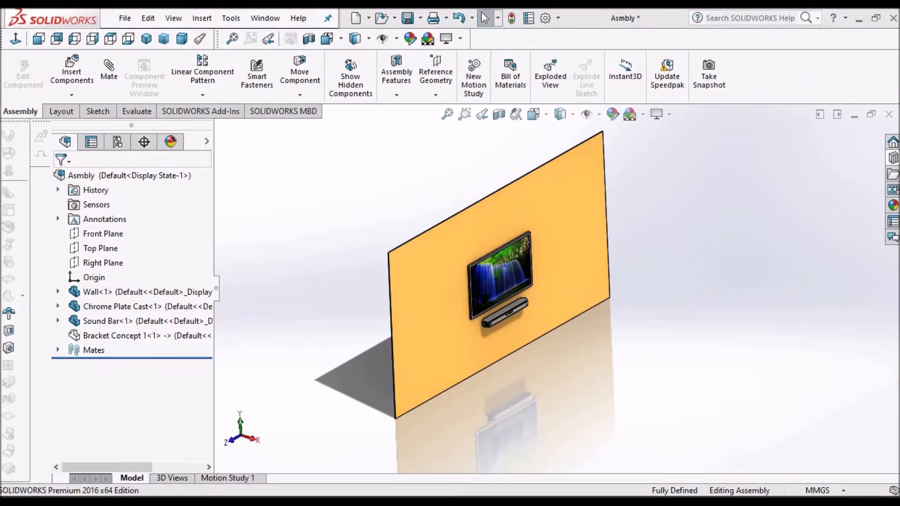
# Switch to the open Bracket Concept 2 part and view it at an angle facing the Right Plane
pyautogui.click(274, 21)
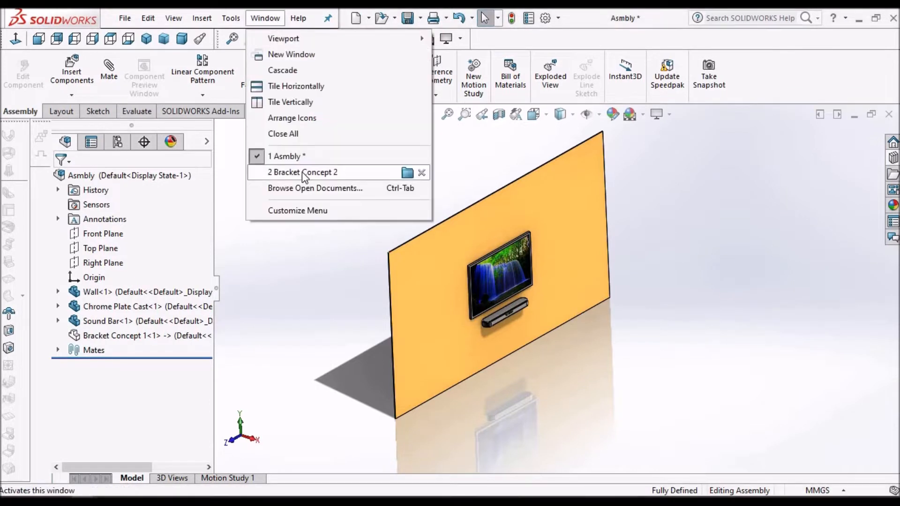
pyautogui.click(302, 173)
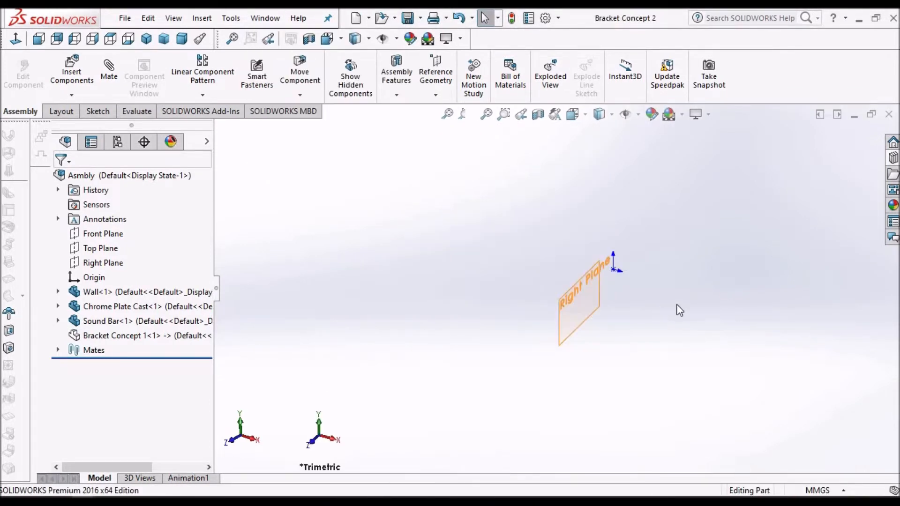
pyautogui.click(164, 39)
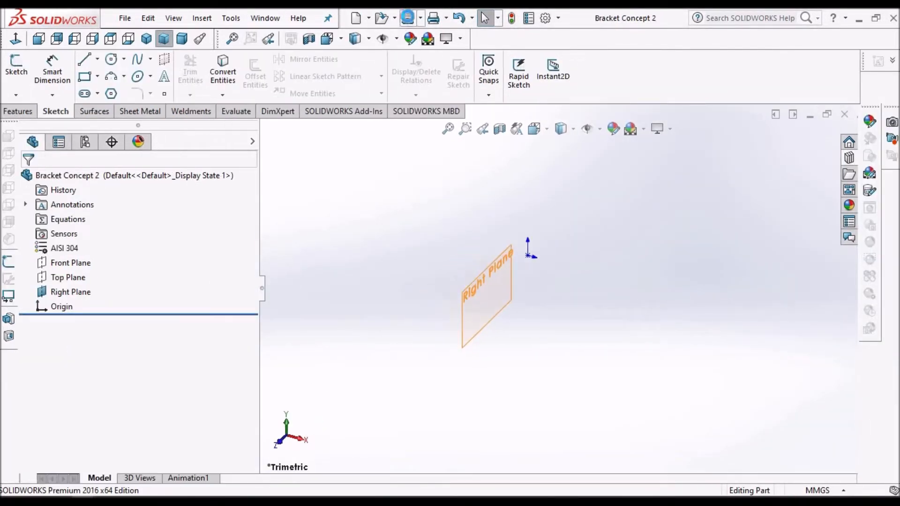
pyautogui.scroll(-3, 468, 288)
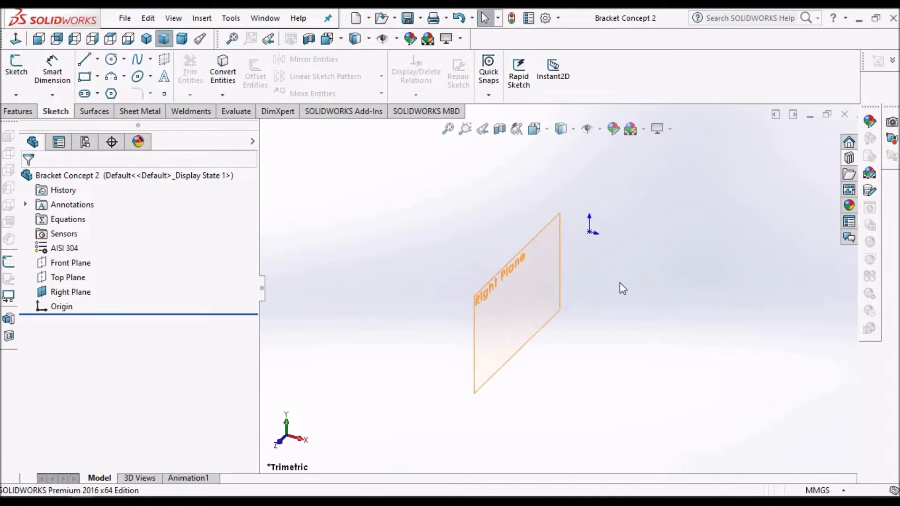
pyautogui.scroll(2, 562, 287)
pyautogui.moveTo(599, 255); pyautogui.dragTo(553, 276, button='middle')
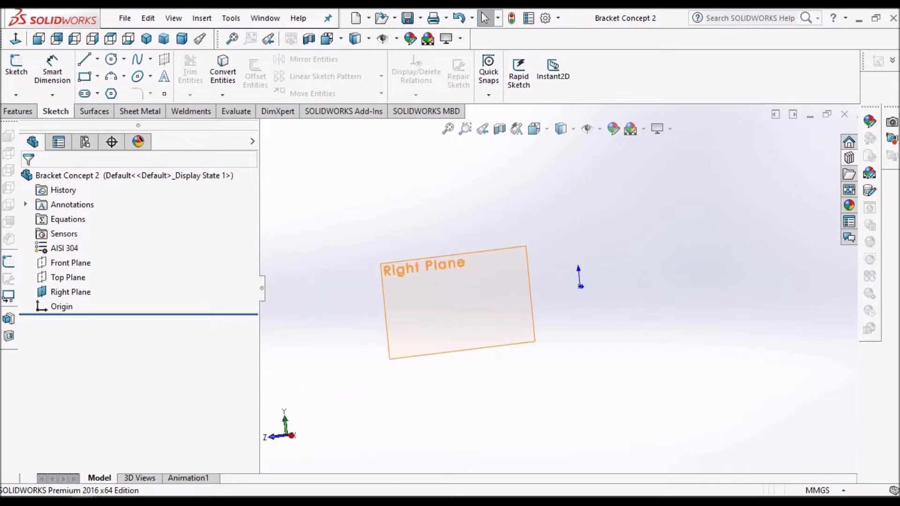
# Start a sketch on the Top Plane and draw a corner rectangle beside the Right Plane, about 74 mm along Z
pyautogui.click(68, 278)
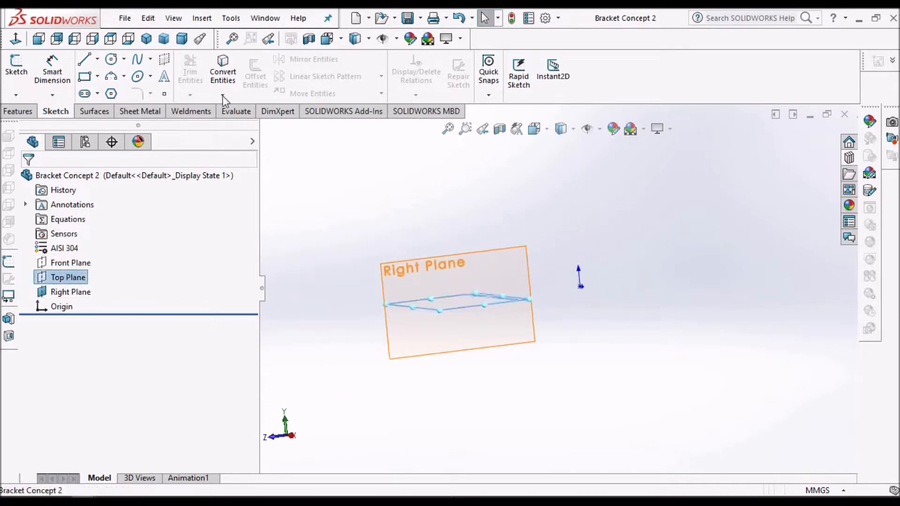
pyautogui.click(16, 65)
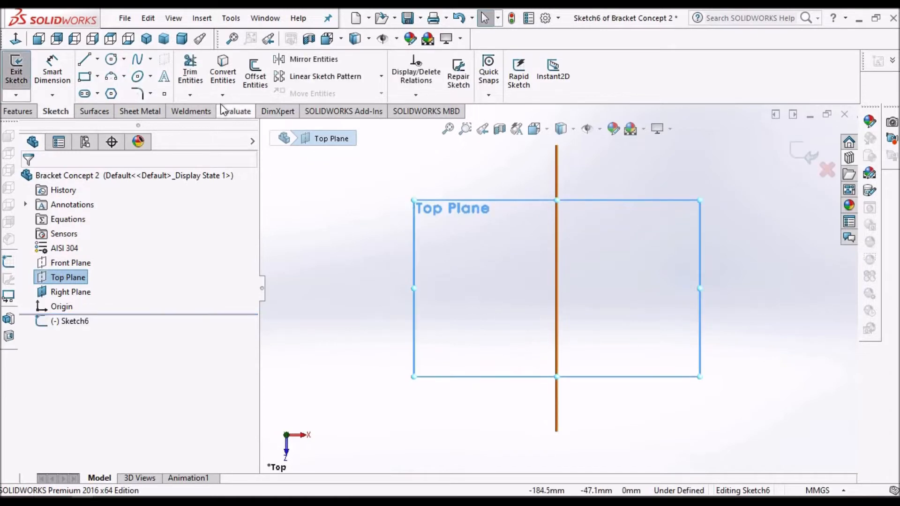
pyautogui.click(84, 77)
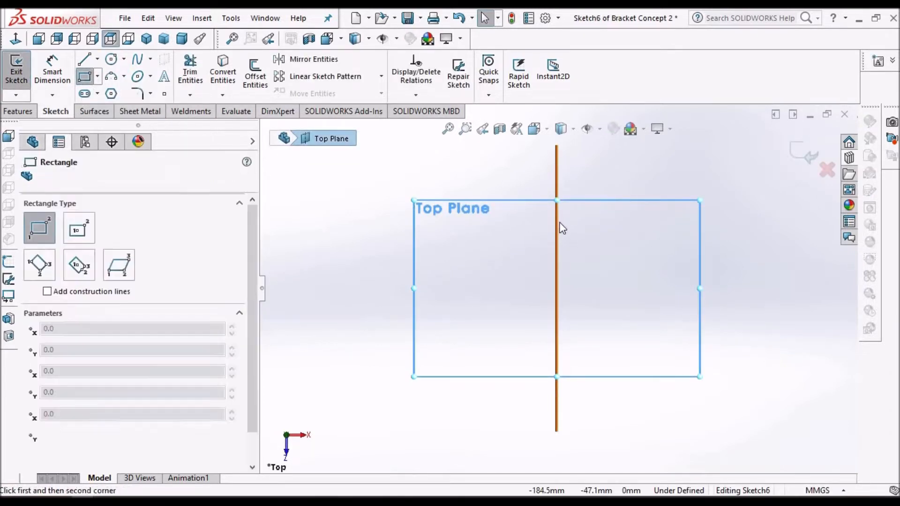
pyautogui.click(578, 214)
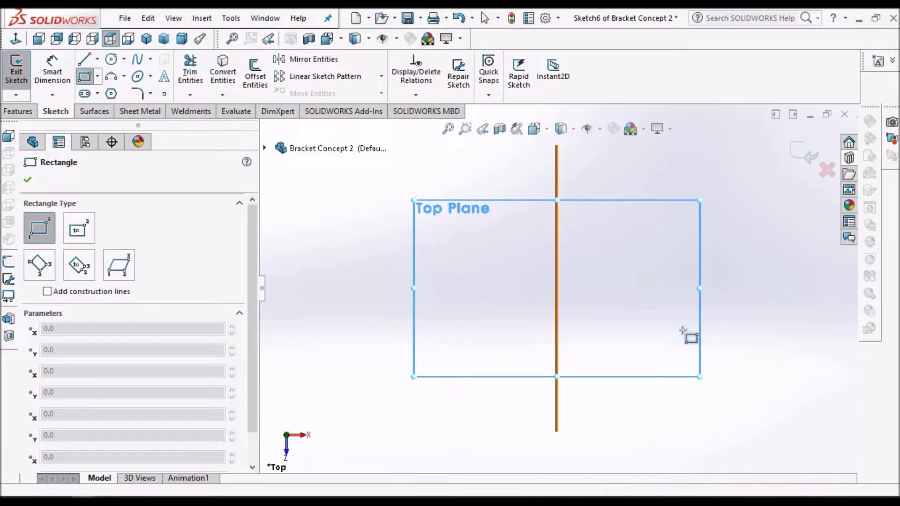
pyautogui.click(684, 333)
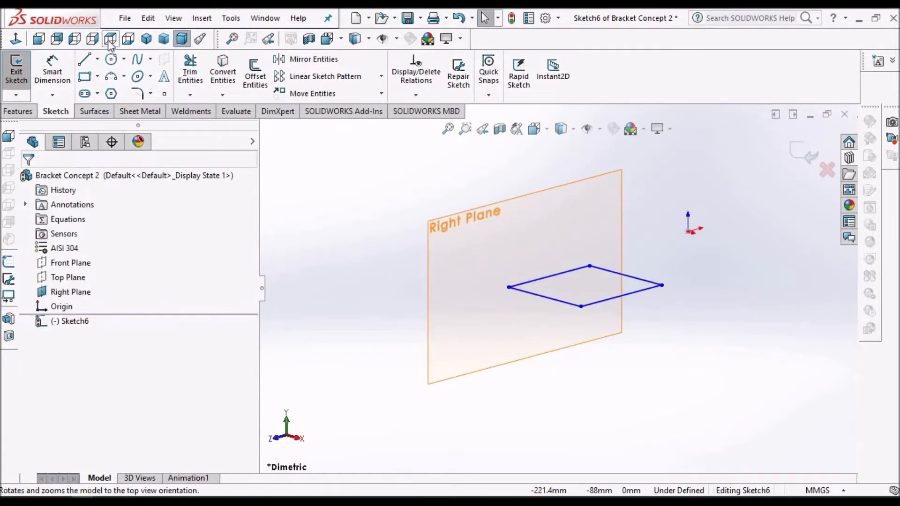
# Make the midpoint of the rectangle's edge nearest the Right Plane coincident with the origin
pyautogui.click(111, 39)
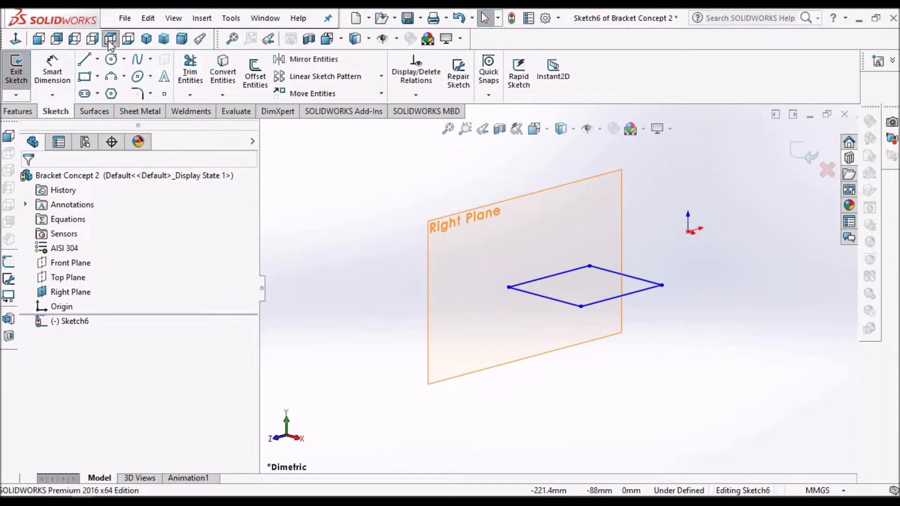
pyautogui.scroll(1, 561, 249)
pyautogui.scroll(-1, 561, 250)
pyautogui.scroll(1, 561, 250)
pyautogui.scroll(-1, 560, 244)
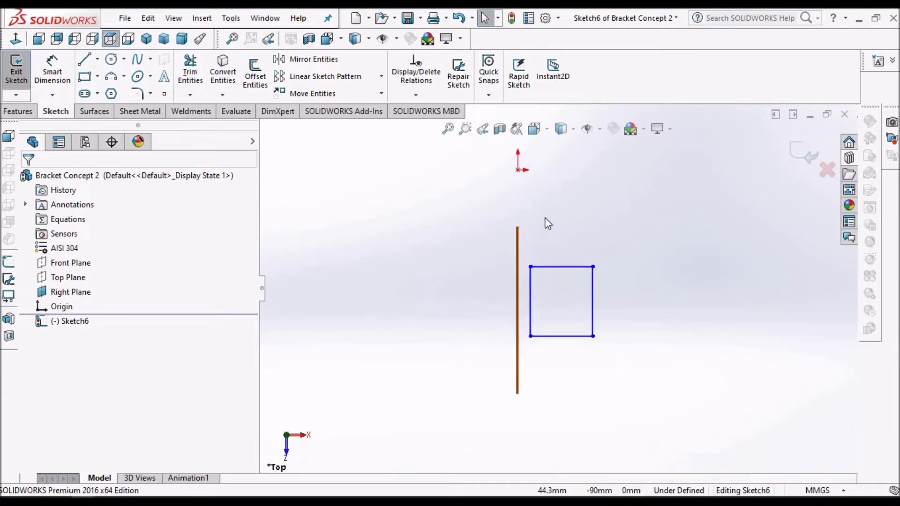
pyautogui.click(531, 281)
pyautogui.rightClick(531, 281)
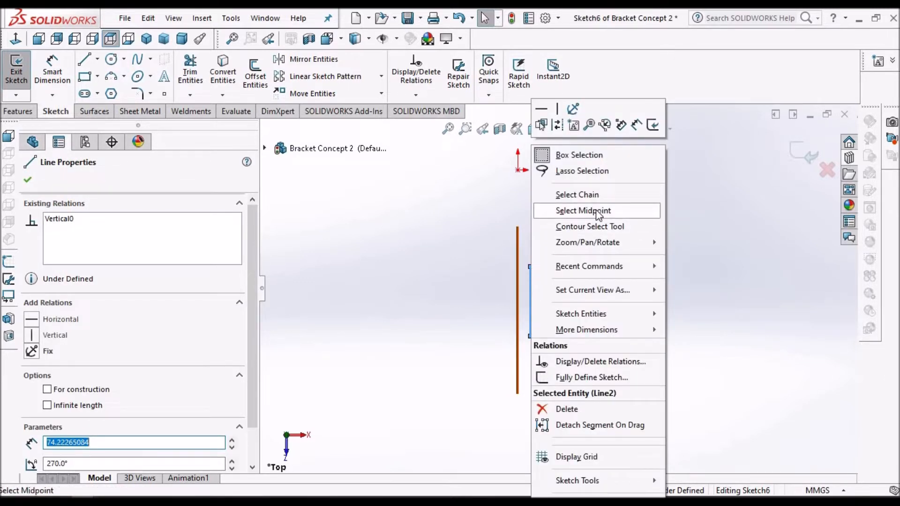
pyautogui.click(568, 211)
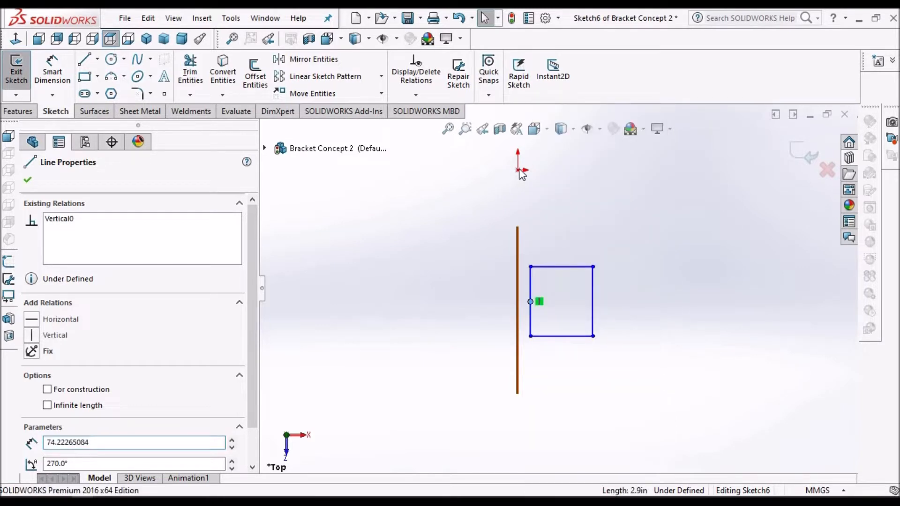
pyautogui.keyDown('ctrl'); pyautogui.click(519, 170); pyautogui.keyUp('ctrl')
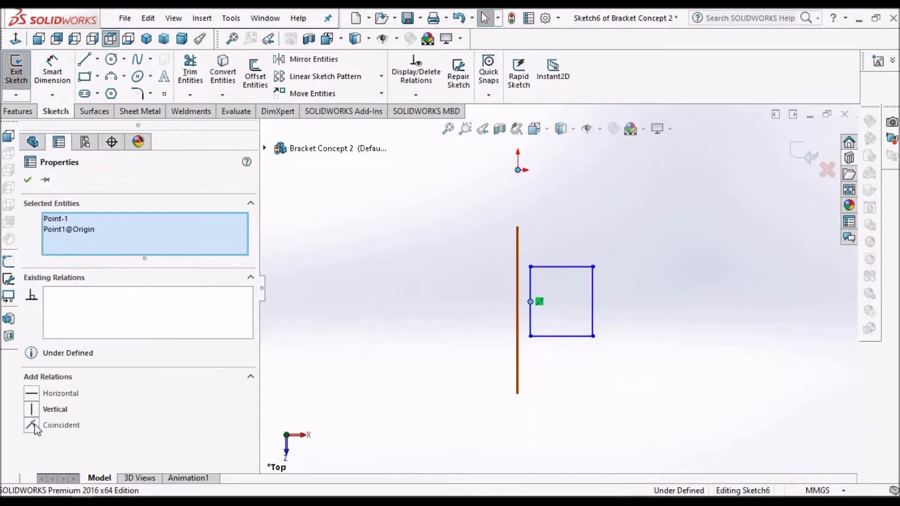
pyautogui.click(33, 426)
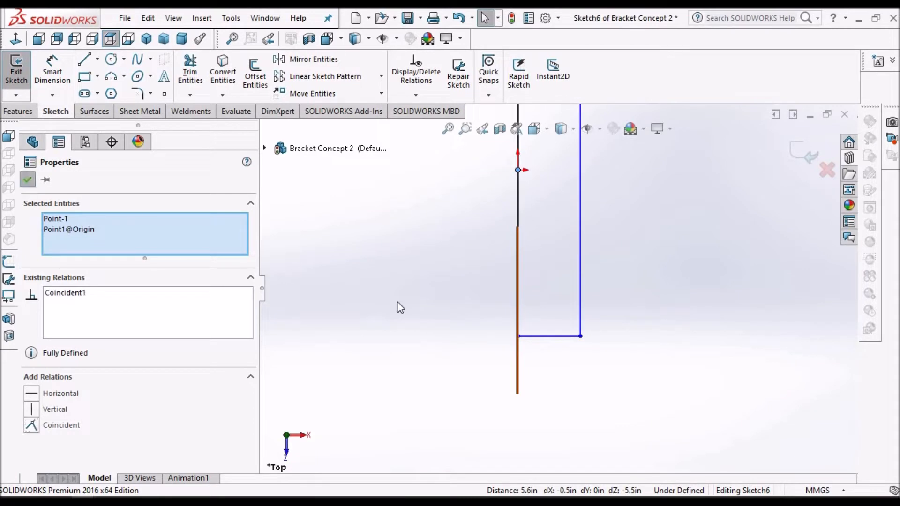
# Dimension the rectangle 130 mm wide and 400 mm long
pyautogui.click(403, 312)
pyautogui.press('f')
pyautogui.click(63, 72)
pyautogui.scroll(-2, 548, 344)
pyautogui.scroll(-2, 548, 344)
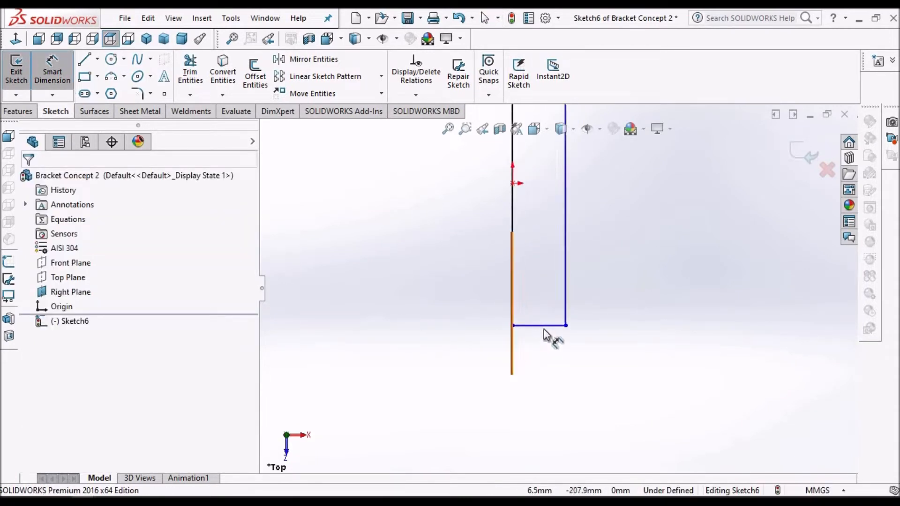
pyautogui.click(550, 361)
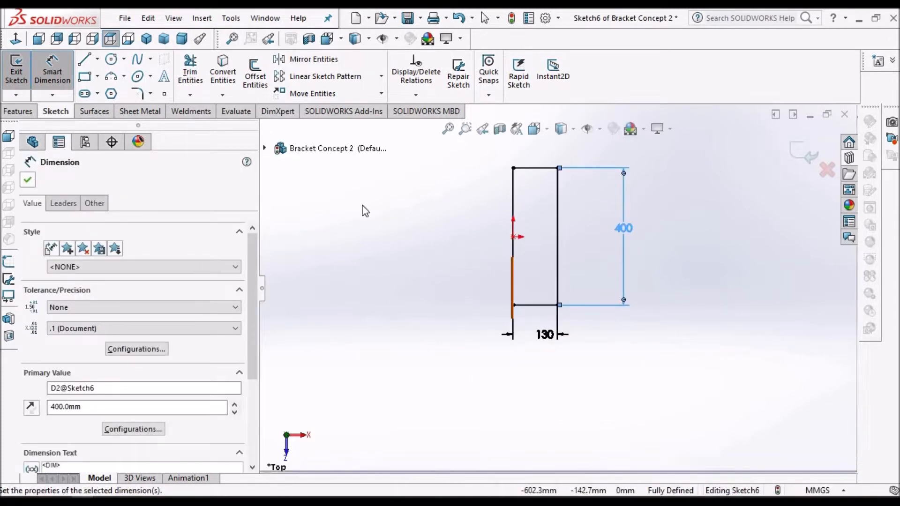
pyautogui.click(375, 209)
pyautogui.press('Escape')
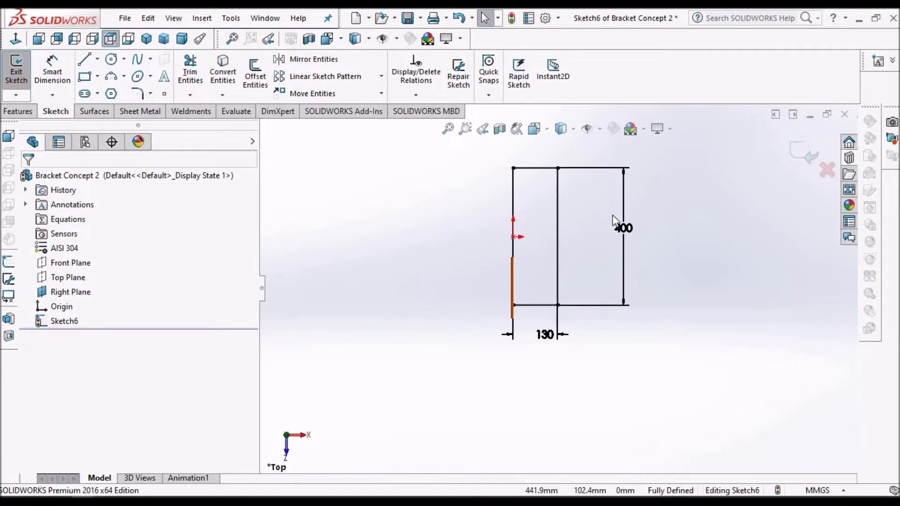
pyautogui.scroll(2, 612, 216)
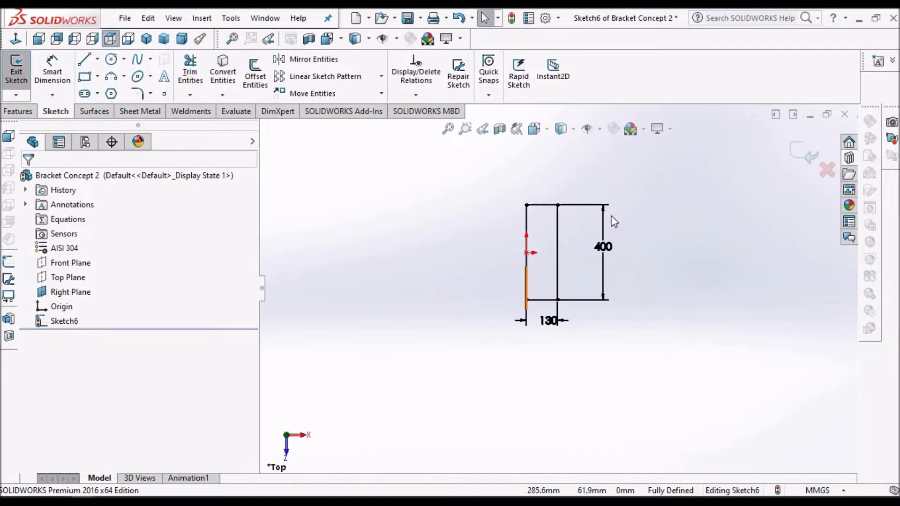
# Create a sheet metal base flange from the rectangle, 2 mm thick with a K-factor of 0.45 and Tear auto relief
pyautogui.click(139, 111)
pyautogui.click(28, 84)
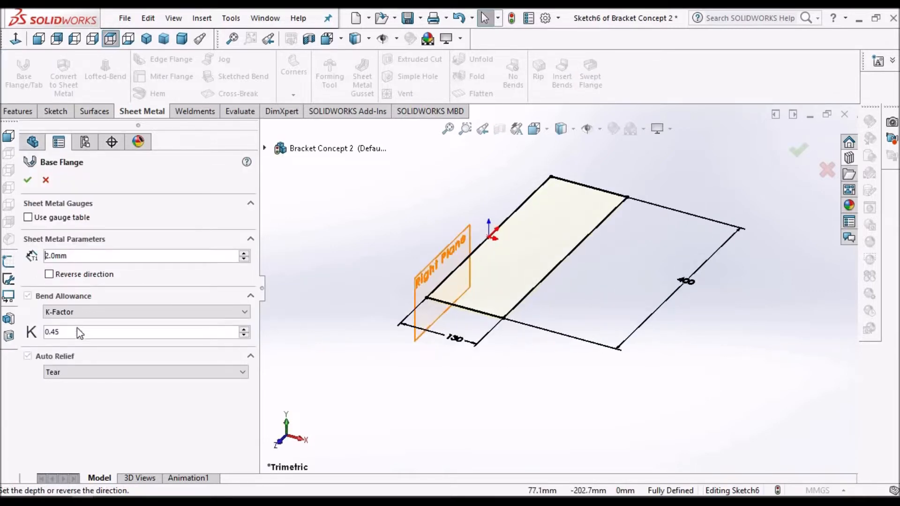
pyautogui.click(27, 180)
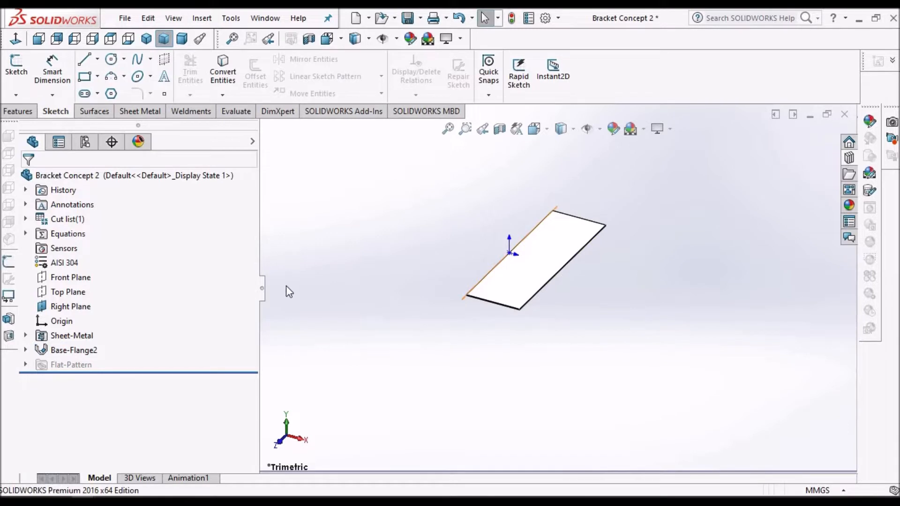
# Examine the base flange's thickness and its long edge against the Right Plane from several angles
pyautogui.scroll(-5, 567, 271)
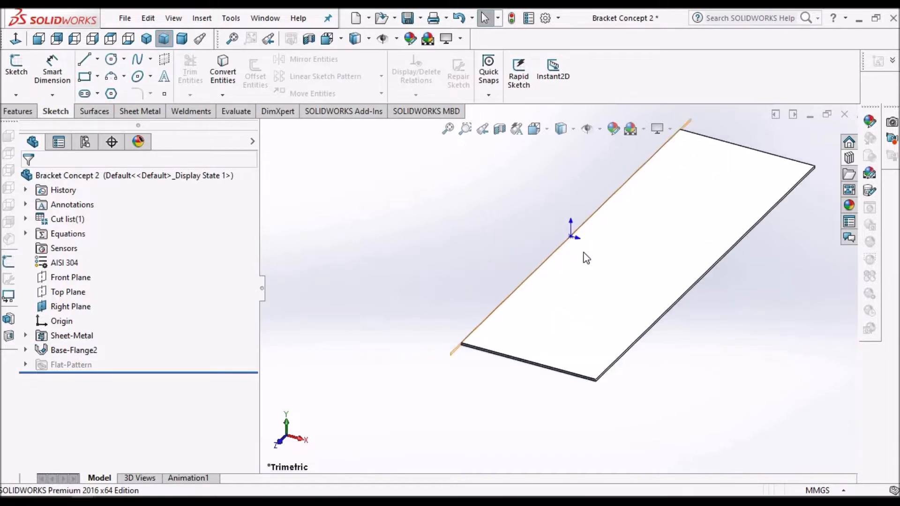
pyautogui.moveTo(639, 261); pyautogui.dragTo(648, 237, button='middle')
pyautogui.scroll(-4, 659, 328)
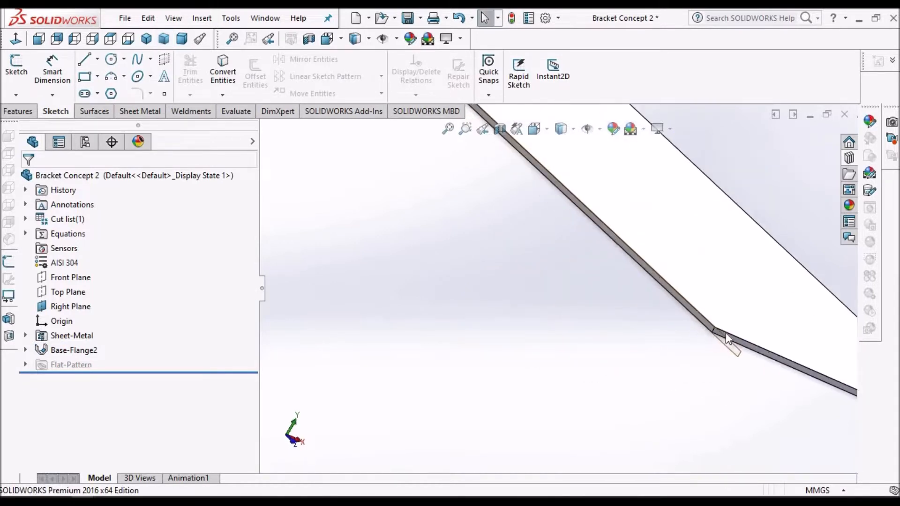
pyautogui.scroll(-1, 726, 337)
pyautogui.middleClick(725, 335)
pyautogui.moveTo(745, 314); pyautogui.dragTo(635, 300, button='middle')
pyautogui.scroll(-5, 641, 310)
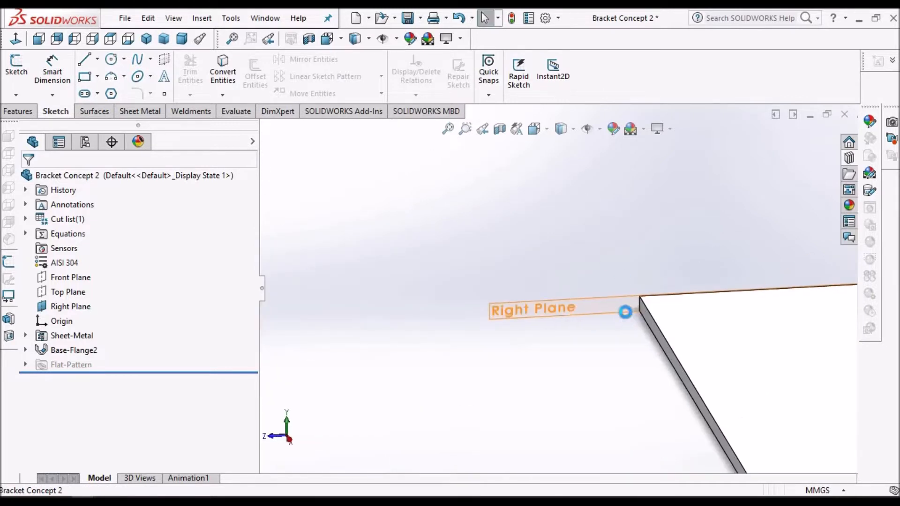
pyautogui.moveTo(706, 357)
pyautogui.mouseDown(button='middle')
pyautogui.moveTo(689, 289)
pyautogui.moveTo(647, 300)
pyautogui.mouseUp(button='middle')
pyautogui.scroll(-5, 629, 301)
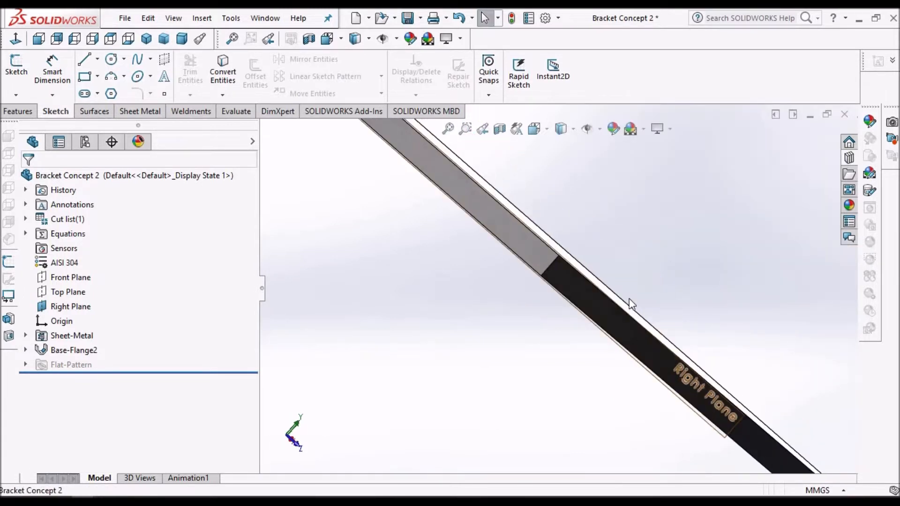
pyautogui.scroll(6, 630, 324)
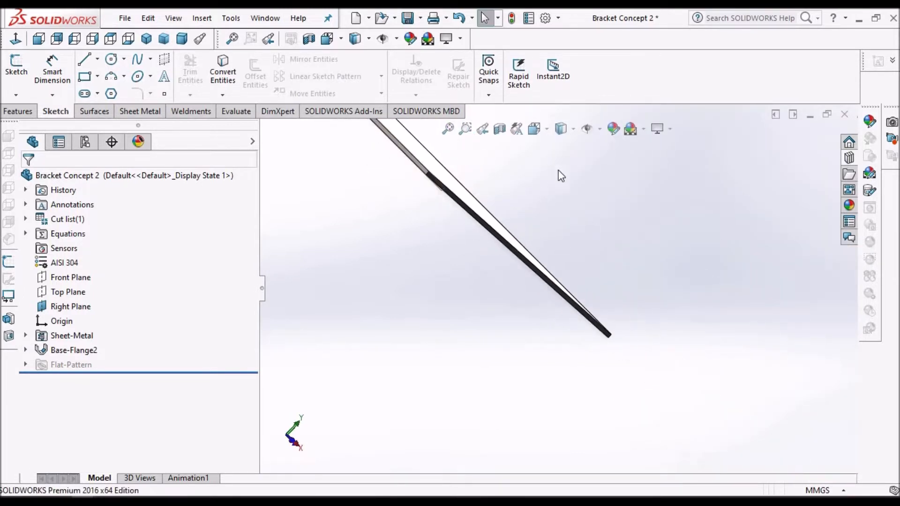
pyautogui.click(180, 41)
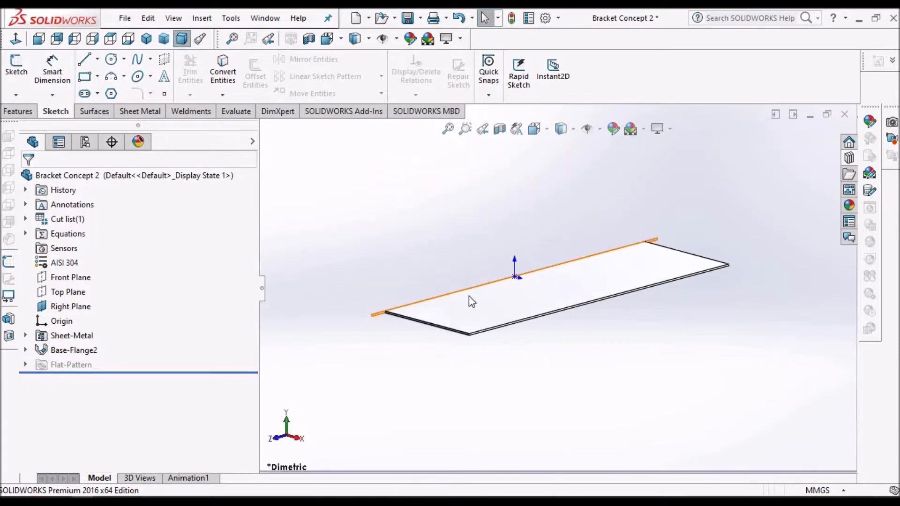
pyautogui.scroll(-3, 426, 308)
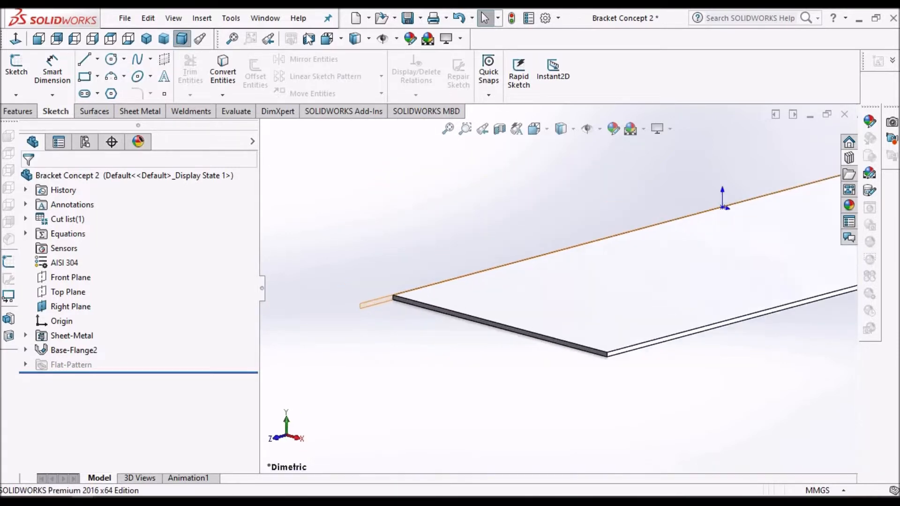
# Switch to the Asmbly assembly and insert the Bracket Concept 2 part in front of the wall's lower edge
pyautogui.click(265, 17)
pyautogui.click(295, 155)
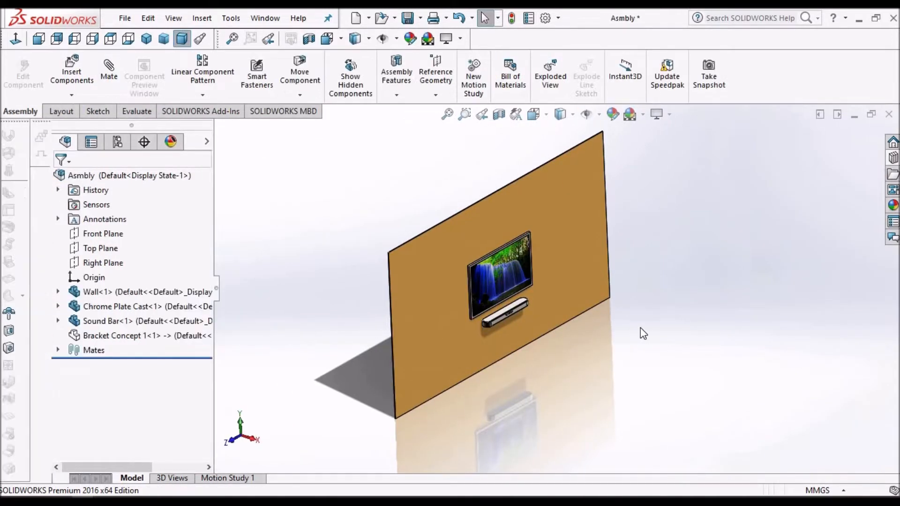
pyautogui.click(72, 73)
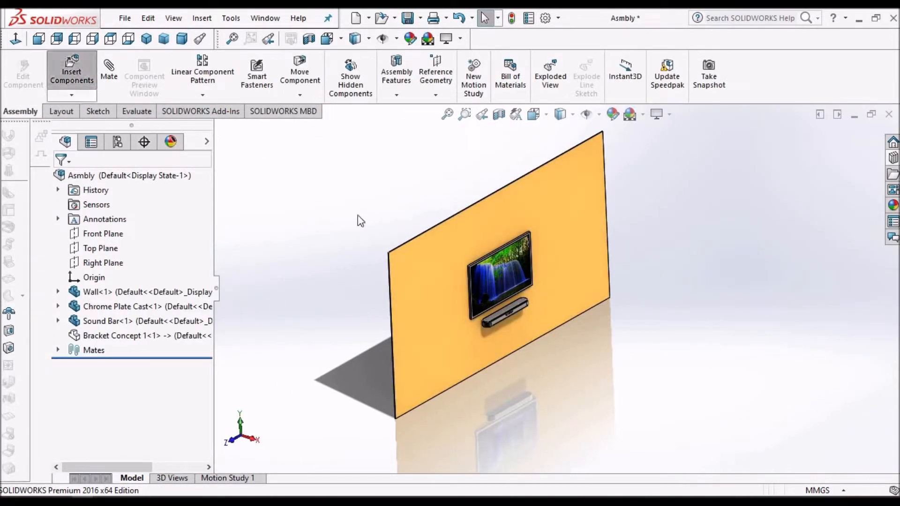
pyautogui.click(108, 326)
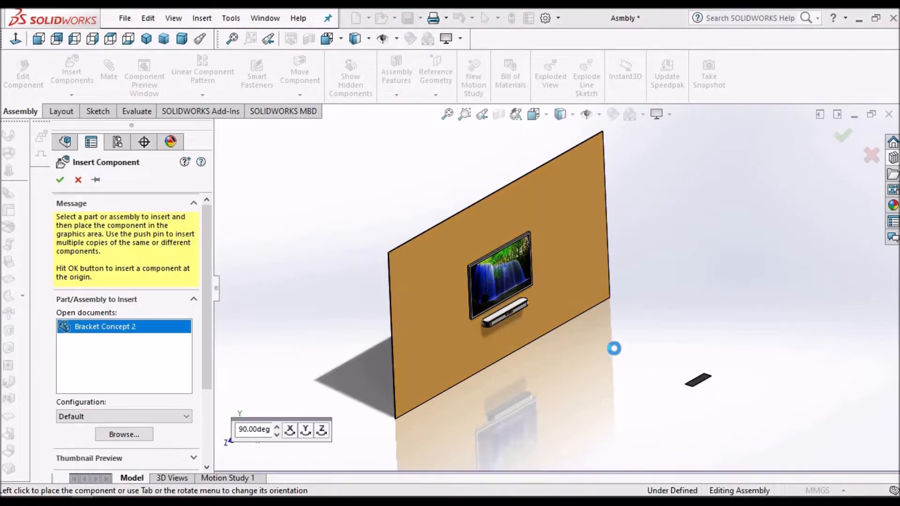
pyautogui.click(595, 363)
pyautogui.click(60, 181)
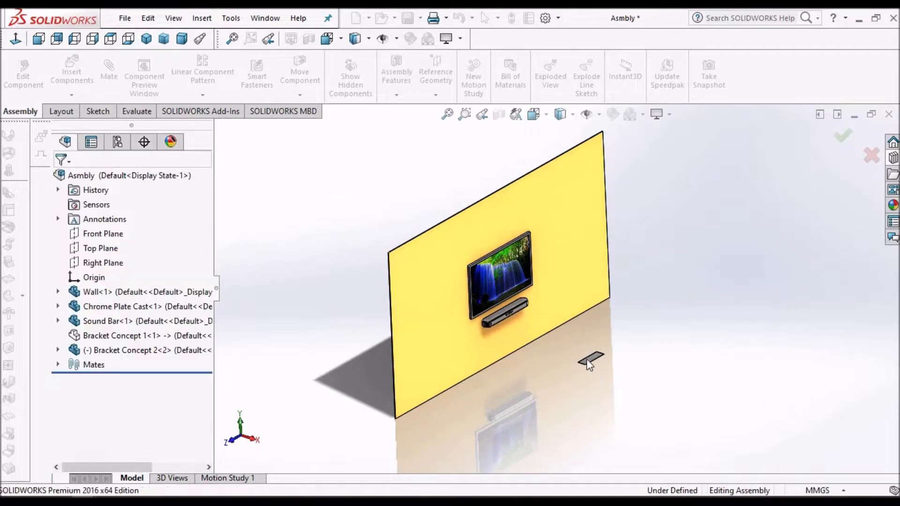
# Hide the Wall component in the assembly
pyautogui.scroll(-3, 573, 355)
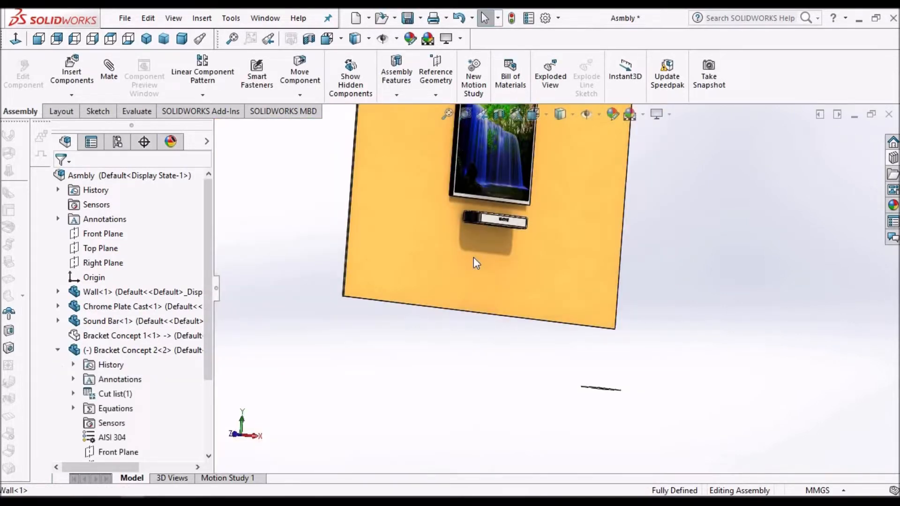
pyautogui.click(473, 258)
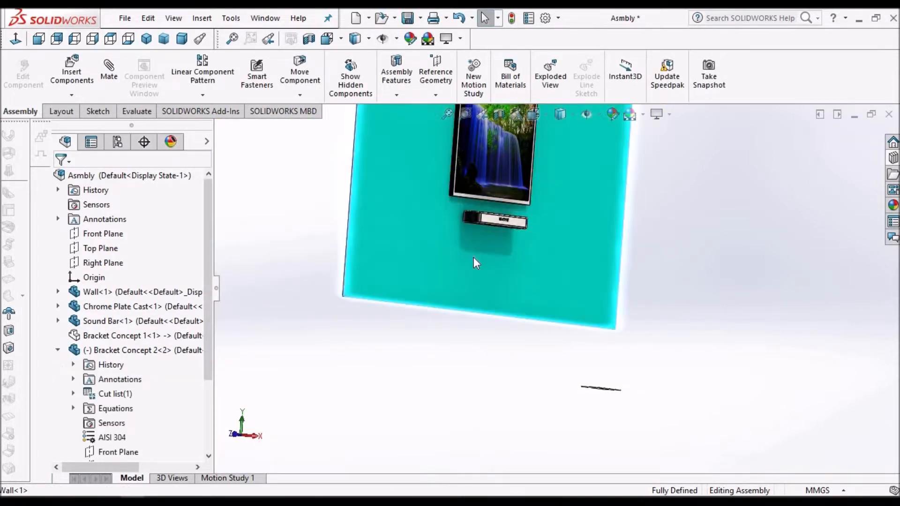
pyautogui.rightClick(473, 257)
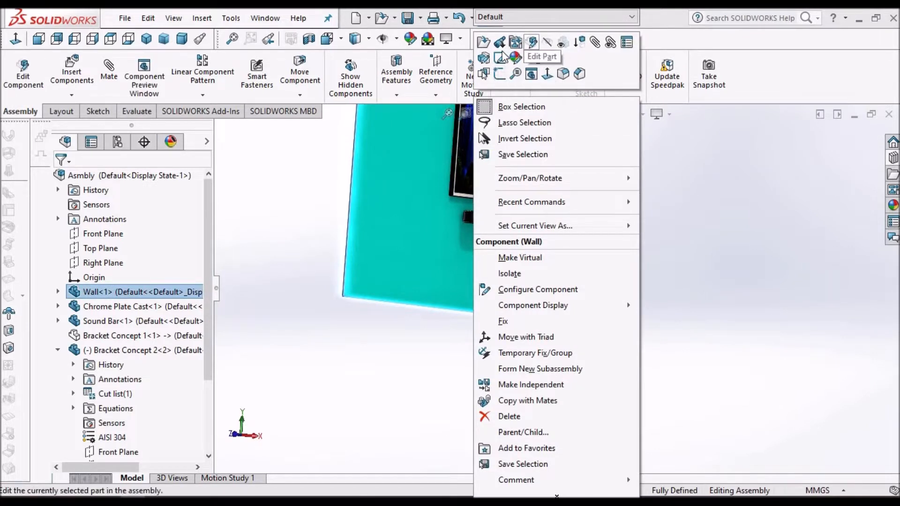
pyautogui.click(562, 43)
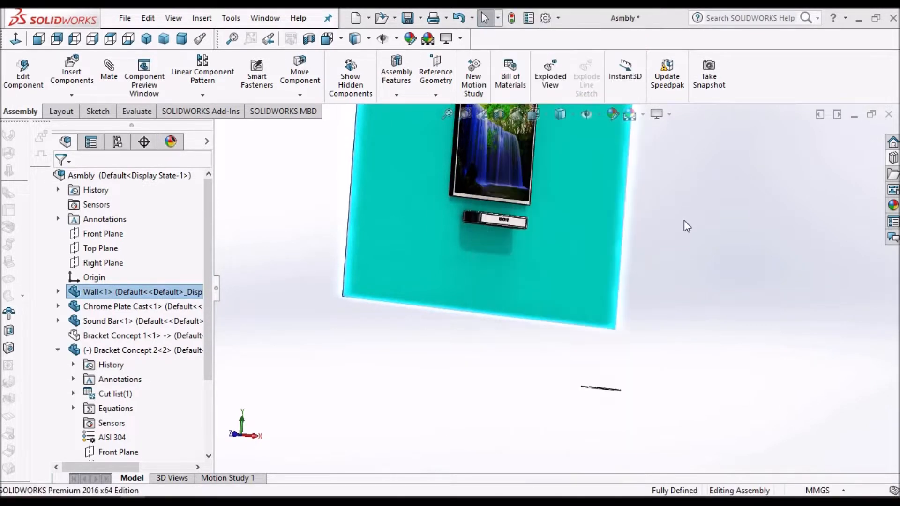
# Add a coincident mate between the sound bar's flat rear face and the Right Plane of Bracket Concept 2
pyautogui.moveTo(572, 241)
pyautogui.mouseDown(button='middle')
pyautogui.moveTo(583, 244)
pyautogui.moveTo(574, 246)
pyautogui.mouseUp(button='middle')
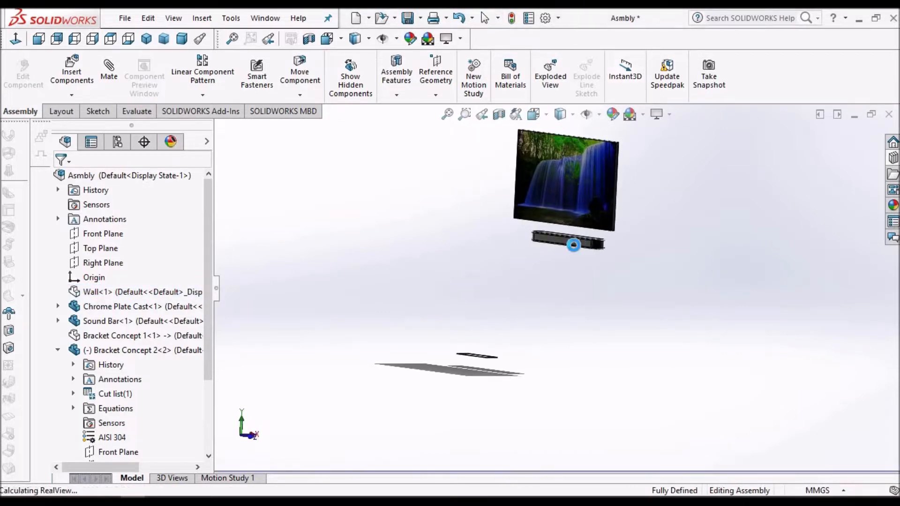
pyautogui.scroll(-5, 570, 248)
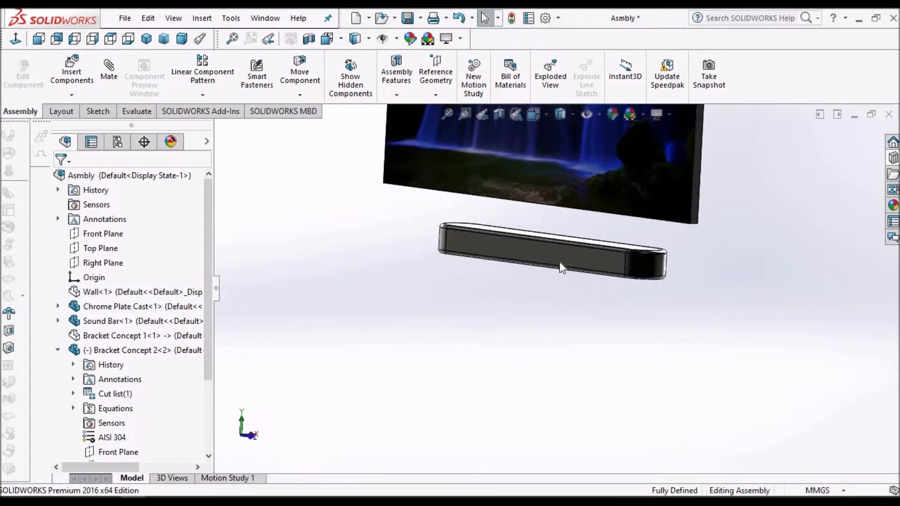
pyautogui.click(559, 261)
pyautogui.scroll(5, 559, 262)
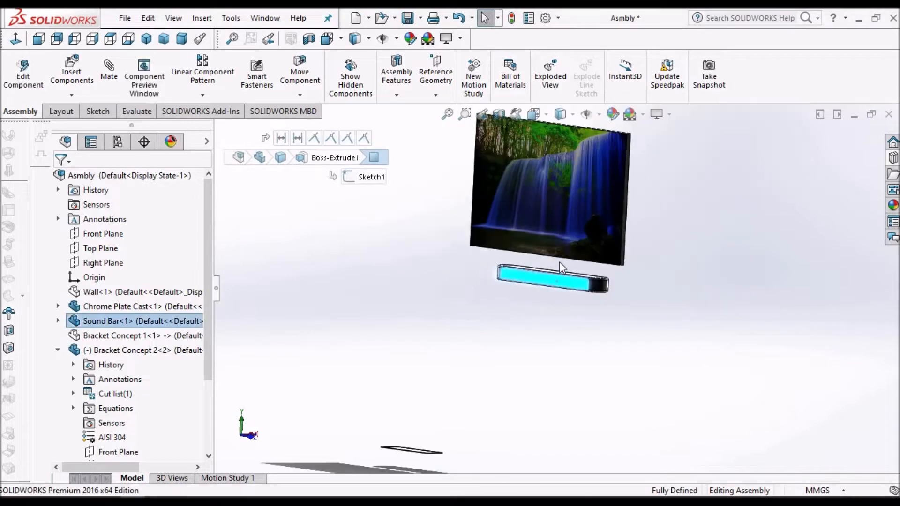
pyautogui.moveTo(565, 270); pyautogui.dragTo(498, 272, button='middle')
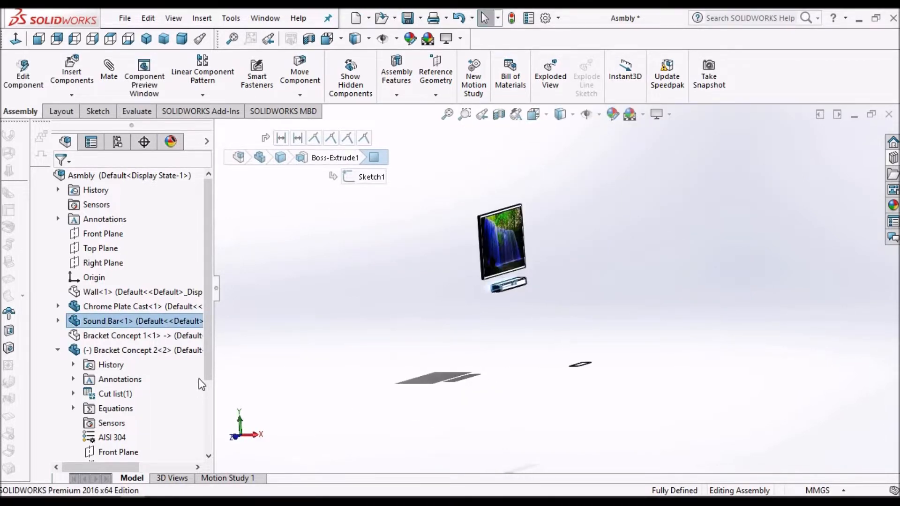
pyautogui.scroll(-3, 207, 426)
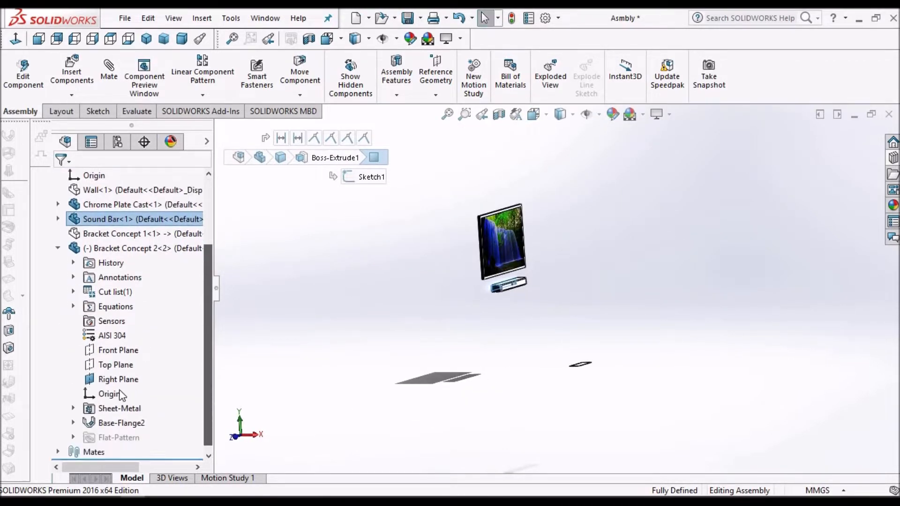
pyautogui.click(120, 380)
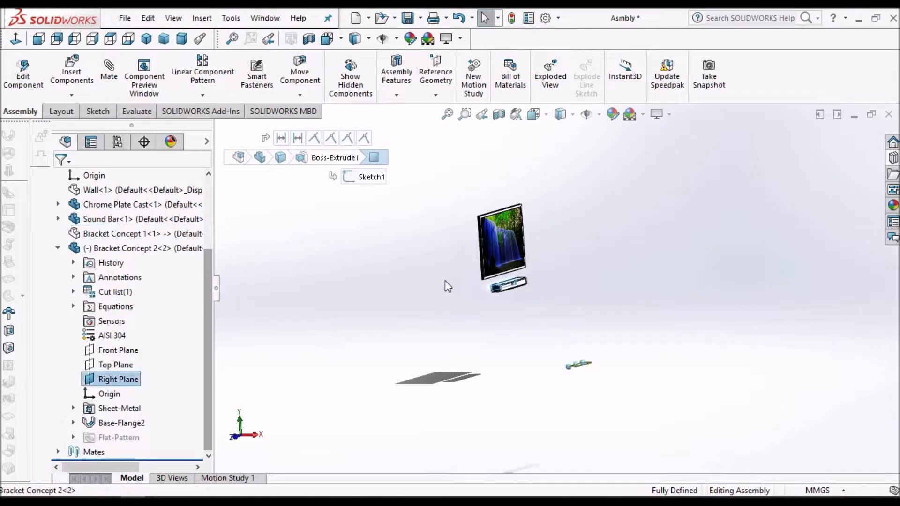
pyautogui.click(109, 71)
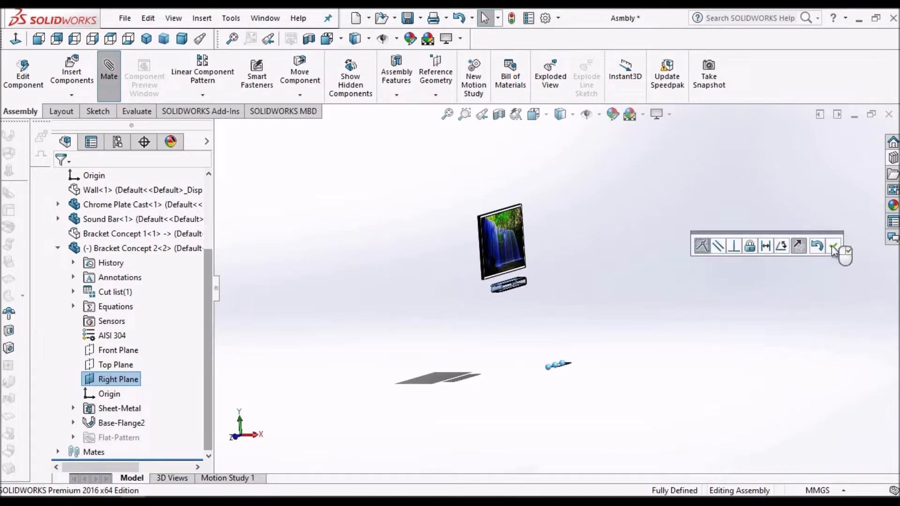
pyautogui.click(834, 247)
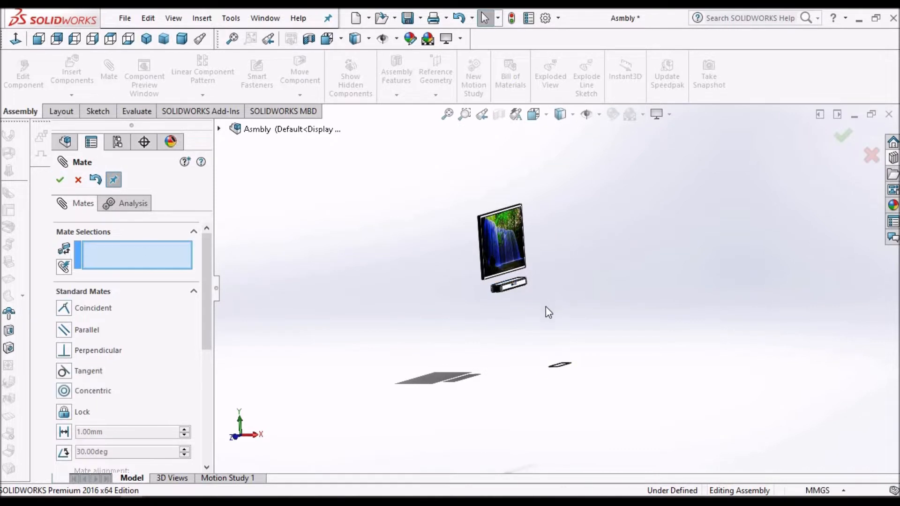
# Add a coincident mate between the sound bar's bottom face and the upper face of Bracket Concept 2
pyautogui.moveTo(556, 364); pyautogui.dragTo(569, 357)
pyautogui.moveTo(568, 356); pyautogui.dragTo(479, 261, button='middle')
pyautogui.scroll(-5, 525, 268)
pyautogui.click(548, 224)
pyautogui.scroll(5, 548, 224)
pyautogui.moveTo(547, 223); pyautogui.dragTo(660, 361, button='middle')
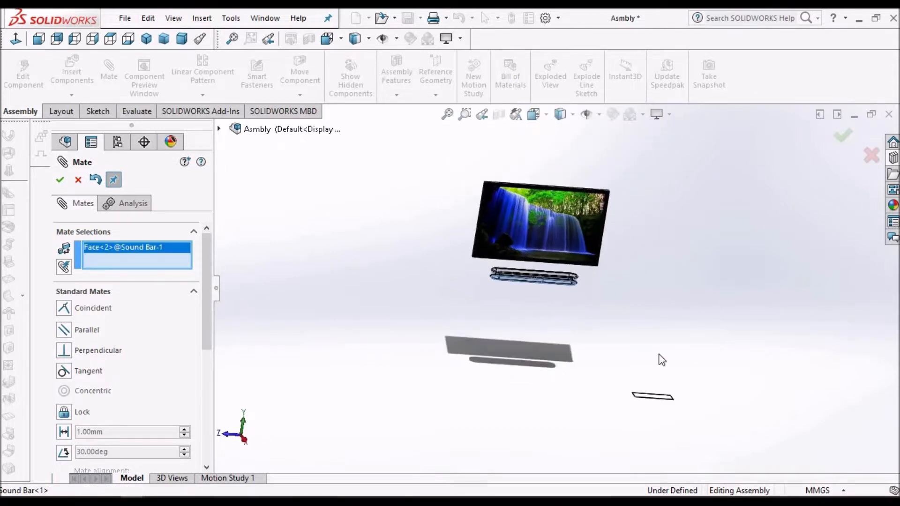
pyautogui.scroll(-5, 629, 395)
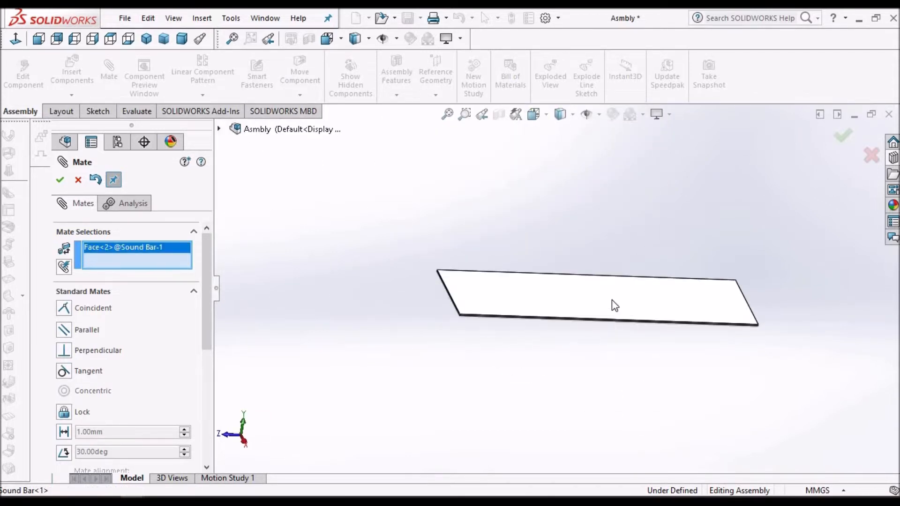
pyautogui.click(637, 305)
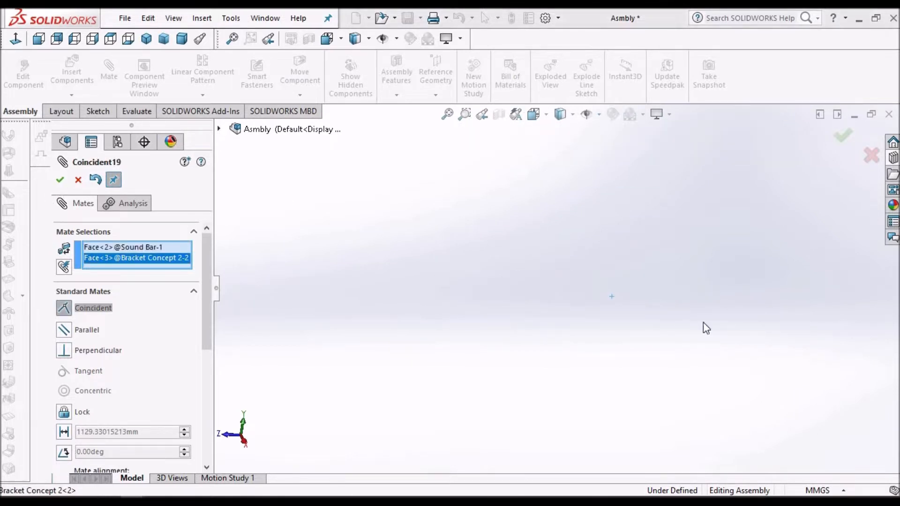
pyautogui.press('Return')
pyautogui.press('f')
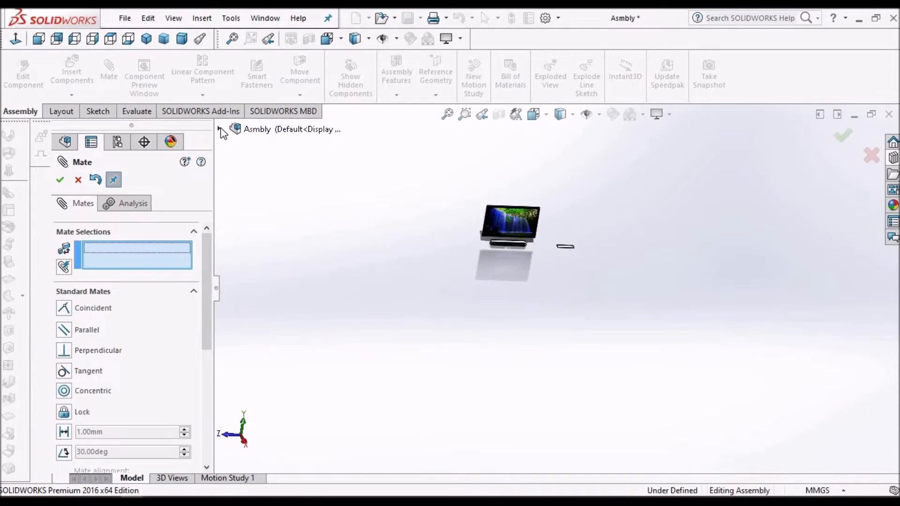
# Add a coincident mate between the assembly's Front Plane and the Front Plane of Bracket Concept 2, and close the Mate command
pyautogui.click(220, 129)
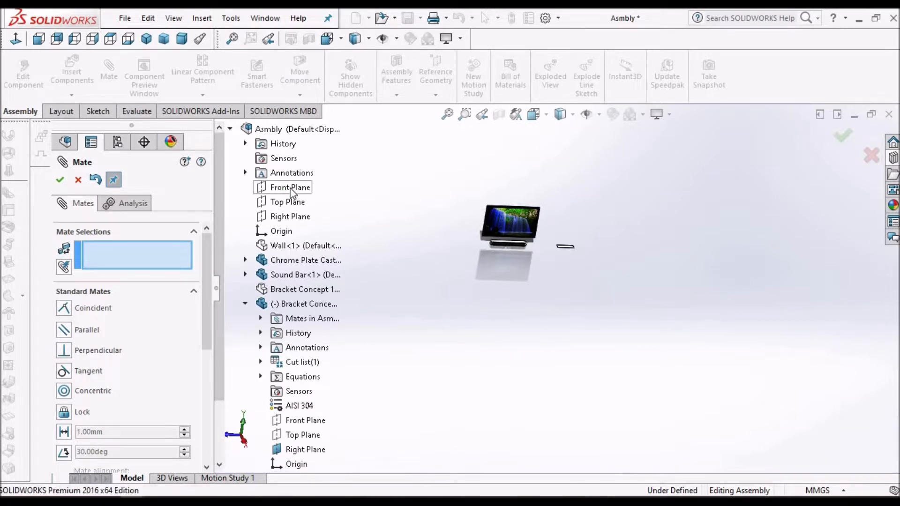
pyautogui.click(291, 188)
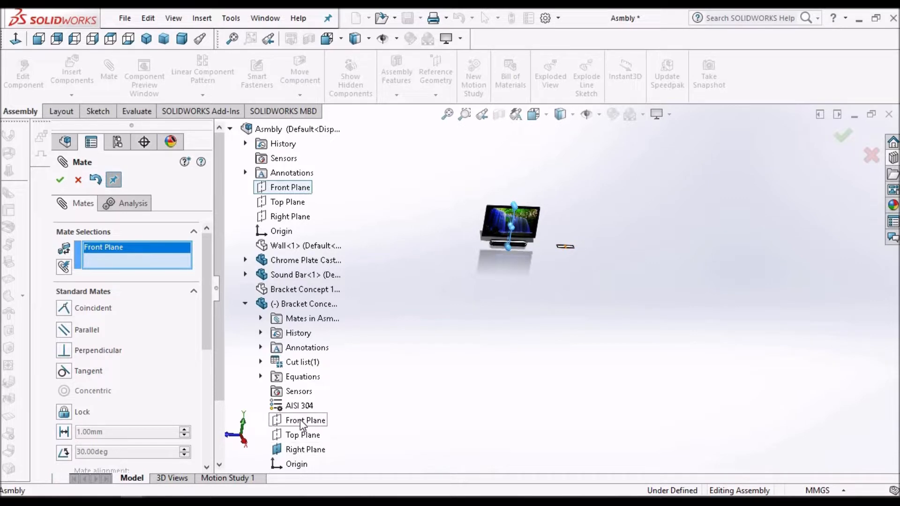
pyautogui.click(565, 246)
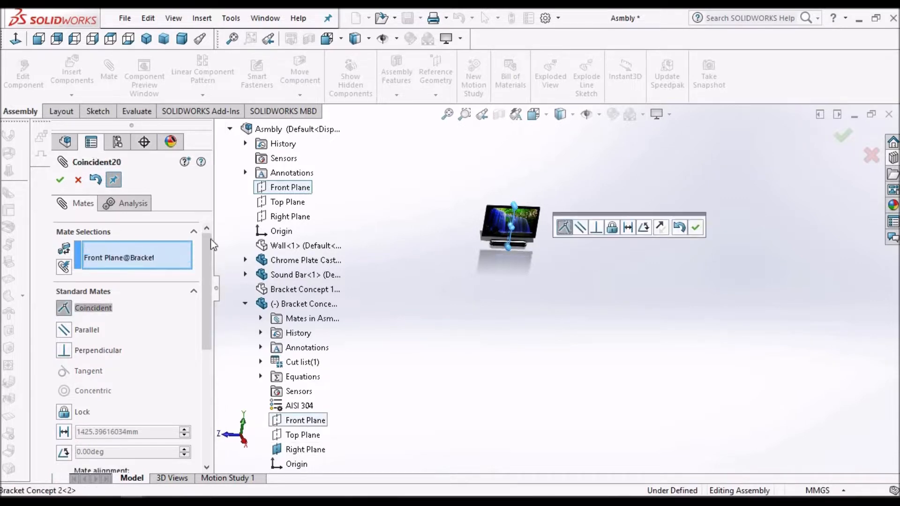
pyautogui.click(78, 181)
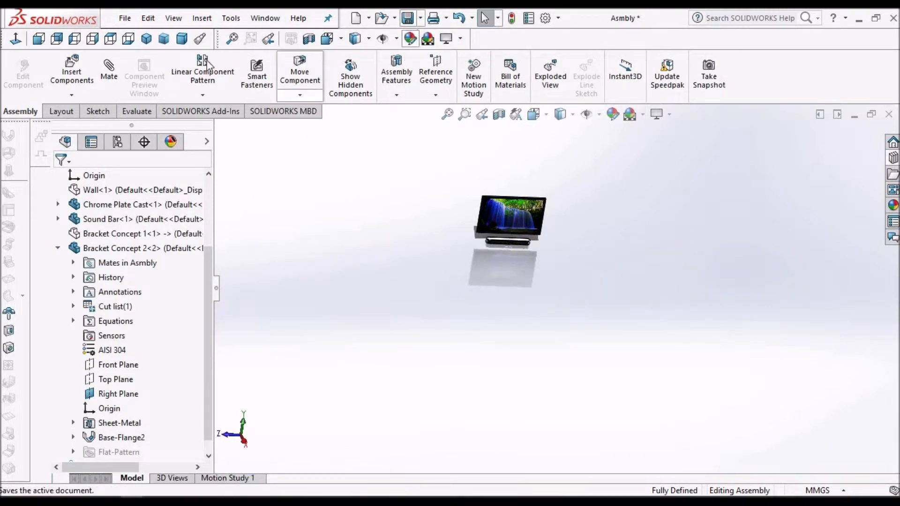
# Examine the bracket's rear edge and Right Plane beneath the sound bar, and compare with the mounting bracket picture in Desc 2.pdf
pyautogui.scroll(-6, 504, 254)
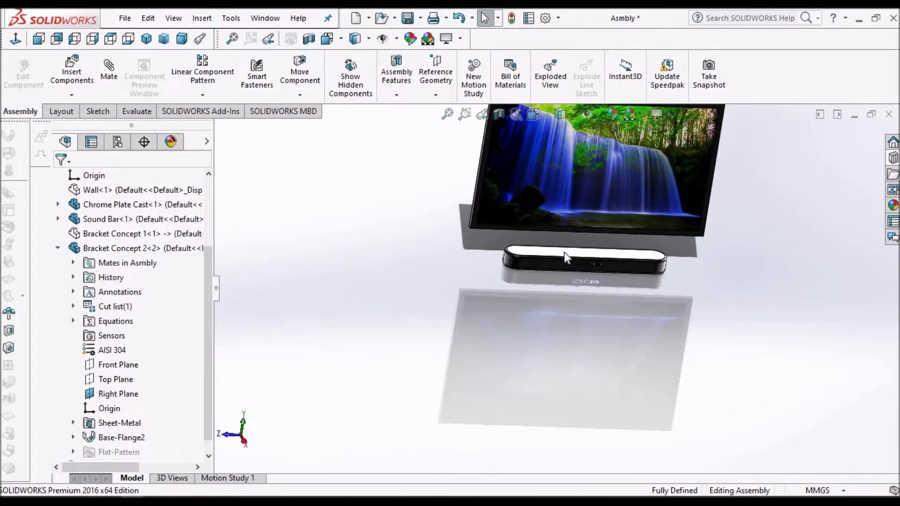
pyautogui.moveTo(594, 234); pyautogui.dragTo(500, 284, button='middle')
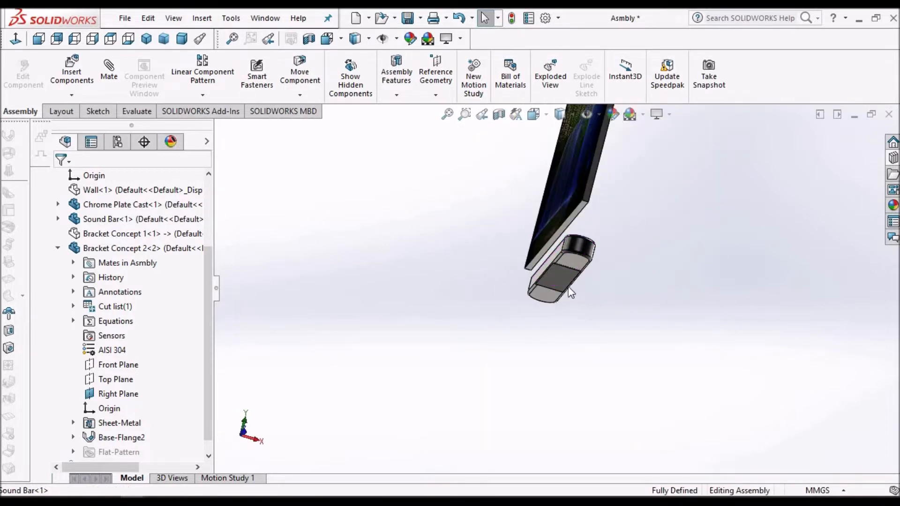
pyautogui.scroll(-3, 659, 271)
pyautogui.scroll(-6, 678, 269)
pyautogui.moveTo(762, 230); pyautogui.dragTo(722, 256, button='middle')
pyautogui.scroll(-2, 700, 257)
pyautogui.scroll(-4, 732, 241)
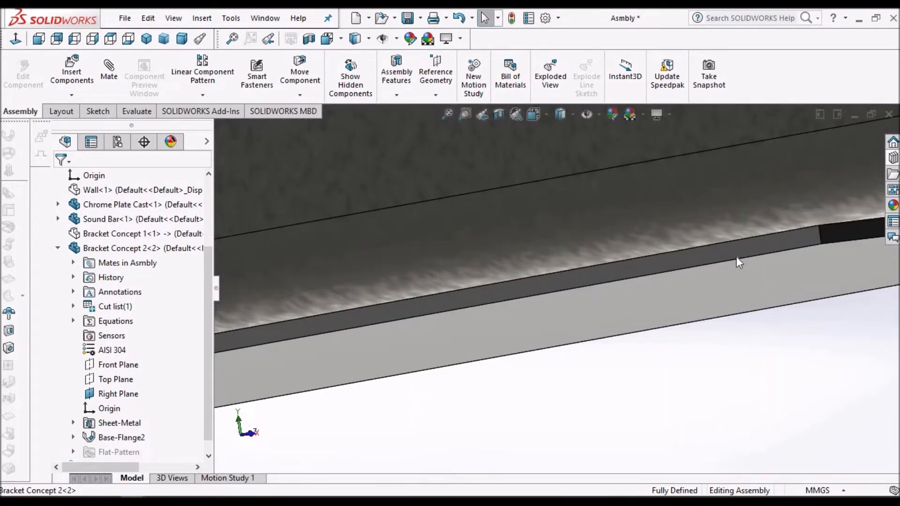
pyautogui.click(737, 253)
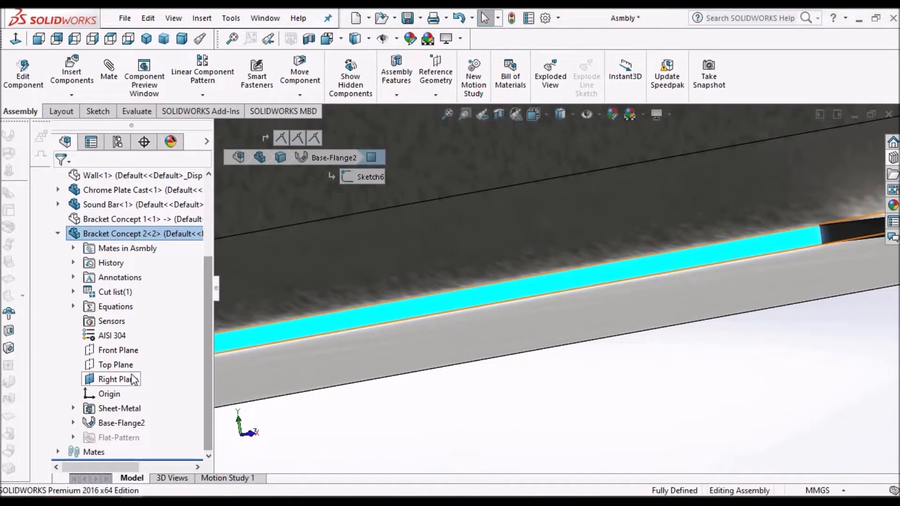
pyautogui.click(134, 378)
pyautogui.scroll(4, 595, 311)
pyautogui.scroll(3, 587, 336)
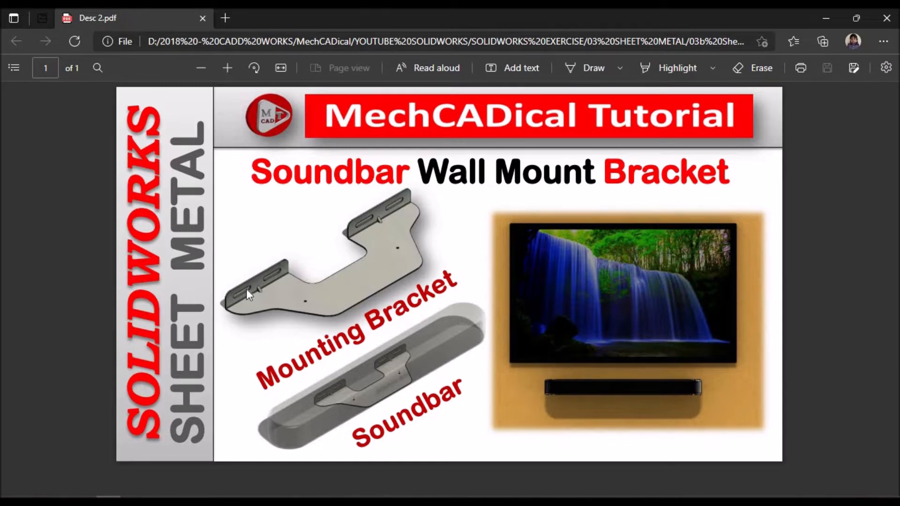
pyautogui.keyDown('ctrl'); pyautogui.scroll(5, 246, 288); pyautogui.keyUp('ctrl')
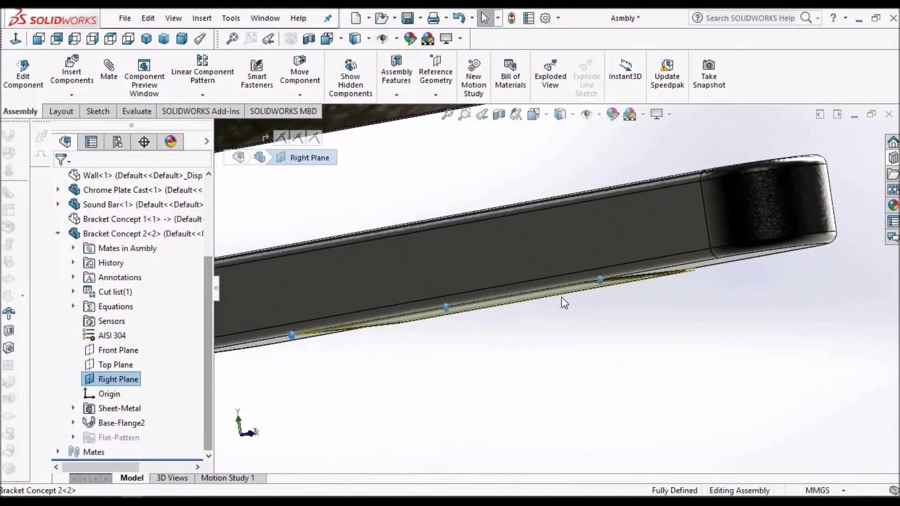
# Return to the assembly and examine the bracket's rear edge face against its Right Plane from below the sound bar
pyautogui.moveTo(591, 262); pyautogui.dragTo(550, 281, button='middle')
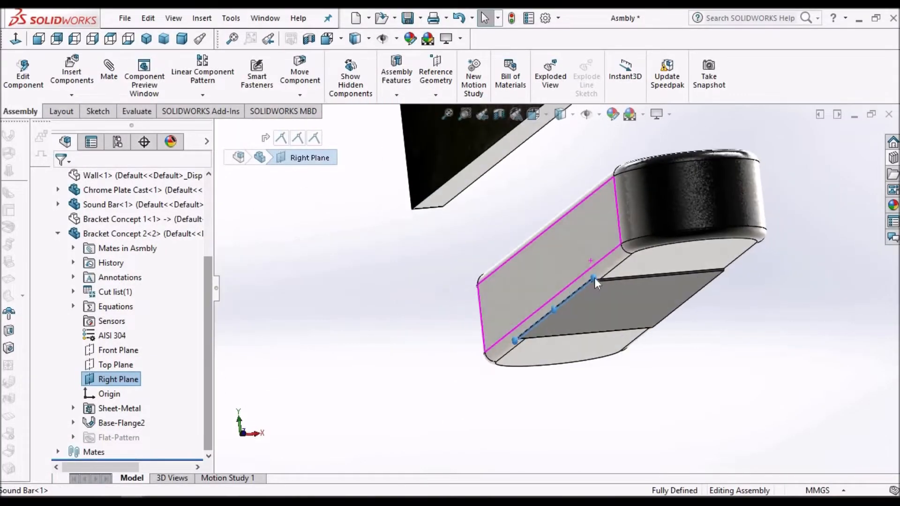
pyautogui.scroll(-4, 595, 279)
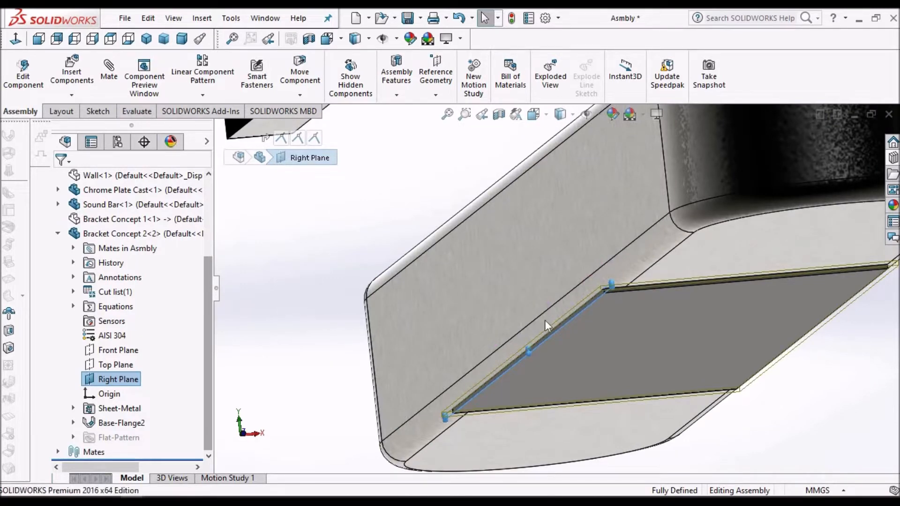
pyautogui.press('Escape')
pyautogui.scroll(-6, 604, 294)
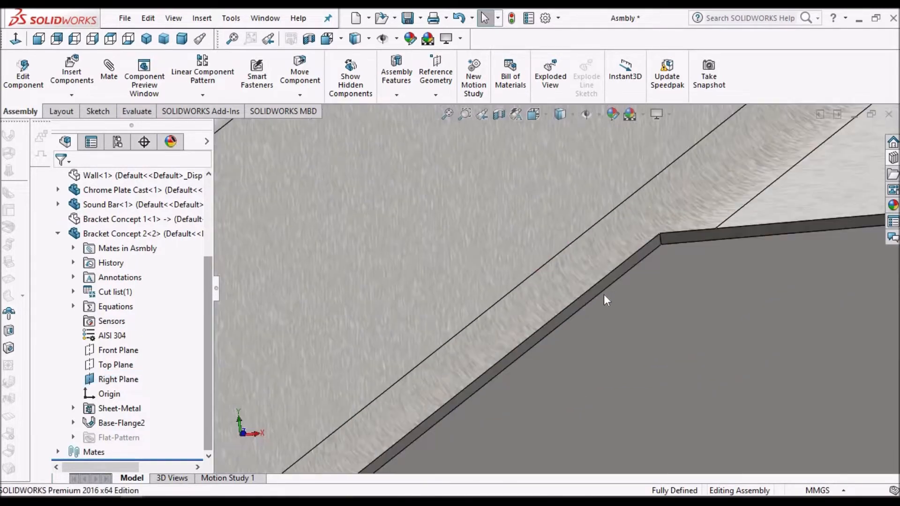
pyautogui.click(618, 261)
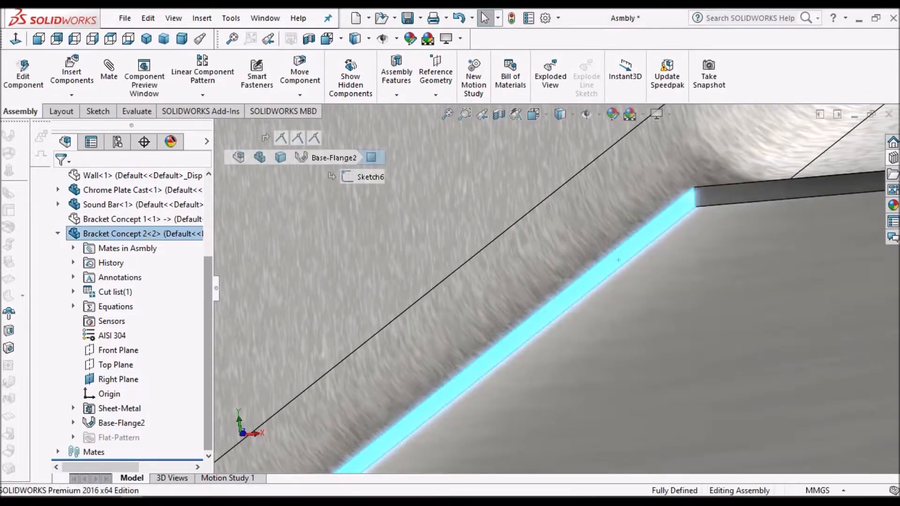
pyautogui.click(118, 379)
pyautogui.scroll(2, 475, 290)
pyautogui.scroll(6, 475, 289)
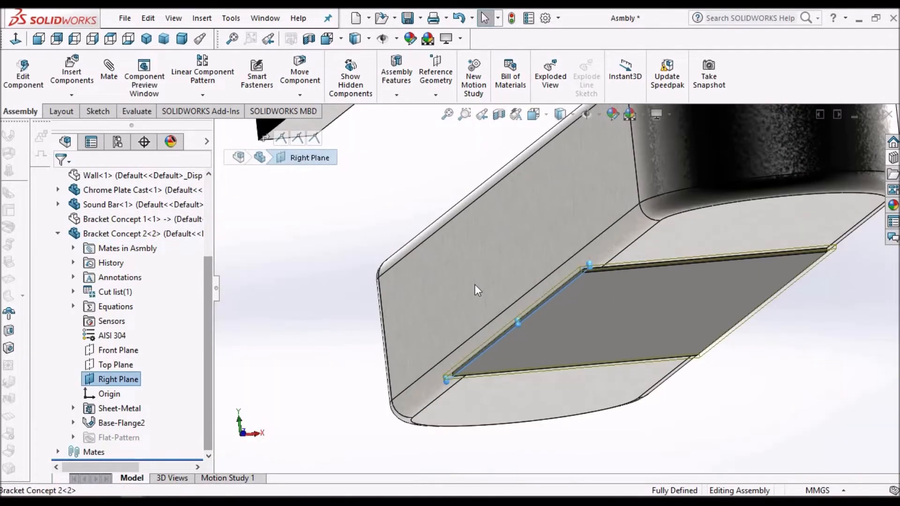
# Hide the TV component, Chrome Plate Cast, above the sound bar
pyautogui.hotkey('ctrl', '8')
pyautogui.scroll(6, 459, 304)
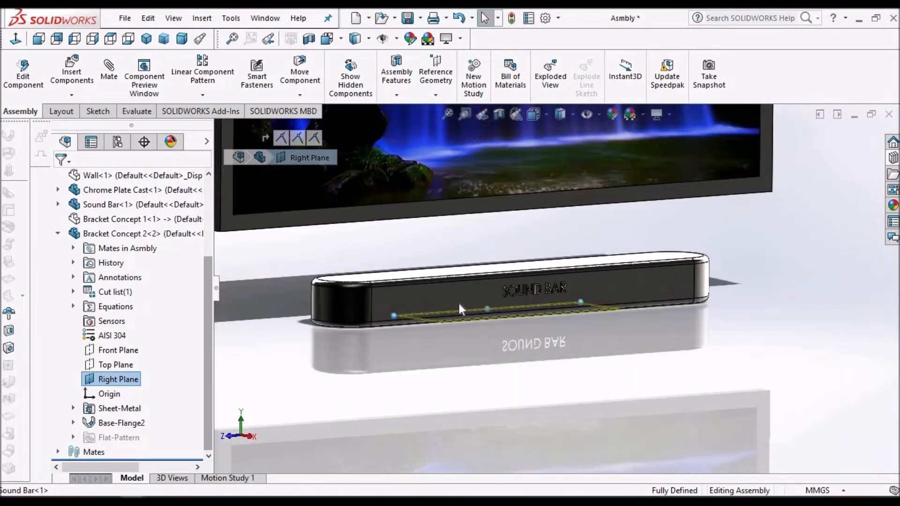
pyautogui.scroll(-3, 440, 248)
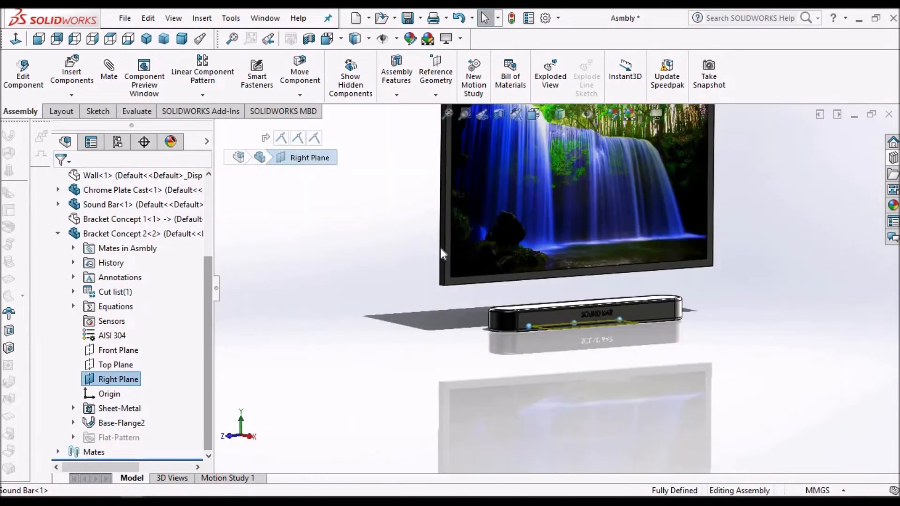
pyautogui.click(489, 227)
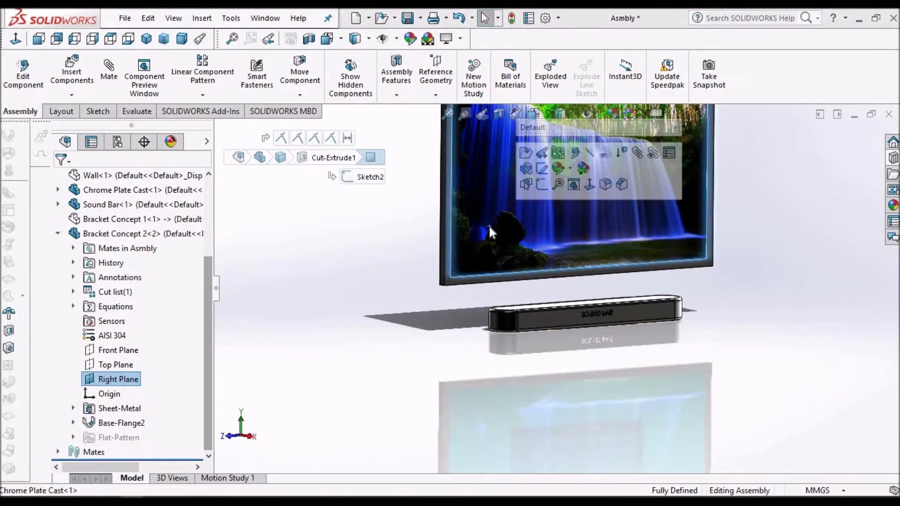
pyautogui.click(591, 153)
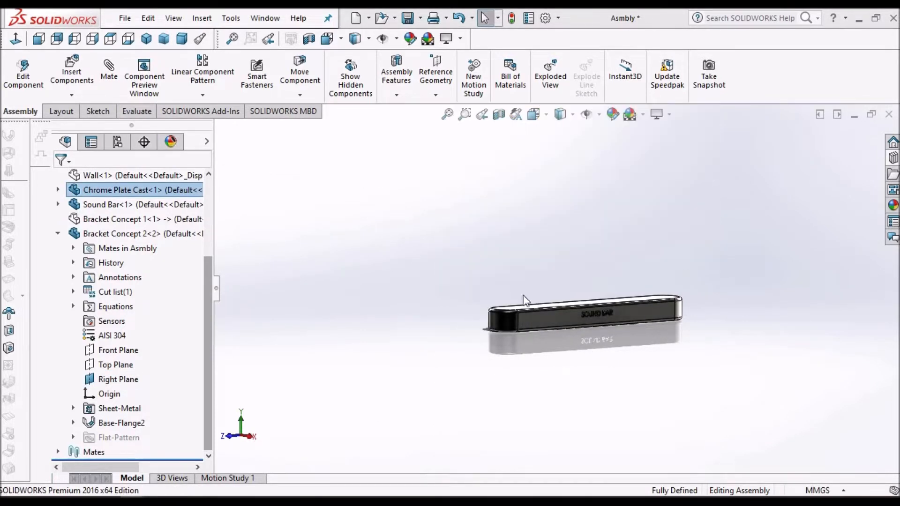
# Make the hidden Bracket Concept 1 component transparent in the assembly's display settings
pyautogui.scroll(-6, 658, 312)
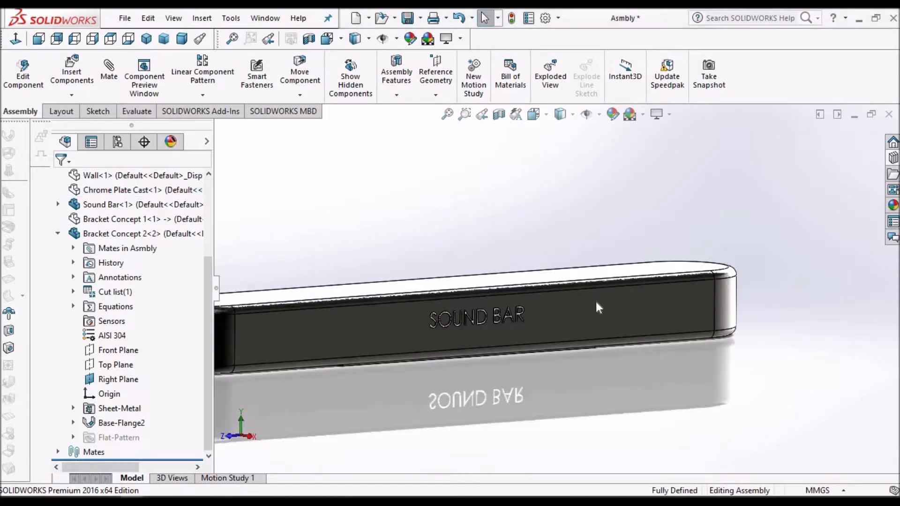
pyautogui.scroll(5, 518, 347)
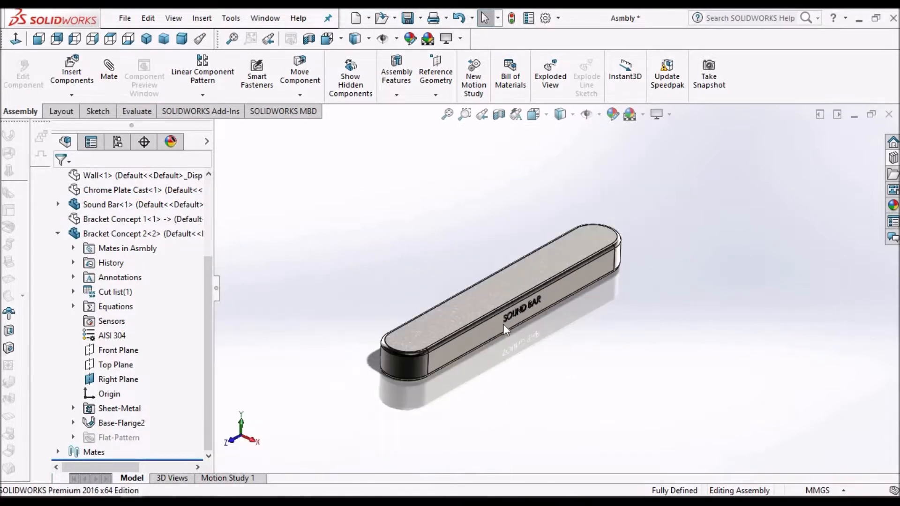
pyautogui.scroll(-2, 480, 314)
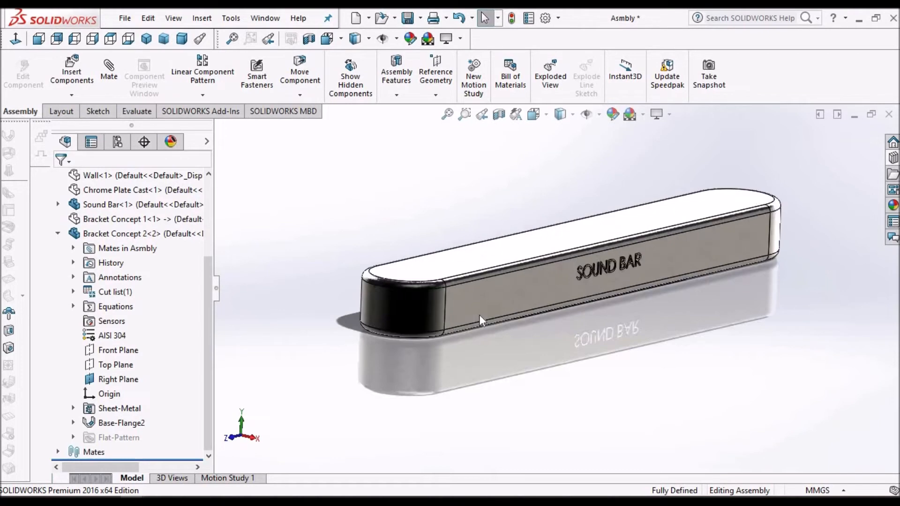
pyautogui.click(206, 141)
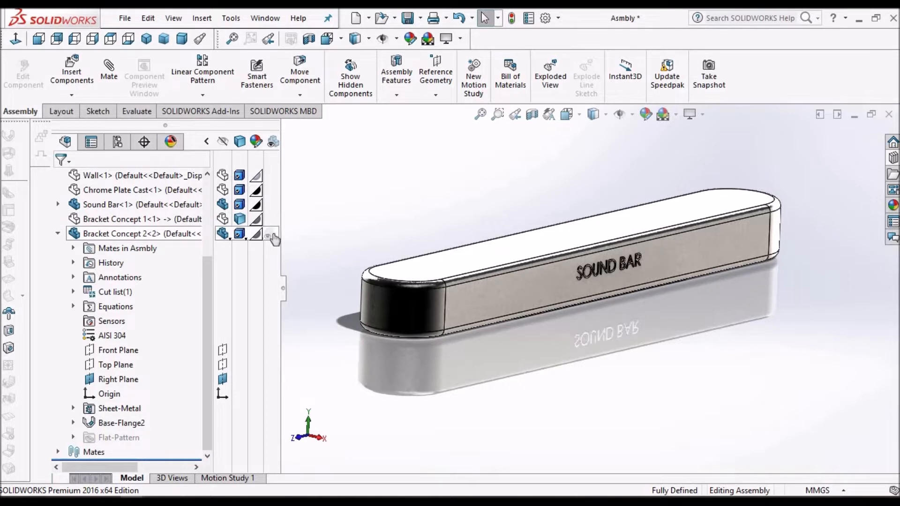
pyautogui.click(269, 219)
pyautogui.rightClick(269, 220)
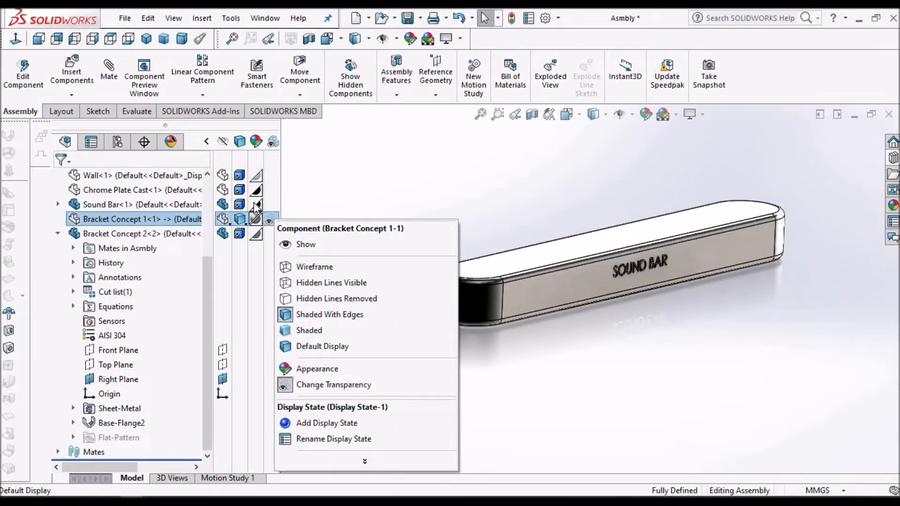
# Make the Sound Bar component transparent and set its display style to Shaded
pyautogui.click(272, 203)
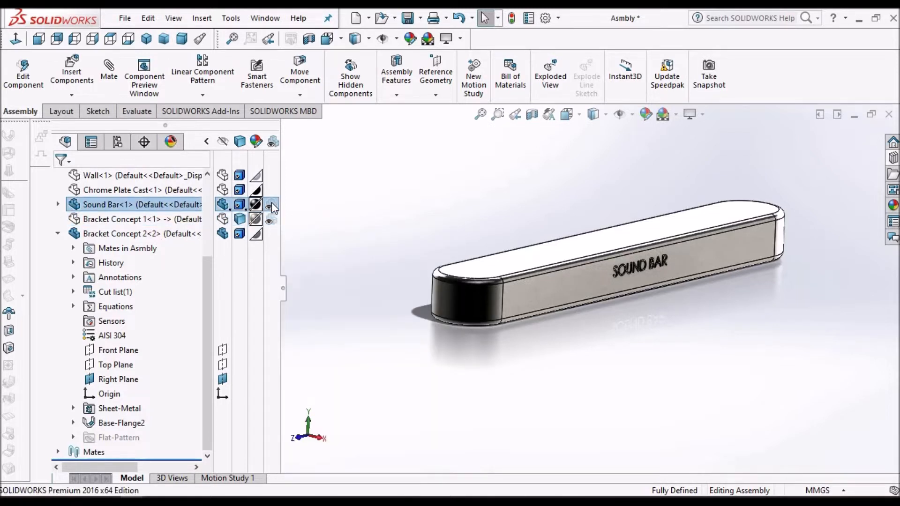
pyautogui.rightClick(272, 203)
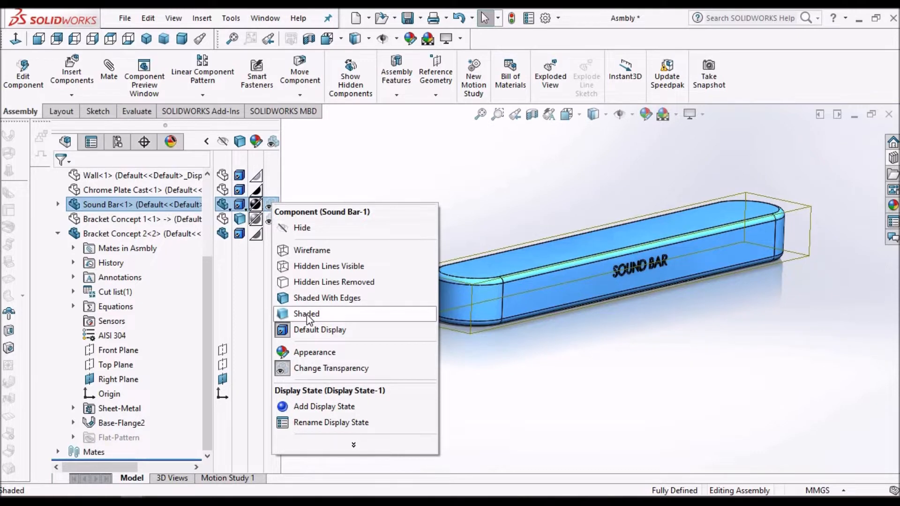
pyautogui.click(307, 316)
pyautogui.click(647, 356)
# Examine the bracket's base flange through the transparent sound bar from below, above and the front
pyautogui.scroll(-4, 633, 244)
pyautogui.scroll(5, 592, 275)
pyautogui.moveTo(596, 277); pyautogui.dragTo(576, 289, button='middle')
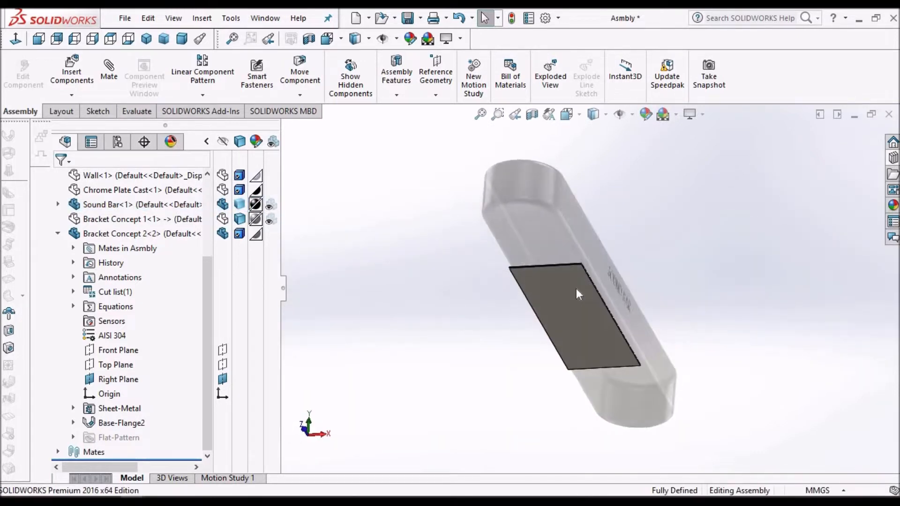
pyautogui.scroll(-2, 582, 289)
pyautogui.moveTo(526, 267); pyautogui.dragTo(661, 224, button='middle')
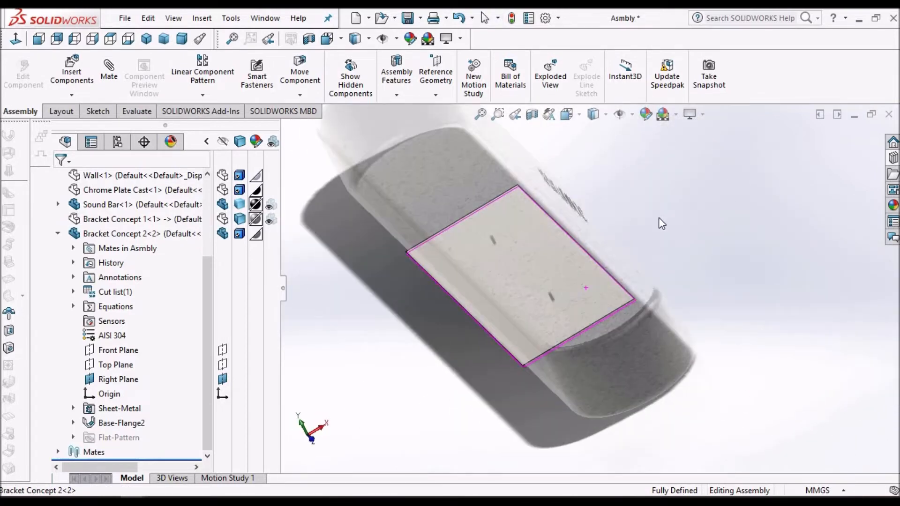
pyautogui.scroll(3, 605, 297)
pyautogui.moveTo(603, 276); pyautogui.dragTo(633, 286, button='middle')
pyautogui.scroll(-3, 546, 236)
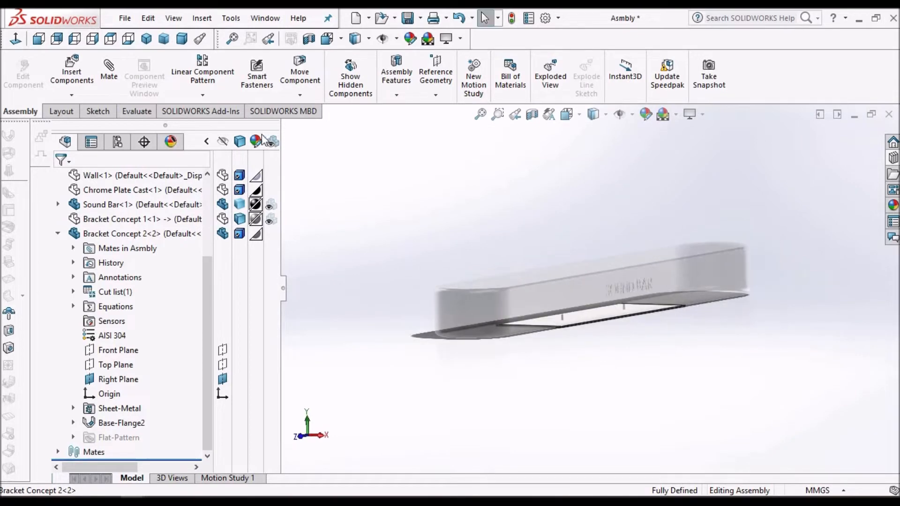
pyautogui.click(208, 142)
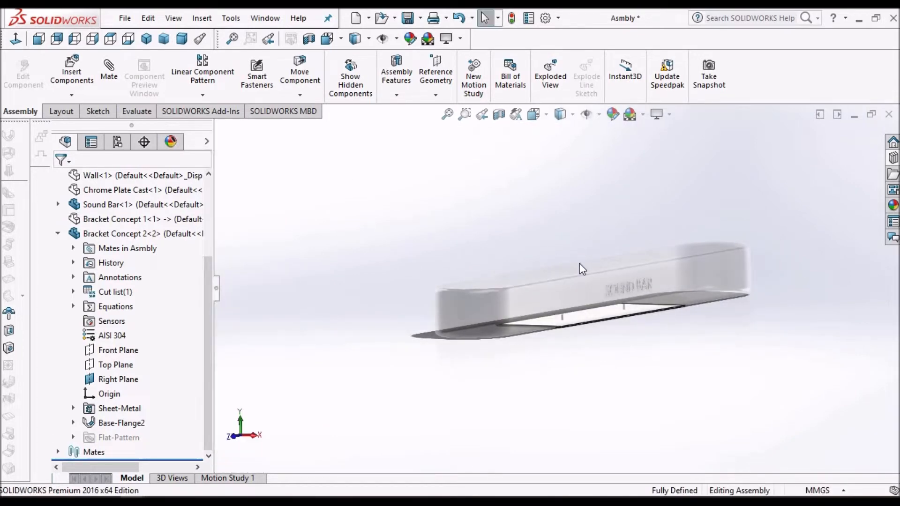
pyautogui.moveTo(601, 284); pyautogui.dragTo(557, 317, button='middle')
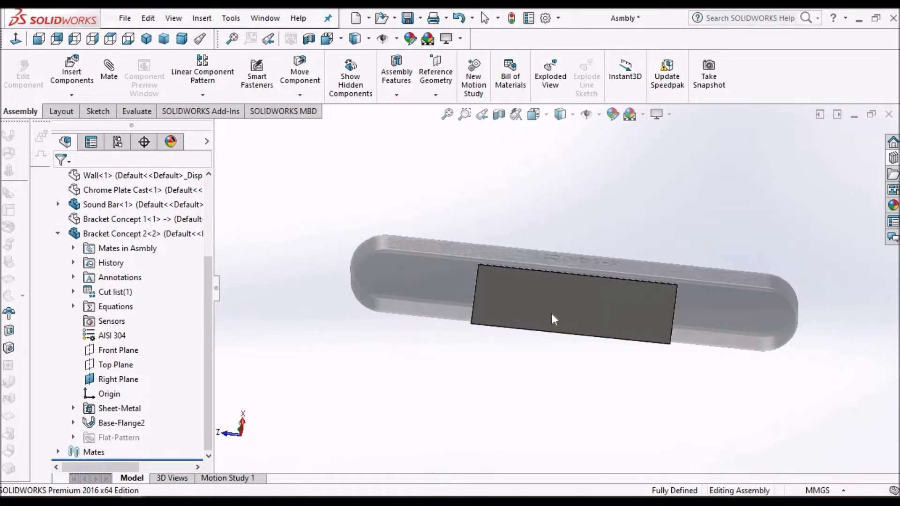
# Open the Bracket Concept 2 part from the assembly and start a sketch on the top face of the base flange
pyautogui.click(543, 308)
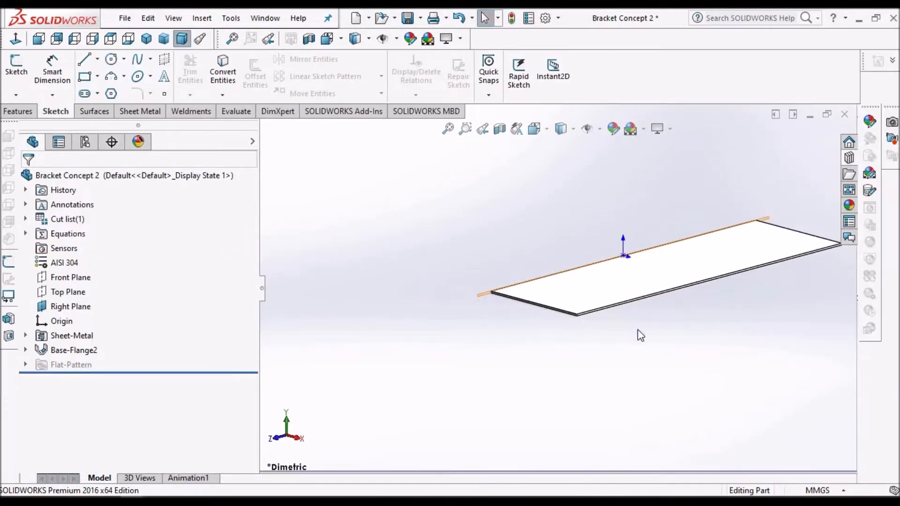
pyautogui.click(656, 269)
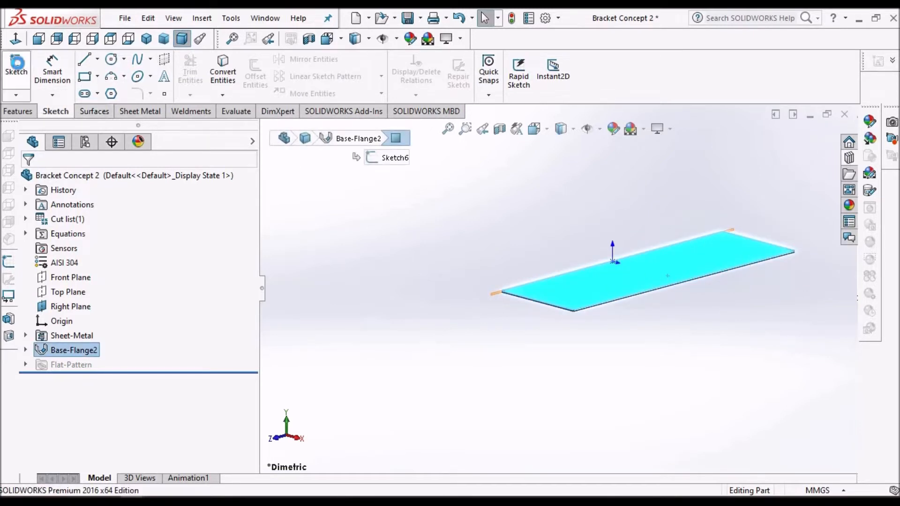
pyautogui.click(16, 65)
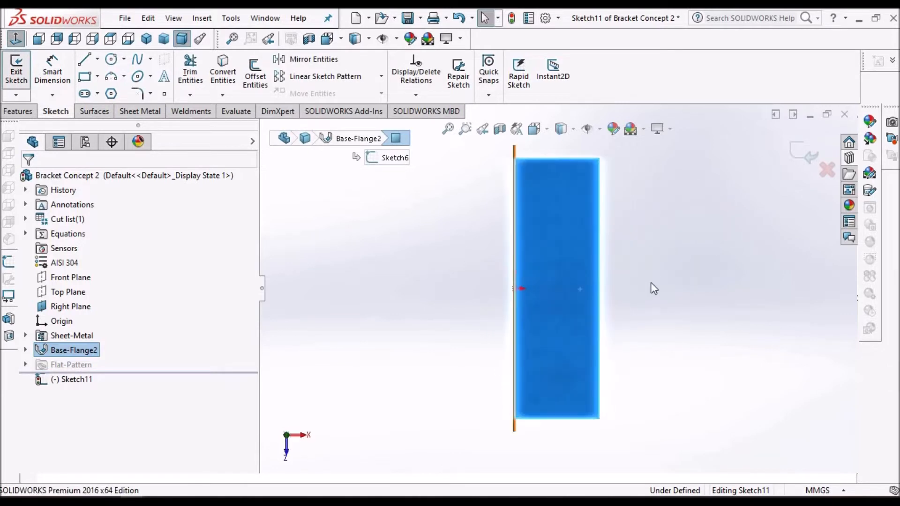
# Switch the part to an unshaded line display and hide the reference plane along the flange's rear edge
pyautogui.click(566, 132)
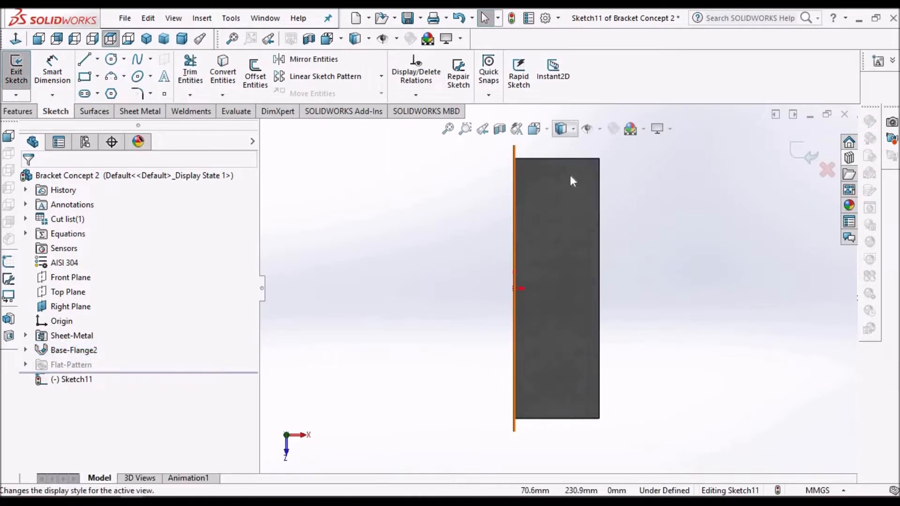
pyautogui.click(564, 222)
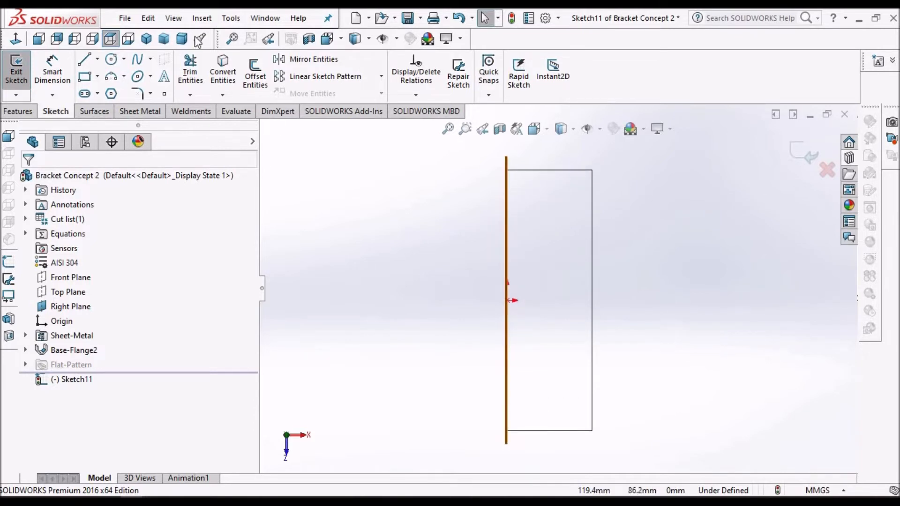
pyautogui.click(175, 18)
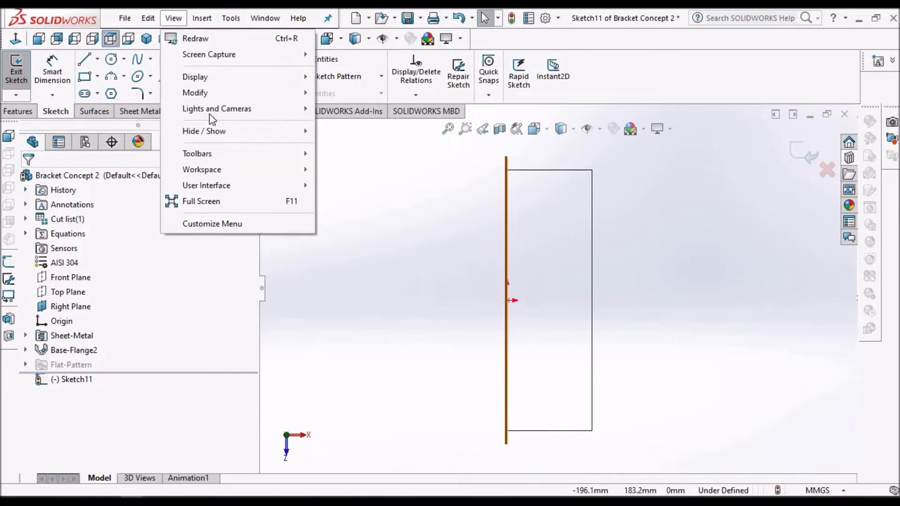
pyautogui.moveTo(263, 131)
pyautogui.click(361, 43)
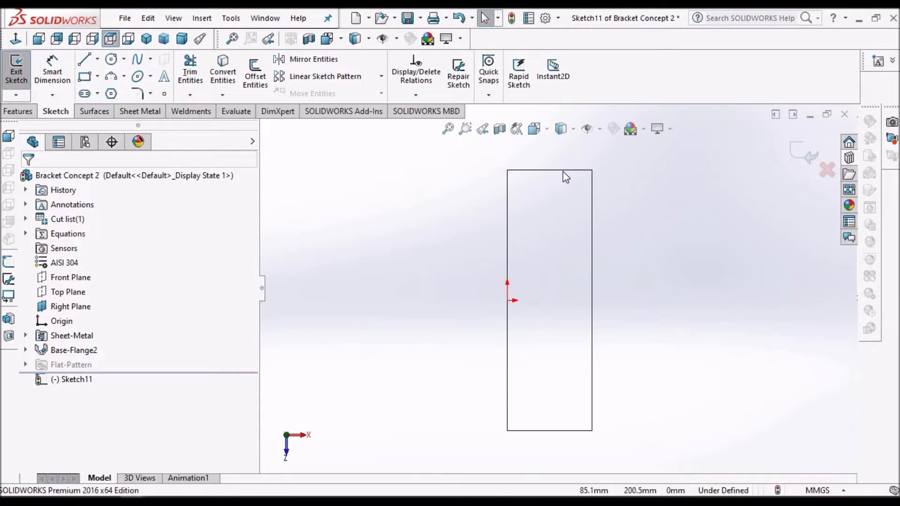
# Convert the four outer edges of the base flange into sketch lines
pyautogui.click(224, 70)
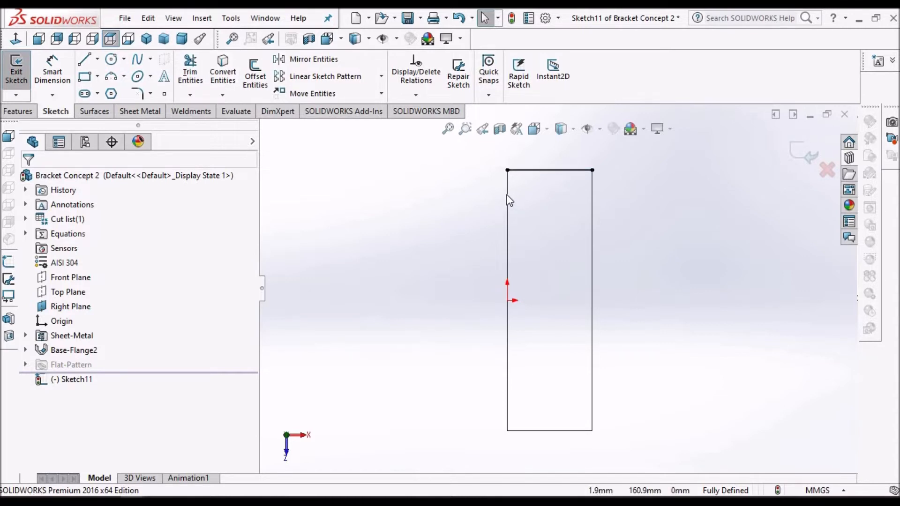
pyautogui.click(230, 84)
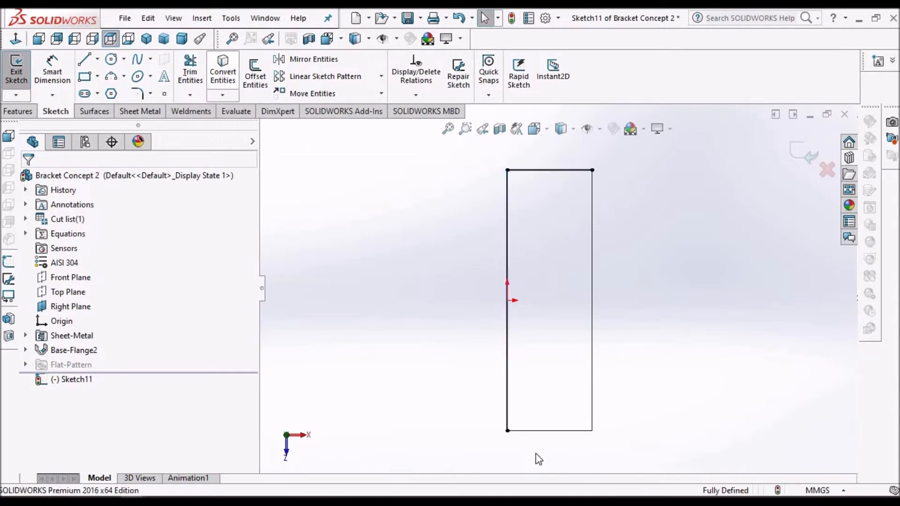
pyautogui.click(556, 430)
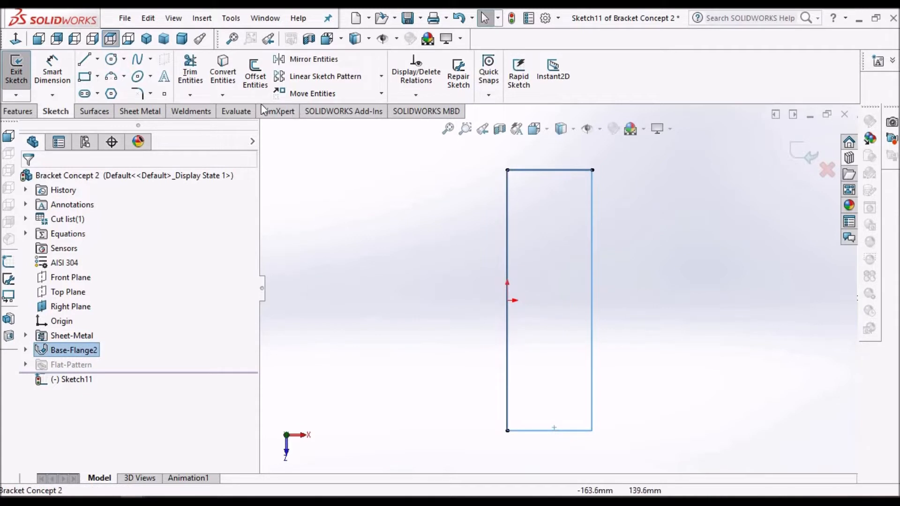
pyautogui.click(568, 449)
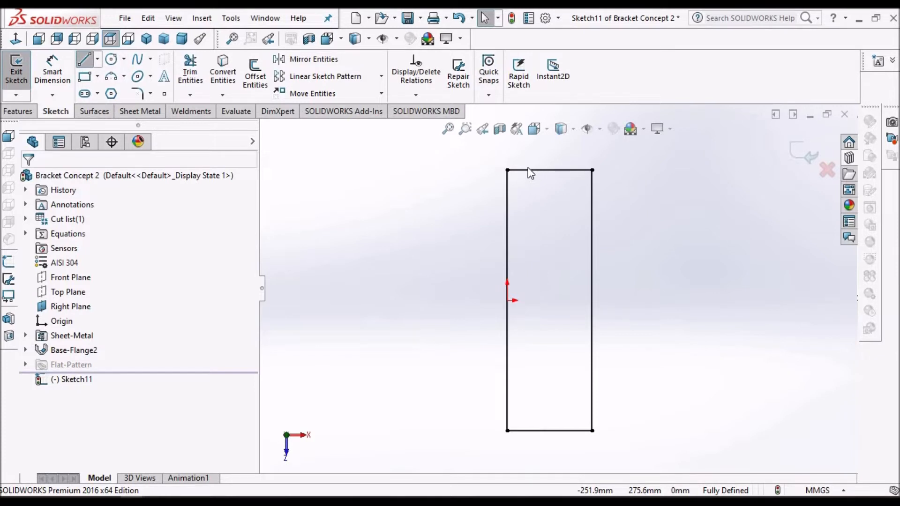
# Sketch two connected lines, about 59 mm and 87 mm long, cutting across the rectangle's front corner, and end the Line command
pyautogui.click(557, 196)
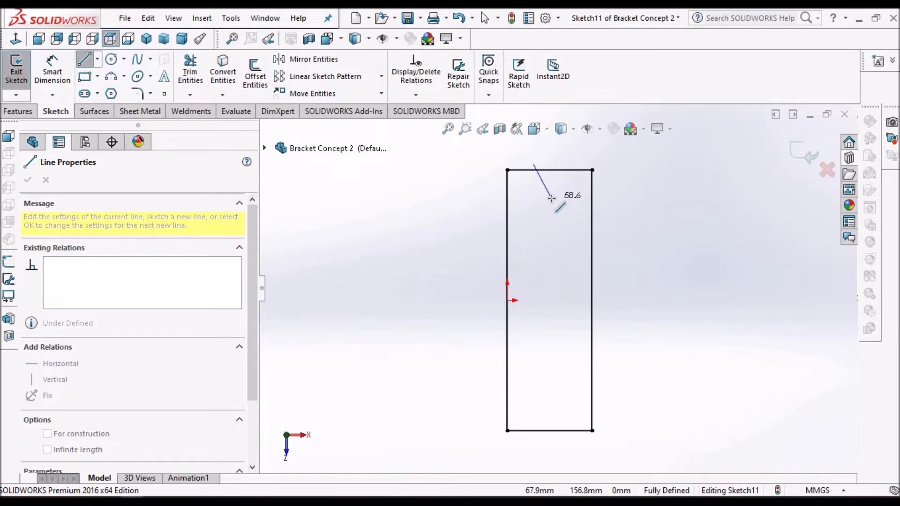
pyautogui.click(551, 198)
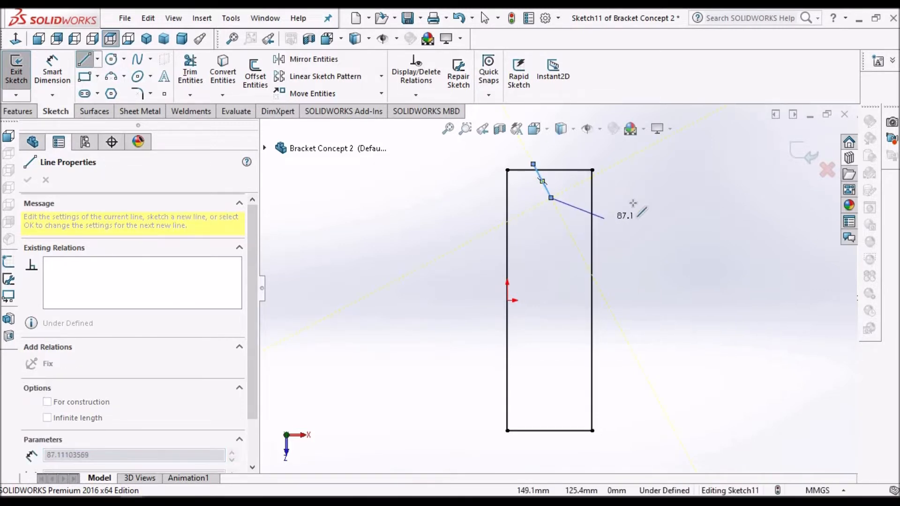
pyautogui.click(604, 218)
pyautogui.rightClick(705, 201)
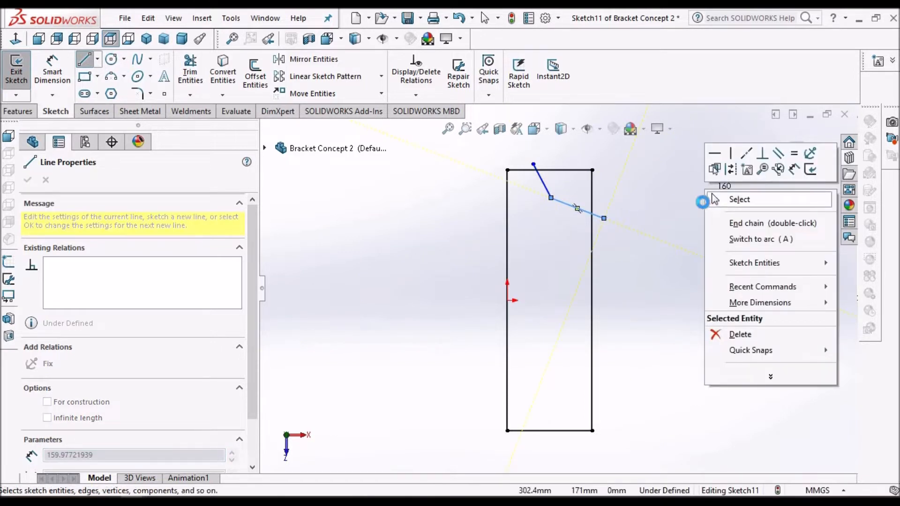
pyautogui.click(715, 199)
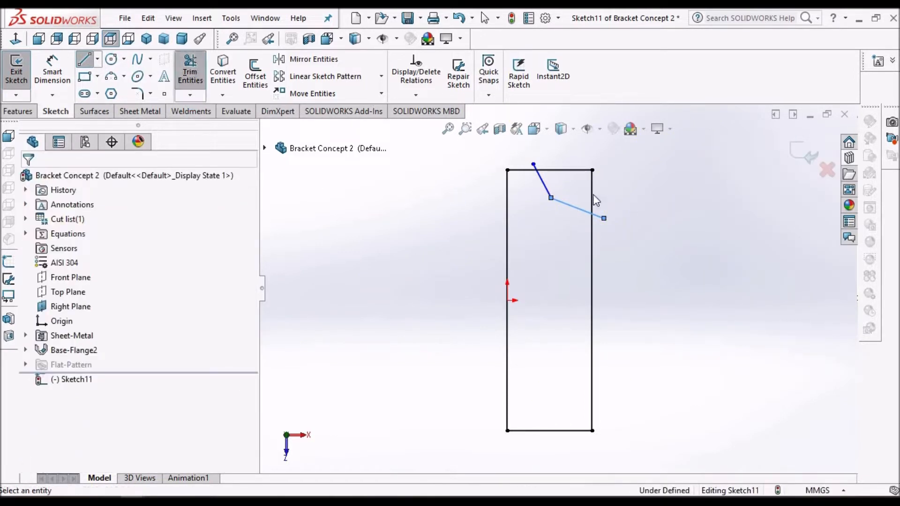
# Corner-trim the two angled lines with the rectangle's short end edge and long front edge, removing the outer corner from the profile
pyautogui.click(527, 171)
pyautogui.click(541, 179)
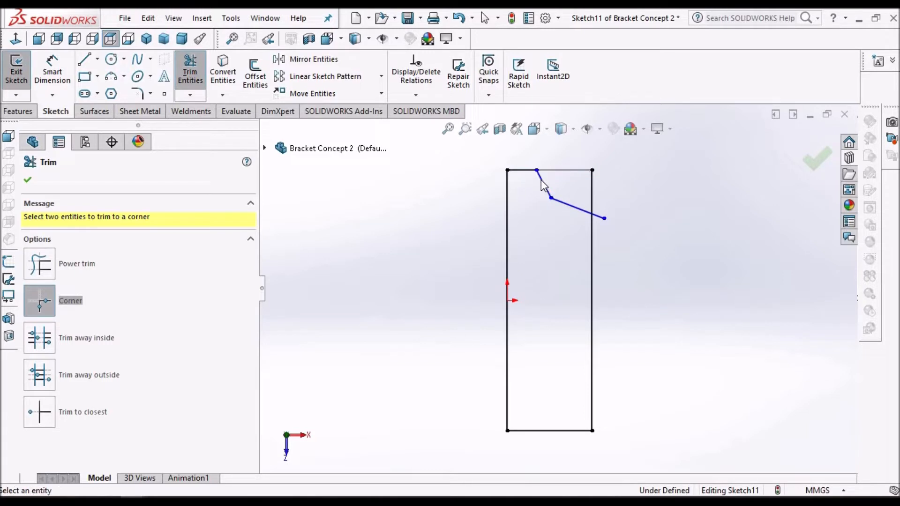
pyautogui.click(593, 224)
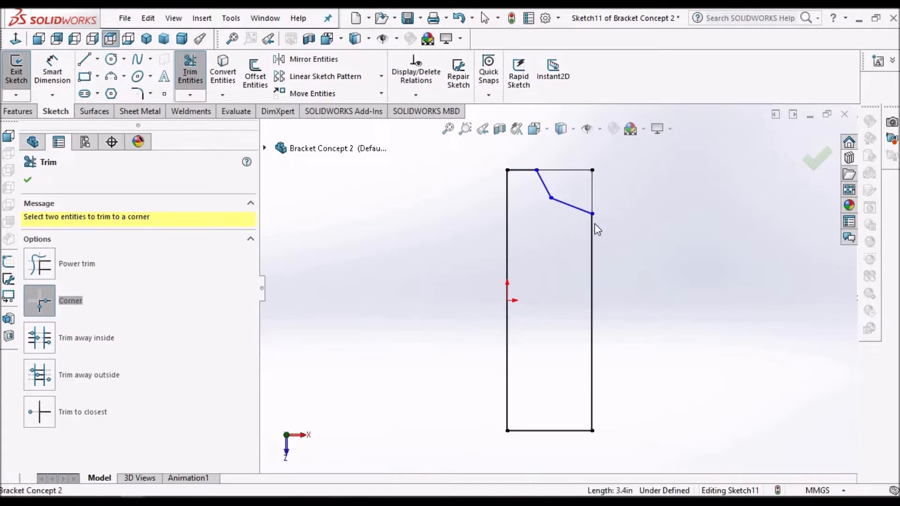
pyautogui.press('Escape')
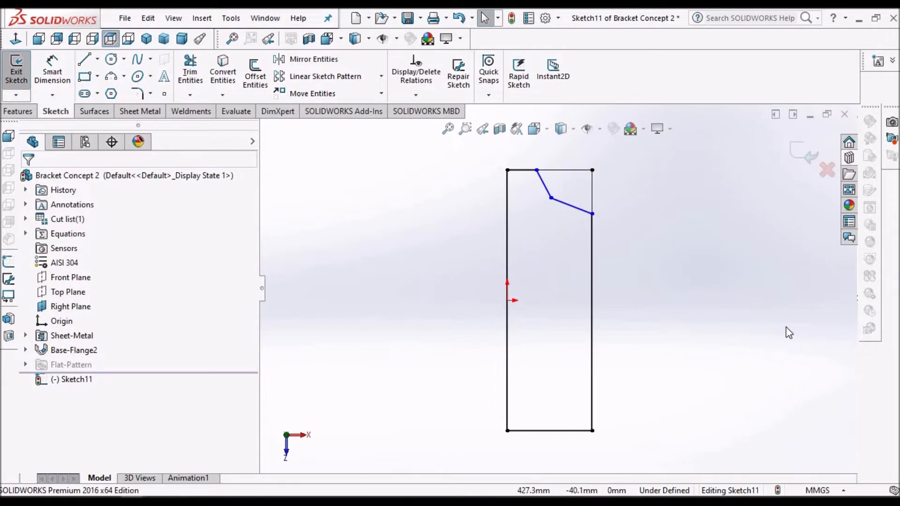
# Dimension the longer angled line at 45° to the front edge and the angle between the two angled lines at 145°
pyautogui.hotkey('ctrl', '1')
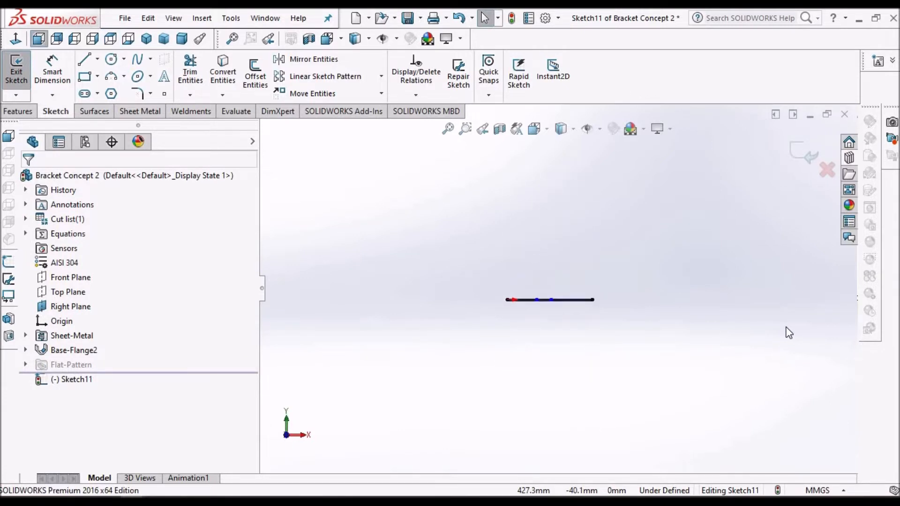
pyautogui.hotkey('ctrl', '5')
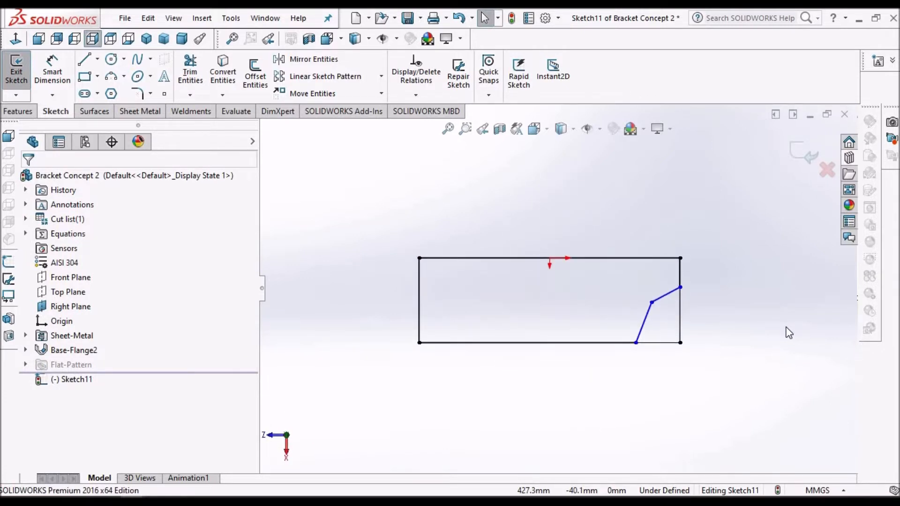
pyautogui.scroll(-2, 644, 360)
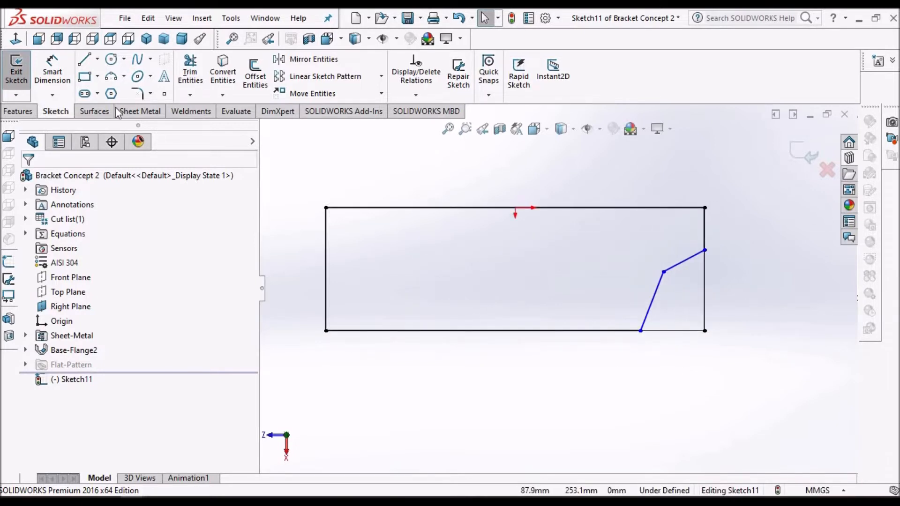
pyautogui.click(60, 76)
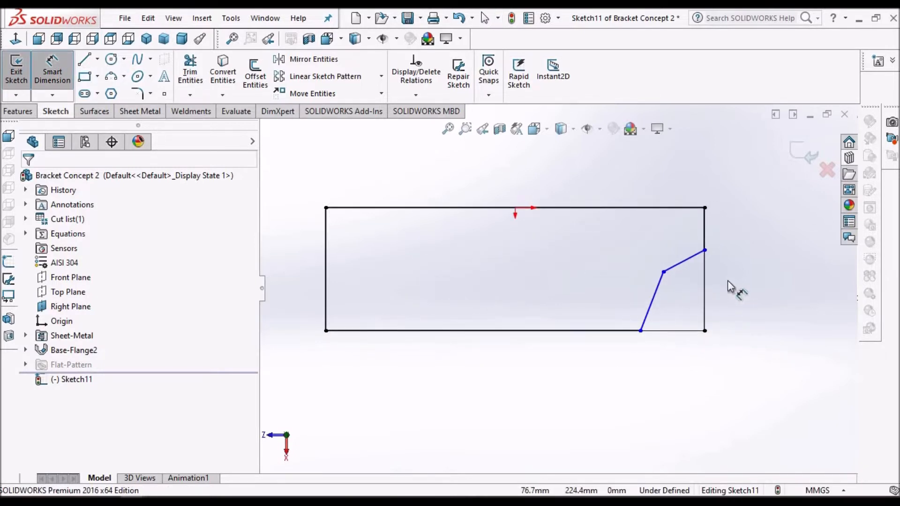
pyautogui.scroll(-1, 728, 282)
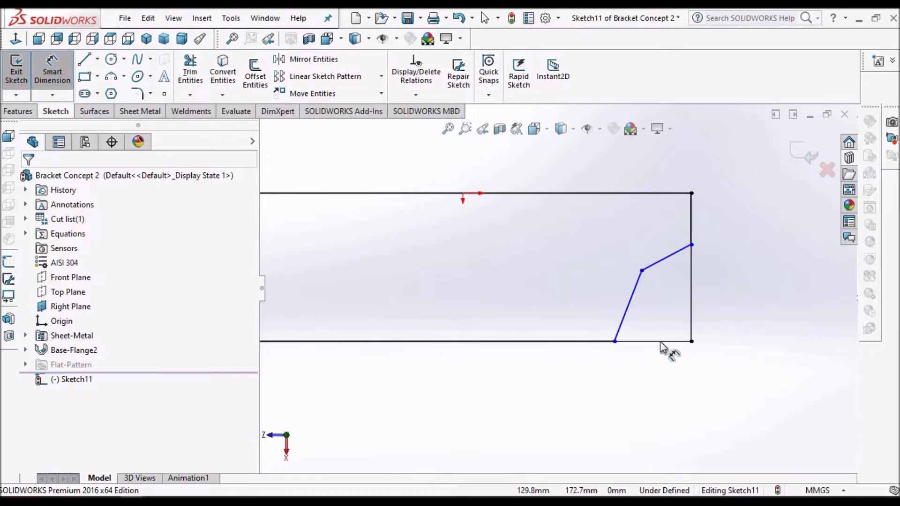
pyautogui.click(646, 338)
pyautogui.click(627, 304)
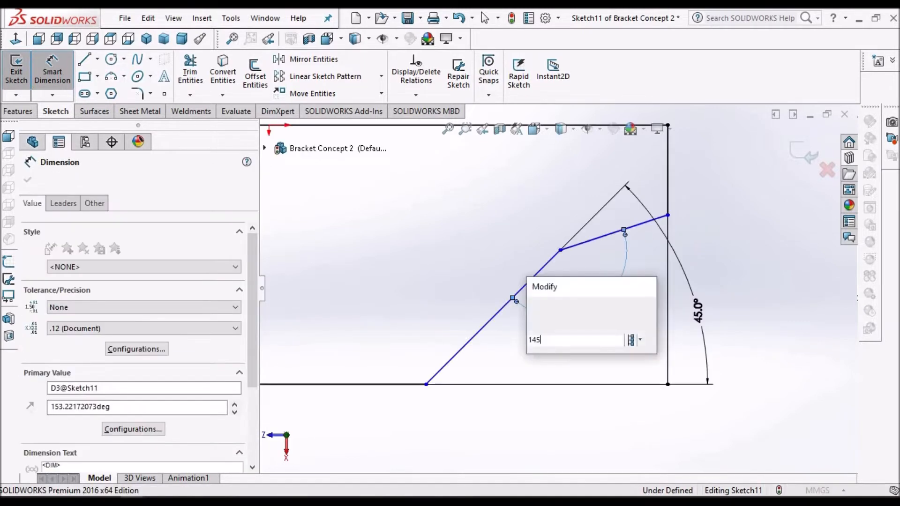
pyautogui.press('Return')
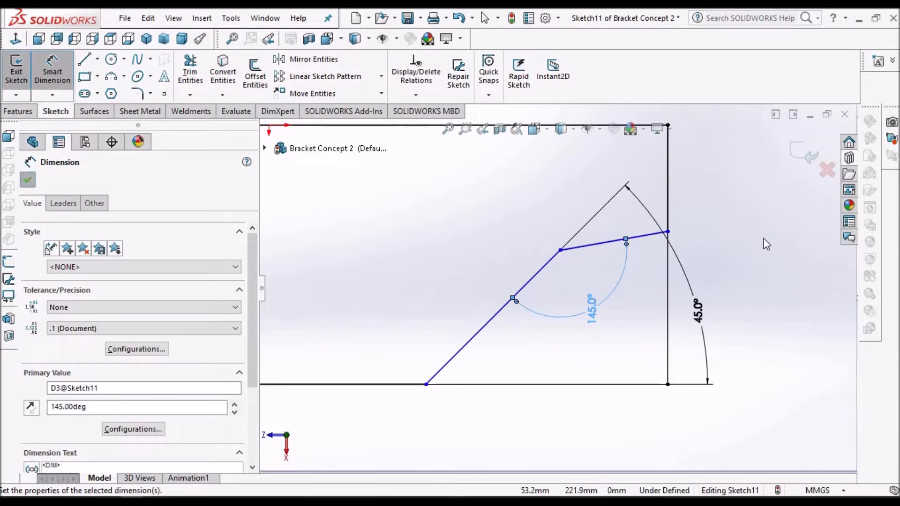
pyautogui.press('Escape')
pyautogui.press('Escape')
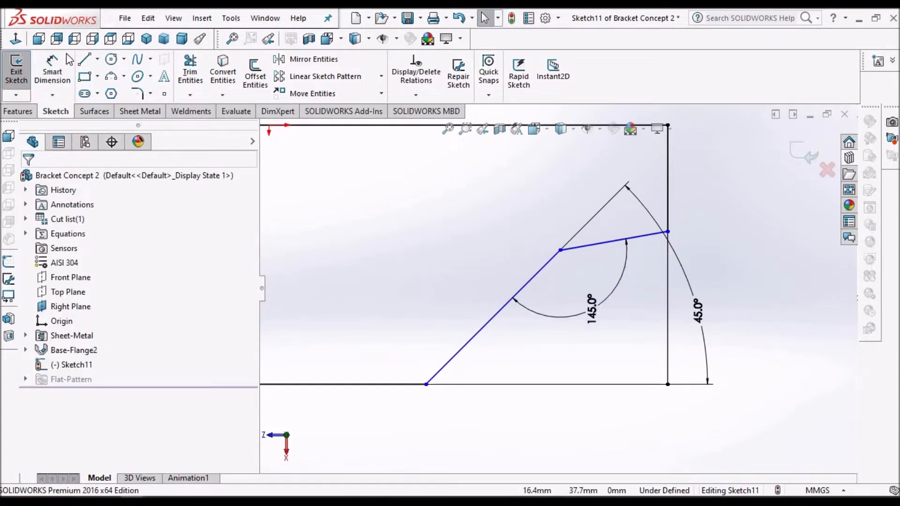
# Dimension the remaining short end edge above the corner cut at 50 mm
pyautogui.click(59, 70)
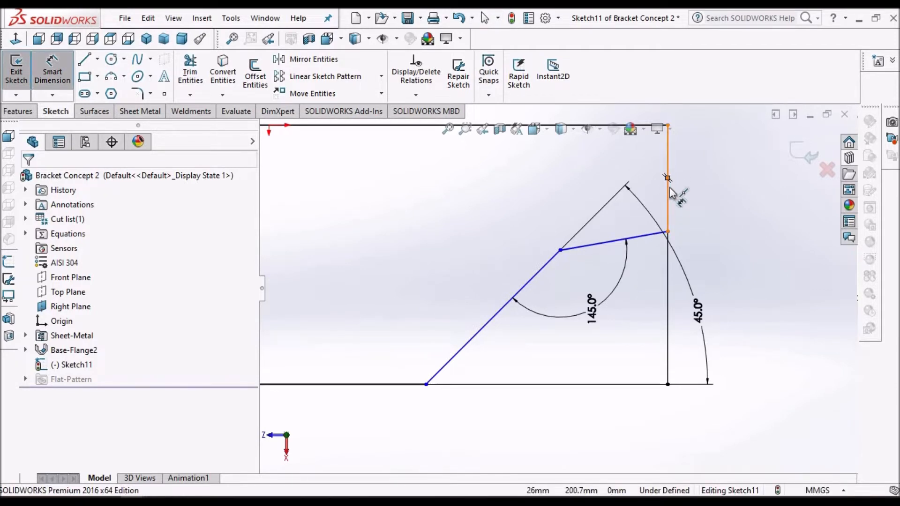
pyautogui.click(670, 199)
pyautogui.click(714, 194)
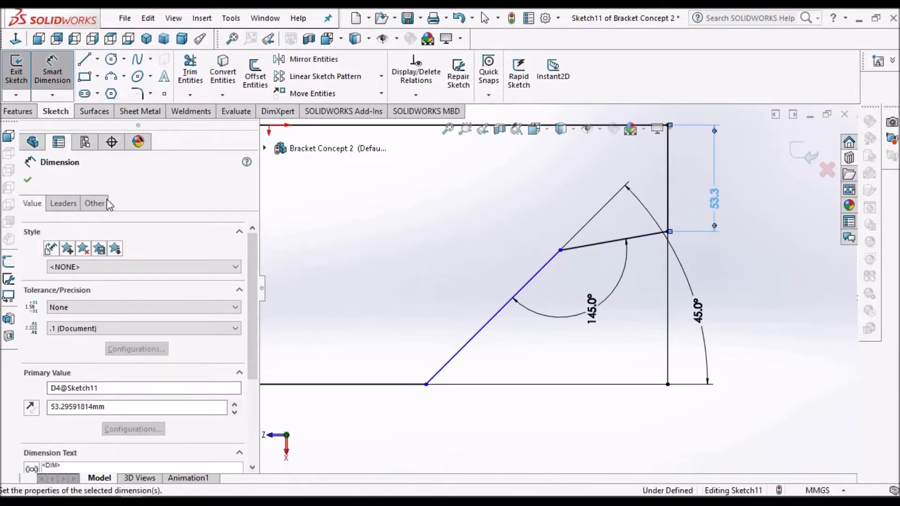
pyautogui.write('50')
pyautogui.press('Return')
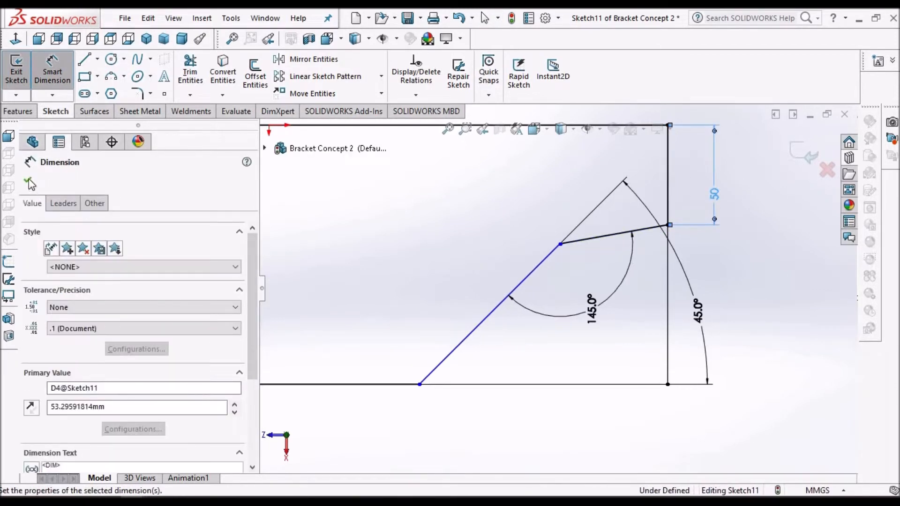
pyautogui.click(30, 179)
pyautogui.scroll(1, 587, 262)
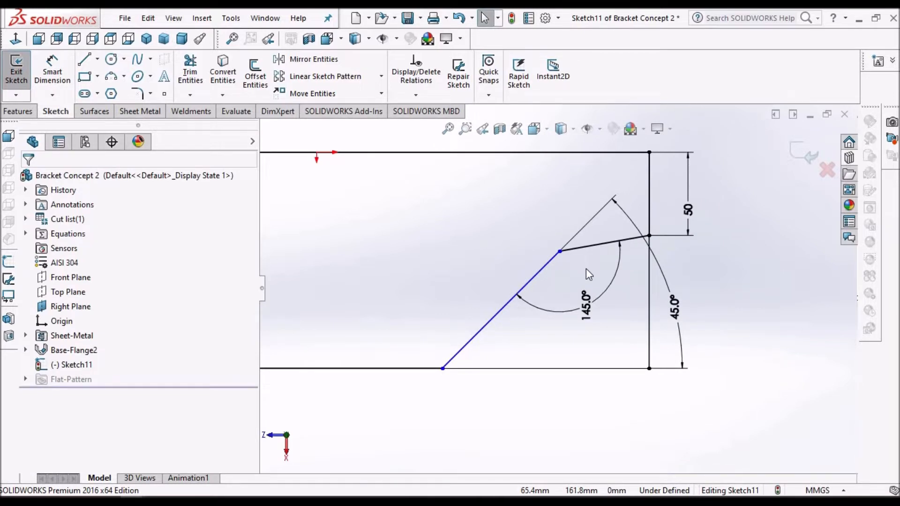
# Sketch a centerline from the origin straight across the profile to just beyond the front edge, and end the Line command
pyautogui.scroll(5, 587, 271)
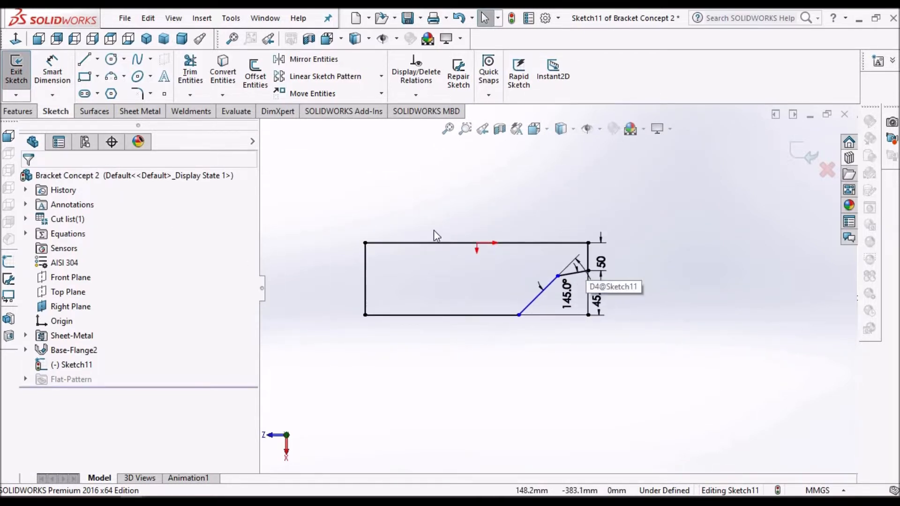
pyautogui.rightClick(387, 191)
pyautogui.click(335, 193)
pyautogui.scroll(-3, 408, 268)
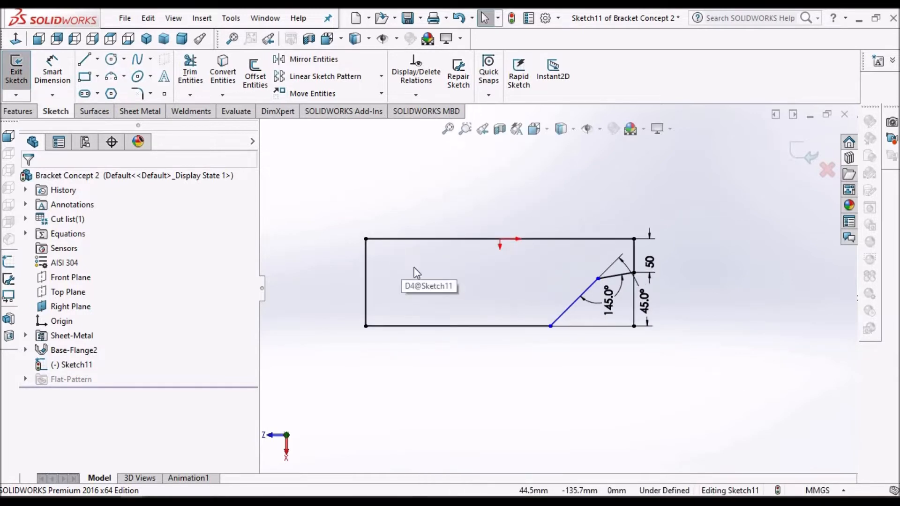
pyautogui.click(97, 59)
pyautogui.click(115, 91)
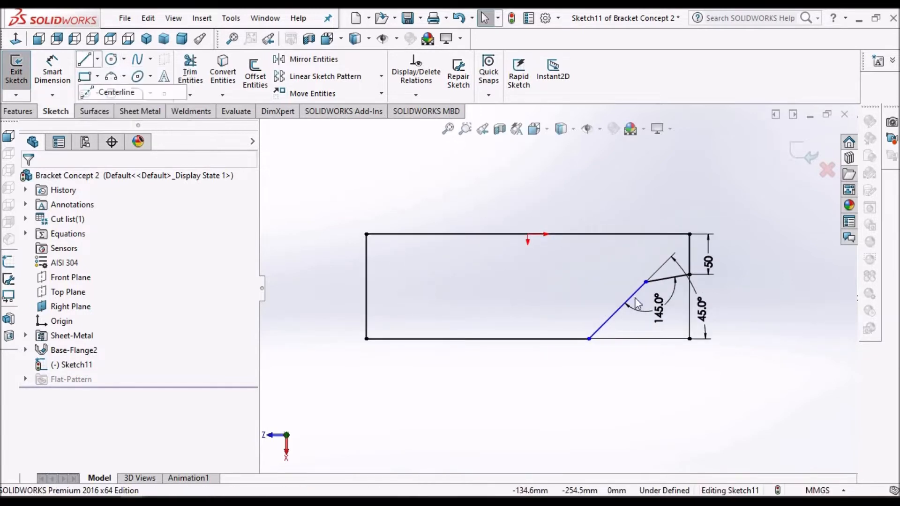
pyautogui.click(528, 234)
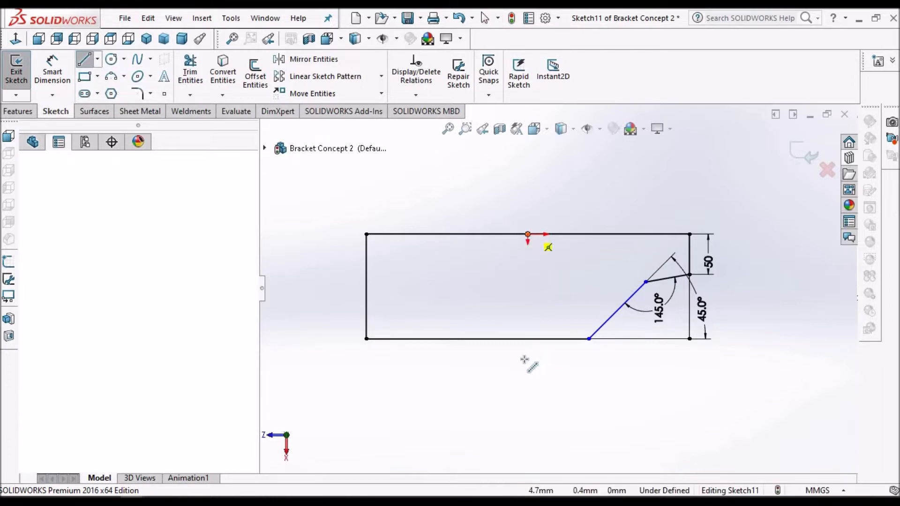
pyautogui.click(528, 359)
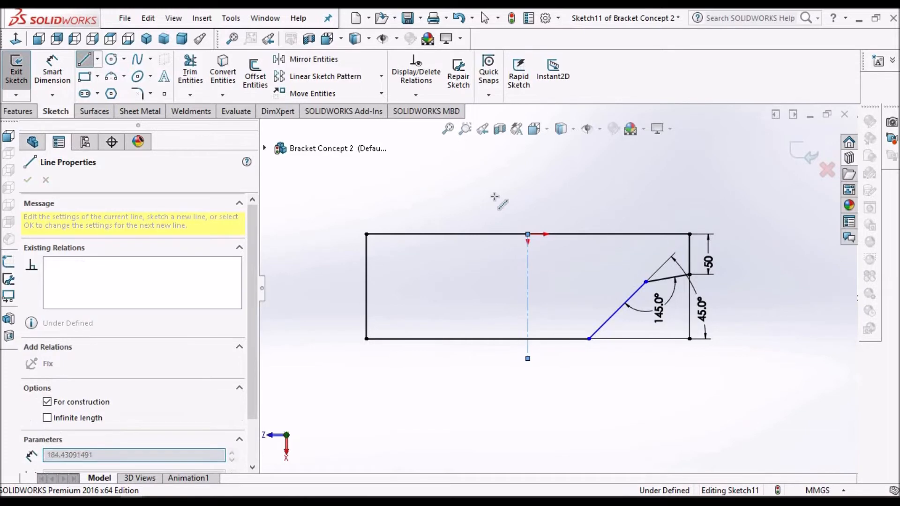
pyautogui.rightClick(493, 196)
pyautogui.click(575, 203)
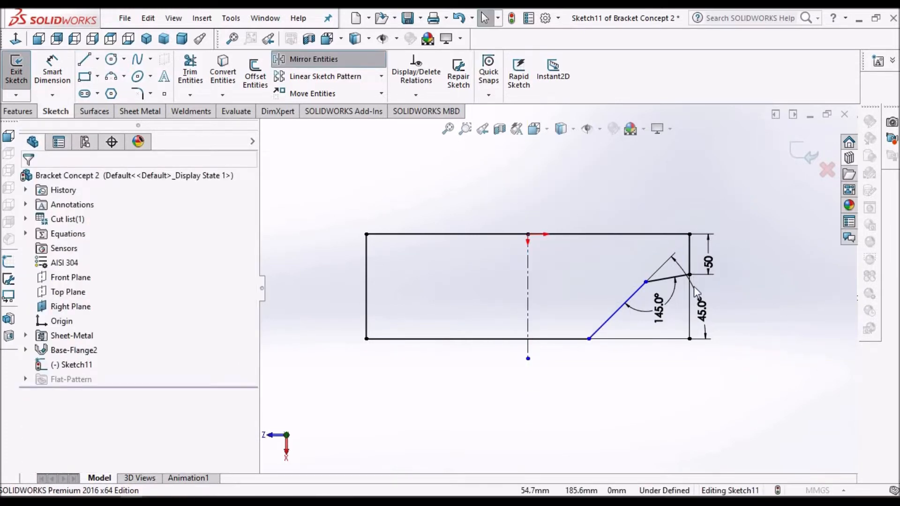
# Mirror the two angled lines about the centerline with Copy kept on
pyautogui.click(682, 277)
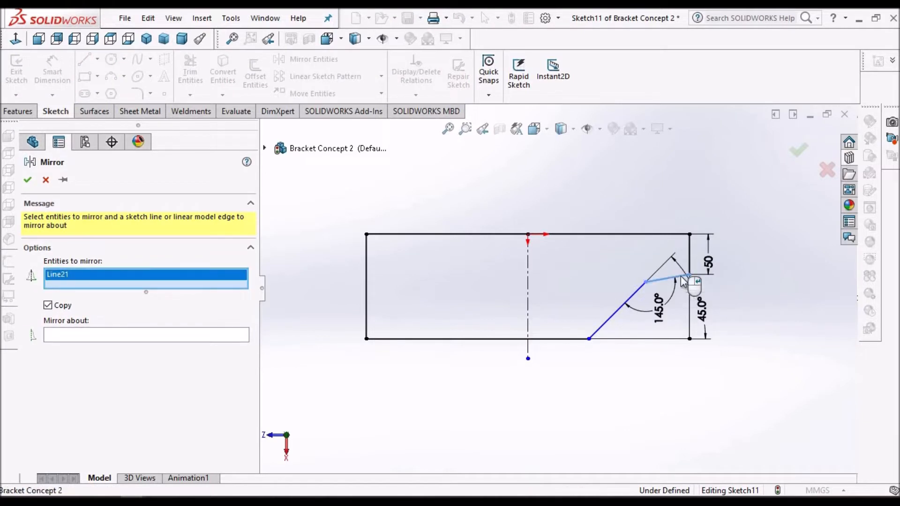
pyautogui.click(633, 302)
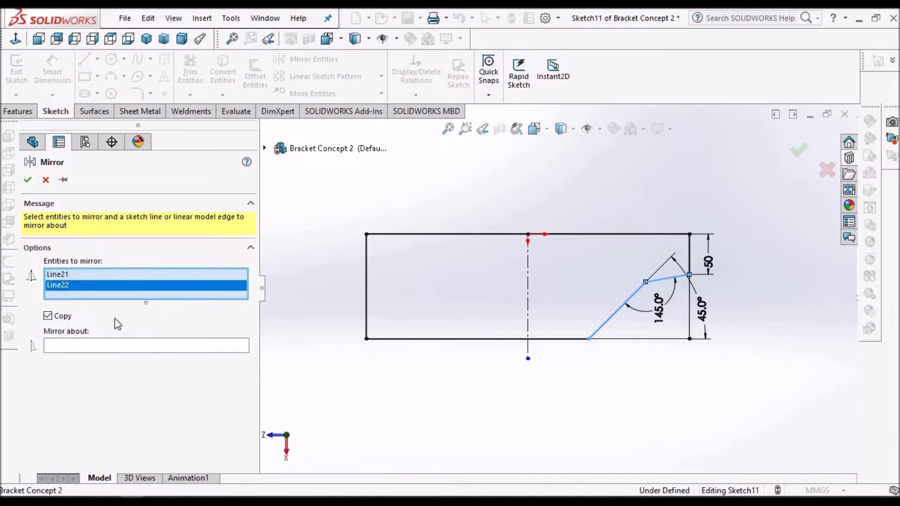
pyautogui.click(169, 348)
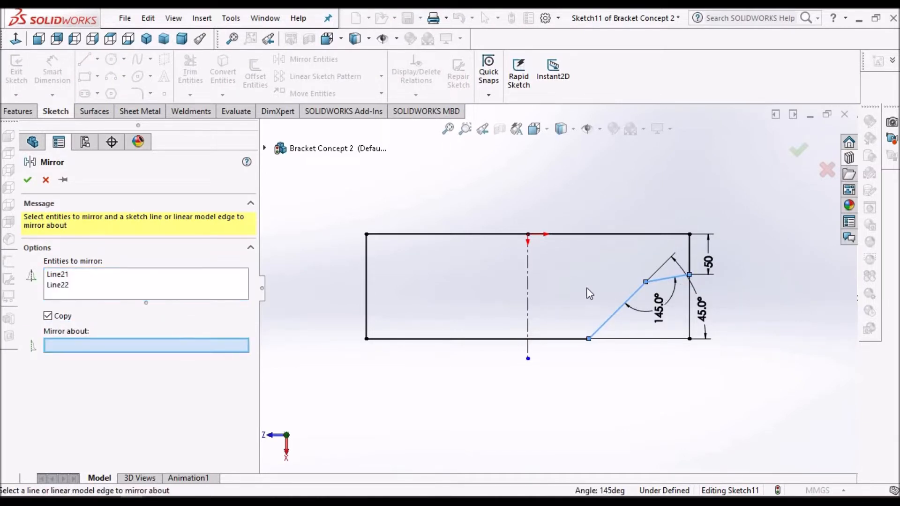
pyautogui.click(528, 281)
pyautogui.click(28, 180)
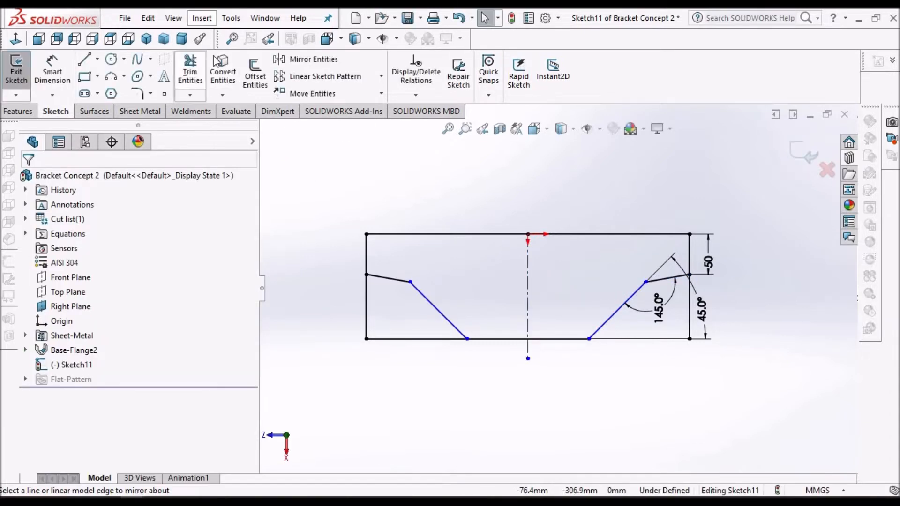
# Corner-trim the mirrored angled lines with the adjacent short end edge and long front edge, removing the second outer corner
pyautogui.click(190, 71)
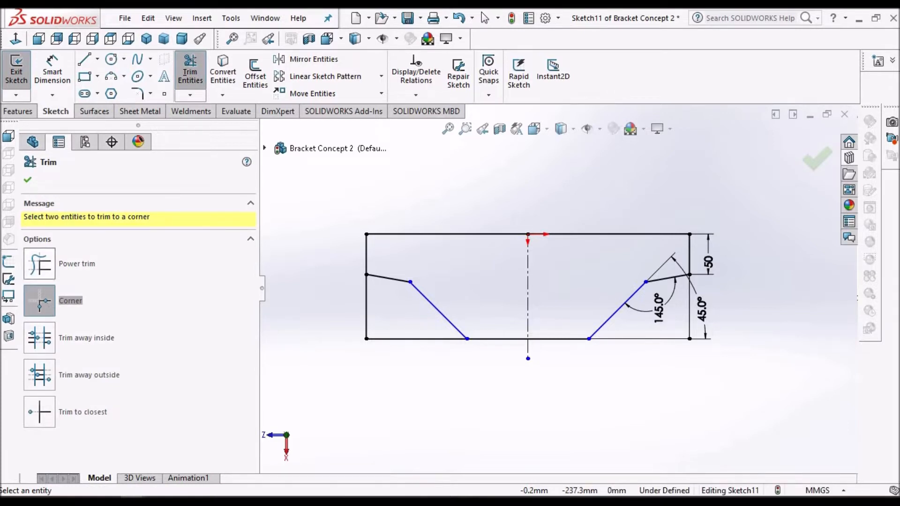
pyautogui.scroll(-3, 386, 286)
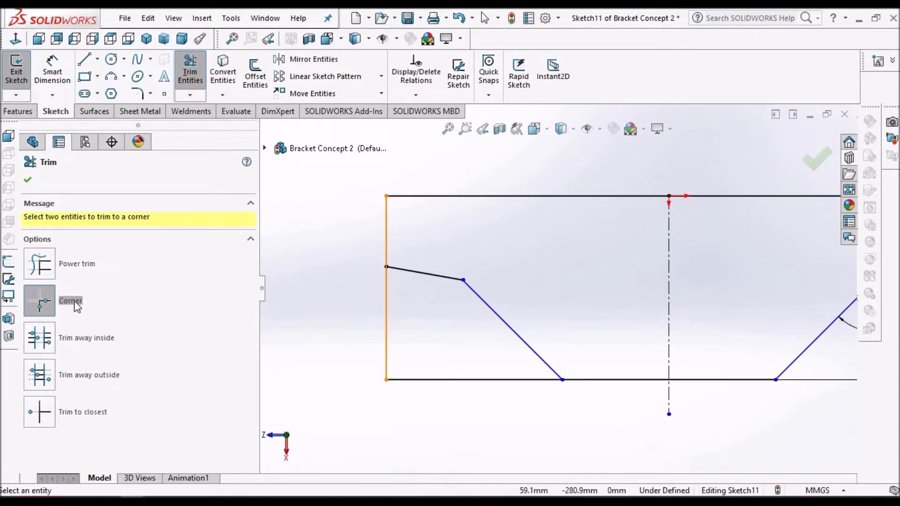
pyautogui.click(386, 248)
pyautogui.click(421, 270)
pyautogui.click(501, 324)
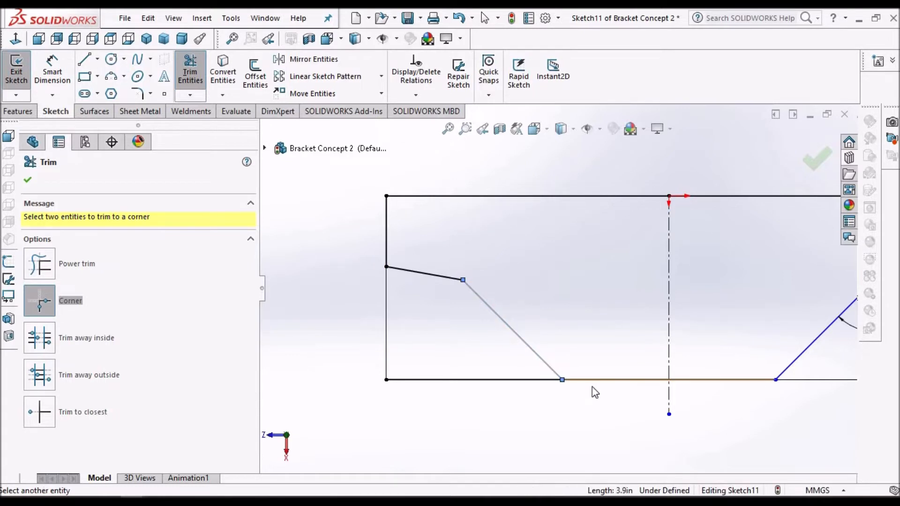
pyautogui.click(600, 381)
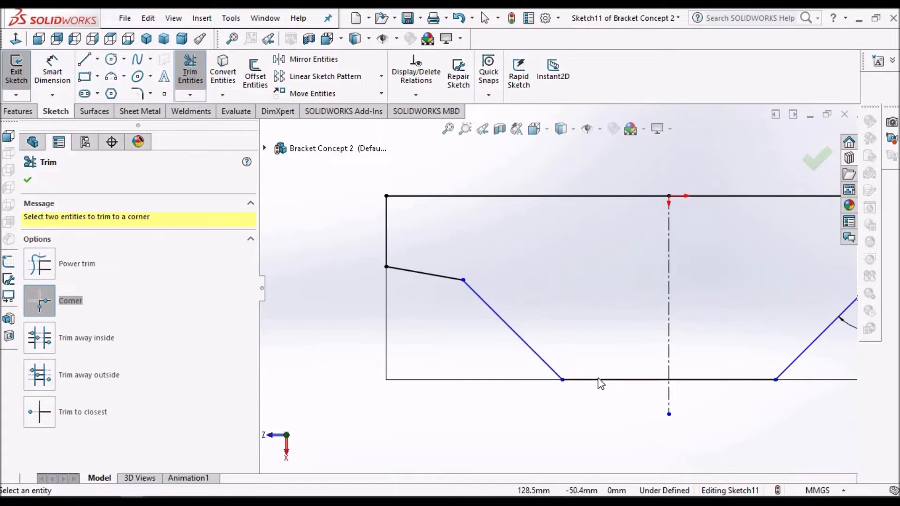
pyautogui.click(29, 182)
pyautogui.scroll(3, 713, 292)
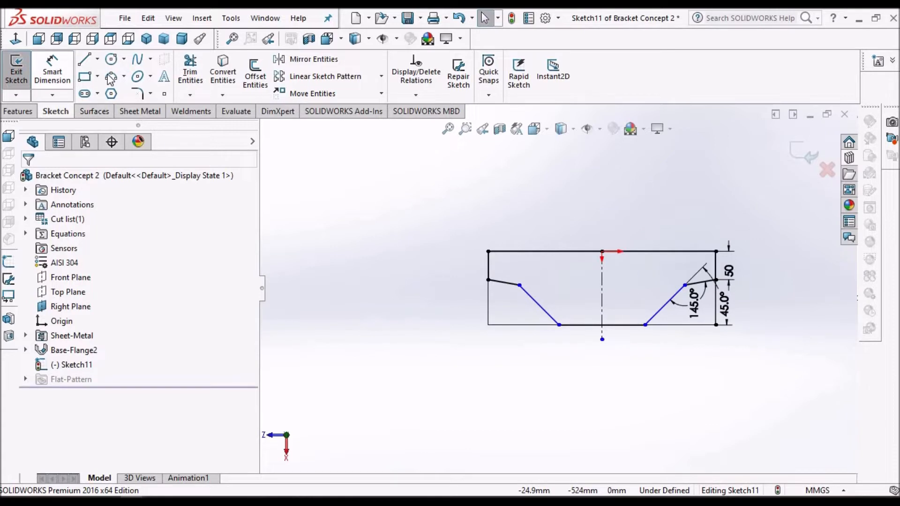
# Dimension the distance between the two vertices where the angled lines meet at 290 mm, and exit Smart Dimension
pyautogui.click(52, 70)
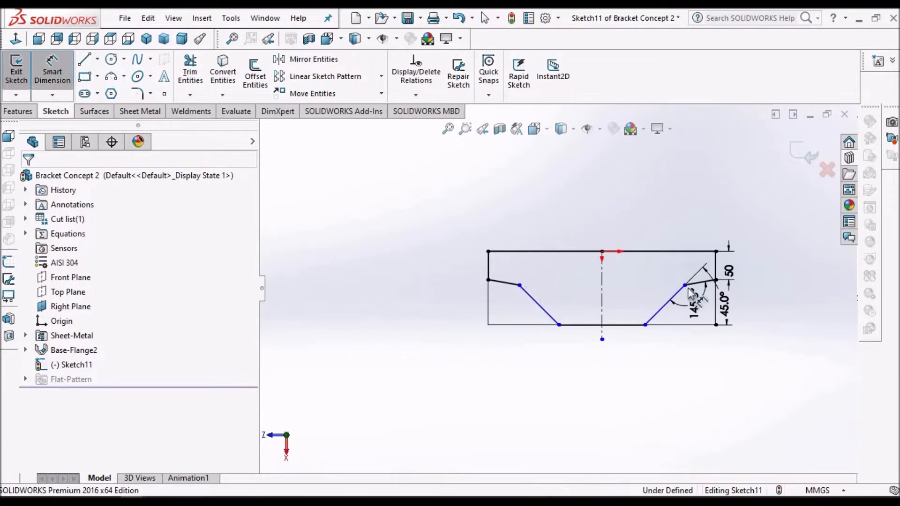
pyautogui.click(685, 285)
pyautogui.click(520, 285)
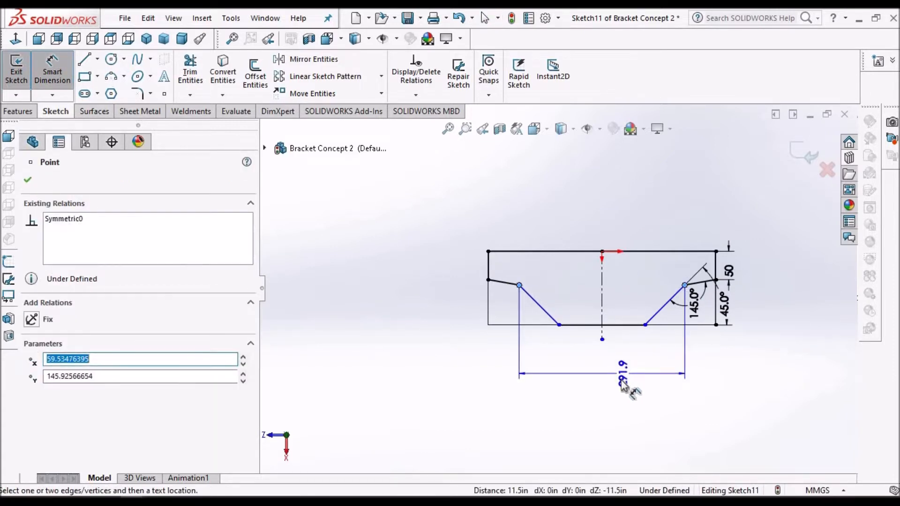
pyautogui.click(622, 385)
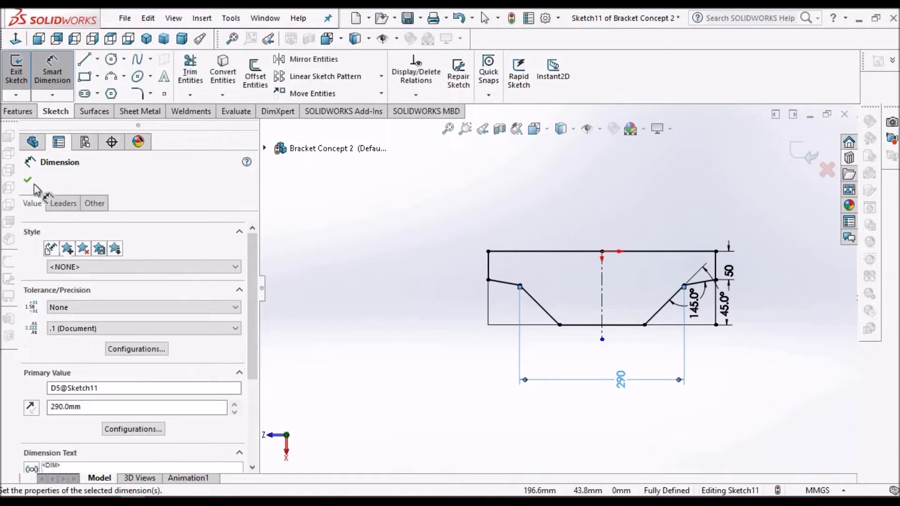
pyautogui.press('Escape')
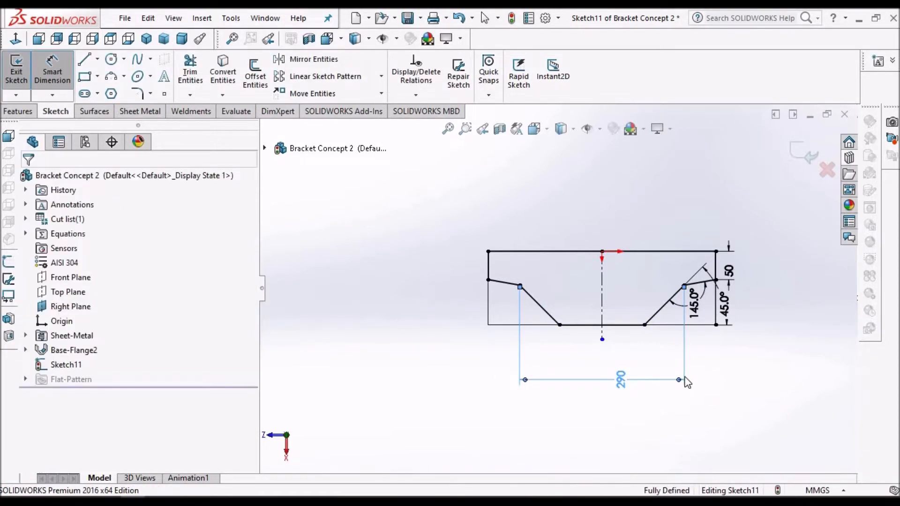
pyautogui.scroll(-5, 698, 389)
pyautogui.scroll(6, 595, 235)
pyautogui.press('Escape')
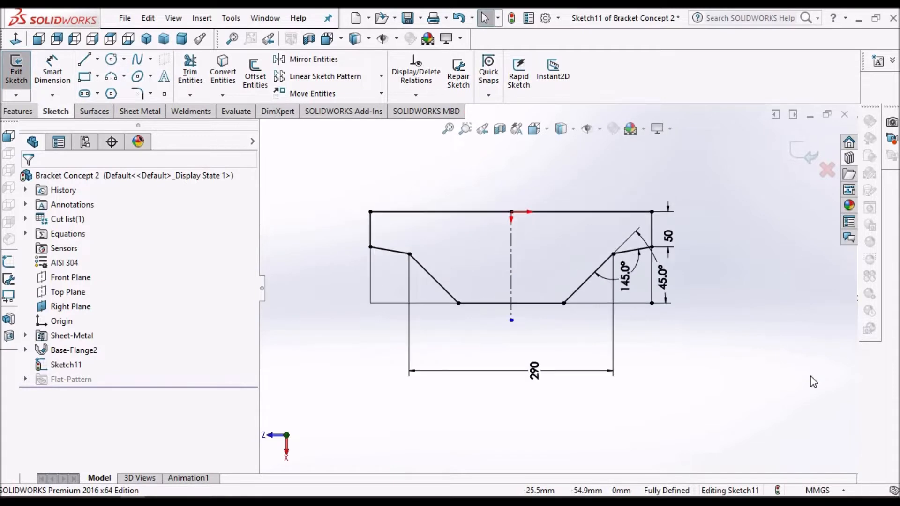
# Try to cut-extrude the profile sketch with Link to thickness and Flip side to cut turned on
pyautogui.click(136, 112)
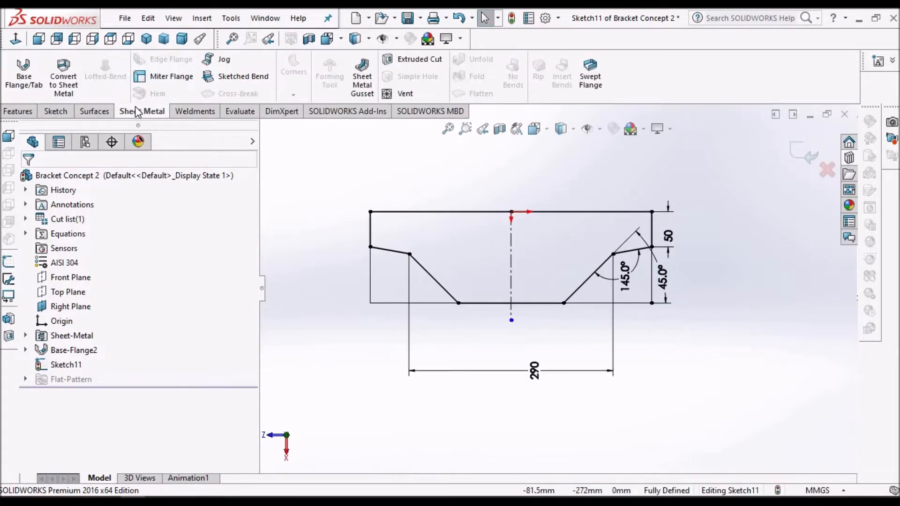
pyautogui.click(424, 57)
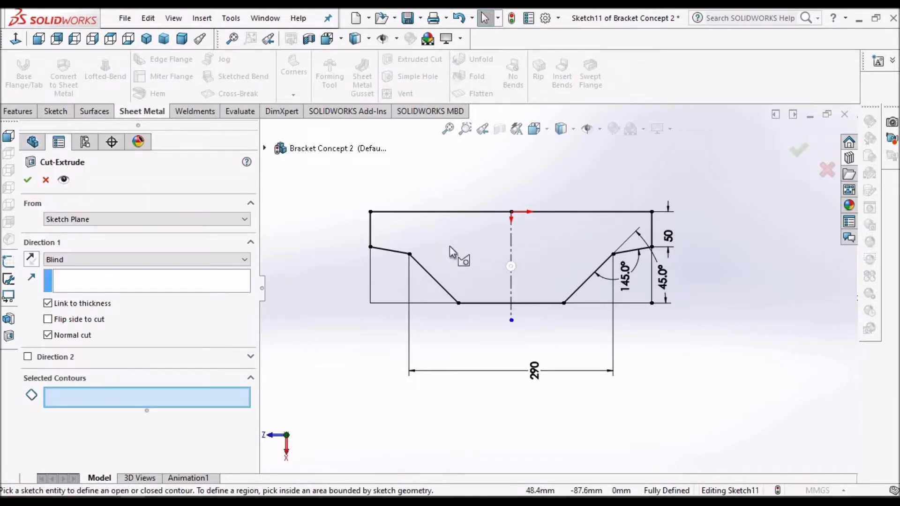
pyautogui.scroll(-2, 449, 246)
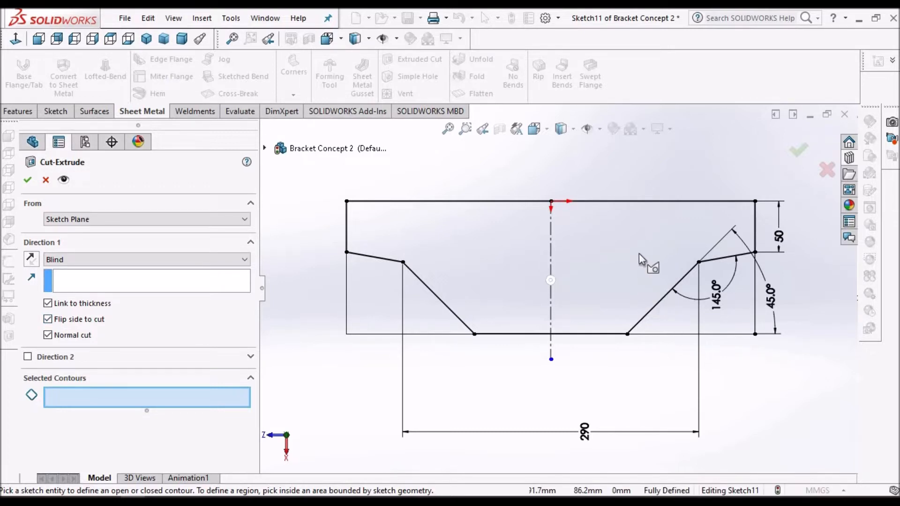
pyautogui.moveTo(635, 181); pyautogui.dragTo(433, 299, button='middle')
pyautogui.scroll(-1, 413, 300)
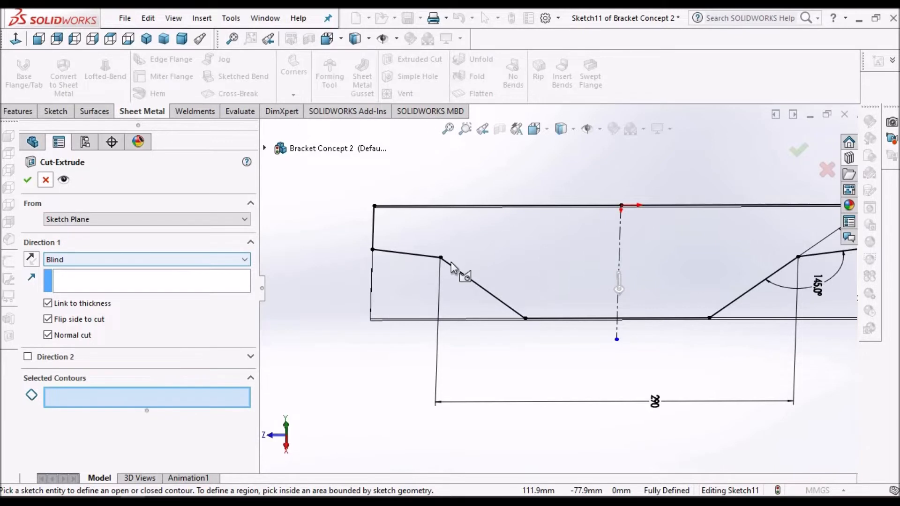
pyautogui.scroll(2, 682, 295)
pyautogui.scroll(-1, 687, 297)
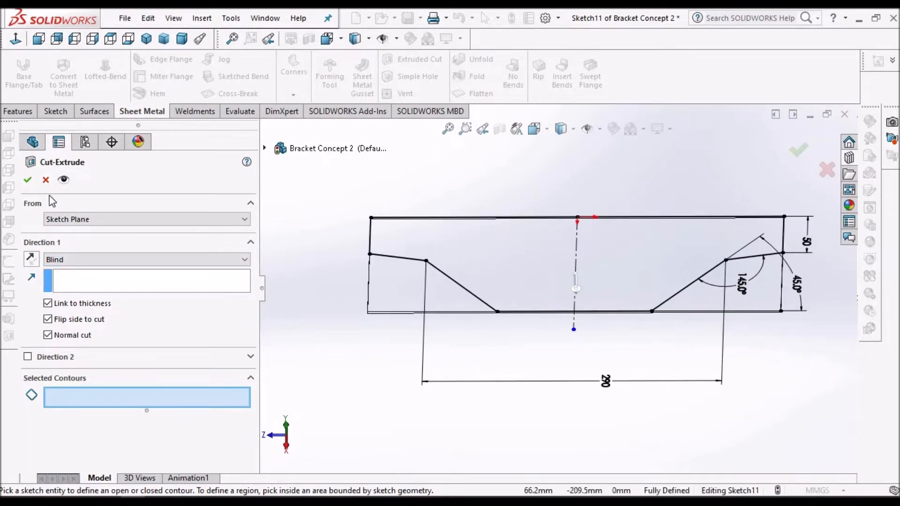
pyautogui.click(28, 180)
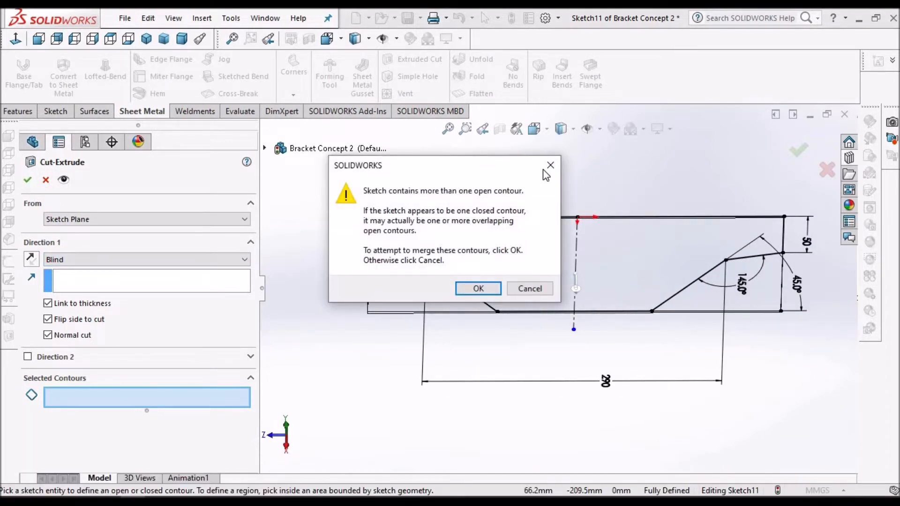
pyautogui.click(551, 165)
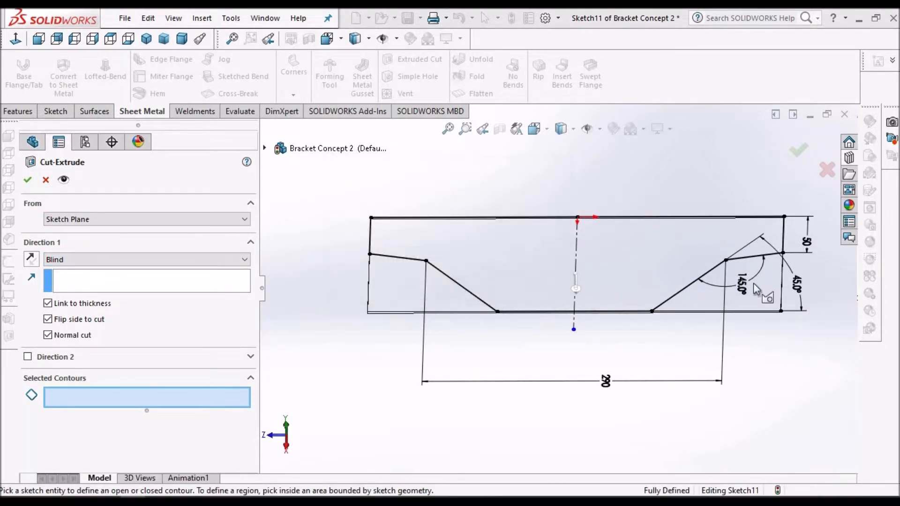
pyautogui.click(45, 180)
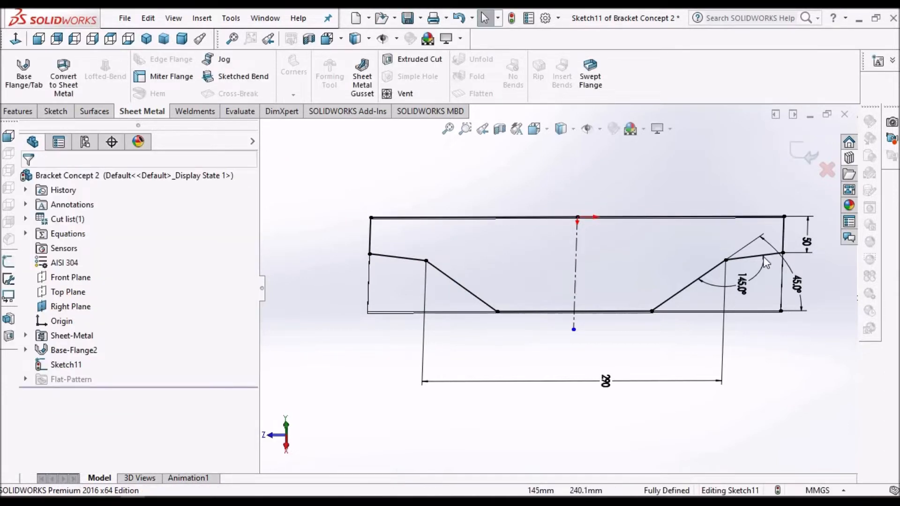
# Examine the profile's front corner and its short end line for the source of the open contour
pyautogui.scroll(-3, 766, 263)
pyautogui.press('z')
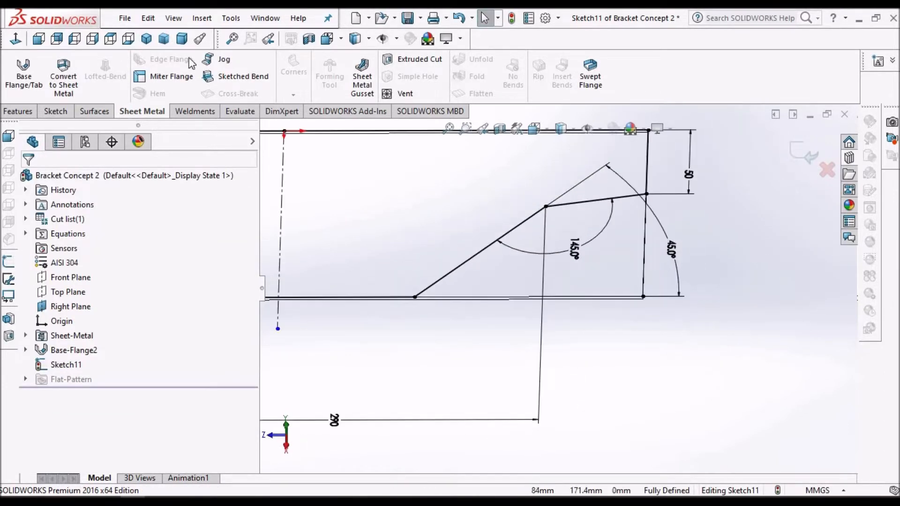
pyautogui.click(16, 39)
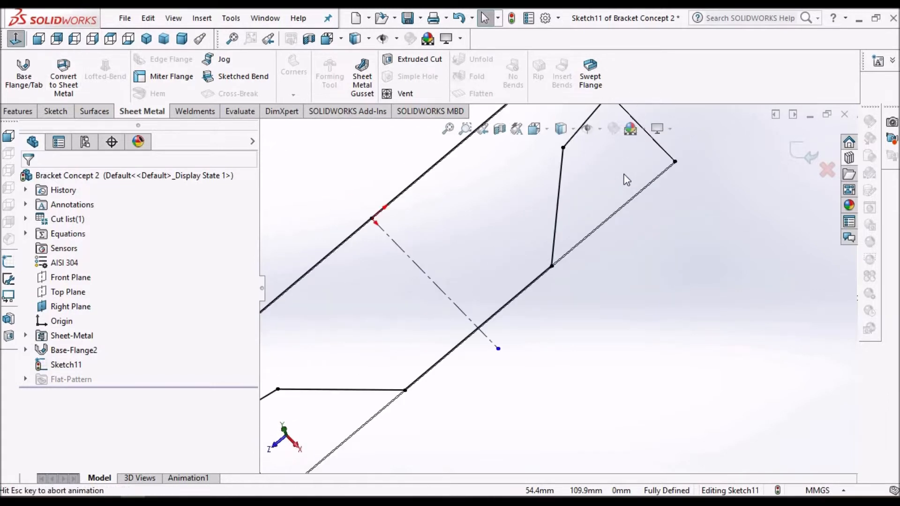
pyautogui.scroll(-2, 595, 183)
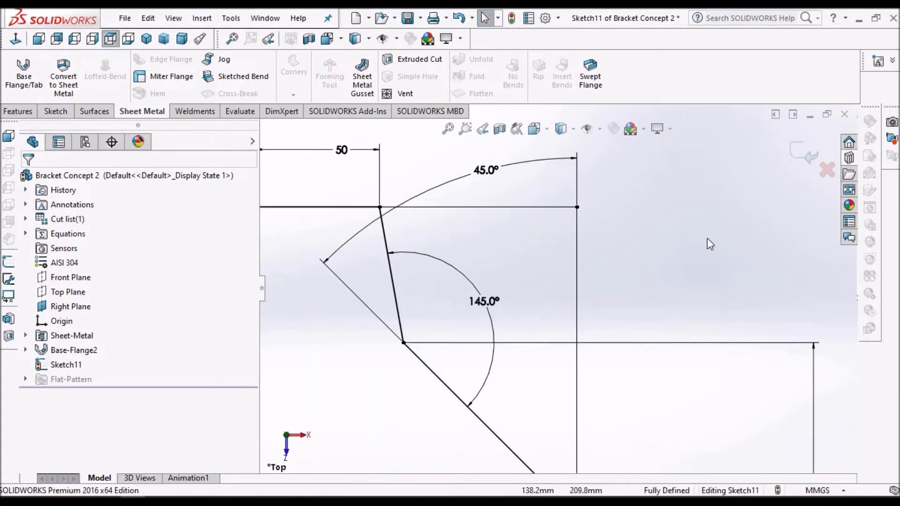
pyautogui.click(536, 207)
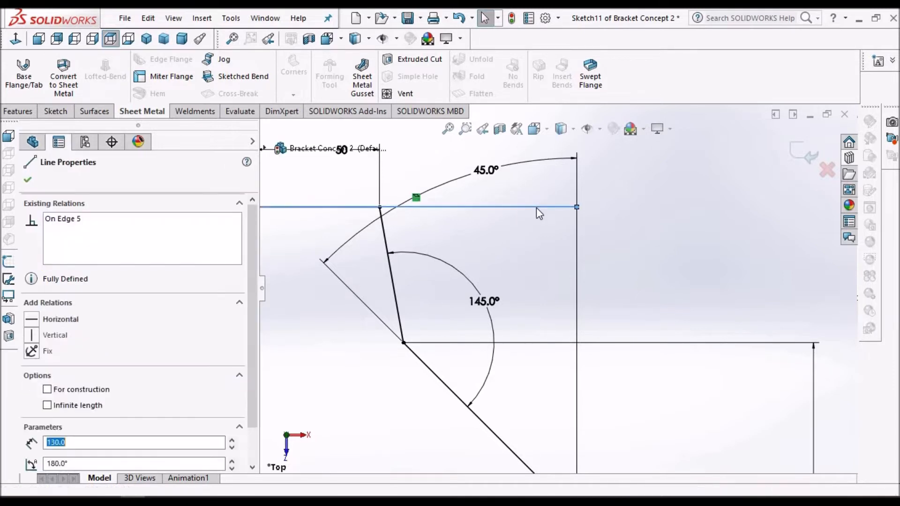
pyautogui.press('Escape')
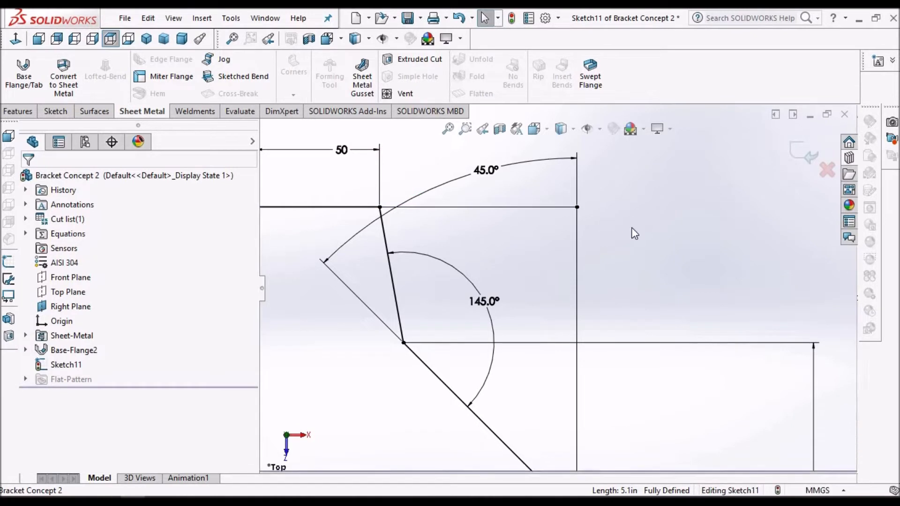
pyautogui.press('f')
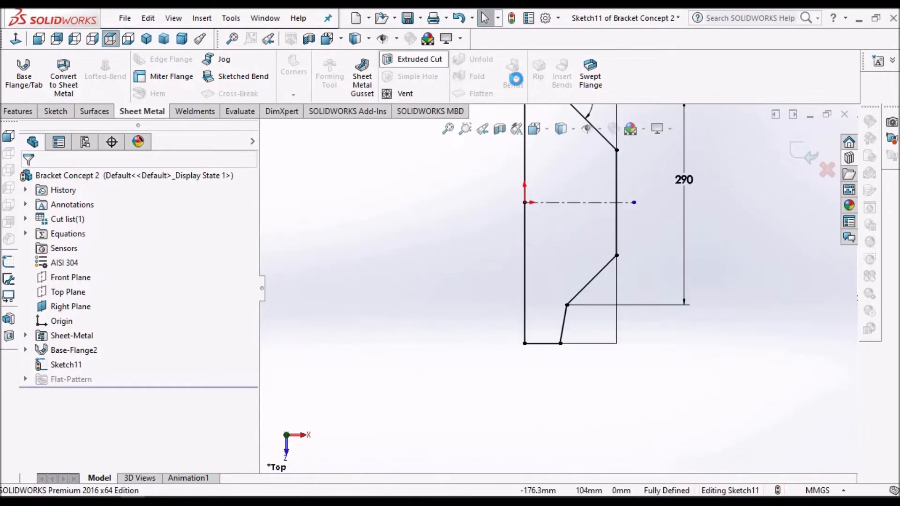
# Cut-extrude the base flange outside the profile, using Link to thickness, Flip side to cut and Normal cut
pyautogui.click(419, 59)
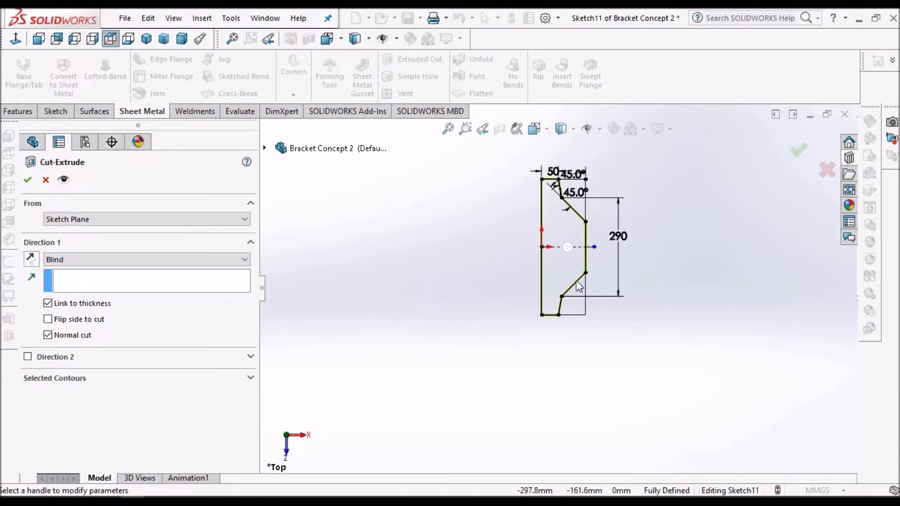
pyautogui.moveTo(616, 180)
pyautogui.mouseDown(button='middle')
pyautogui.moveTo(550, 157)
pyautogui.moveTo(496, 280)
pyautogui.moveTo(558, 238)
pyautogui.moveTo(617, 283)
pyautogui.mouseUp(button='middle')
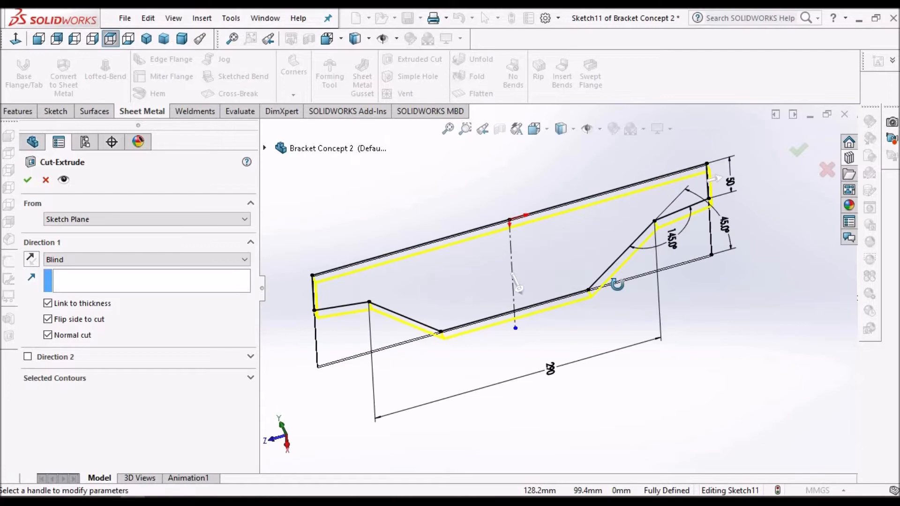
pyautogui.scroll(-4, 662, 231)
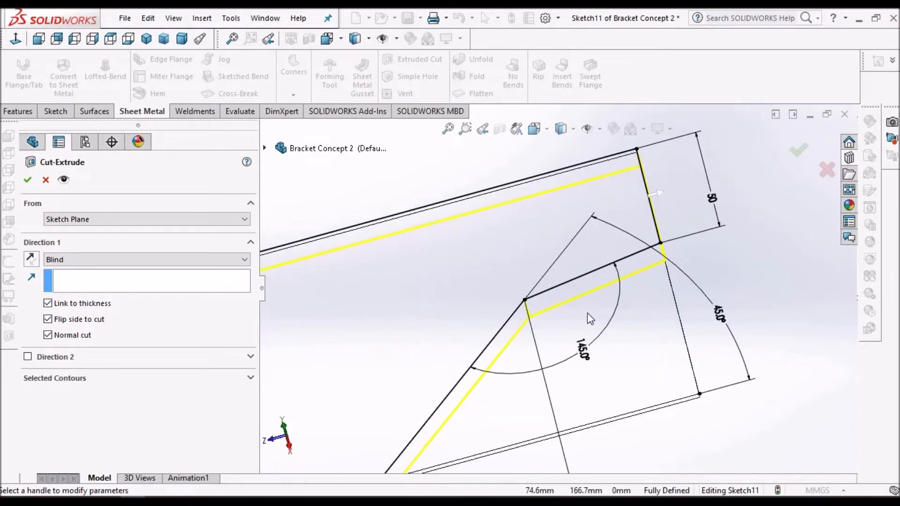
pyautogui.scroll(5, 590, 319)
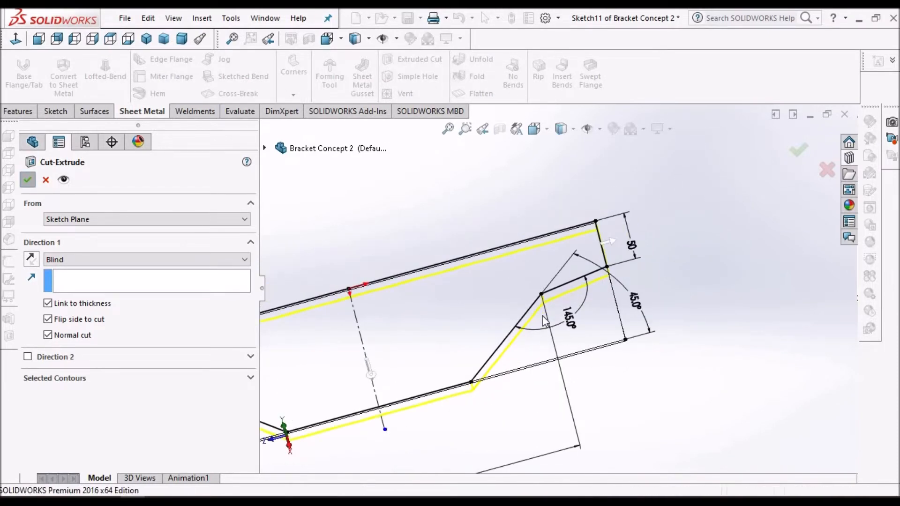
pyautogui.press('Return')
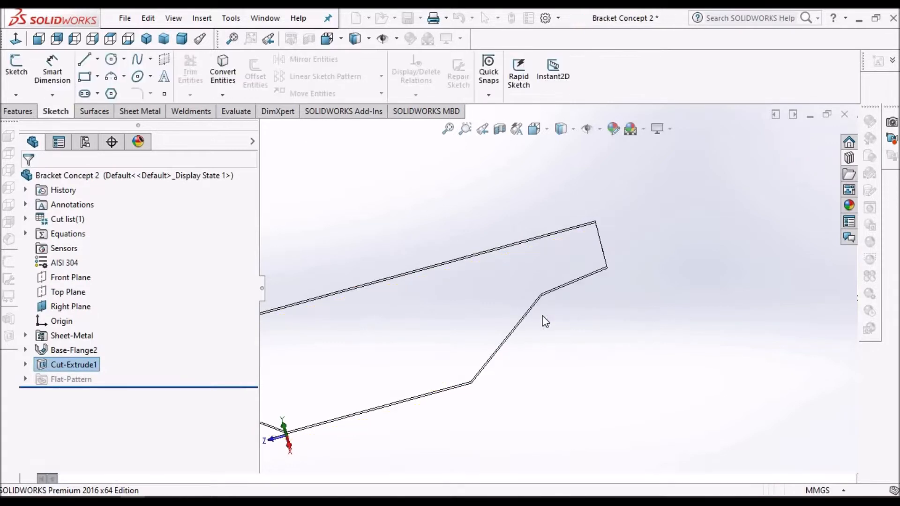
# Display the bracket shaded and compare its shape with the mounting bracket picture in Desc 2.pdf in the browser
pyautogui.click(563, 130)
pyautogui.click(563, 145)
pyautogui.scroll(3, 440, 310)
pyautogui.scroll(-3, 453, 300)
pyautogui.moveTo(481, 288); pyautogui.dragTo(511, 322, button='middle')
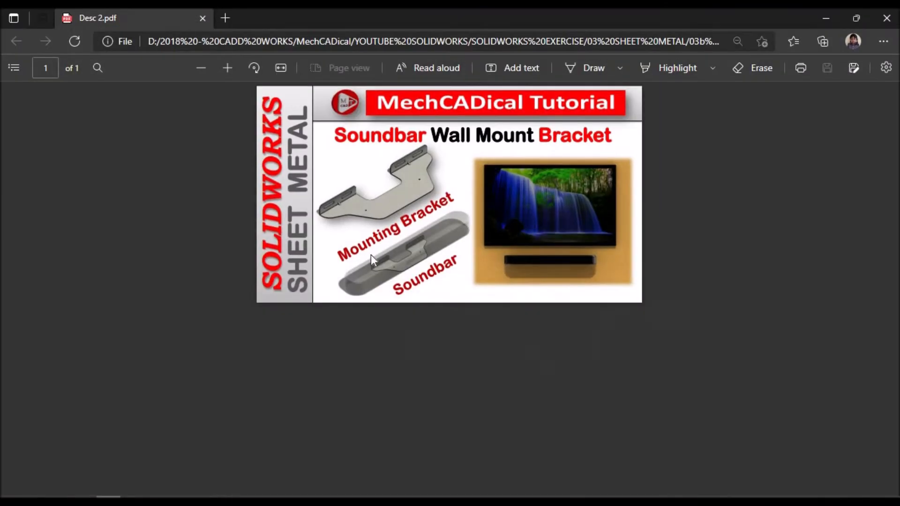
pyautogui.keyDown('ctrl'); pyautogui.scroll(3, 405, 252); pyautogui.keyUp('ctrl')
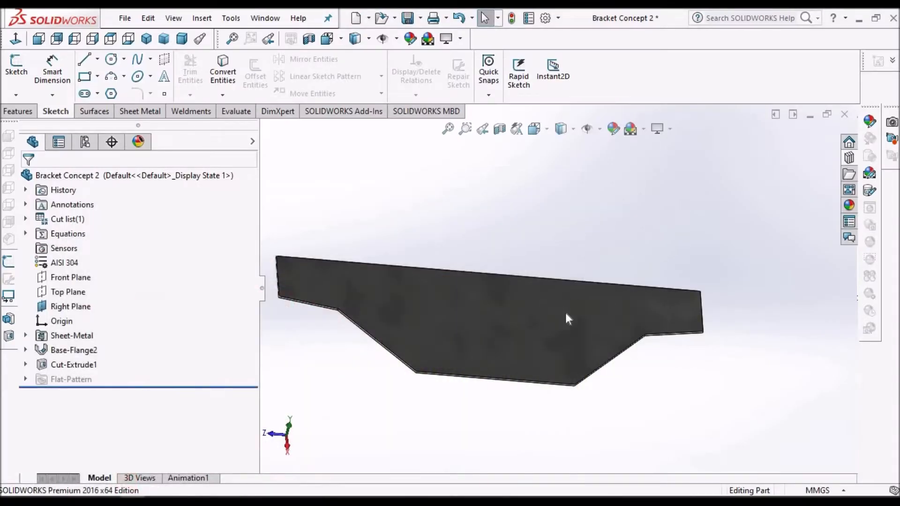
# Start a sketch on the bracket's large flat face, view it square-on and show the part without shading
pyautogui.click(579, 328)
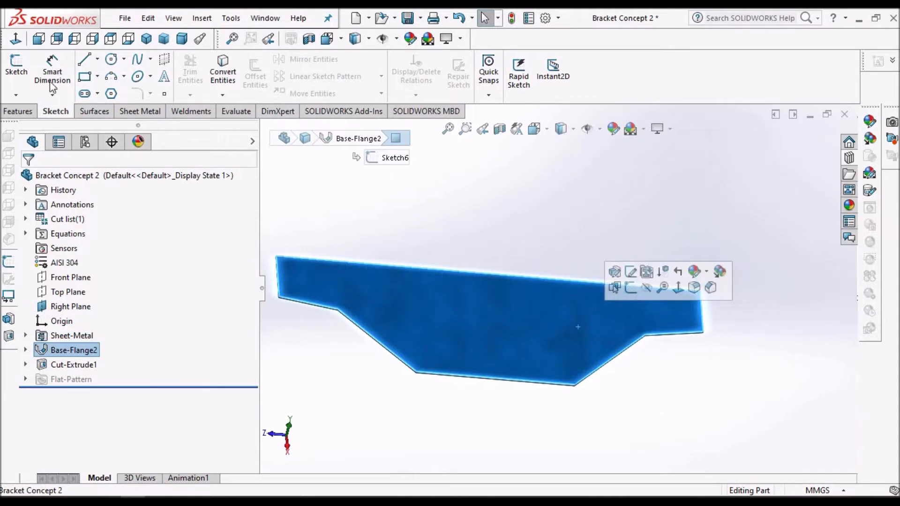
pyautogui.click(16, 65)
pyautogui.click(16, 39)
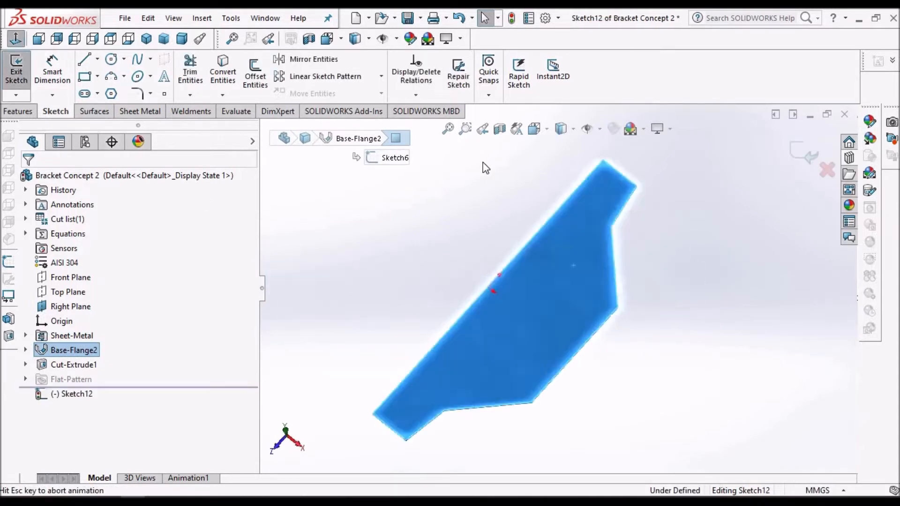
pyautogui.click(678, 235)
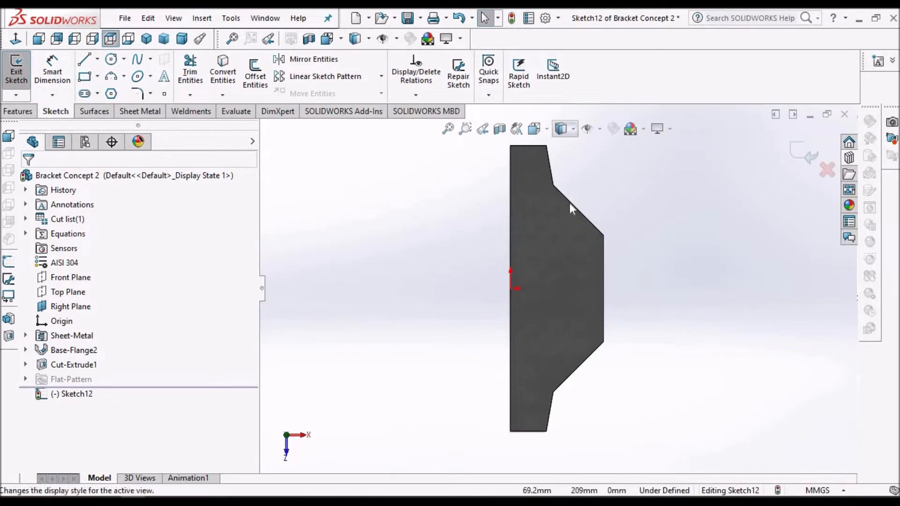
pyautogui.click(565, 219)
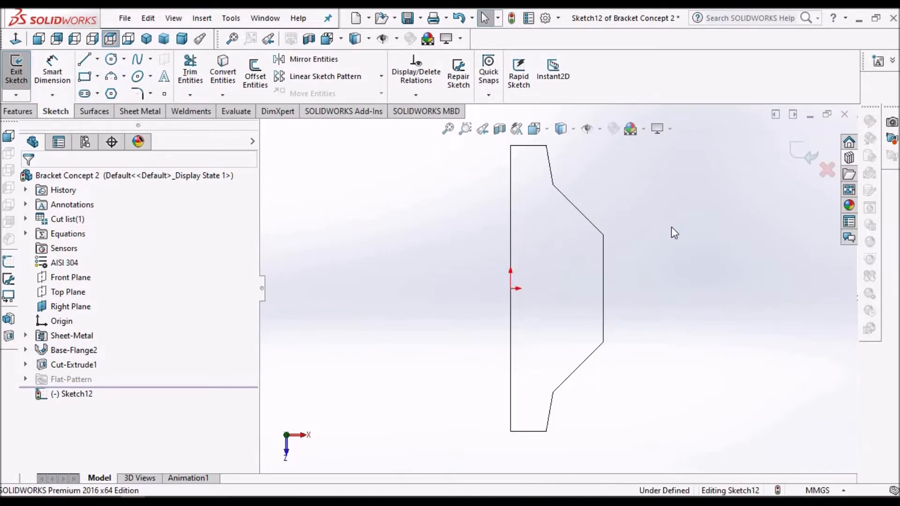
# Sketch a corner rectangle about 63.6 by 158.5 mm, starting on the bracket's long straight edge, and end the command
pyautogui.click(510, 218)
pyautogui.click(555, 331)
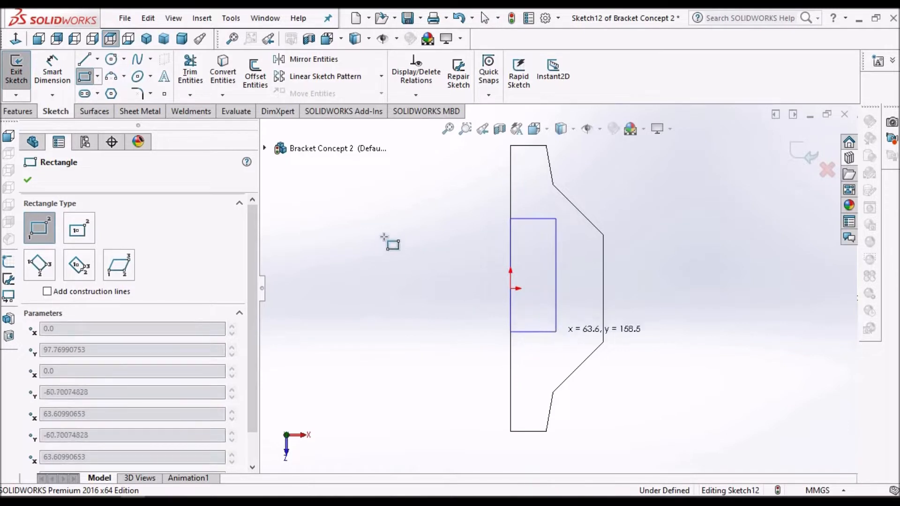
pyautogui.rightClick(398, 246)
pyautogui.click(396, 247)
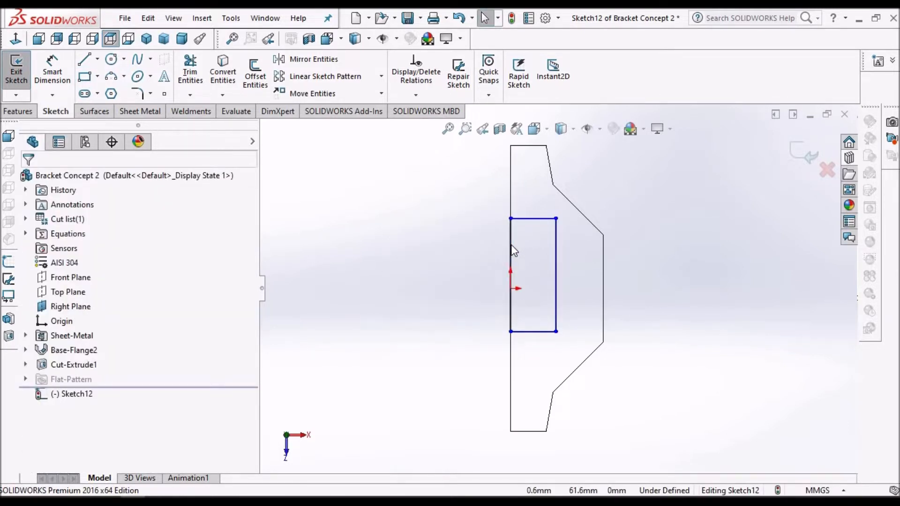
# Make the midpoint of the rectangle's side on the long straight edge coincident with the origin
pyautogui.click(511, 245)
pyautogui.rightClick(511, 245)
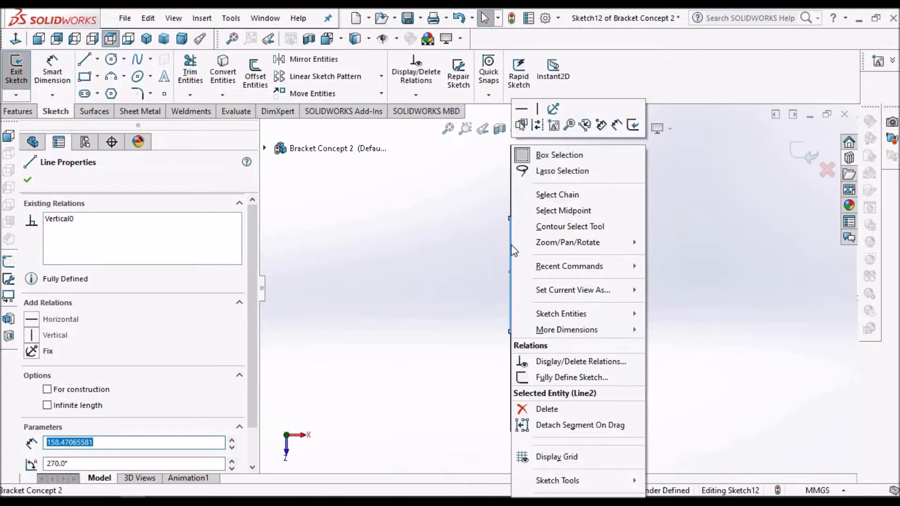
pyautogui.click(572, 211)
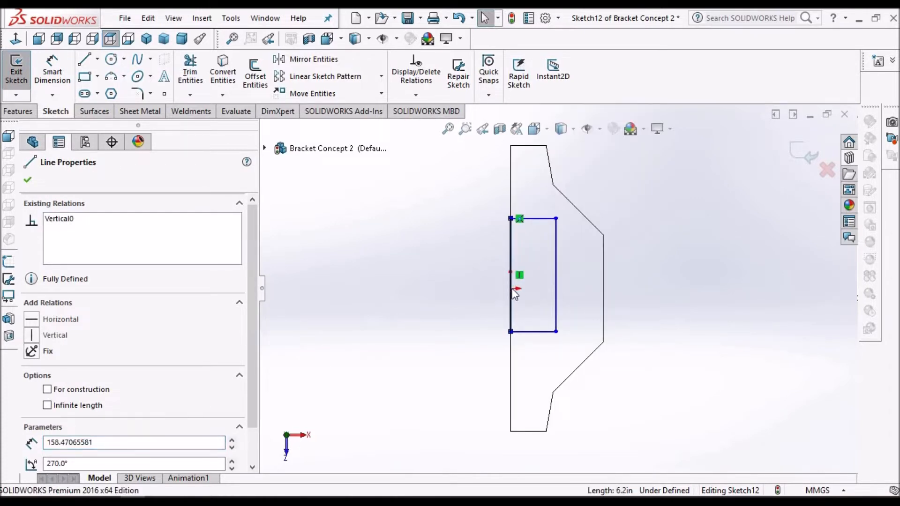
pyautogui.keyDown('ctrl'); pyautogui.click(512, 288); pyautogui.keyUp('ctrl')
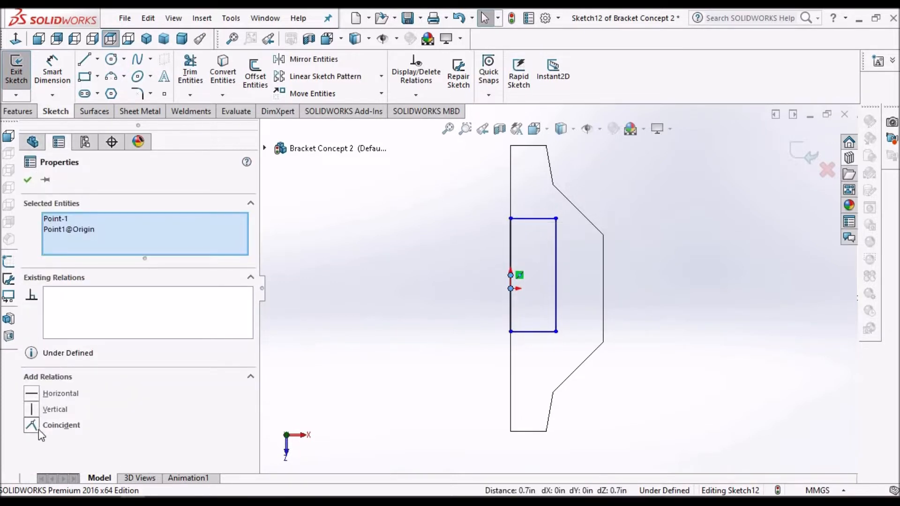
pyautogui.click(39, 431)
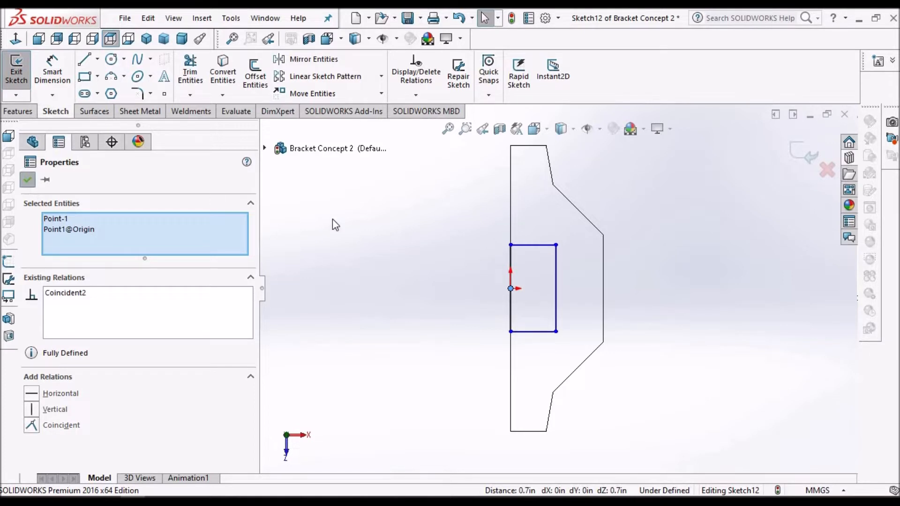
pyautogui.click(388, 231)
# Dimension the rectangle 130 mm along the straight edge and 50 mm deep, and exit Smart Dimension
pyautogui.click(52, 70)
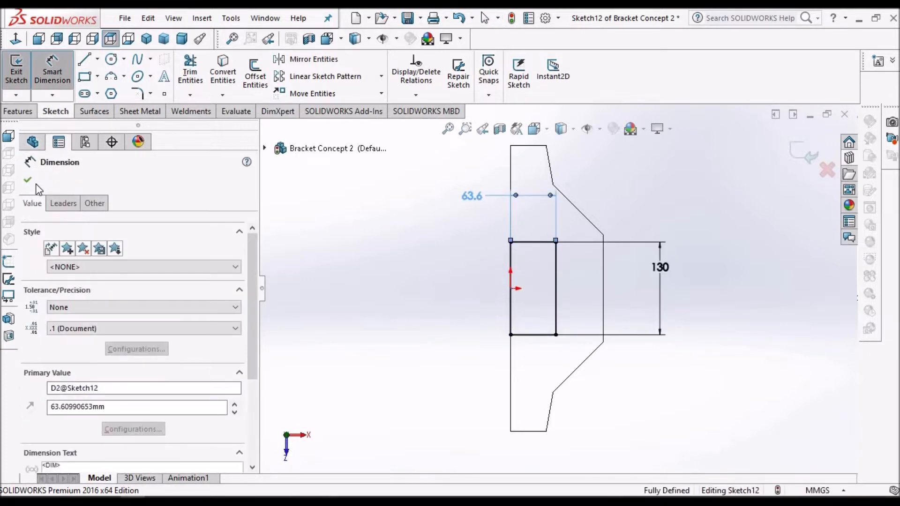
pyautogui.write('50')
pyautogui.press('Return')
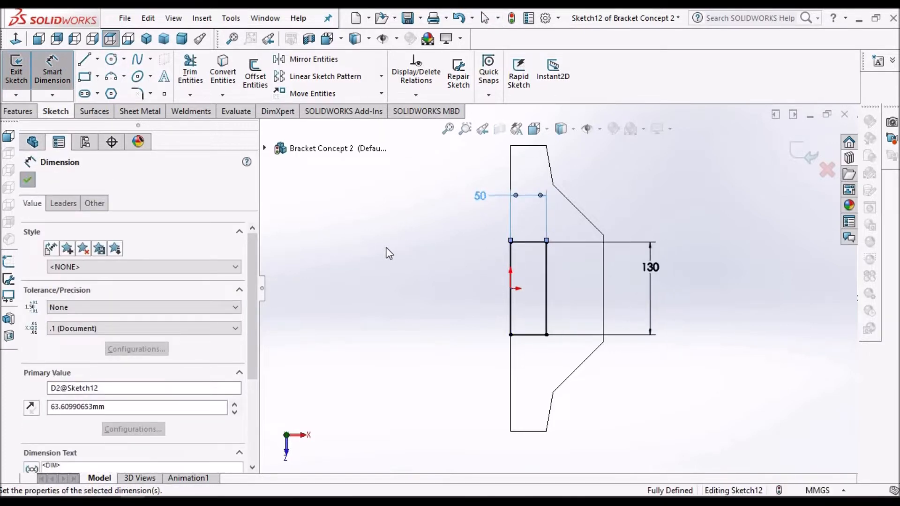
pyautogui.press('Escape')
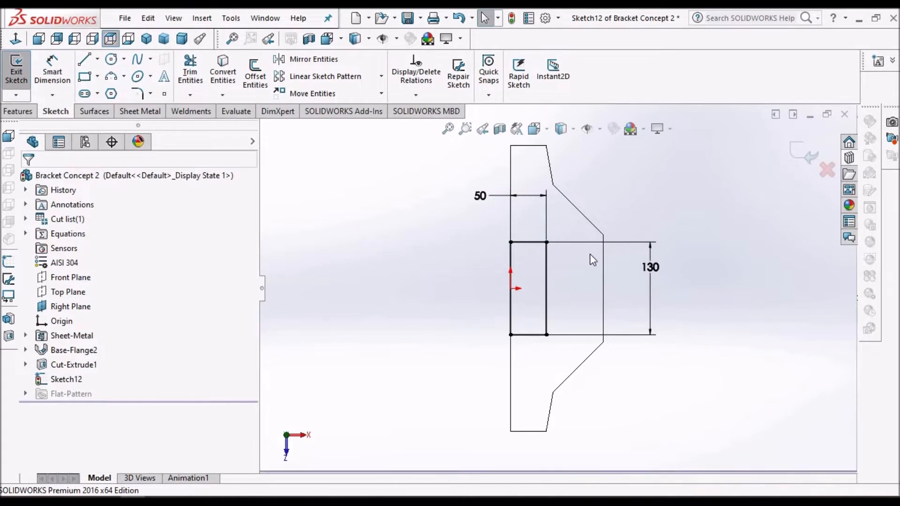
# Cut the 130 by 50 mm rectangle through the flange as a normal cut linked to thickness, and display the part shaded with edges
pyautogui.moveTo(599, 178)
pyautogui.mouseDown(button='middle')
pyautogui.moveTo(533, 195)
pyautogui.moveTo(623, 232)
pyautogui.moveTo(586, 239)
pyautogui.mouseUp(button='middle')
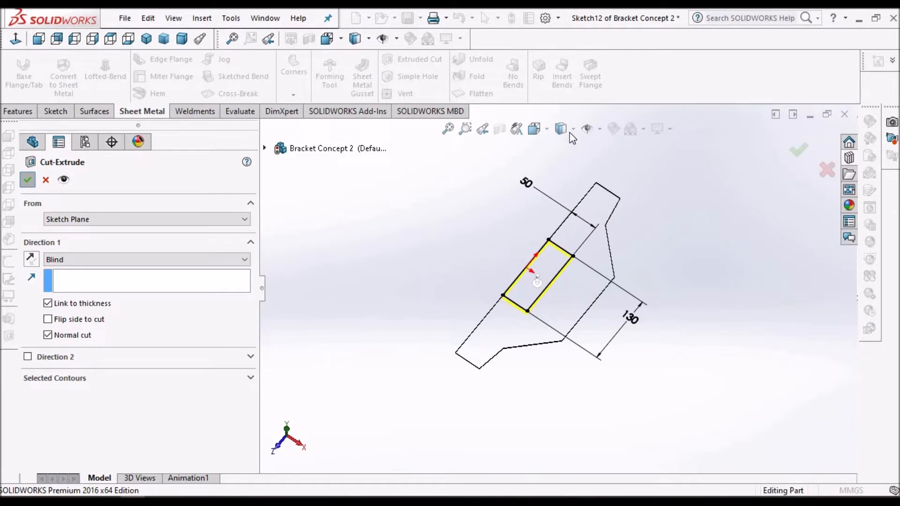
pyautogui.press('Return')
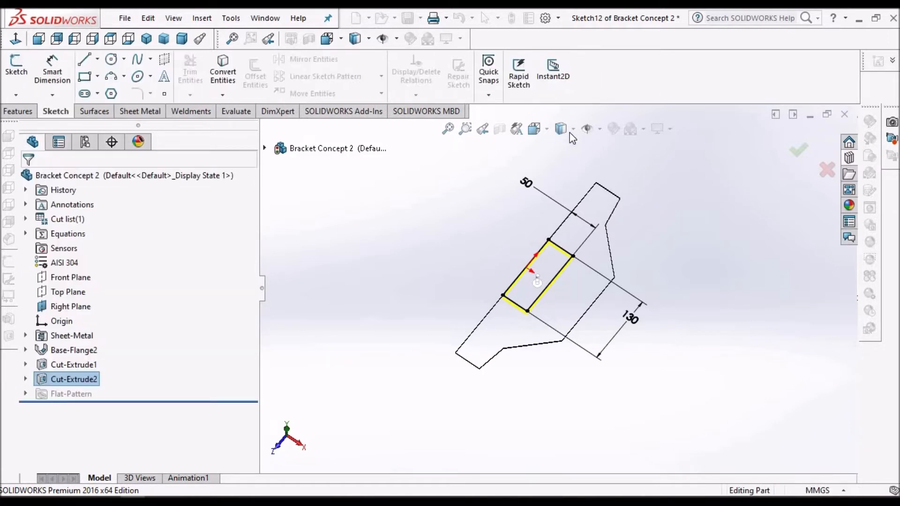
pyautogui.click(573, 130)
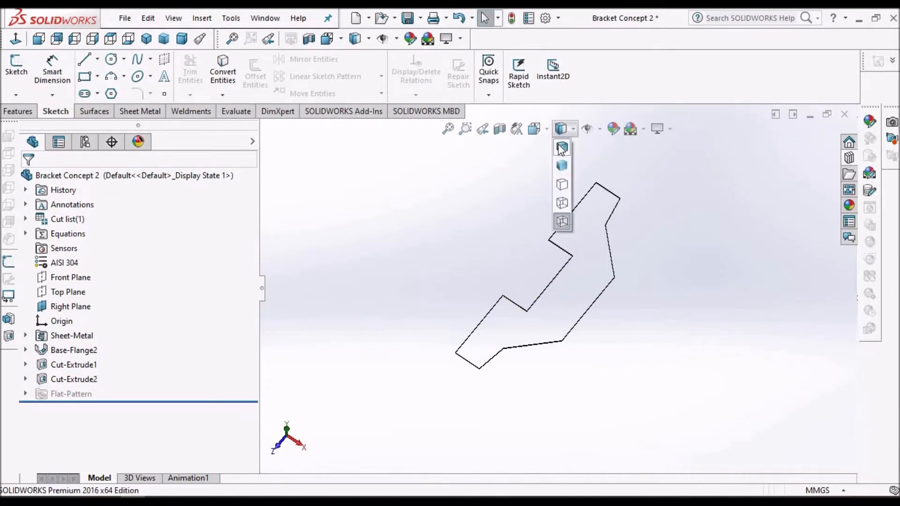
pyautogui.click(562, 150)
pyautogui.scroll(-3, 555, 294)
pyautogui.moveTo(555, 294); pyautogui.dragTo(619, 429, button='middle')
pyautogui.click(619, 429)
pyautogui.scroll(2, 619, 429)
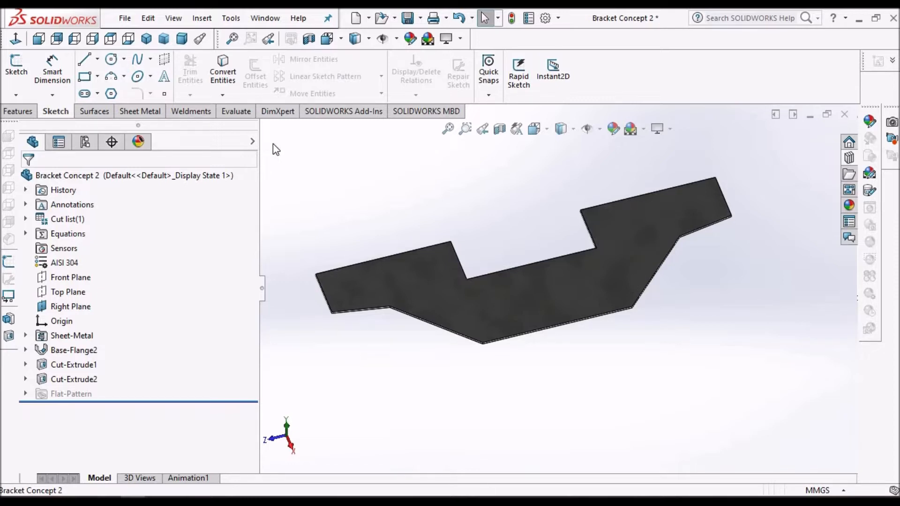
# Start a rounded Break Corner and select the three outer corners on one half of the bracket, opposite the notch
pyautogui.click(152, 113)
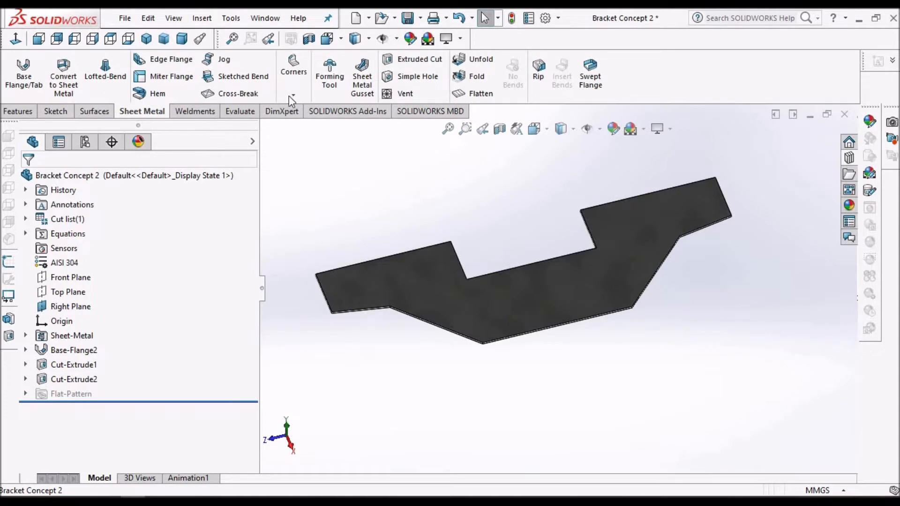
pyautogui.click(302, 143)
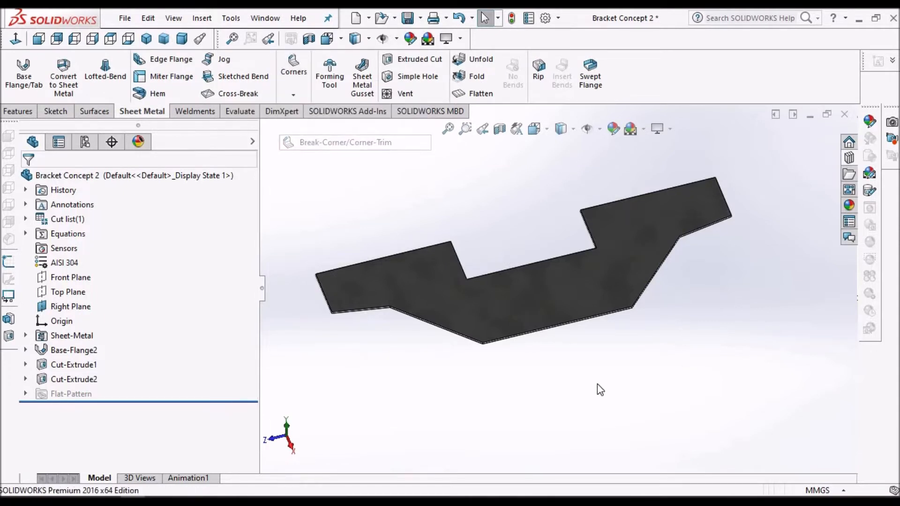
pyautogui.moveTo(483, 284); pyautogui.dragTo(485, 205, button='middle')
pyautogui.scroll(-3, 422, 283)
pyautogui.scroll(-2, 422, 283)
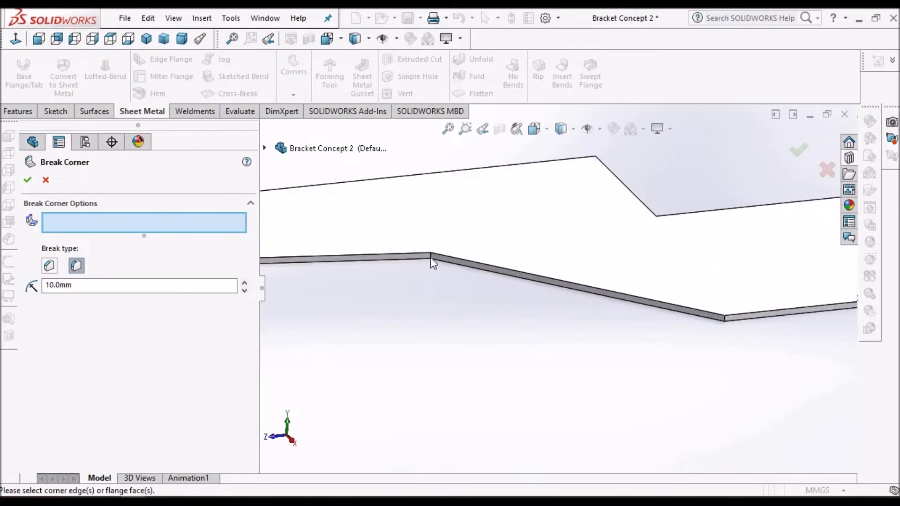
pyautogui.click(432, 257)
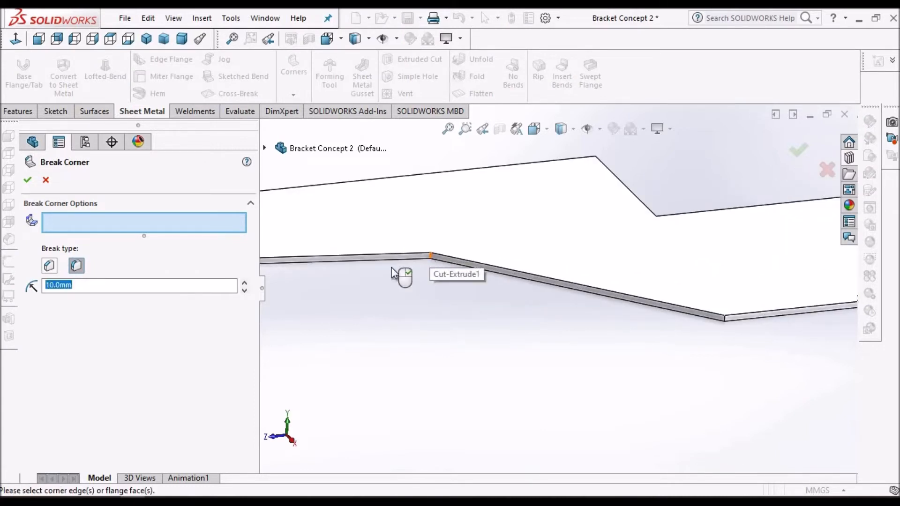
pyautogui.scroll(2, 385, 270)
pyautogui.scroll(-2, 370, 277)
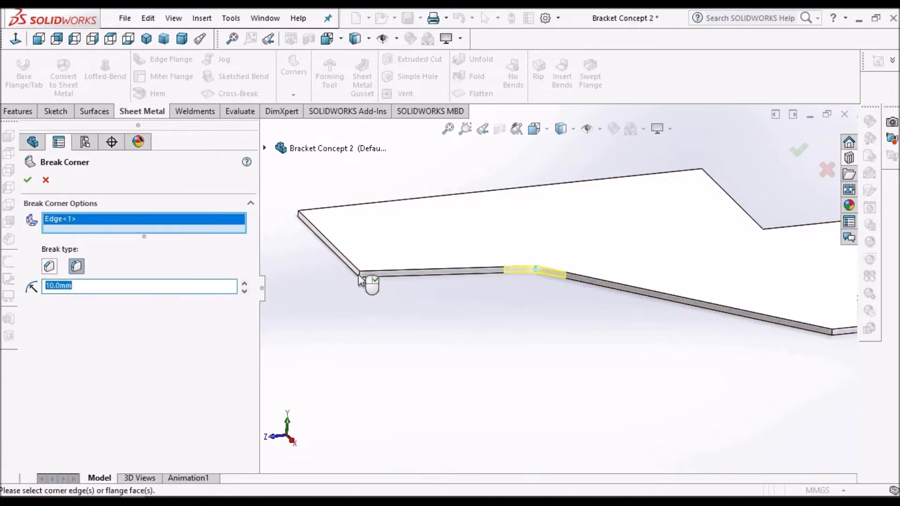
pyautogui.click(360, 275)
pyautogui.scroll(2, 478, 299)
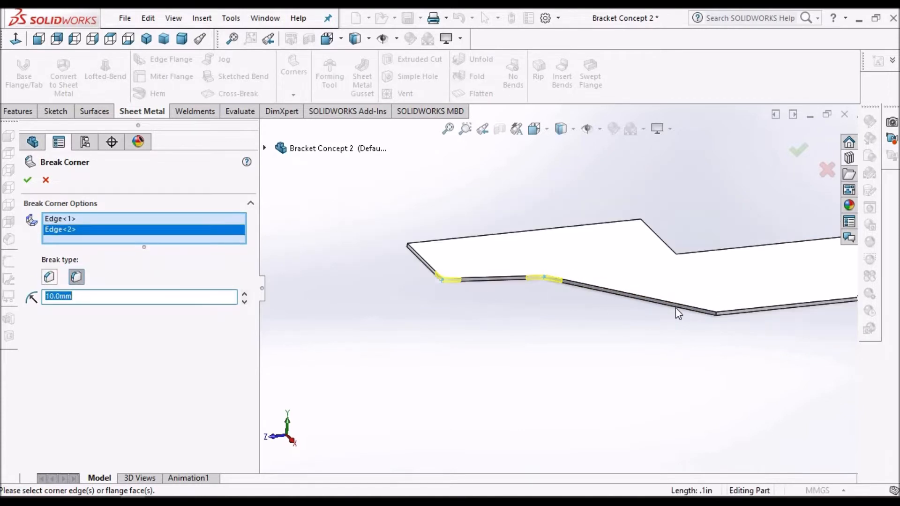
pyautogui.scroll(-3, 610, 299)
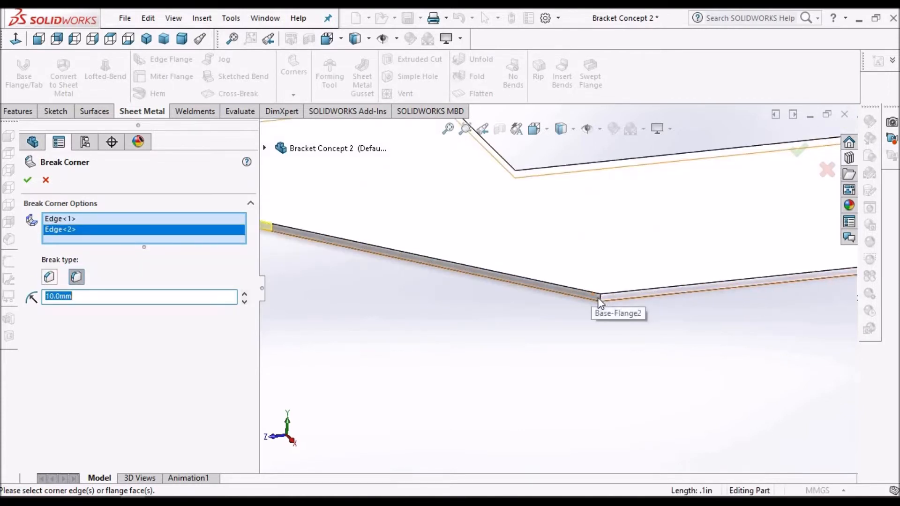
pyautogui.click(602, 298)
pyautogui.scroll(3, 680, 322)
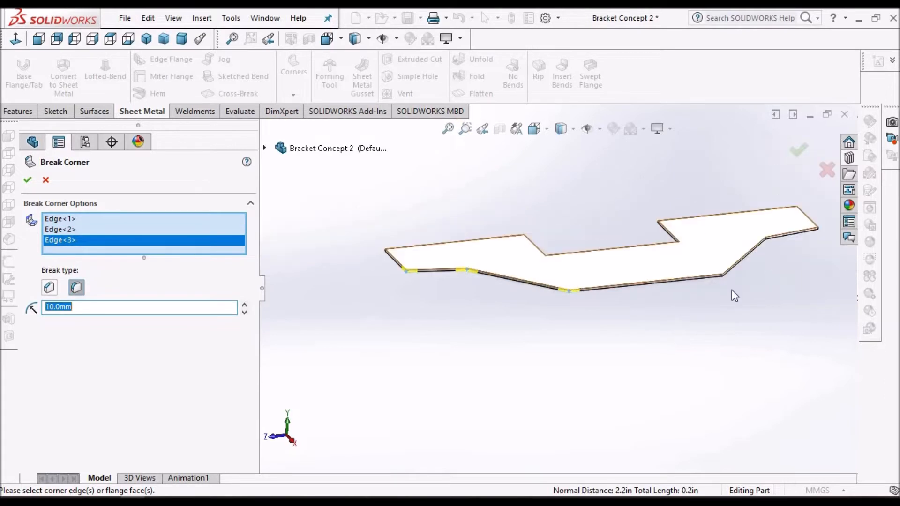
# Add the three matching outer corners on the bracket's other half and round all six with a 30 mm radius
pyautogui.scroll(-3, 722, 286)
pyautogui.scroll(-4, 628, 269)
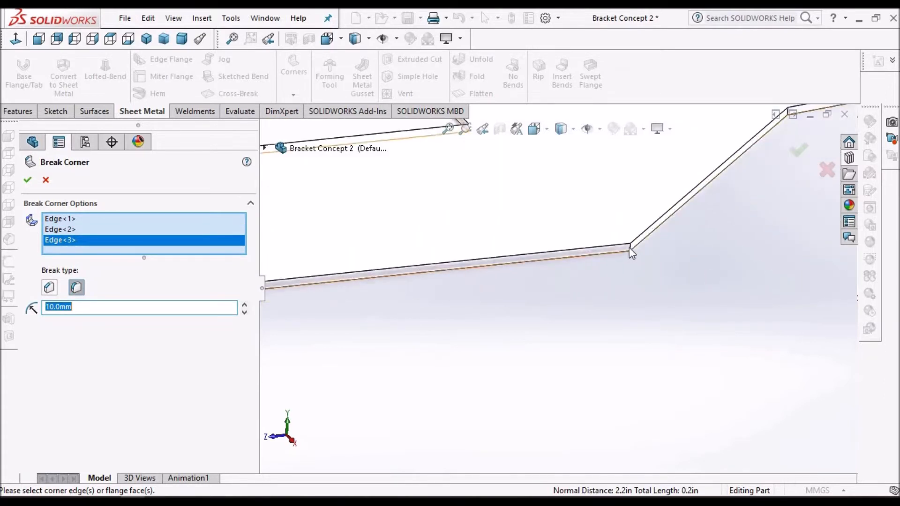
pyautogui.click(630, 246)
pyautogui.scroll(3, 679, 263)
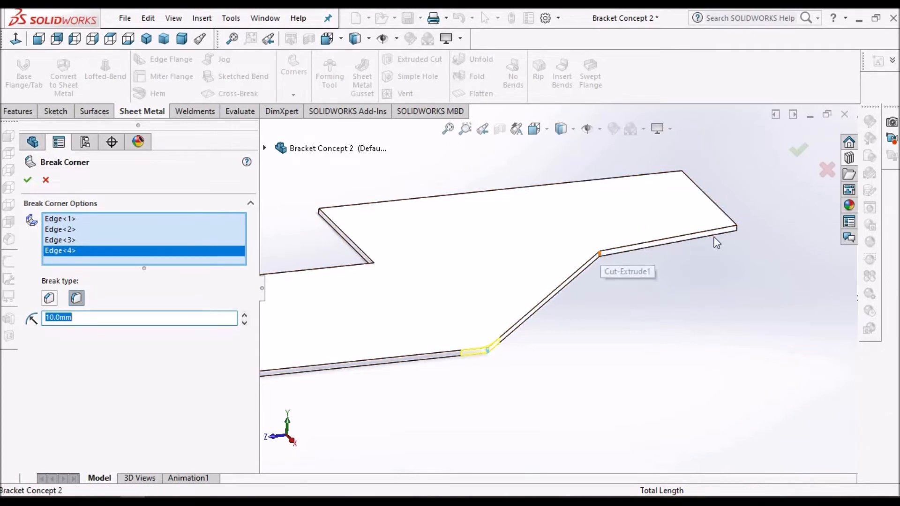
pyautogui.click(601, 254)
pyautogui.click(737, 229)
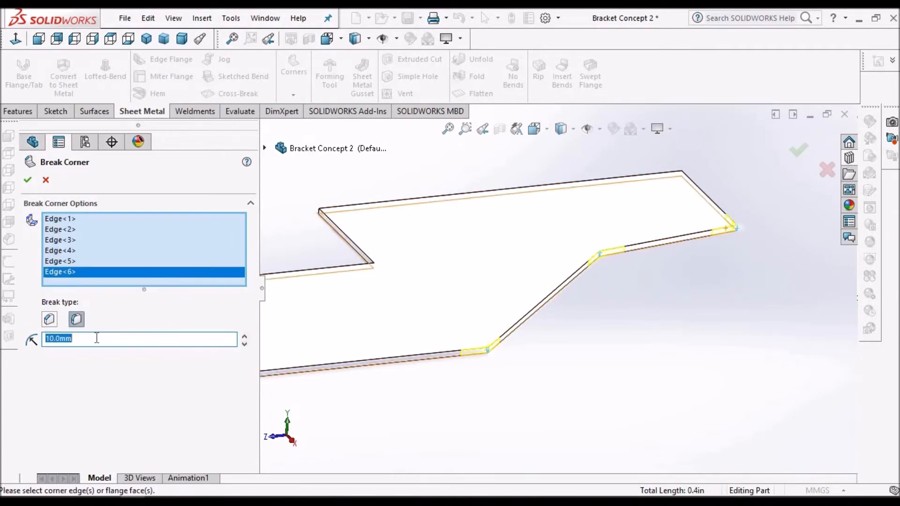
pyautogui.press('Return')
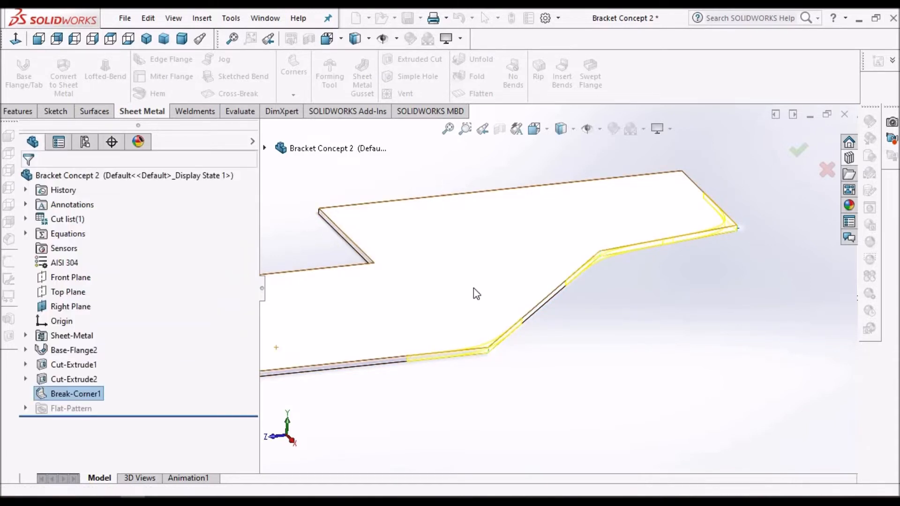
# Round the notch's two inner corners with a 20 mm Break Corner
pyautogui.scroll(9, 474, 288)
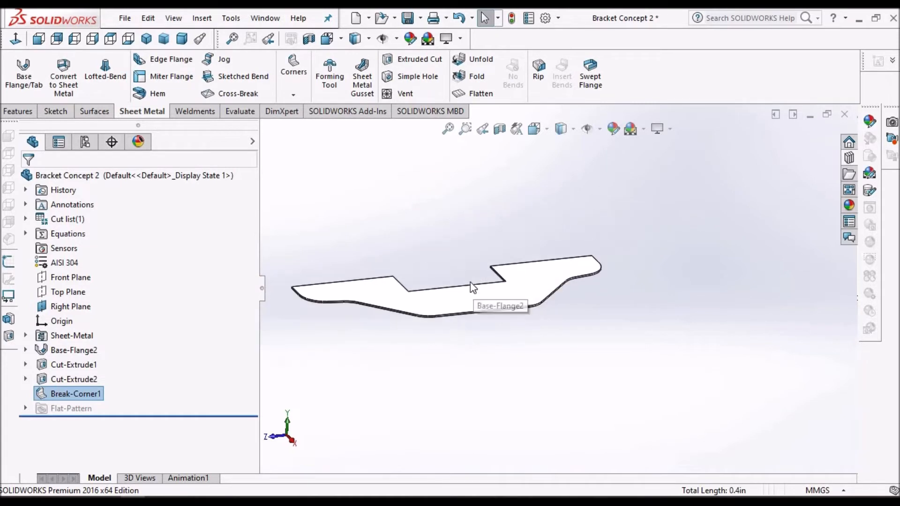
pyautogui.moveTo(459, 311); pyautogui.dragTo(512, 300, button='middle')
pyautogui.scroll(-3, 512, 300)
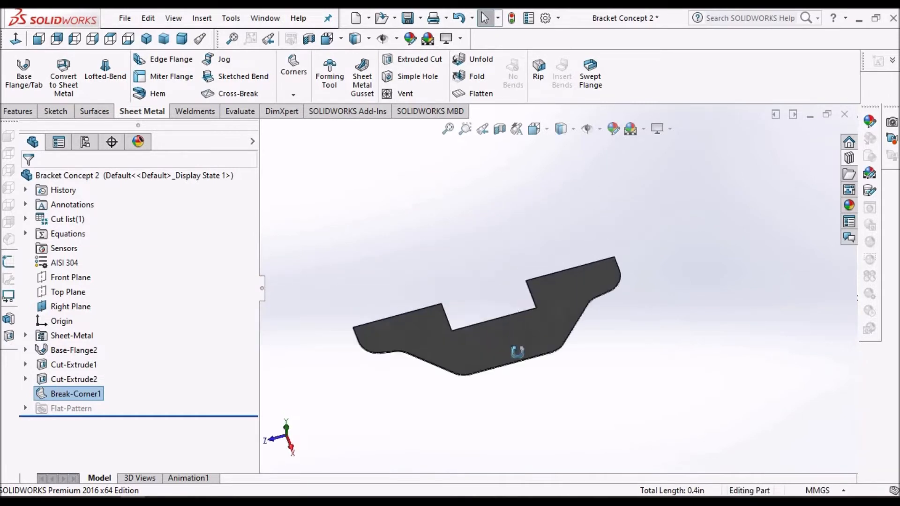
pyautogui.scroll(-5, 512, 319)
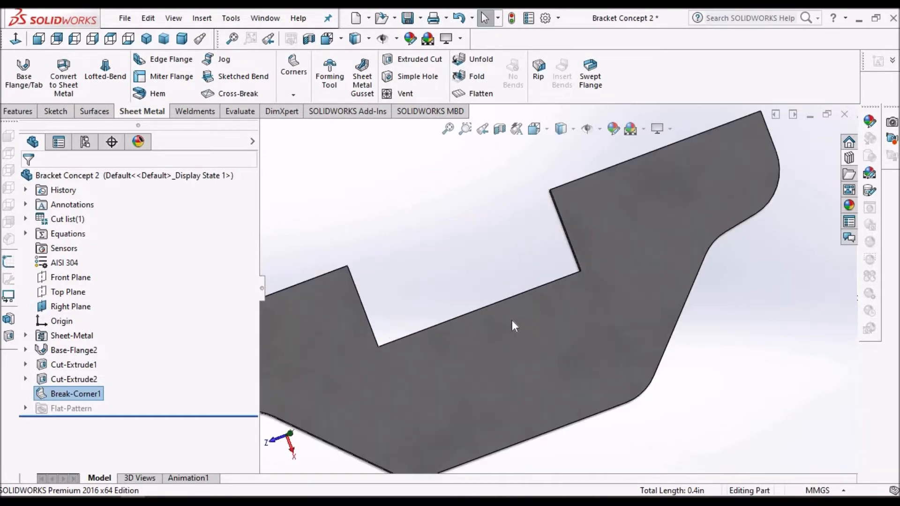
pyautogui.click(299, 100)
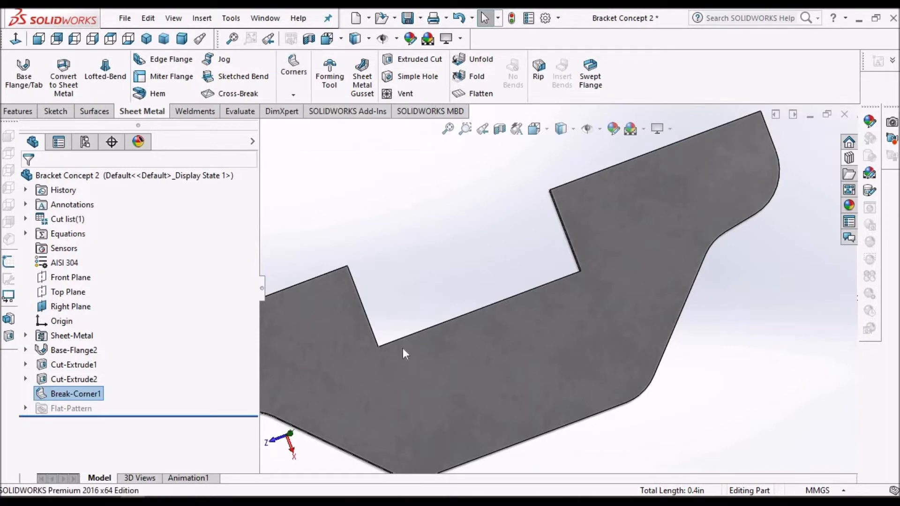
pyautogui.scroll(-3, 403, 332)
pyautogui.moveTo(424, 337); pyautogui.dragTo(364, 390, button='middle')
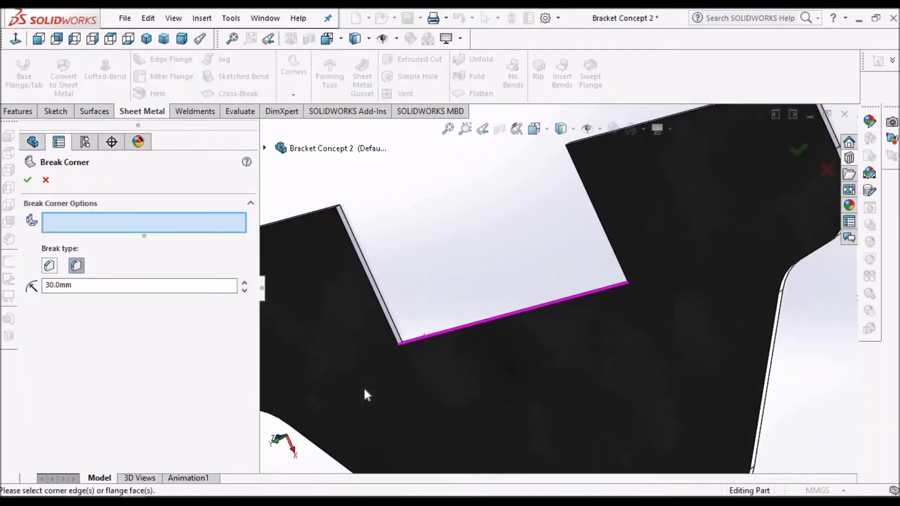
pyautogui.scroll(-3, 455, 315)
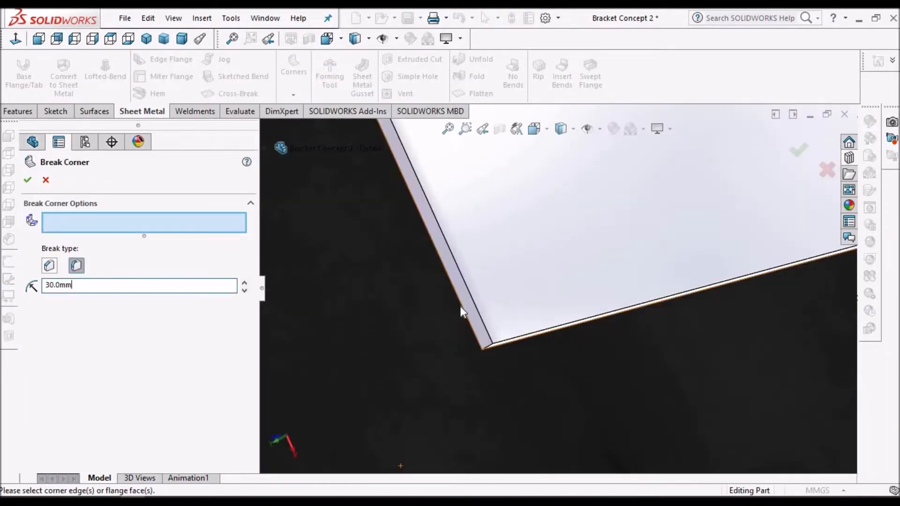
pyautogui.moveTo(460, 346); pyautogui.dragTo(518, 365, button='middle')
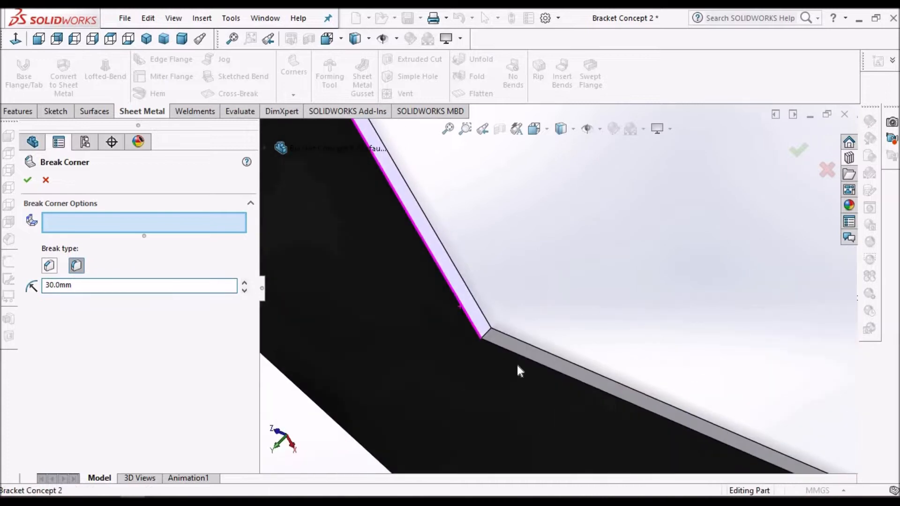
pyautogui.click(486, 336)
pyautogui.moveTo(579, 334); pyautogui.dragTo(577, 385, button='middle')
pyautogui.scroll(-5, 622, 359)
pyautogui.scroll(3, 722, 219)
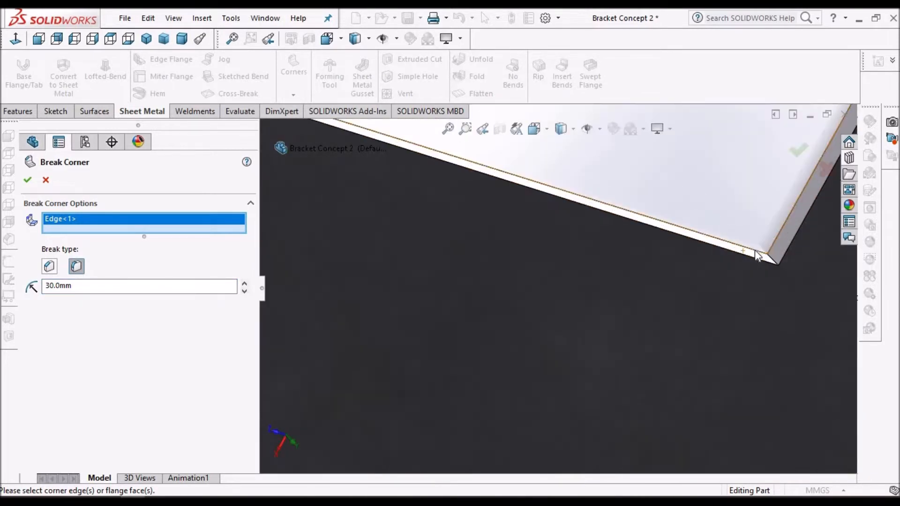
pyautogui.click(769, 264)
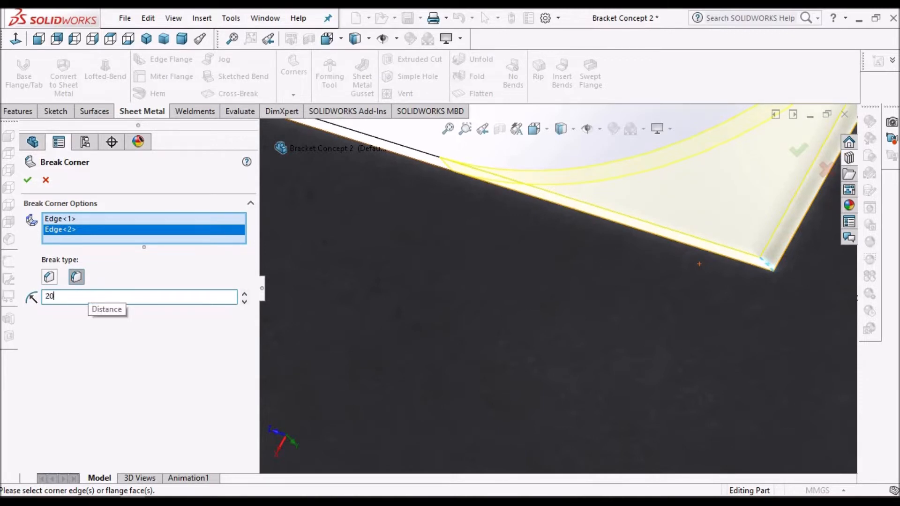
pyautogui.press('Return')
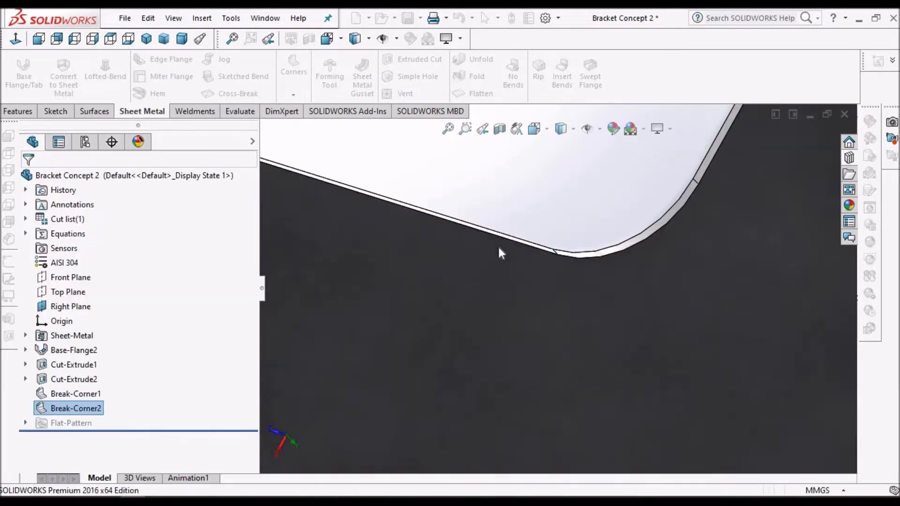
# Look over the bracket's rounded profile and save the part
pyautogui.scroll(8, 506, 267)
pyautogui.moveTo(529, 265); pyautogui.dragTo(489, 291, button='middle')
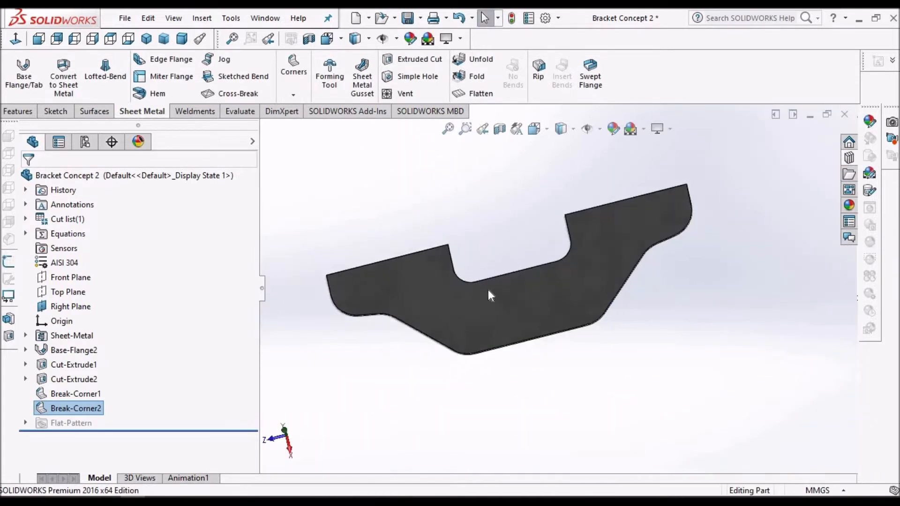
pyautogui.scroll(-3, 488, 290)
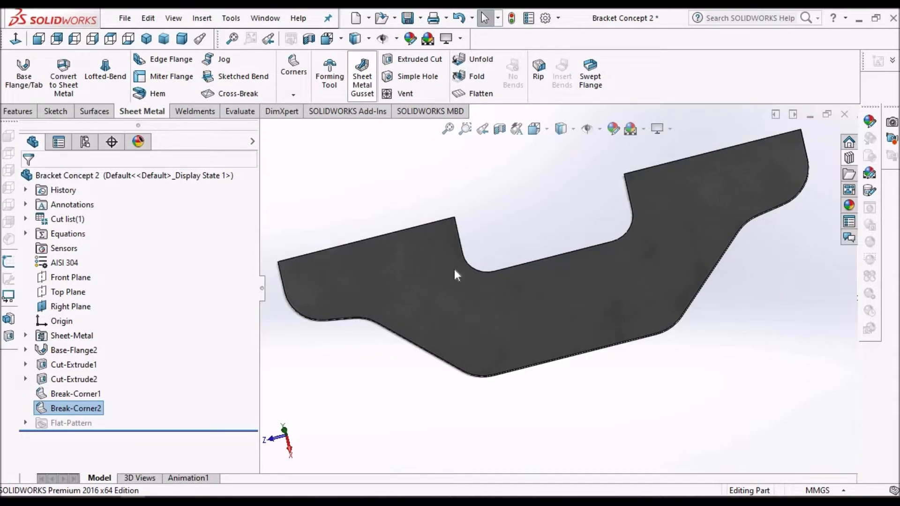
pyautogui.scroll(-5, 454, 269)
pyautogui.scroll(5, 572, 303)
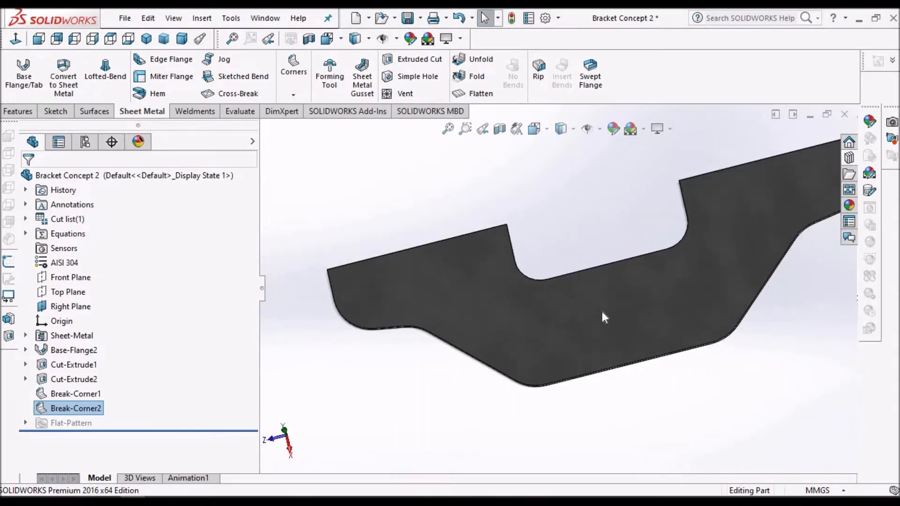
pyautogui.scroll(-3, 602, 312)
pyautogui.moveTo(602, 309); pyautogui.dragTo(607, 251, button='middle')
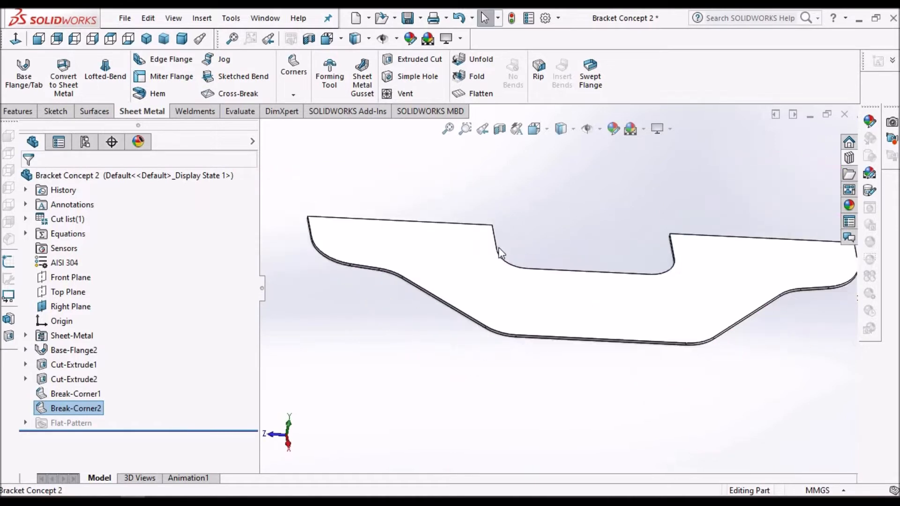
pyautogui.scroll(2, 608, 252)
pyautogui.click(406, 20)
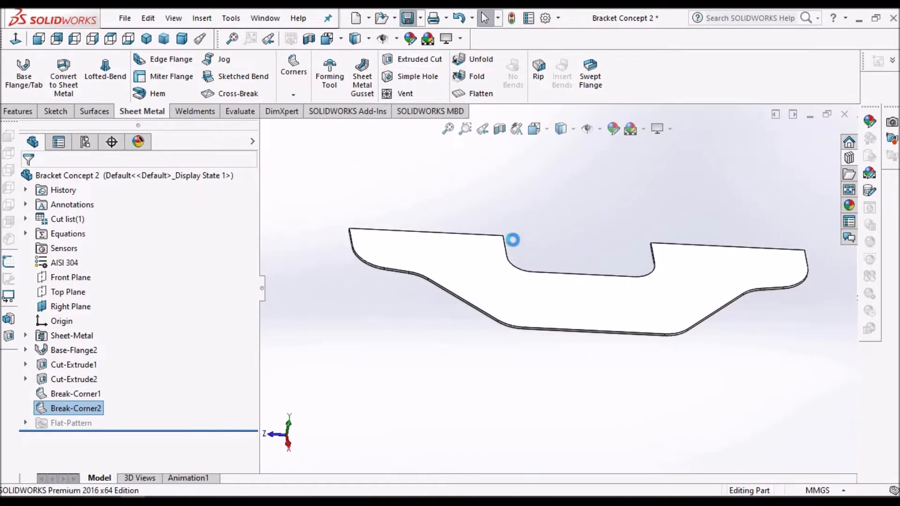
# Start an Edge Flange on the bracket's two straight edges on either side of the notch
pyautogui.scroll(-3, 593, 287)
pyautogui.moveTo(555, 298); pyautogui.dragTo(499, 338, button='middle')
pyautogui.scroll(4, 548, 294)
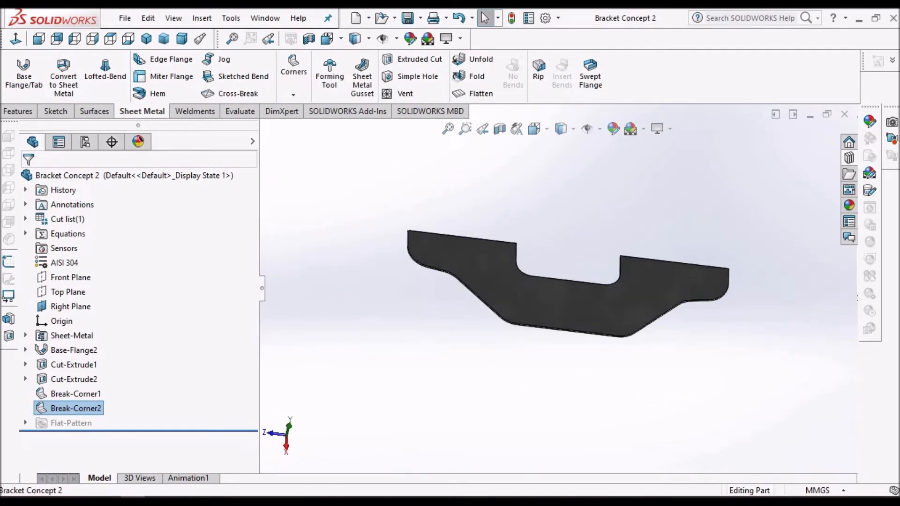
pyautogui.press('z')
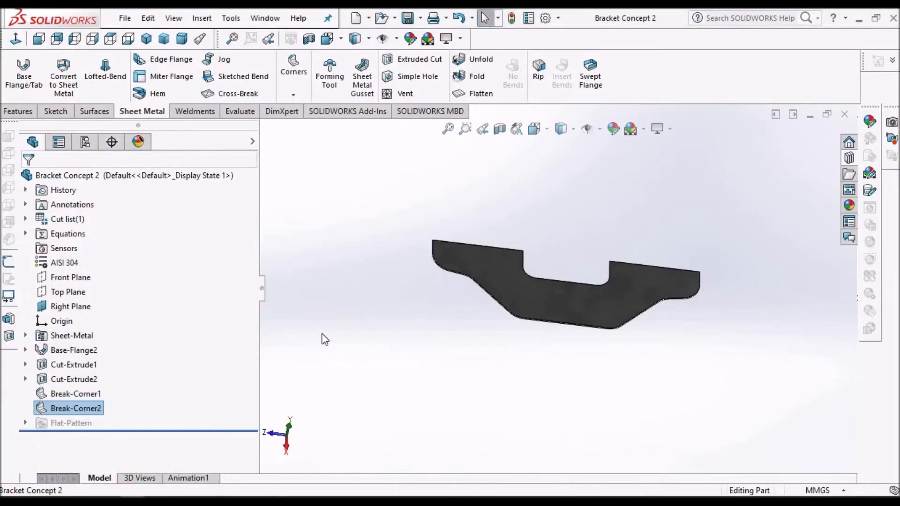
pyautogui.click(162, 60)
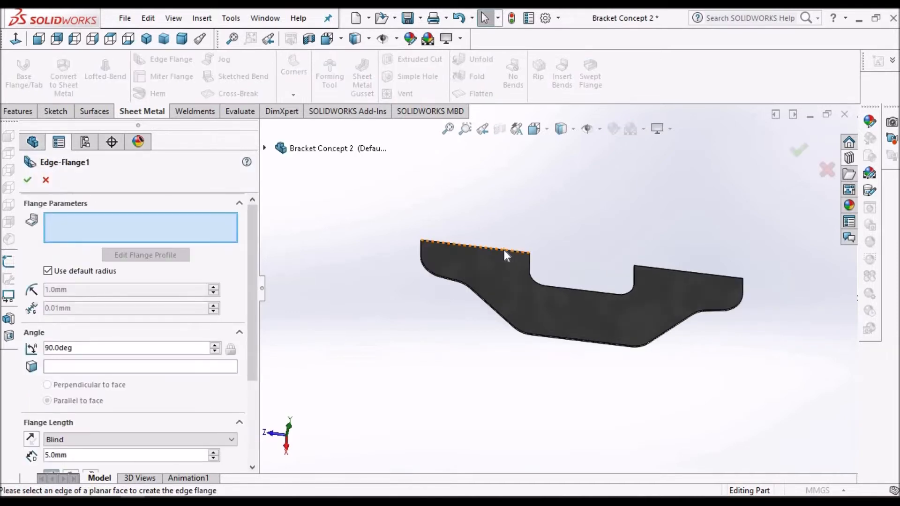
pyautogui.click(505, 236)
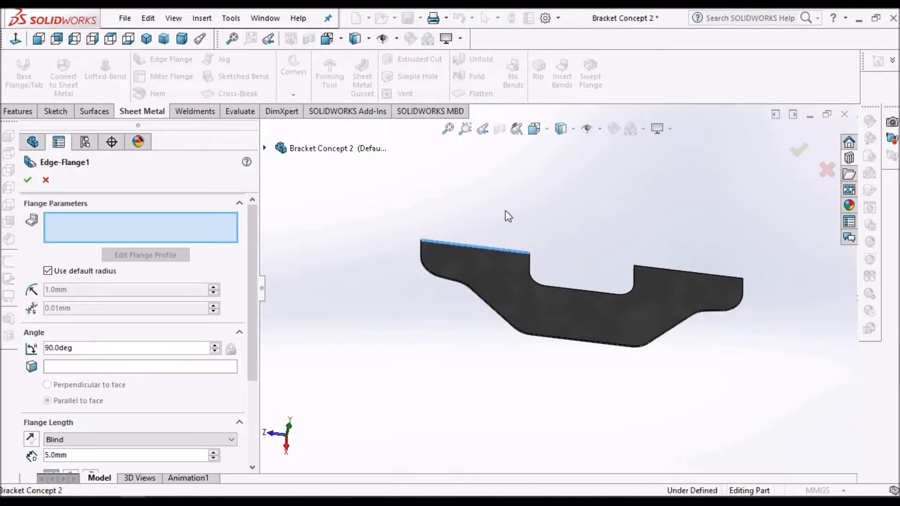
pyautogui.click(692, 273)
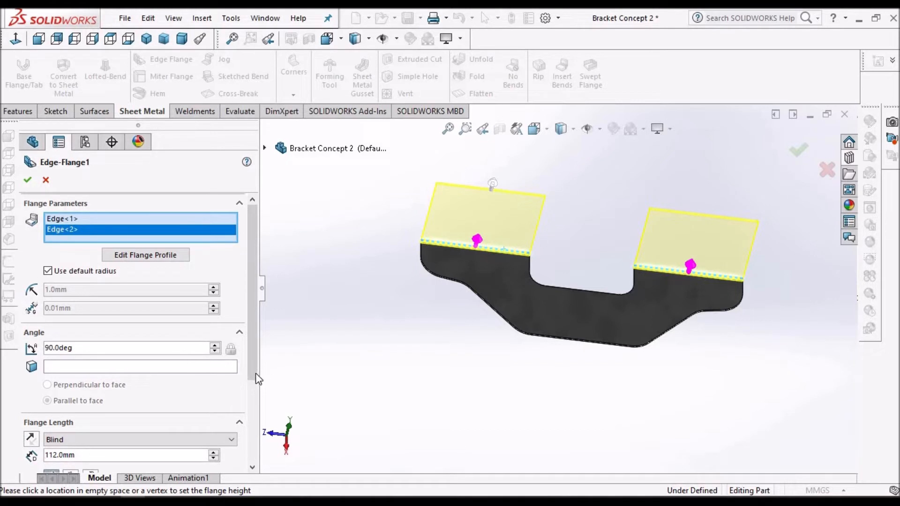
# Set the flange length to 30 mm and create both edge flanges
pyautogui.scroll(-3, 250, 450)
pyautogui.scroll(-2, 249, 453)
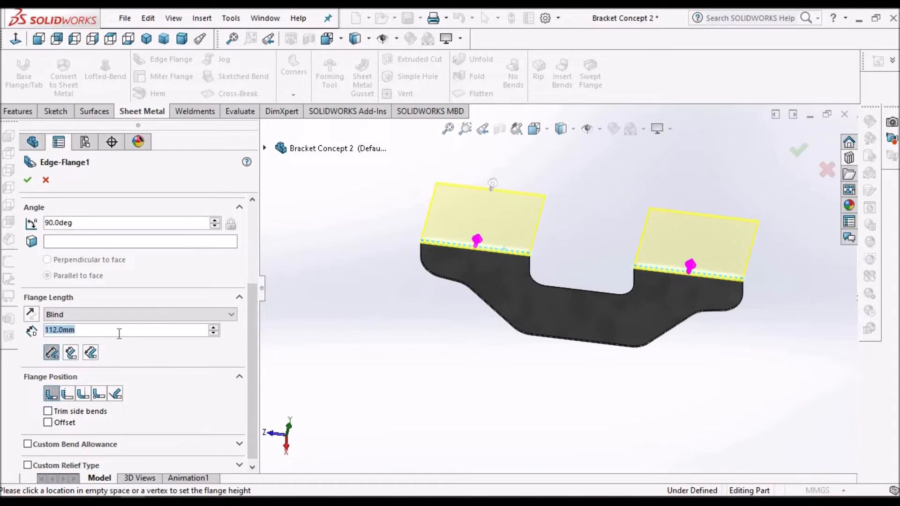
pyautogui.write('30')
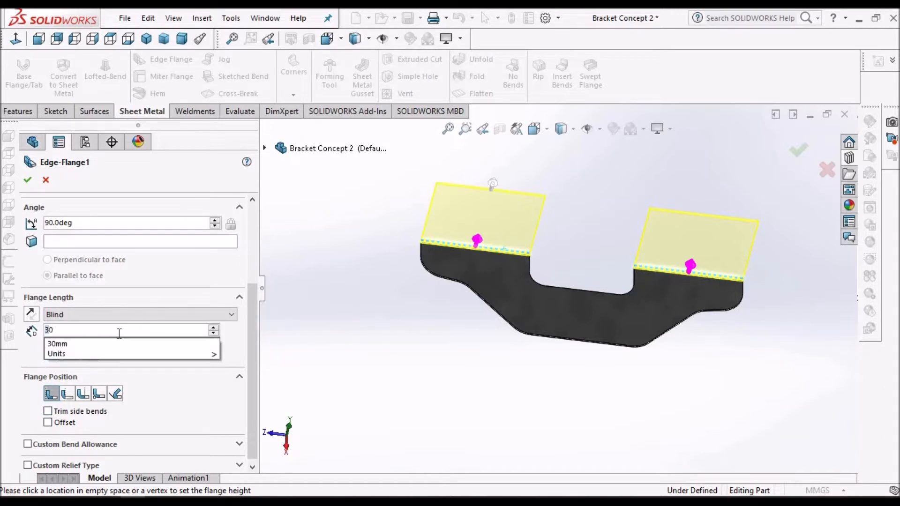
pyautogui.press('Return')
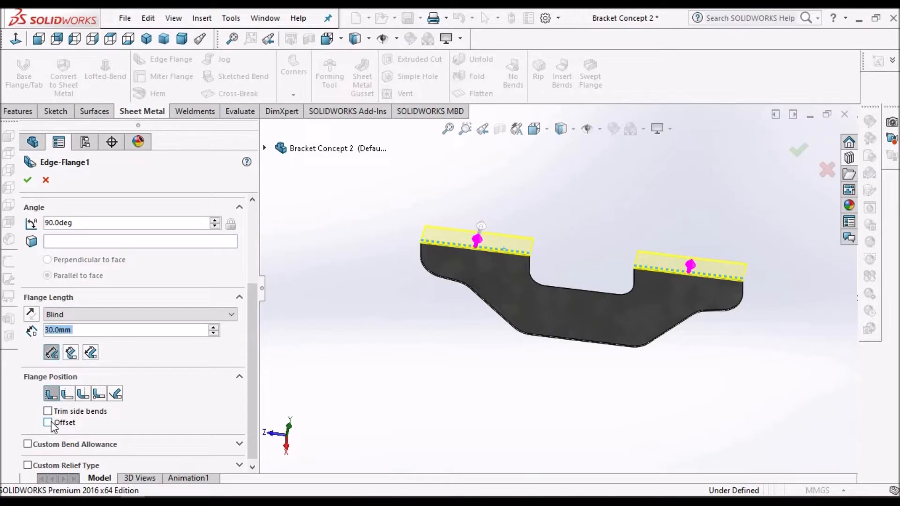
pyautogui.click(27, 181)
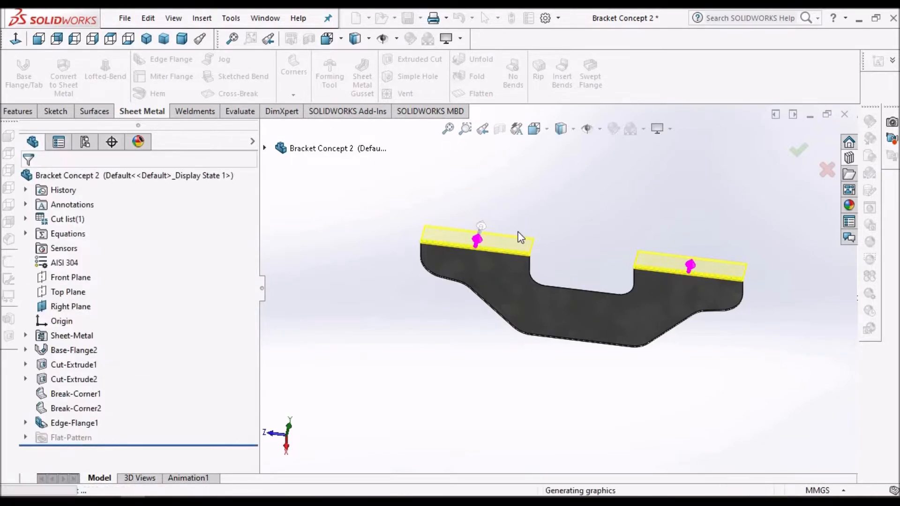
# Switch to the Asmbly document and rebuild it with the modified bracket
pyautogui.moveTo(606, 272); pyautogui.dragTo(493, 208, button='middle')
pyautogui.click(265, 18)
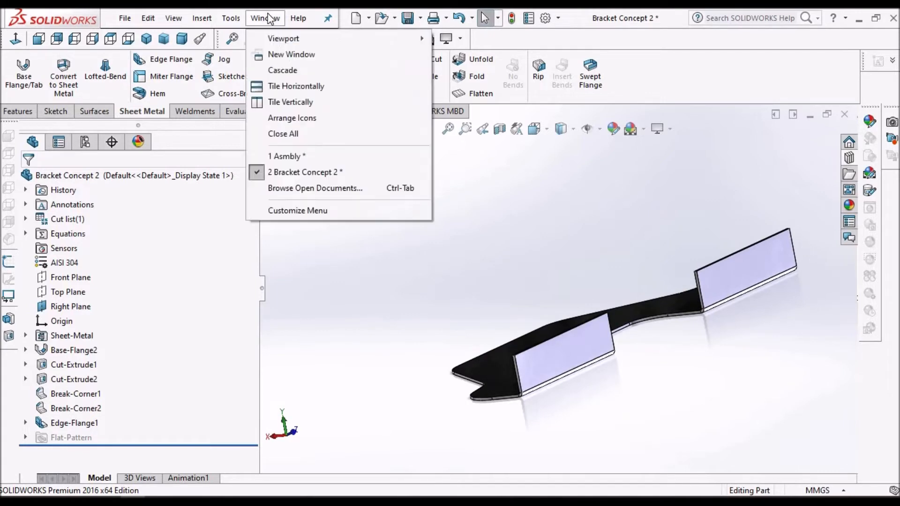
pyautogui.click(298, 157)
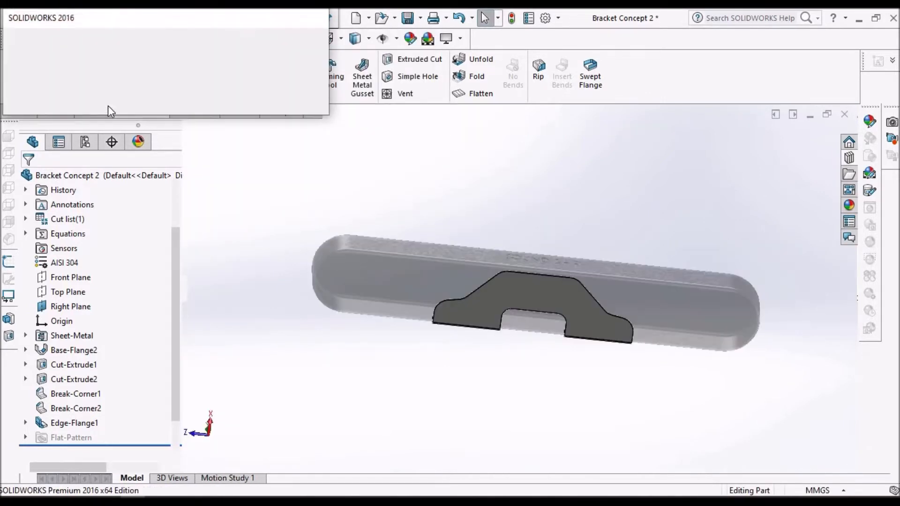
pyautogui.click(105, 83)
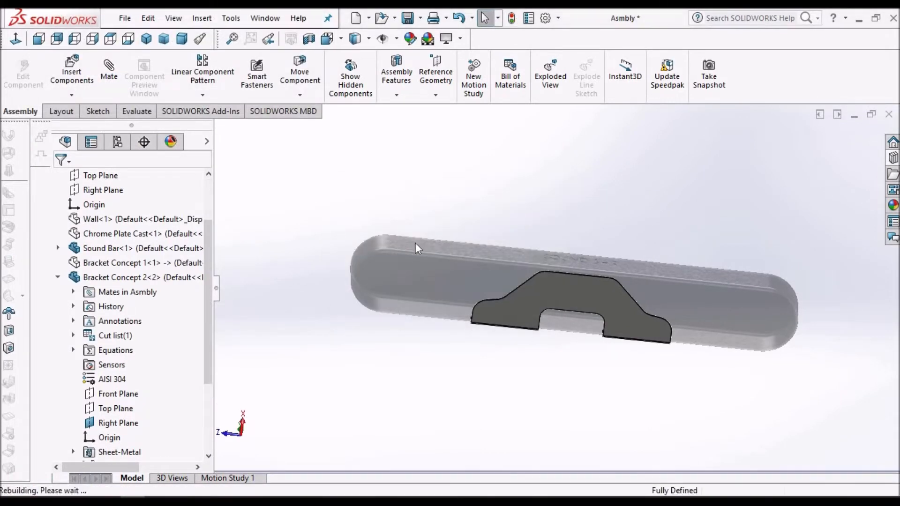
# Examine in the front view how the bracket's edge flanges sit against the back and underside of the sound bar
pyautogui.scroll(4, 555, 279)
pyautogui.moveTo(565, 322)
pyautogui.mouseDown(button='middle')
pyautogui.moveTo(476, 330)
pyautogui.moveTo(567, 305)
pyautogui.mouseUp(button='middle')
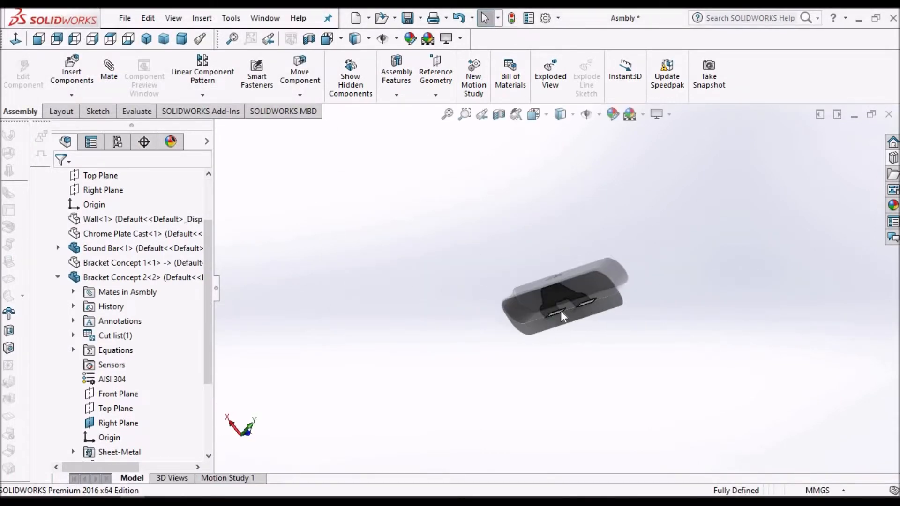
pyautogui.scroll(-3, 569, 302)
pyautogui.scroll(-6, 559, 308)
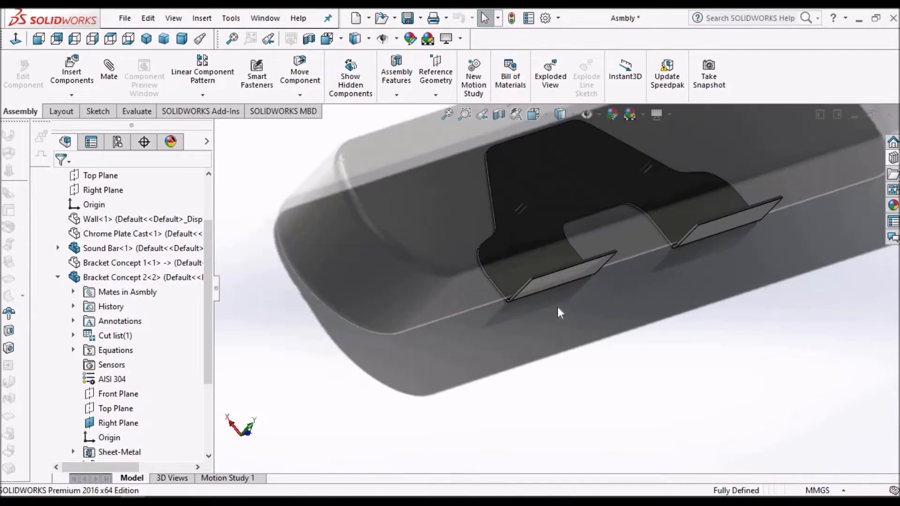
pyautogui.moveTo(568, 268); pyautogui.dragTo(559, 241, button='middle')
pyautogui.scroll(-5, 546, 233)
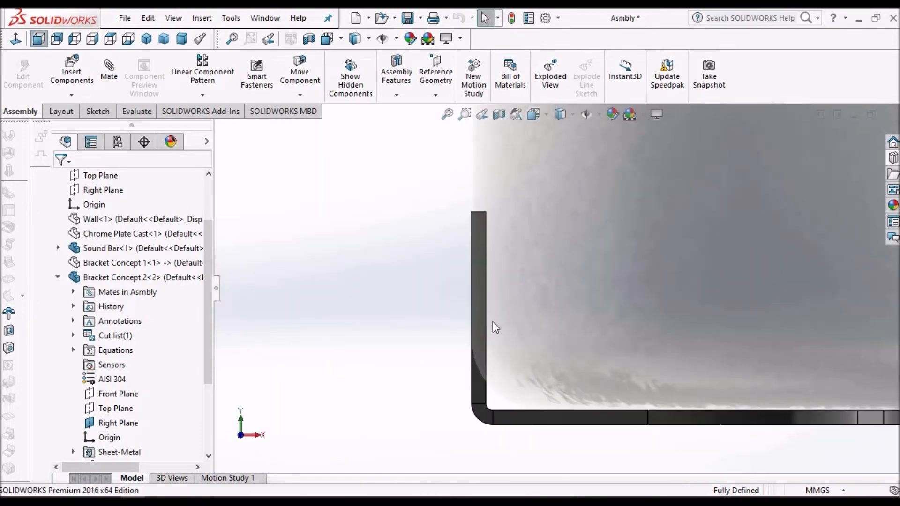
pyautogui.scroll(-3, 494, 268)
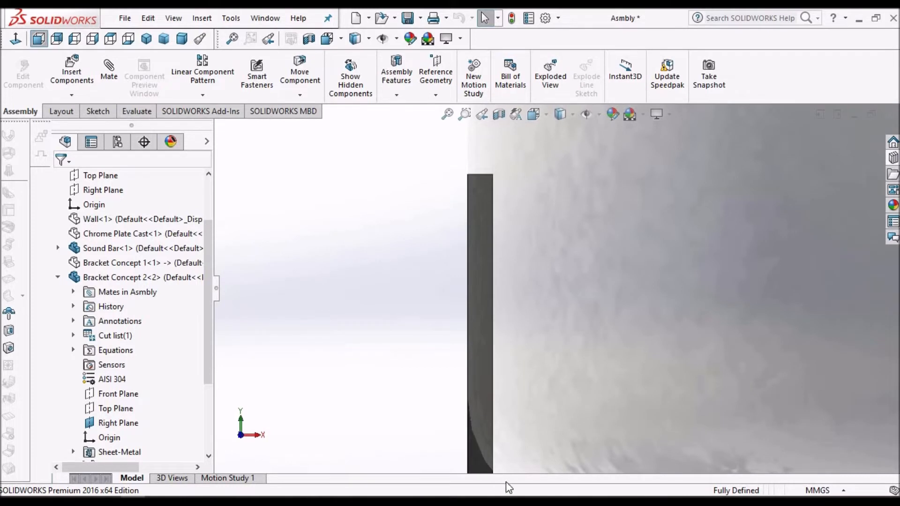
pyautogui.scroll(2, 509, 431)
pyautogui.scroll(-3, 515, 399)
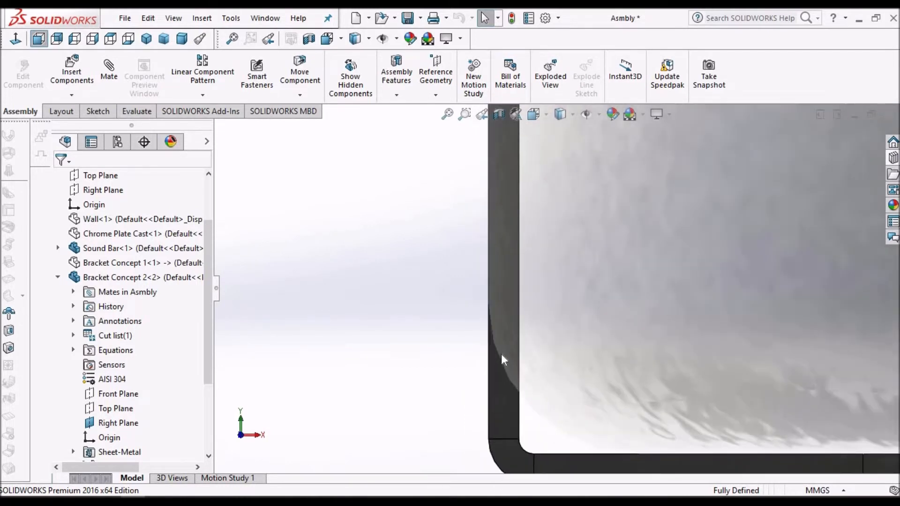
# Change the assembly's display style to an unshaded line view of the bracket
pyautogui.click(568, 112)
pyautogui.click(559, 207)
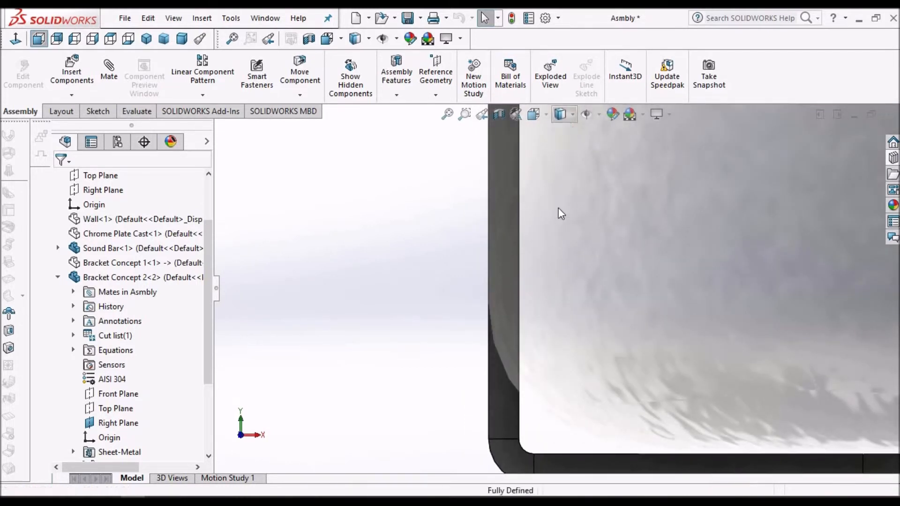
pyautogui.click(566, 115)
pyautogui.click(565, 171)
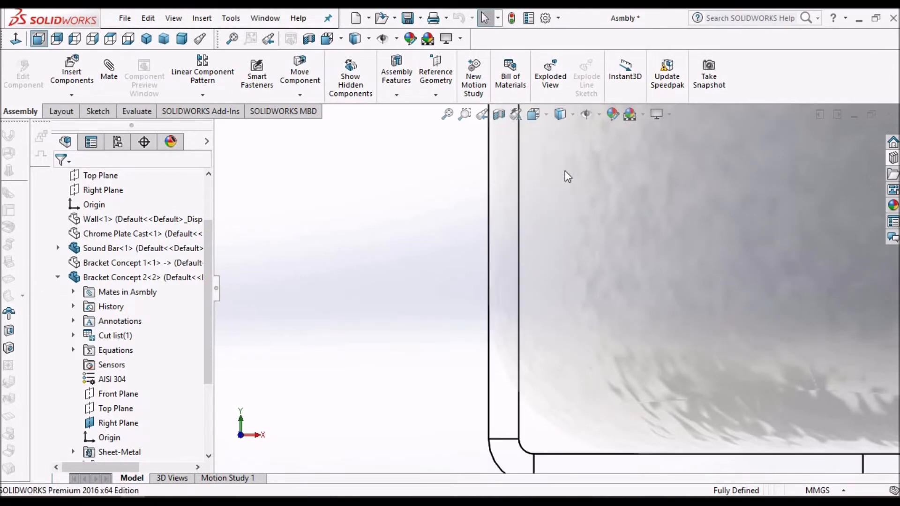
# Inspect the edge flange's height, bend and overlap with the sound bar's rounded lower corner in the front view
pyautogui.scroll(2, 542, 242)
pyautogui.scroll(3, 542, 243)
pyautogui.scroll(-2, 572, 260)
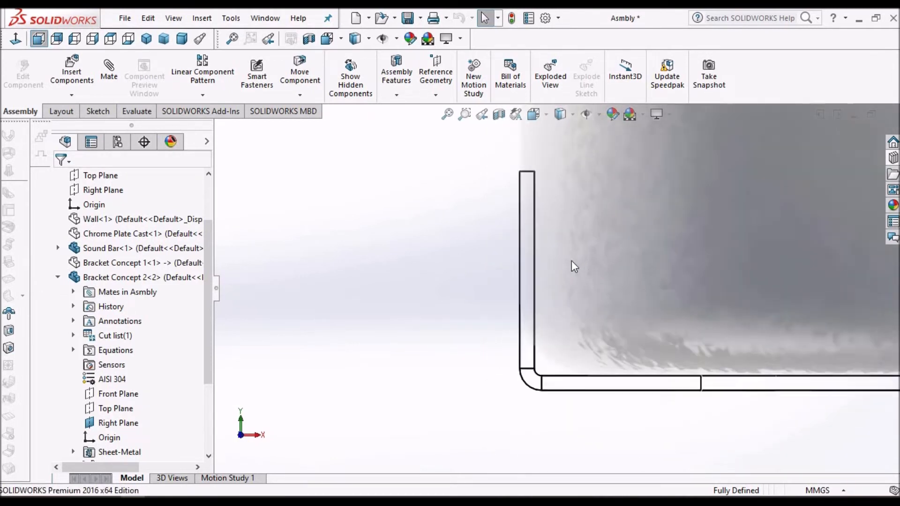
pyautogui.scroll(2, 572, 261)
pyautogui.scroll(2, 539, 193)
pyautogui.scroll(-4, 542, 216)
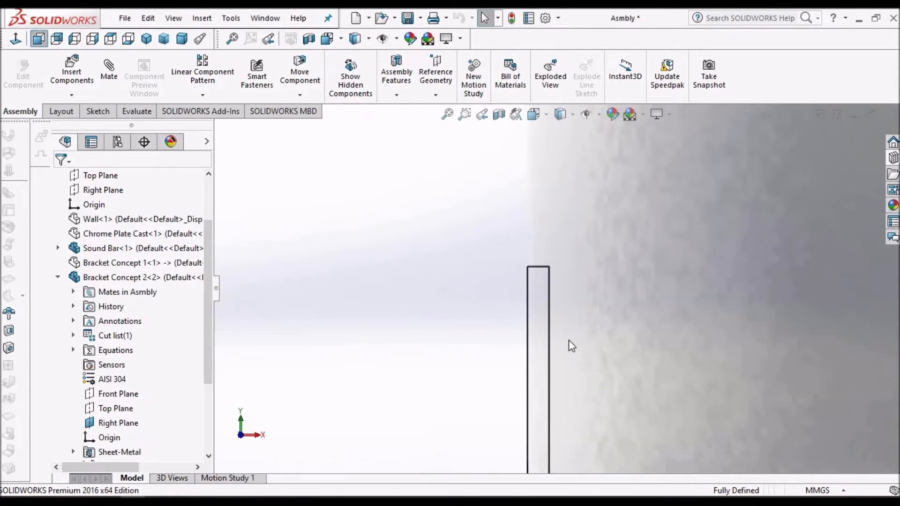
pyautogui.scroll(3, 571, 346)
pyautogui.scroll(-2, 579, 379)
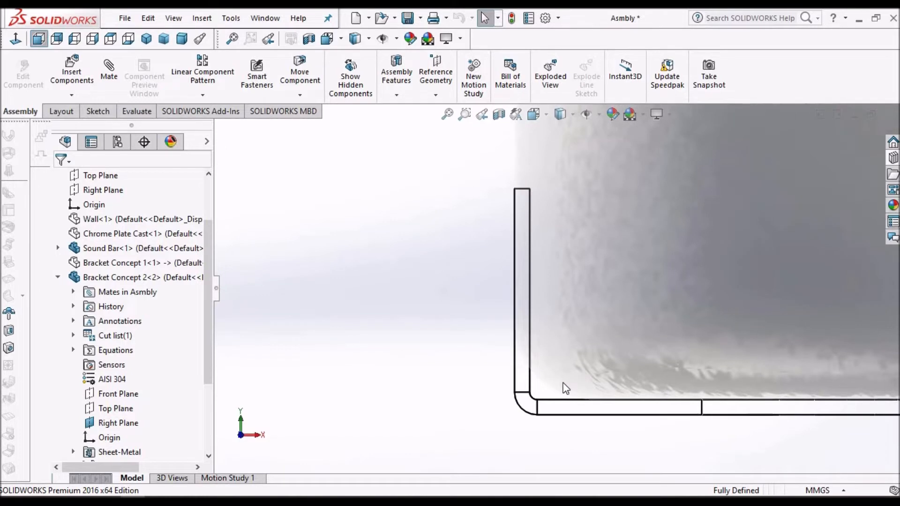
pyautogui.scroll(-2, 566, 385)
pyautogui.scroll(3, 506, 274)
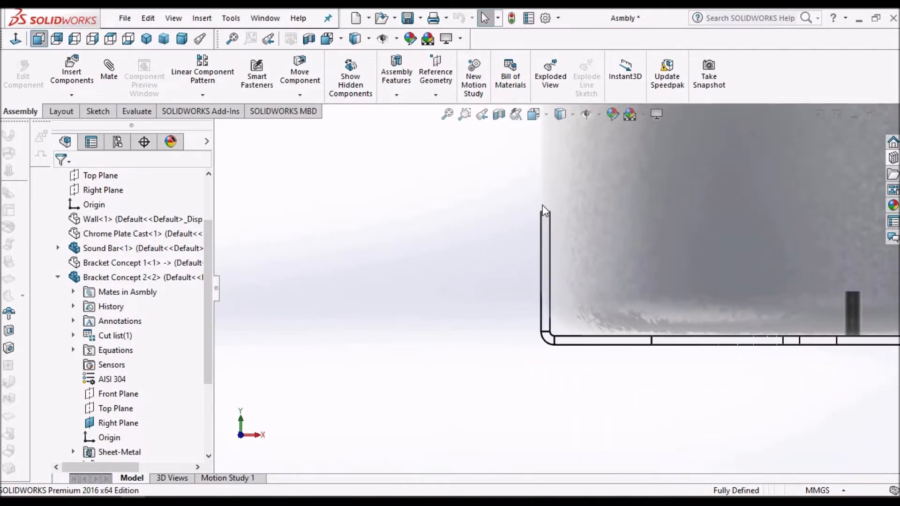
pyautogui.scroll(-2, 544, 211)
pyautogui.scroll(1, 539, 267)
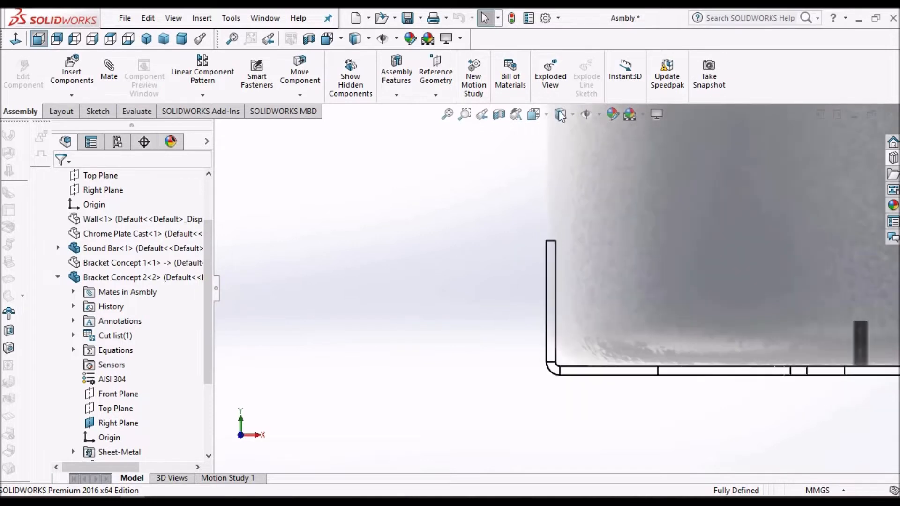
# Restore the shaded display with edges and switch back to the Bracket Concept 2 part
pyautogui.click(571, 115)
pyautogui.click(562, 133)
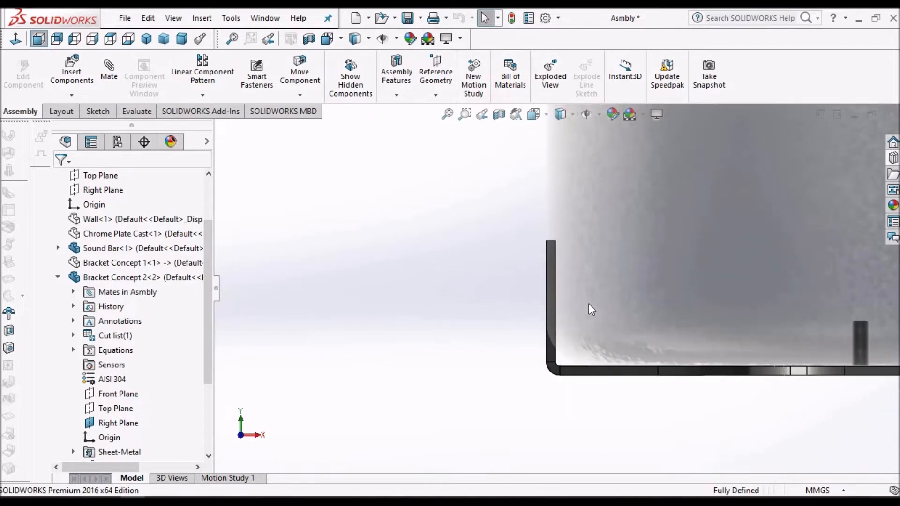
pyautogui.scroll(2, 655, 254)
pyautogui.click(266, 18)
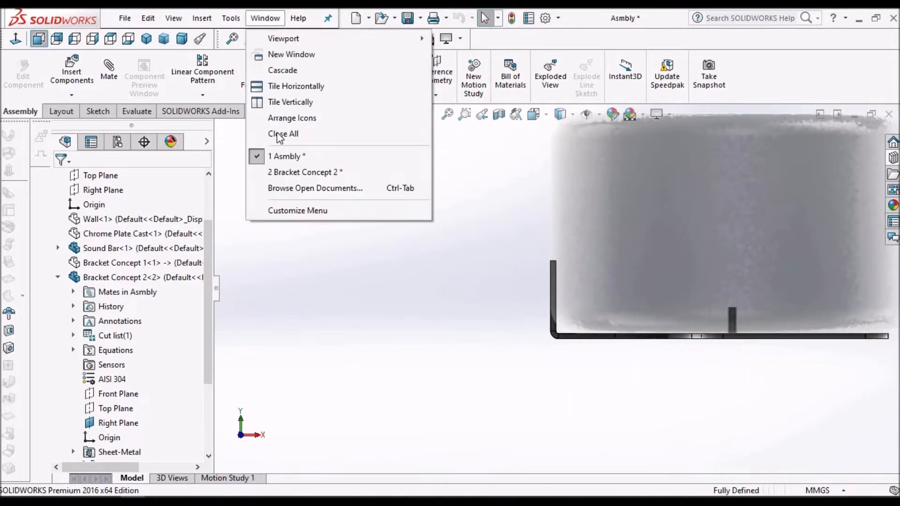
pyautogui.click(285, 173)
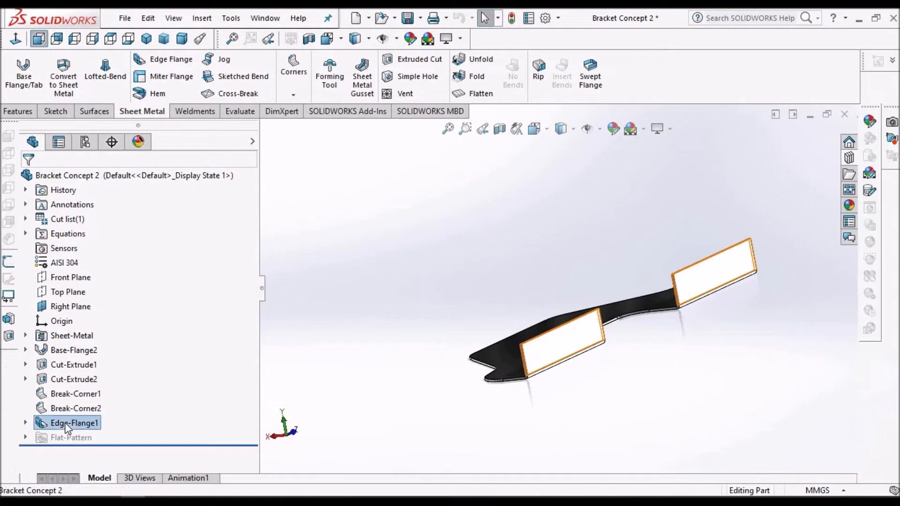
# Open the edge flange feature for editing at its flange position settings
pyautogui.rightClick(75, 423)
pyautogui.click(75, 205)
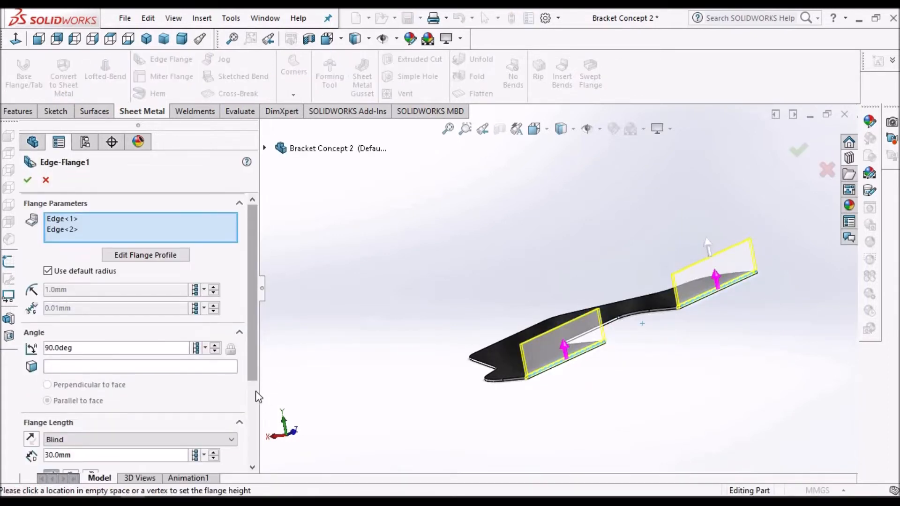
pyautogui.scroll(-3, 254, 359)
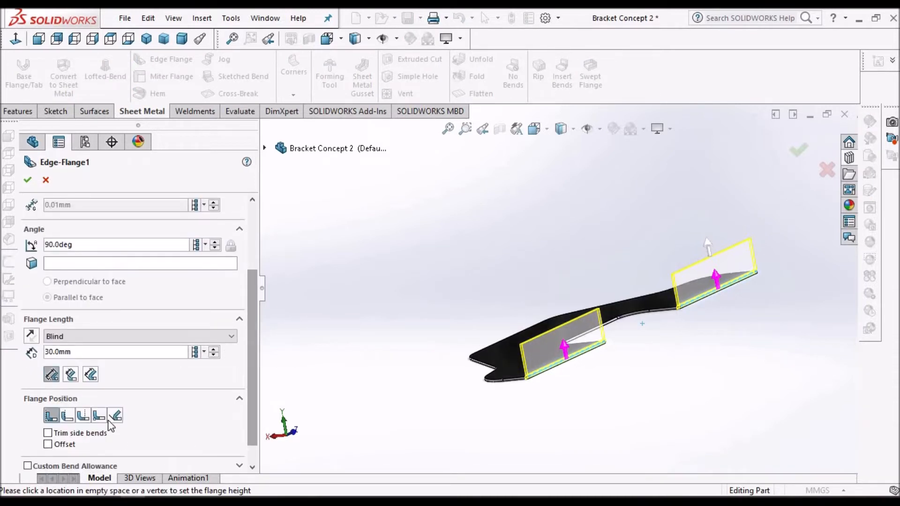
# Offset the position of both 30 mm edge flanges by 4 mm and finish the edge flange feature
pyautogui.click(48, 445)
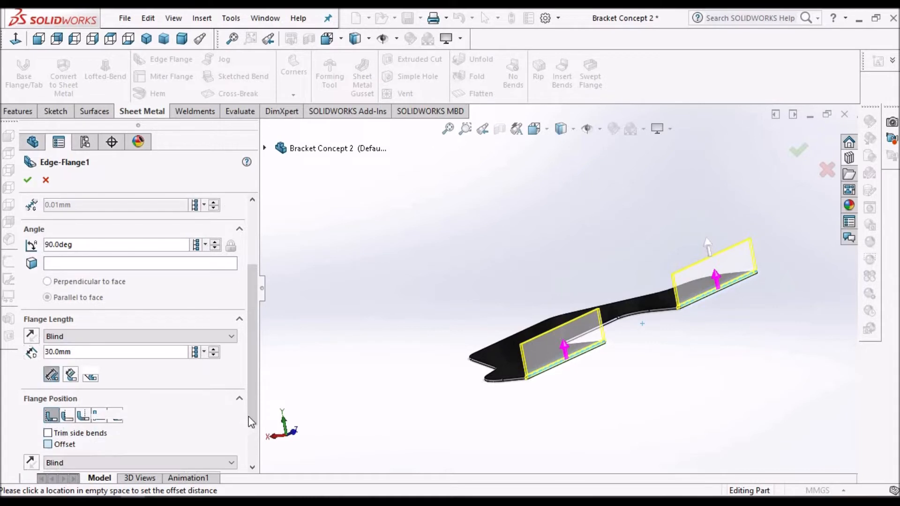
pyautogui.moveTo(253, 420); pyautogui.dragTo(251, 446)
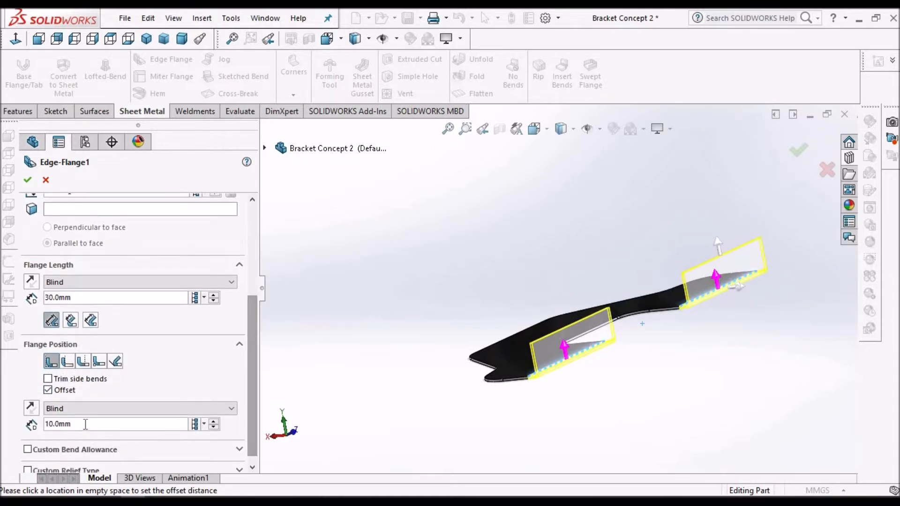
pyautogui.write('4')
pyautogui.press('Return')
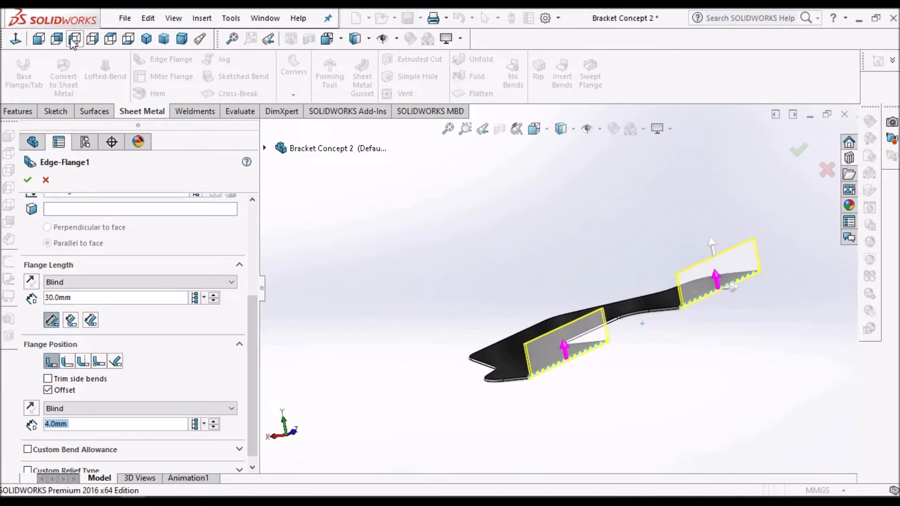
pyautogui.click(39, 39)
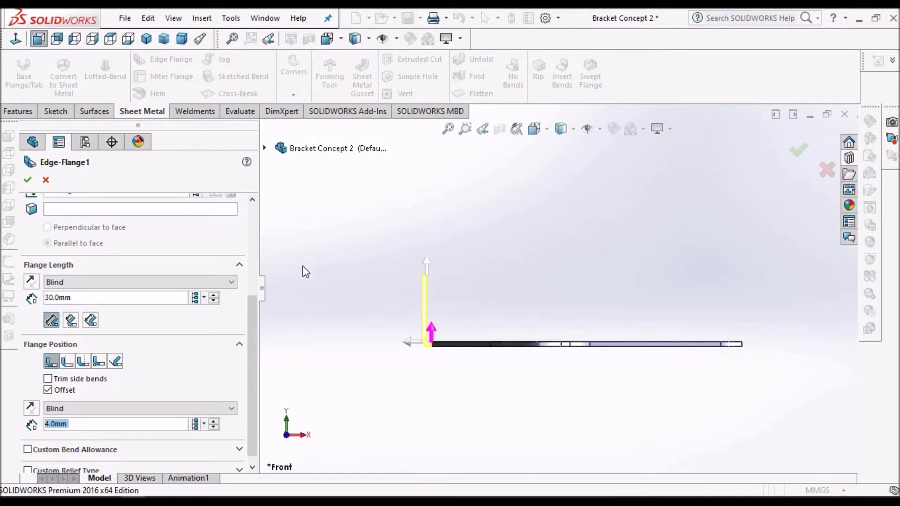
pyautogui.scroll(-10, 448, 342)
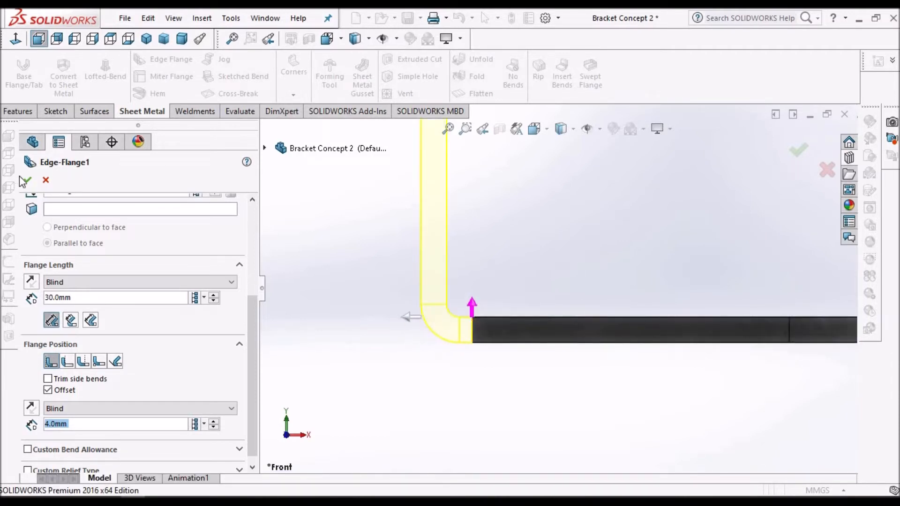
pyautogui.press('Return')
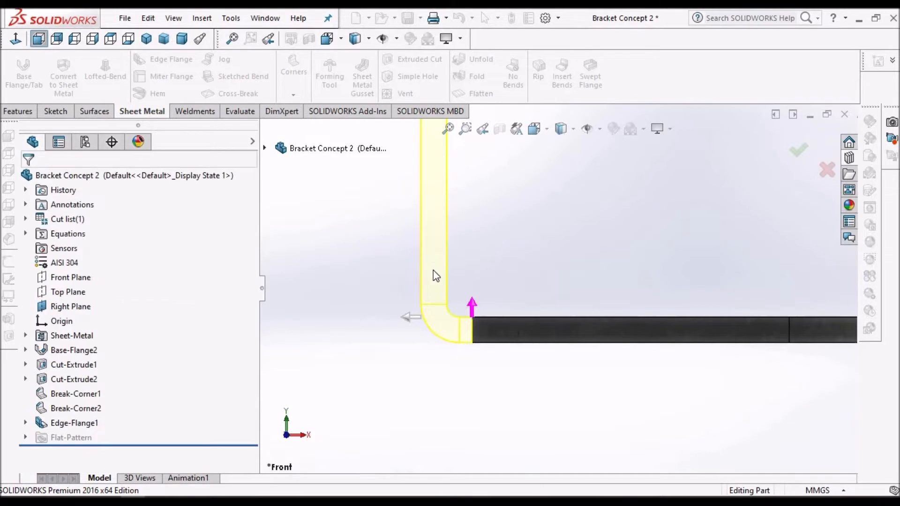
# Switch to the Asmbly document and rebuild it with the changed bracket
pyautogui.click(268, 21)
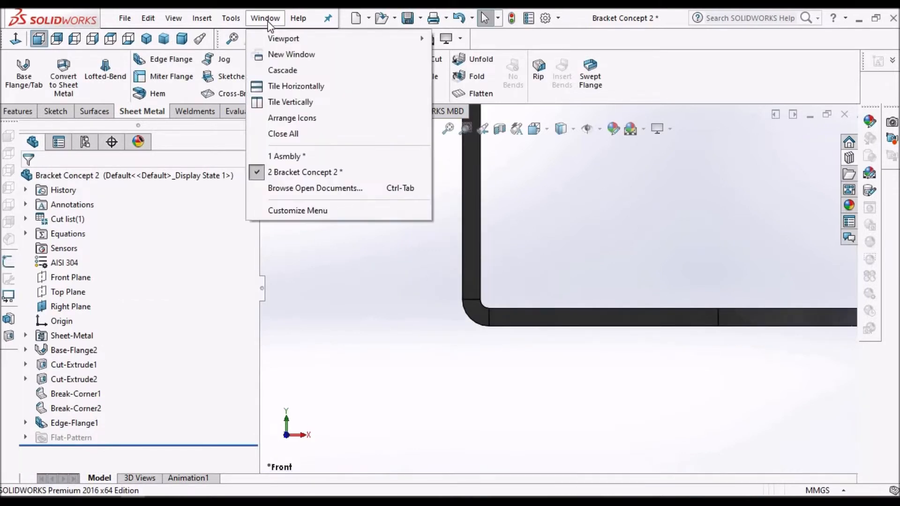
pyautogui.click(519, 239)
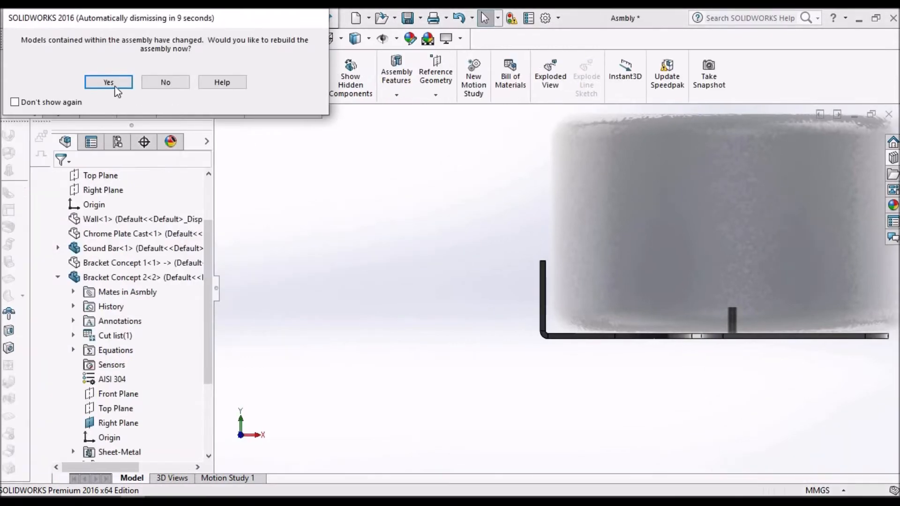
pyautogui.click(109, 82)
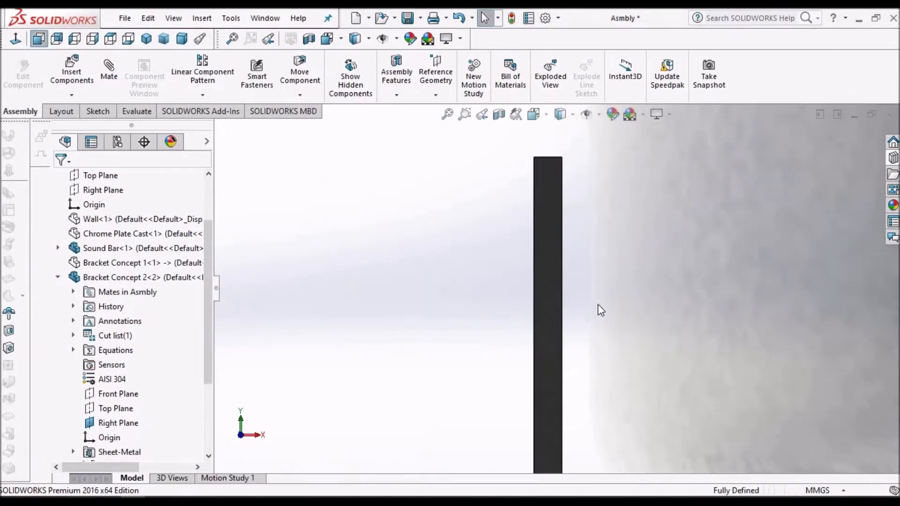
# Examine the clearance between the bracket's upright flange and the side of the sound bar in the front view
pyautogui.scroll(2, 610, 292)
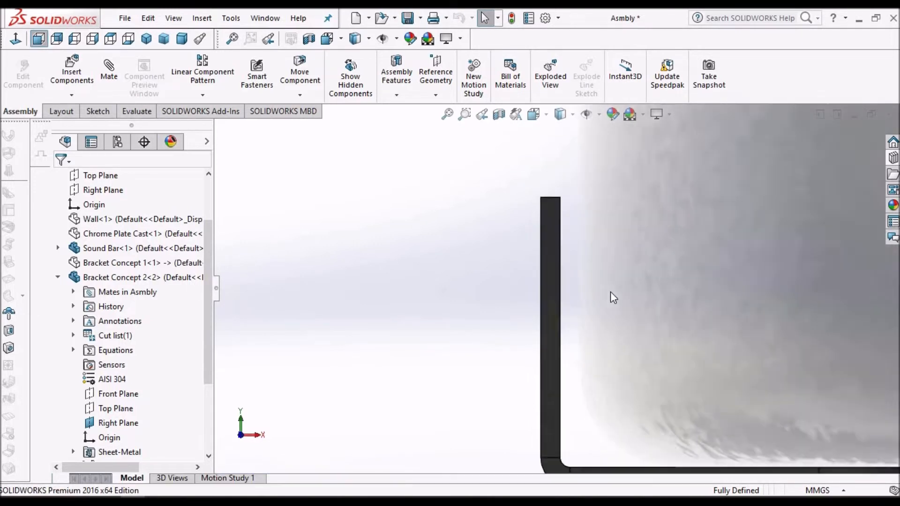
pyautogui.scroll(1, 611, 292)
pyautogui.scroll(-1, 567, 286)
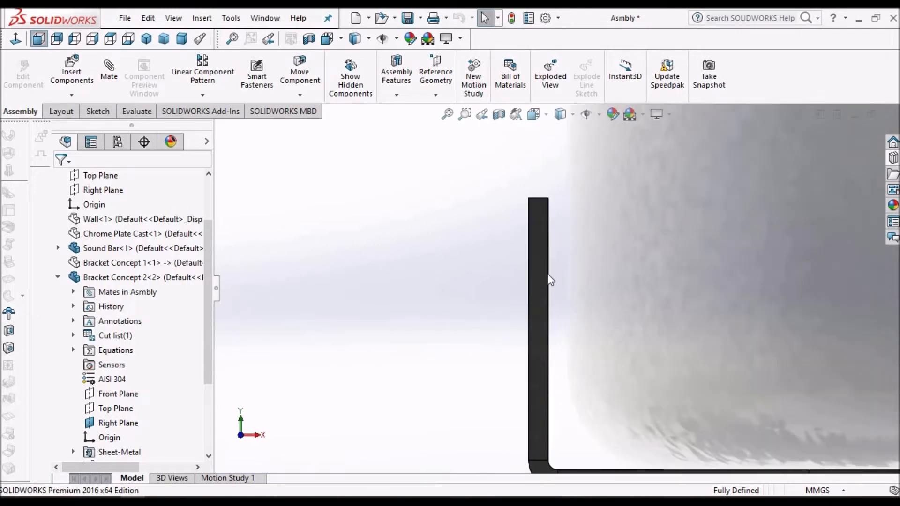
pyautogui.scroll(-1, 556, 265)
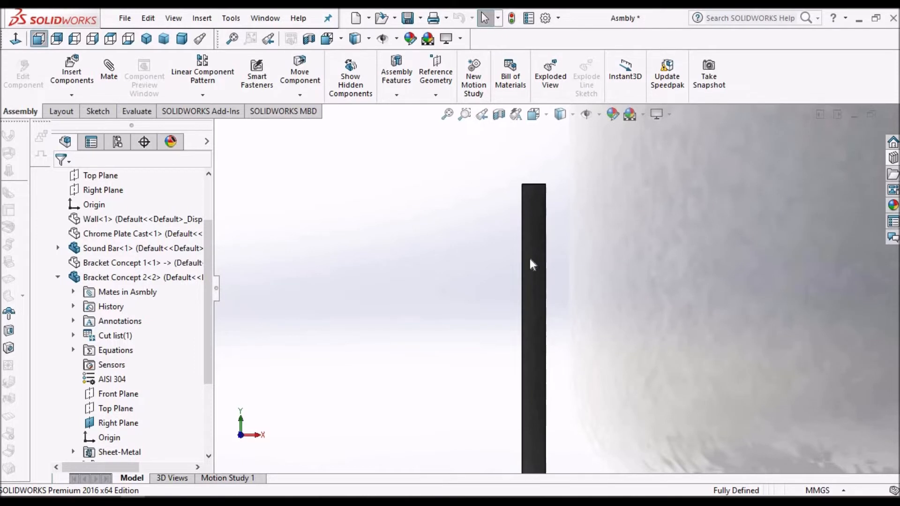
pyautogui.scroll(2, 585, 268)
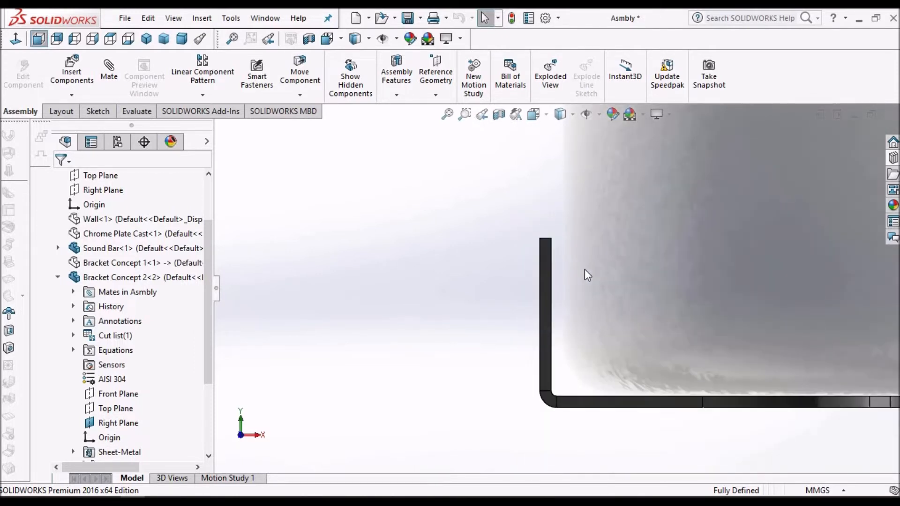
pyautogui.scroll(-1, 584, 270)
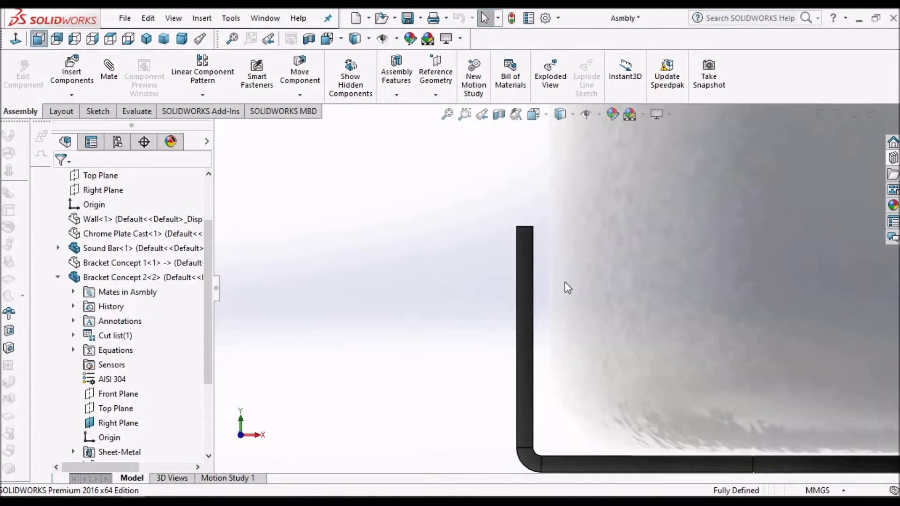
pyautogui.scroll(-1, 566, 280)
pyautogui.scroll(2, 565, 280)
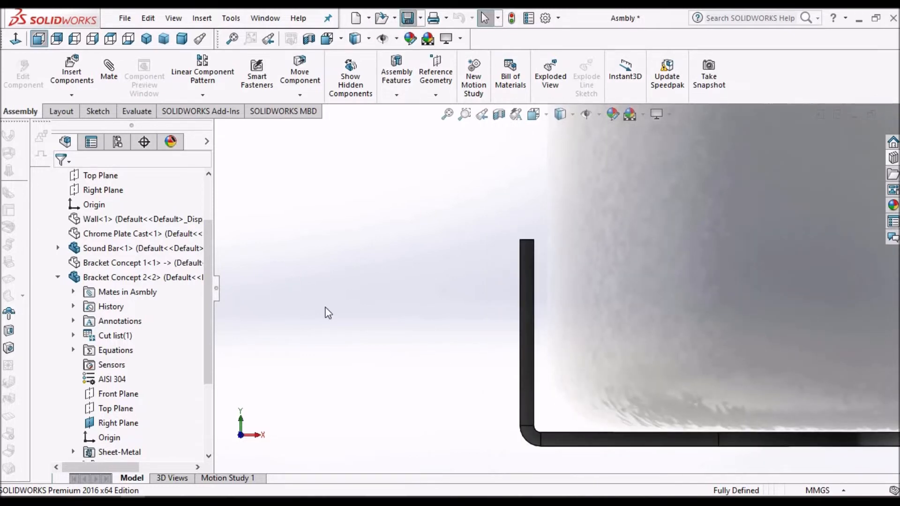
# Save the assembly with its modified models, and open the Bracket Concept 2 part from one of its flanges
pyautogui.click(263, 213)
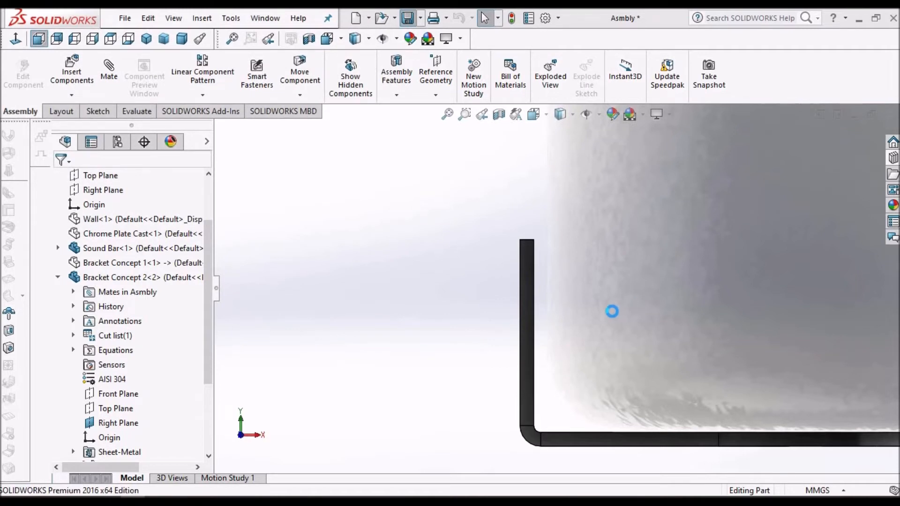
pyautogui.moveTo(639, 305); pyautogui.dragTo(594, 299, button='middle')
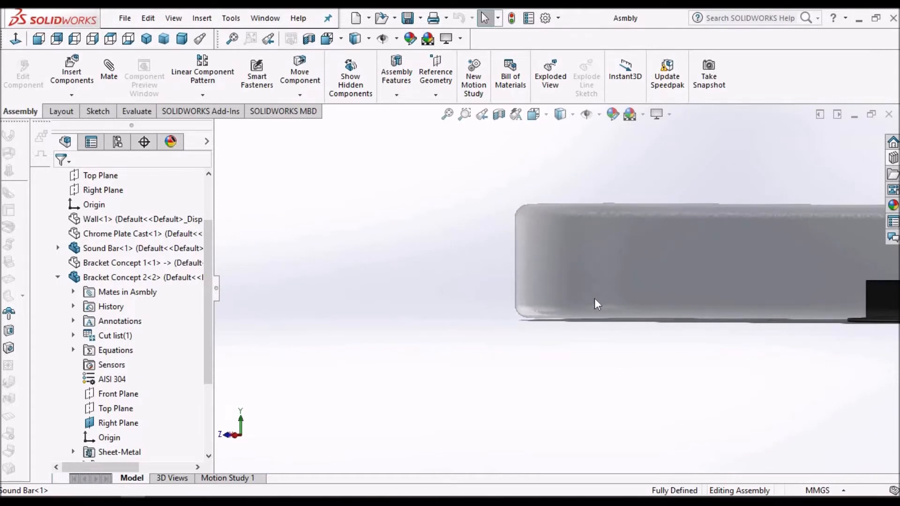
pyautogui.moveTo(547, 286); pyautogui.dragTo(529, 325, button='middle')
pyautogui.click(529, 325)
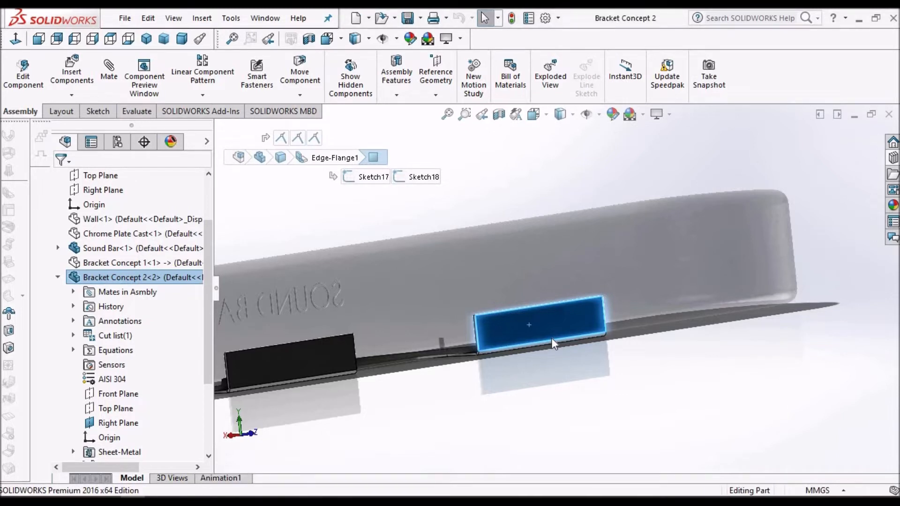
pyautogui.scroll(3, 584, 280)
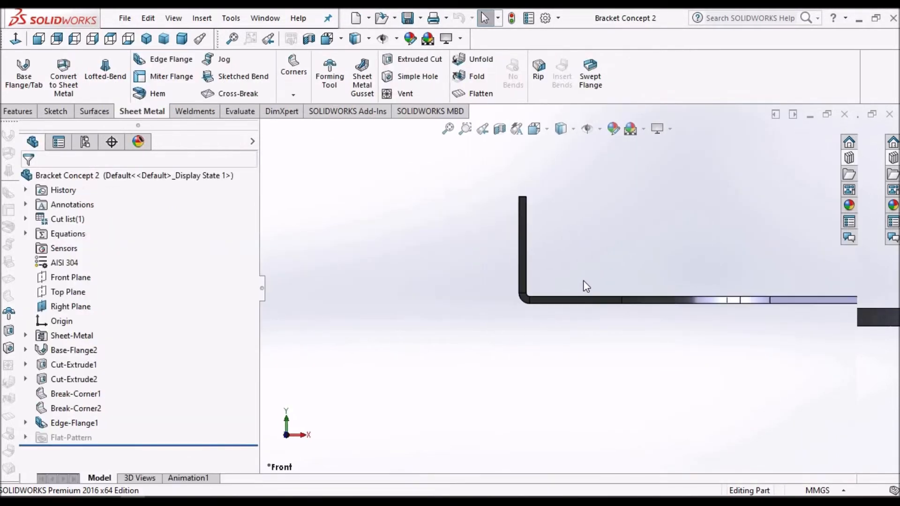
# Start a rounded Break Corner on one upper corner of the first flange with a 10 mm radius
pyautogui.moveTo(523, 302); pyautogui.dragTo(575, 280, button='middle')
pyautogui.scroll(3, 575, 280)
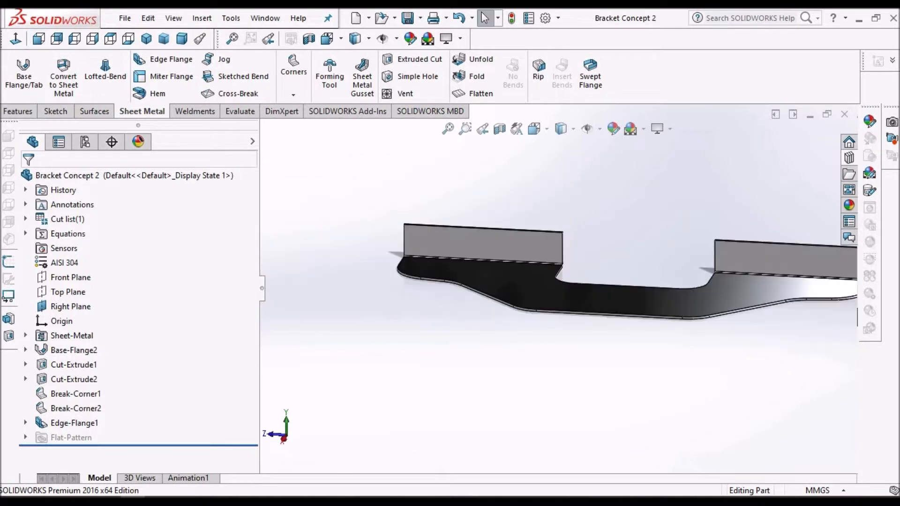
pyautogui.click(292, 85)
pyautogui.click(320, 142)
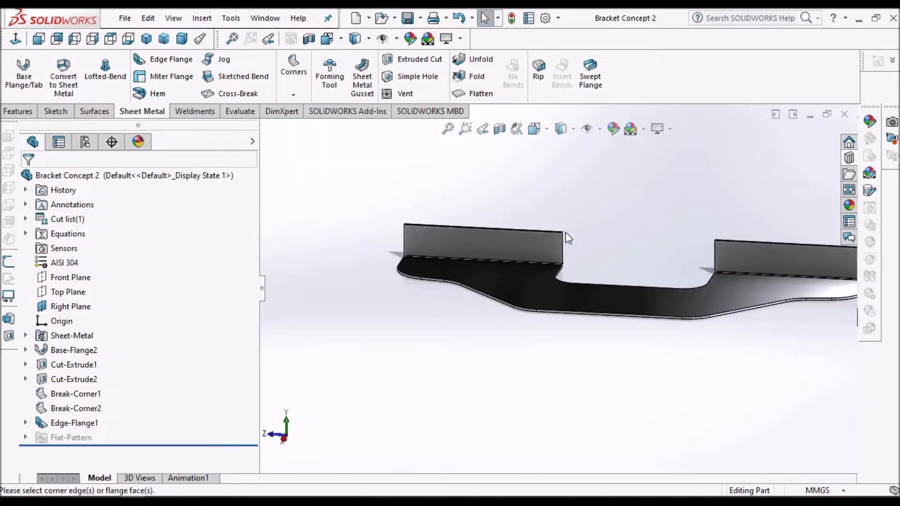
pyautogui.scroll(-2, 564, 232)
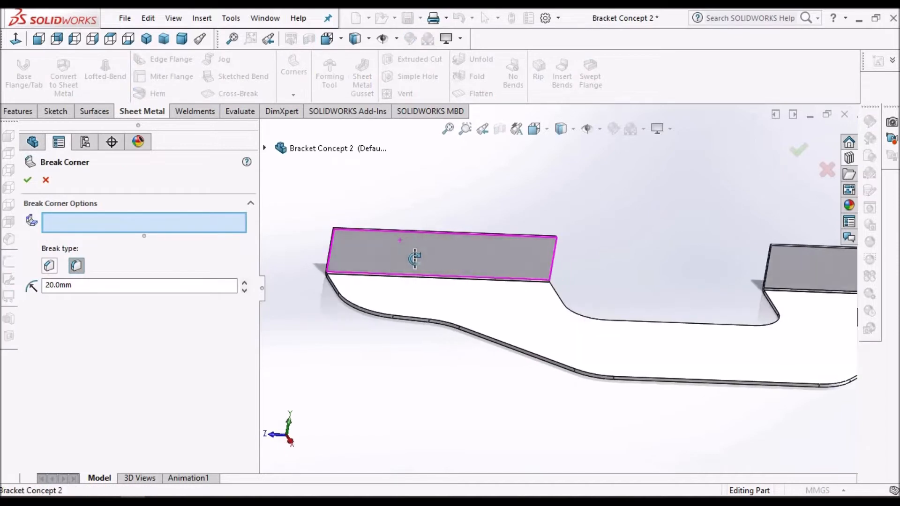
pyautogui.scroll(-5, 401, 237)
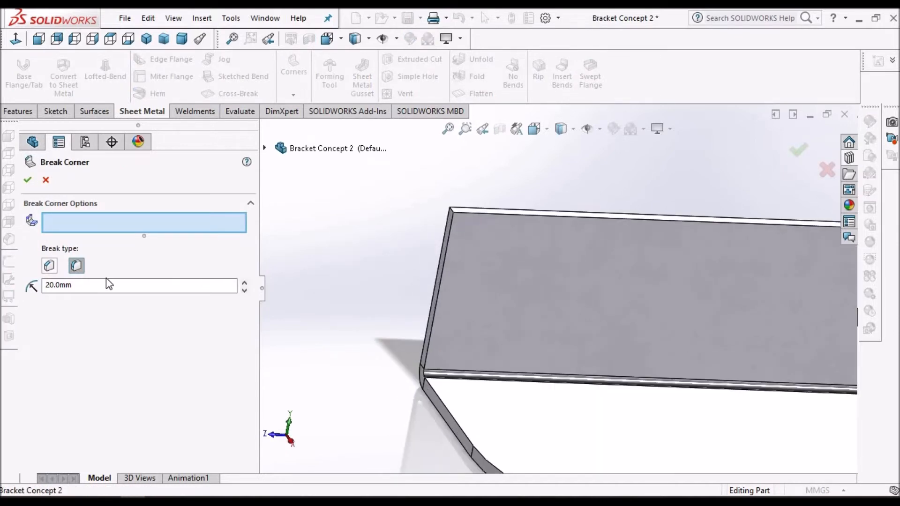
pyautogui.scroll(-2, 478, 218)
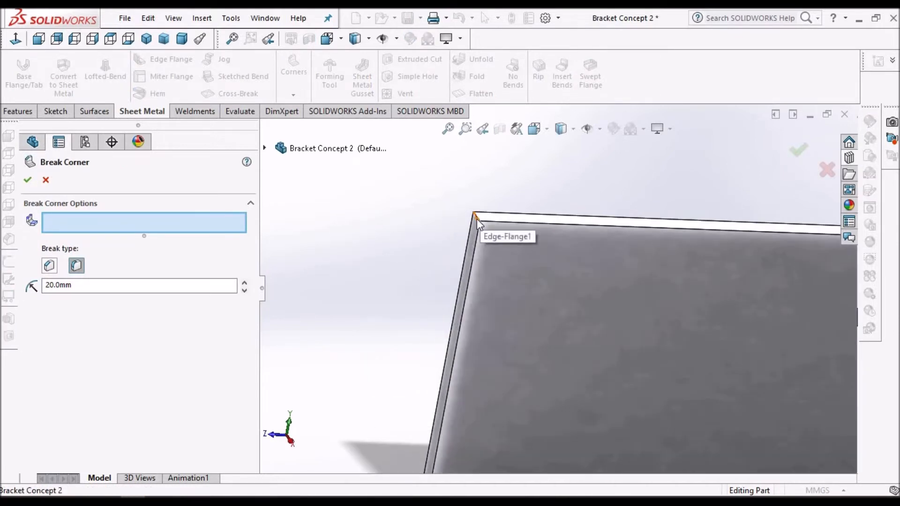
pyautogui.click(476, 220)
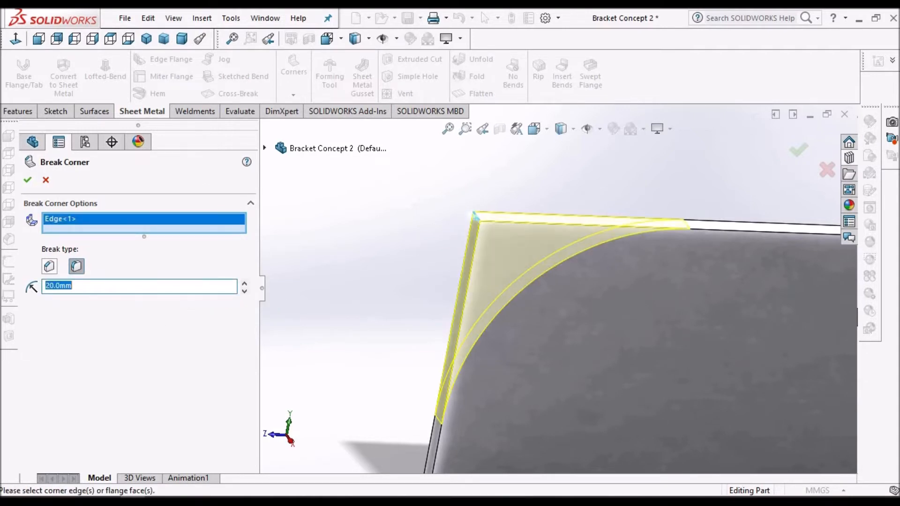
pyautogui.press('Return')
# Add the other upper corner of the same flange to the corner break
pyautogui.scroll(3, 424, 302)
pyautogui.scroll(2, 685, 307)
pyautogui.scroll(-2, 701, 293)
pyautogui.moveTo(700, 294); pyautogui.dragTo(639, 282, button='middle')
pyautogui.click(646, 256)
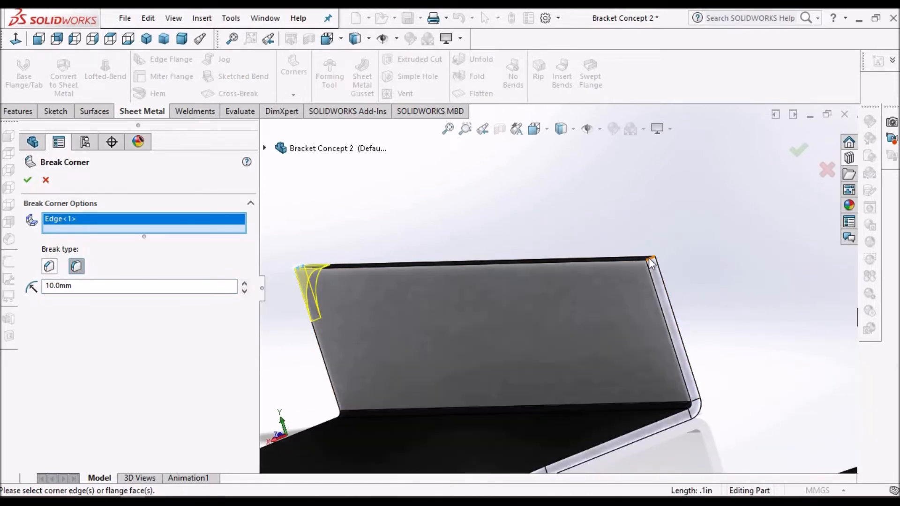
# Add both upper corners of the second flange to the corner break and finish the feature
pyautogui.scroll(4, 538, 291)
pyautogui.moveTo(632, 275); pyautogui.dragTo(673, 283, button='middle')
pyautogui.scroll(-4, 674, 283)
pyautogui.scroll(-1, 609, 274)
pyautogui.moveTo(609, 274); pyautogui.dragTo(563, 279, button='middle')
pyautogui.click(558, 279)
pyautogui.scroll(4, 709, 367)
pyautogui.scroll(-2, 682, 290)
pyautogui.scroll(-5, 609, 290)
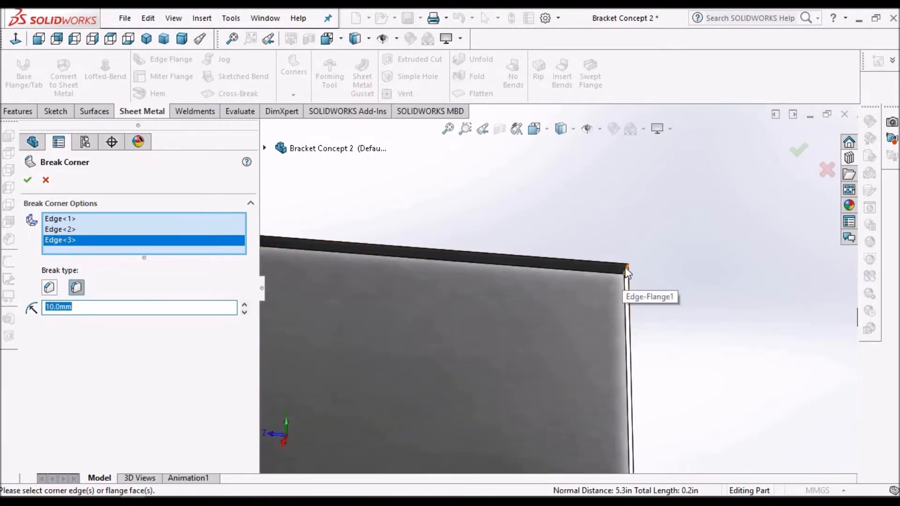
pyautogui.click(626, 266)
pyautogui.scroll(3, 666, 272)
pyautogui.click(27, 180)
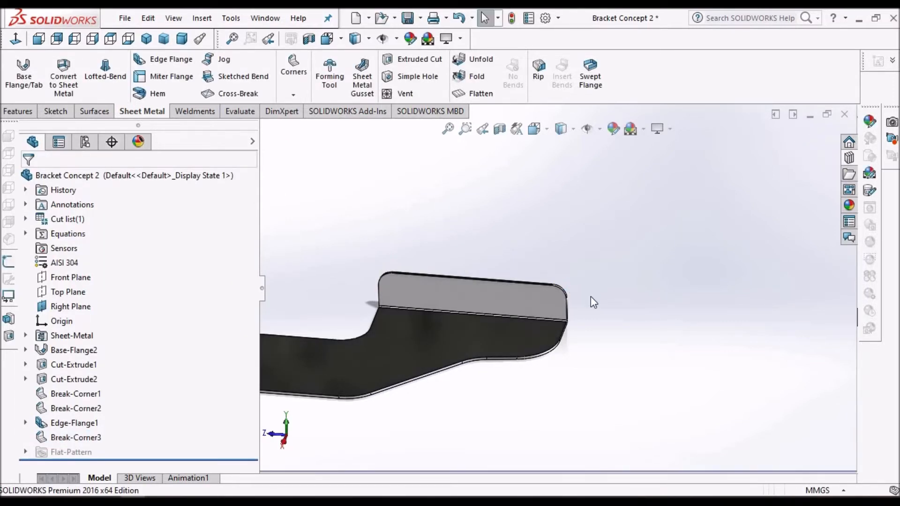
# Start a new sketch on the inner face of the first flange and view the sketch plane face-on
pyautogui.scroll(6, 591, 296)
pyautogui.scroll(-4, 440, 289)
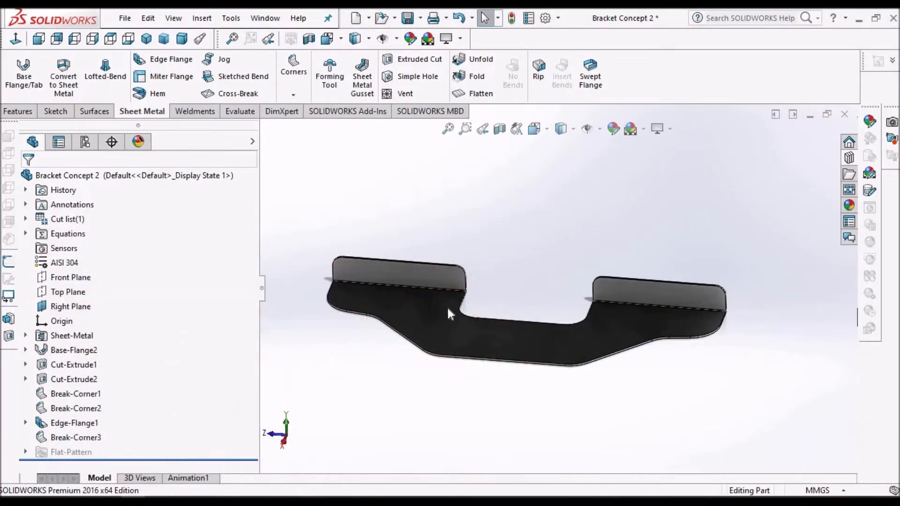
pyautogui.scroll(-4, 439, 324)
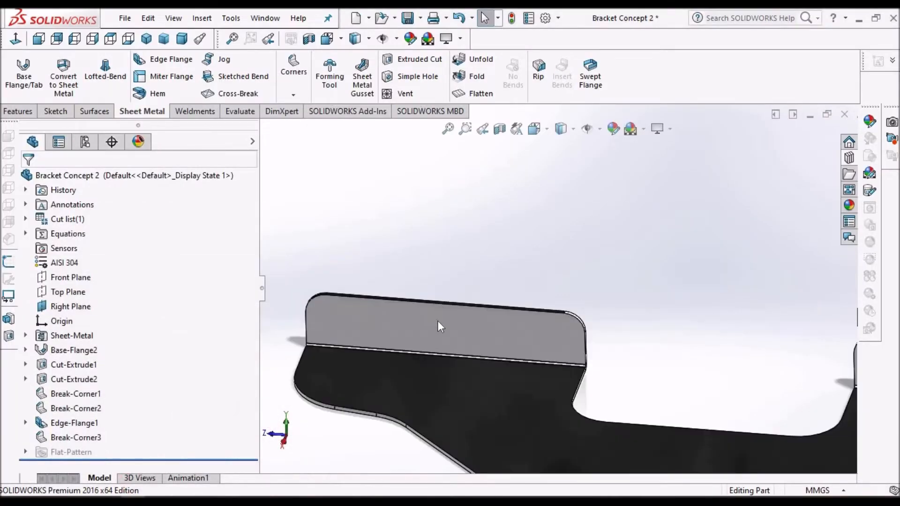
pyautogui.click(438, 322)
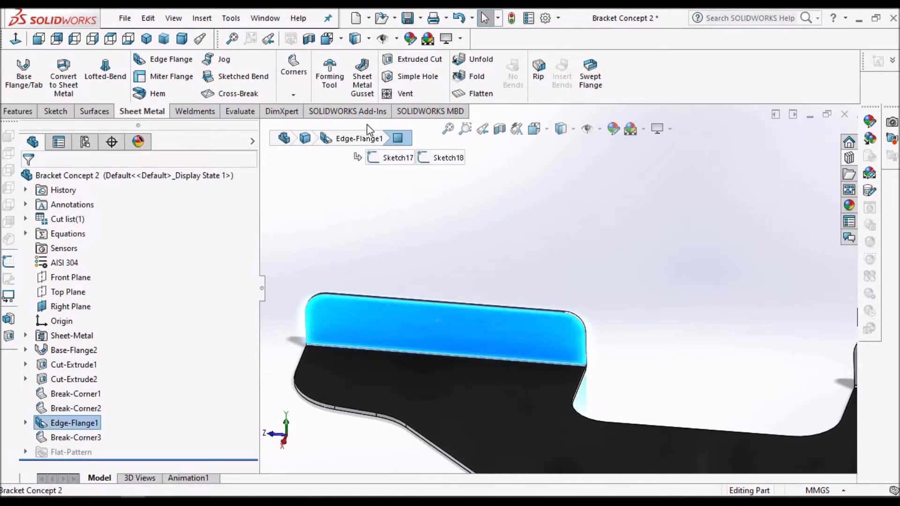
pyautogui.click(45, 114)
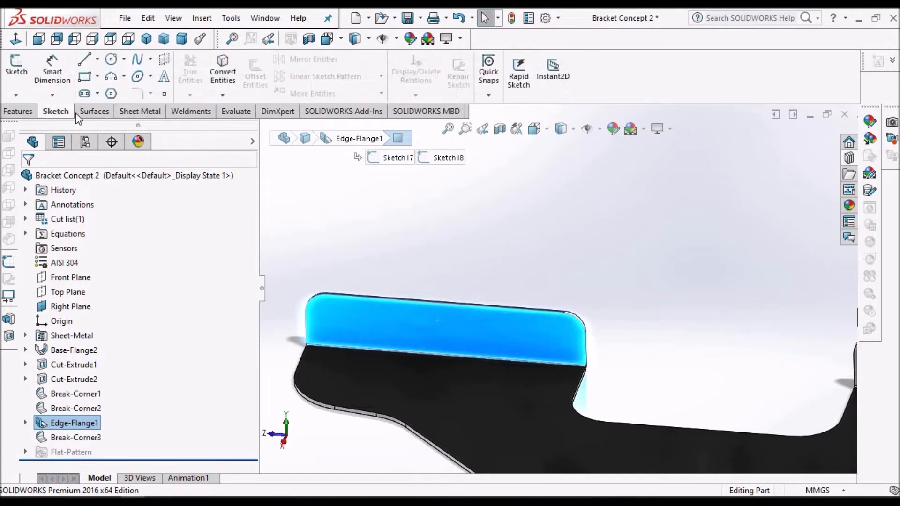
pyautogui.click(16, 69)
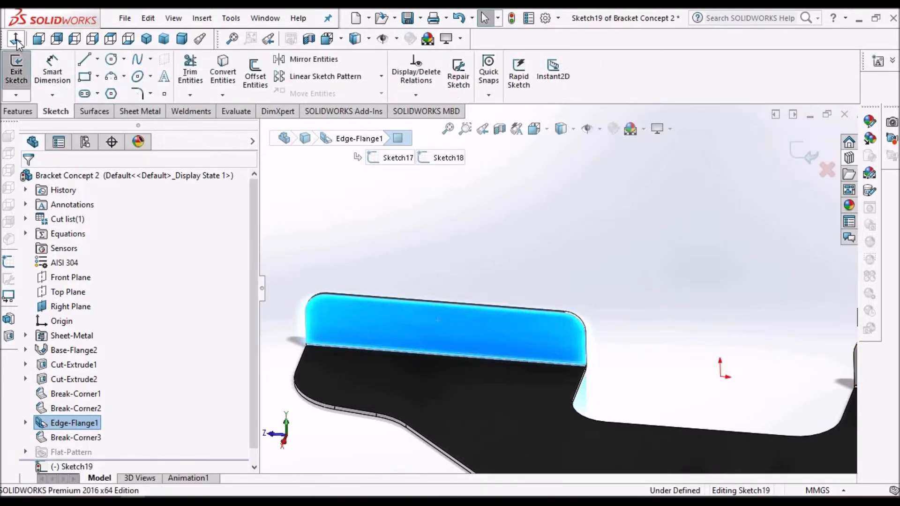
pyautogui.click(16, 41)
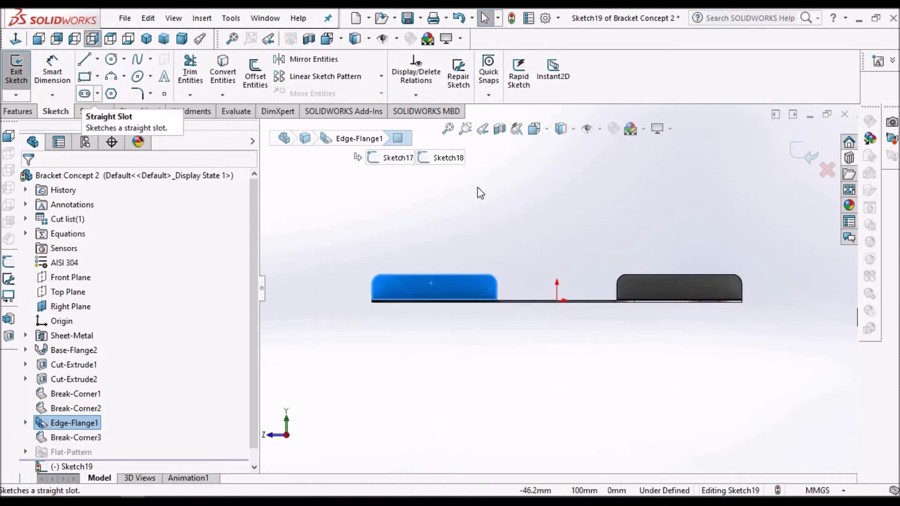
# Switch to wireframe display and sketch a straight slot on the first flange, about 28 mm between centres and 10 mm wide
pyautogui.click(567, 132)
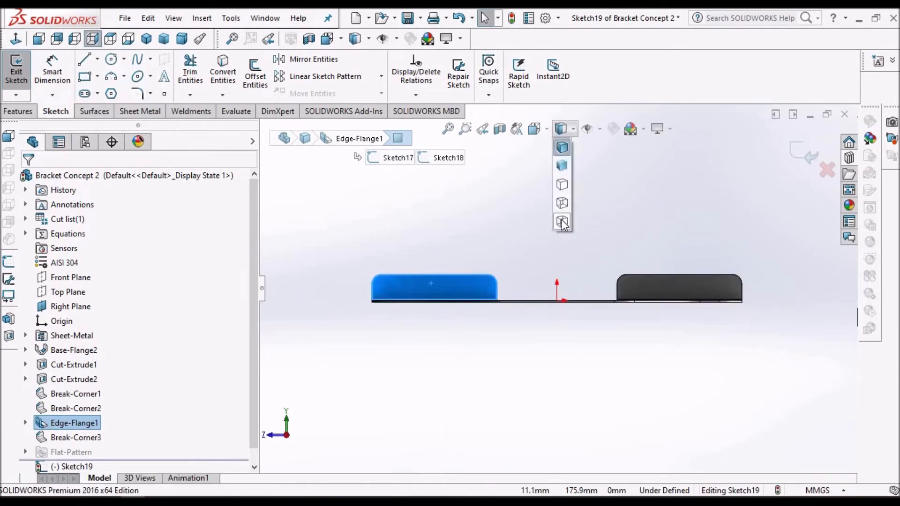
pyautogui.click(562, 222)
pyautogui.scroll(-3, 381, 273)
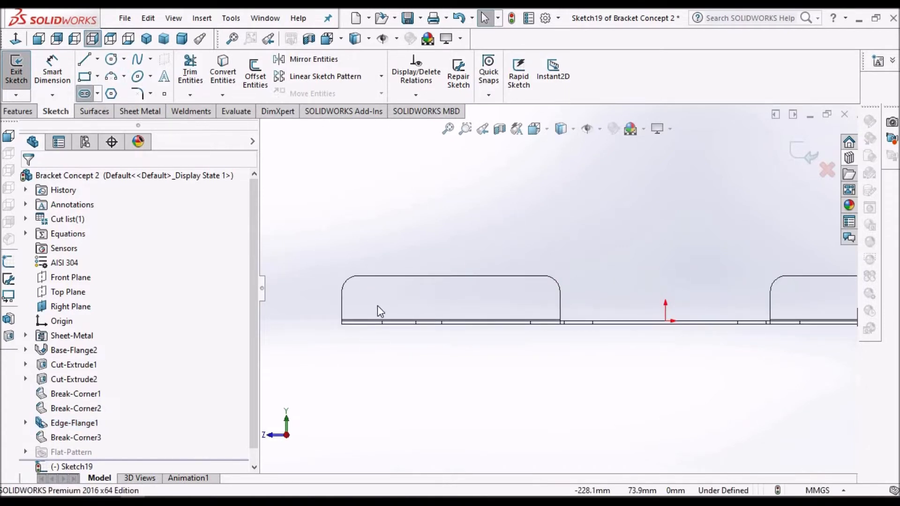
pyautogui.scroll(-2, 396, 297)
pyautogui.scroll(-2, 450, 294)
pyautogui.click(384, 292)
pyautogui.click(461, 280)
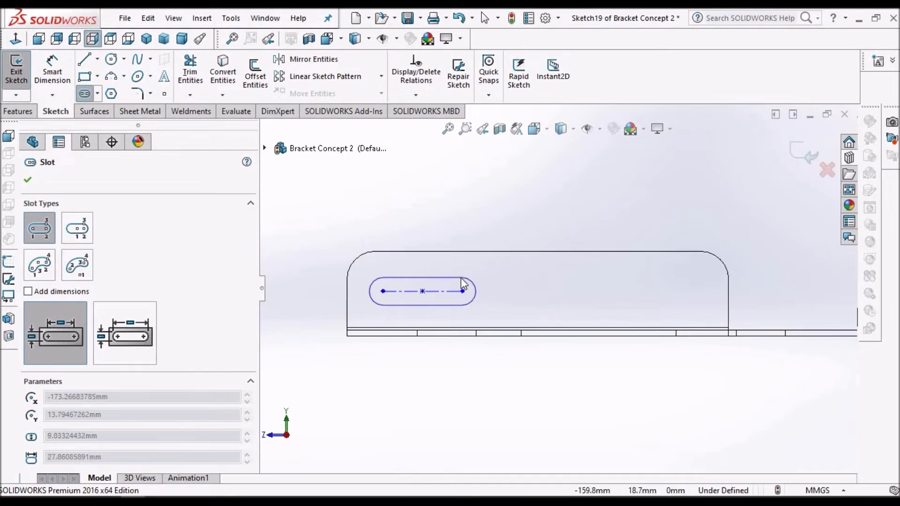
pyautogui.click(460, 278)
pyautogui.rightClick(377, 199)
pyautogui.click(383, 205)
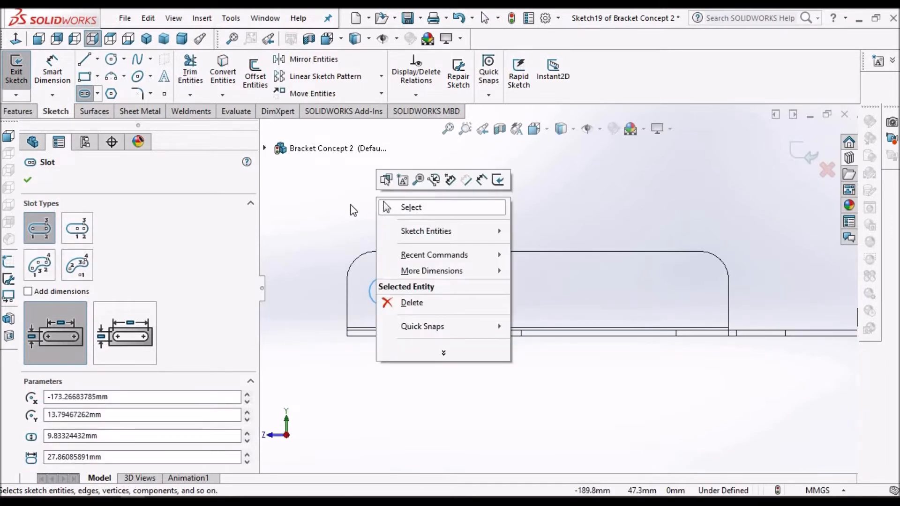
# Dimension the slot 8 mm wide and 30 mm between centres, 10 mm below the flange's upper edge, its midpoint 35 mm from the side edge
pyautogui.click(58, 66)
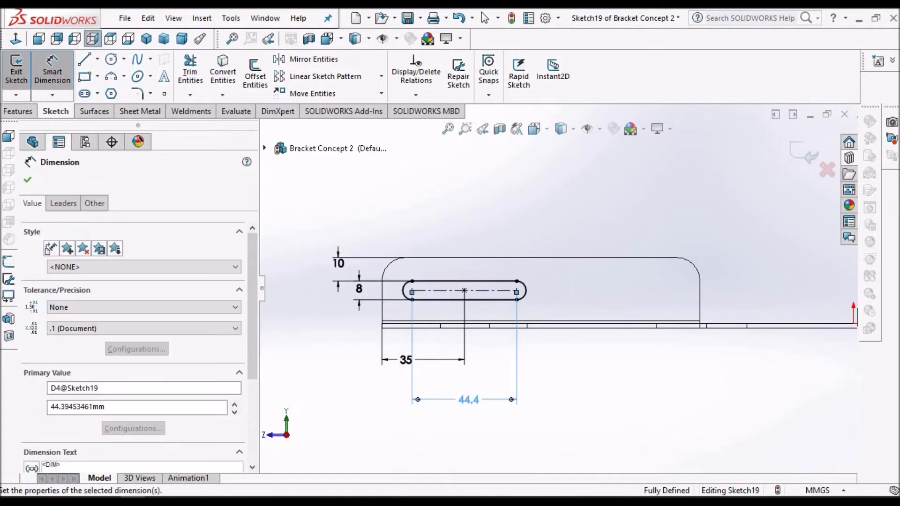
pyautogui.write('30')
pyautogui.press('Return')
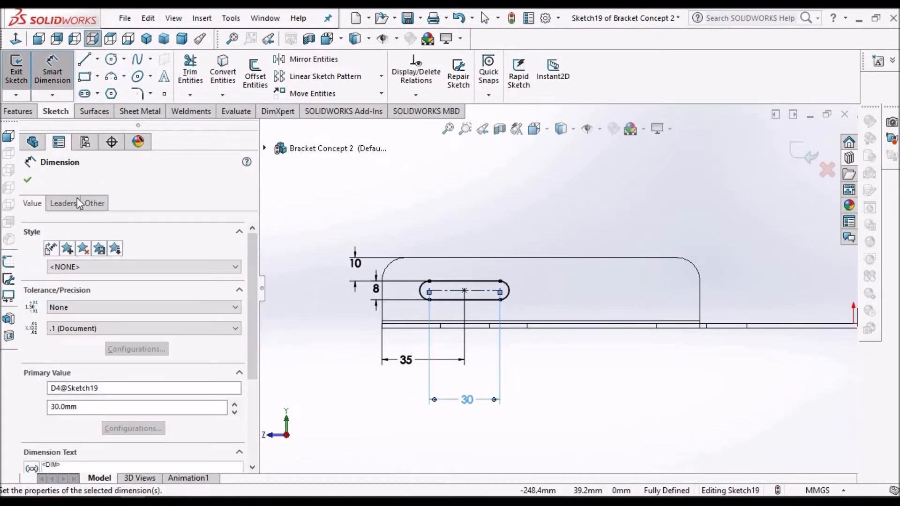
pyautogui.click(664, 438)
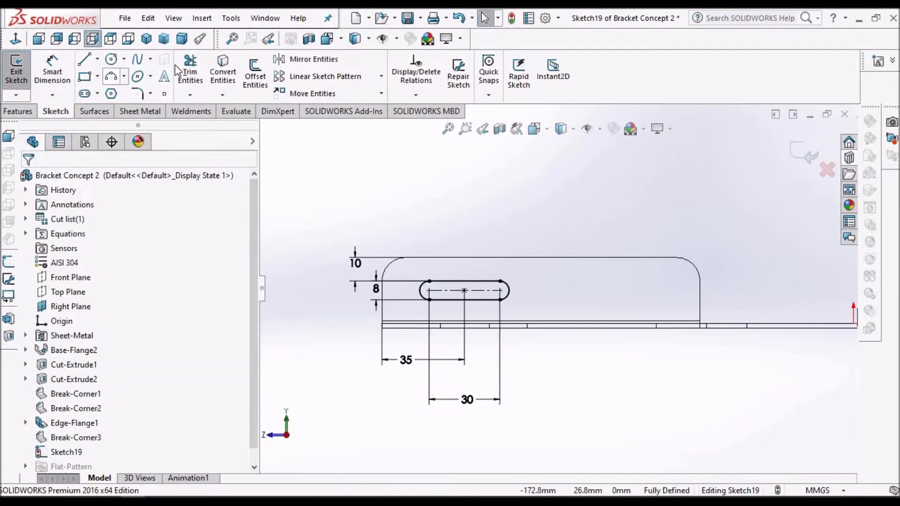
# Draw a vertical centerline downward from the midpoint of the flange's upper edge
pyautogui.click(98, 60)
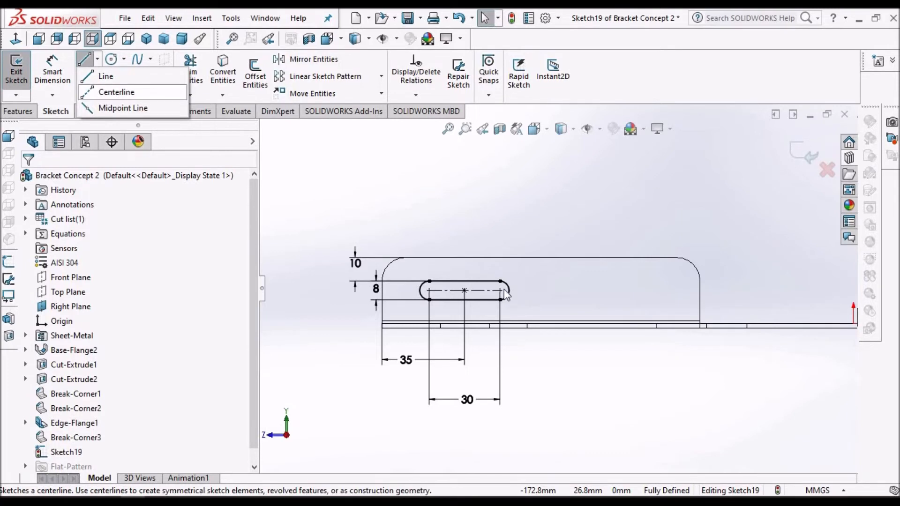
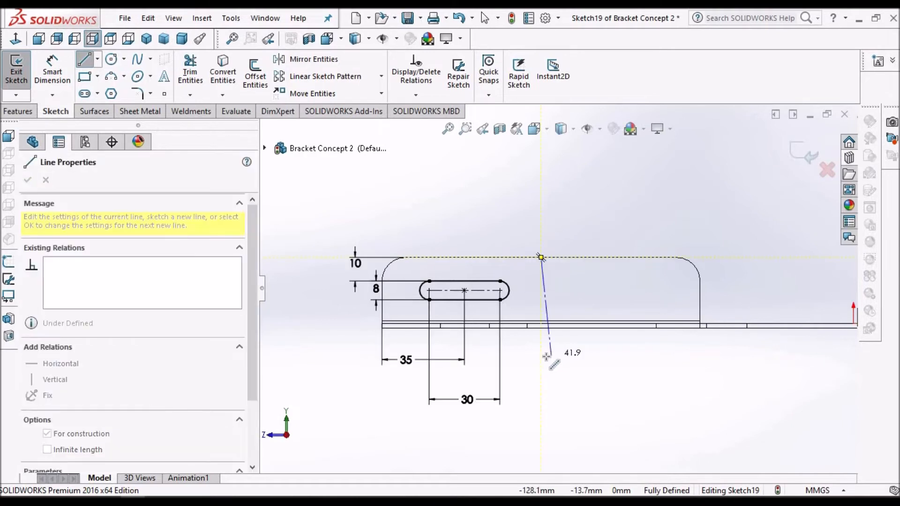
pyautogui.rightClick(419, 169)
pyautogui.click(436, 178)
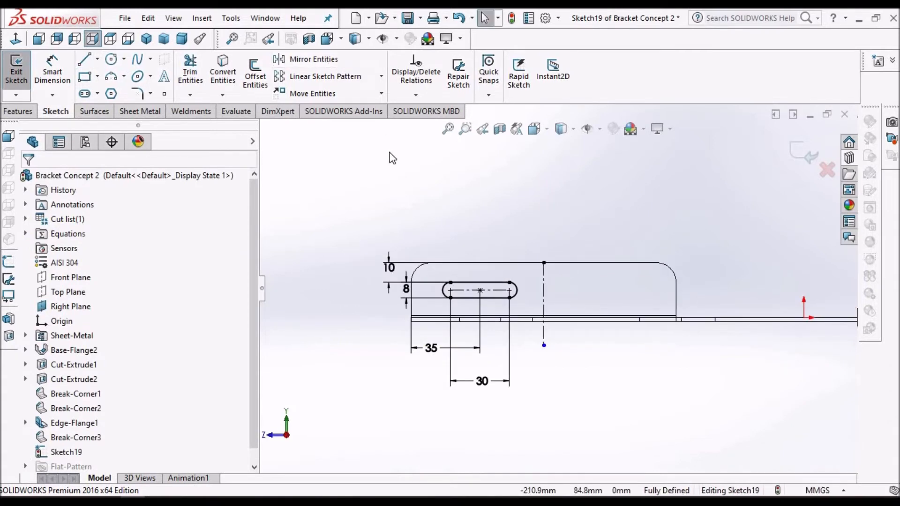
# Mirror the slot about the vertical centerline to place a matching slot on the other half of the flange
pyautogui.click(313, 59)
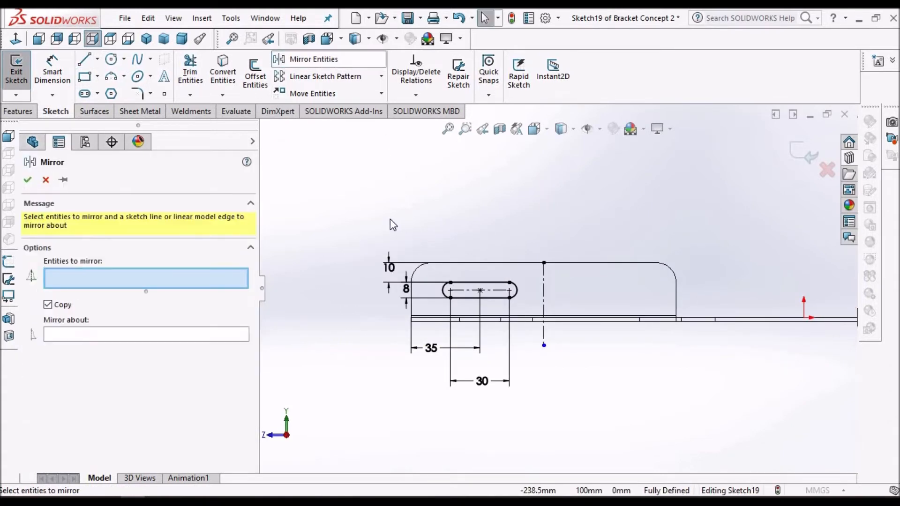
pyautogui.moveTo(385, 230); pyautogui.dragTo(534, 370)
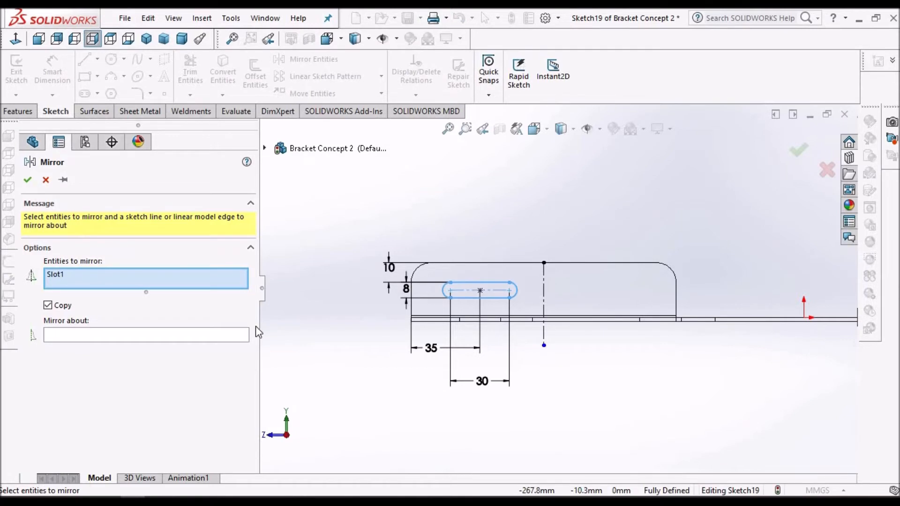
pyautogui.click(176, 335)
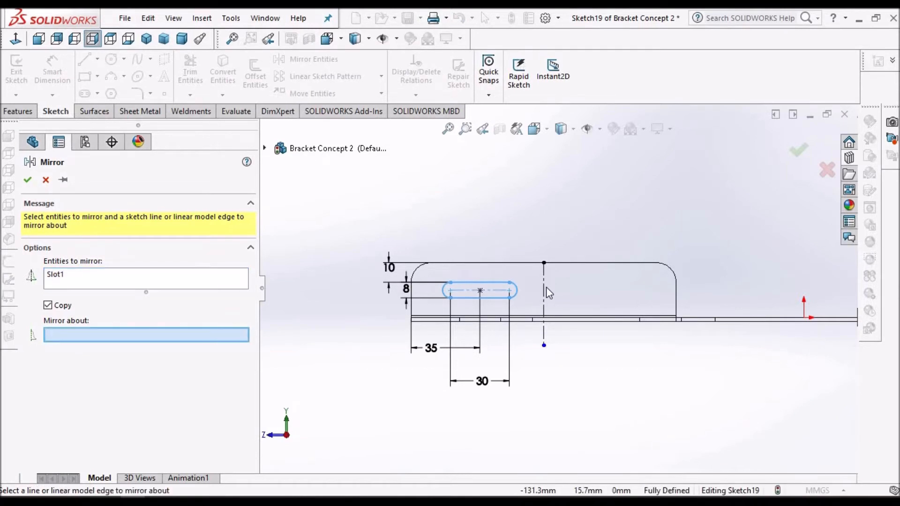
pyautogui.click(545, 288)
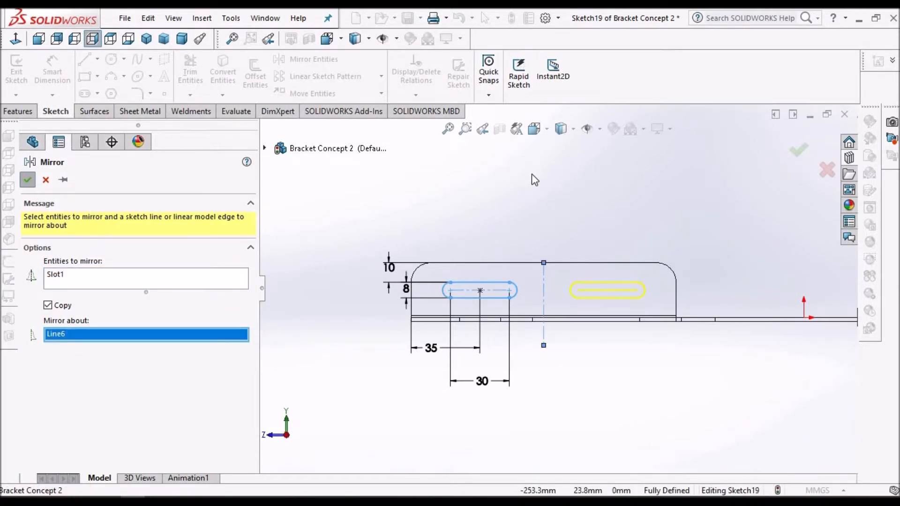
pyautogui.press('Return')
pyautogui.scroll(-3, 533, 227)
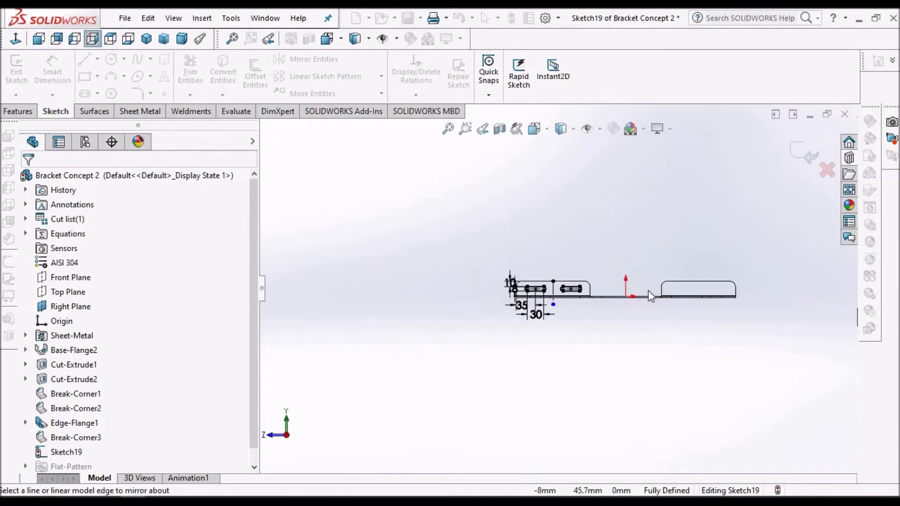
pyautogui.scroll(5, 593, 295)
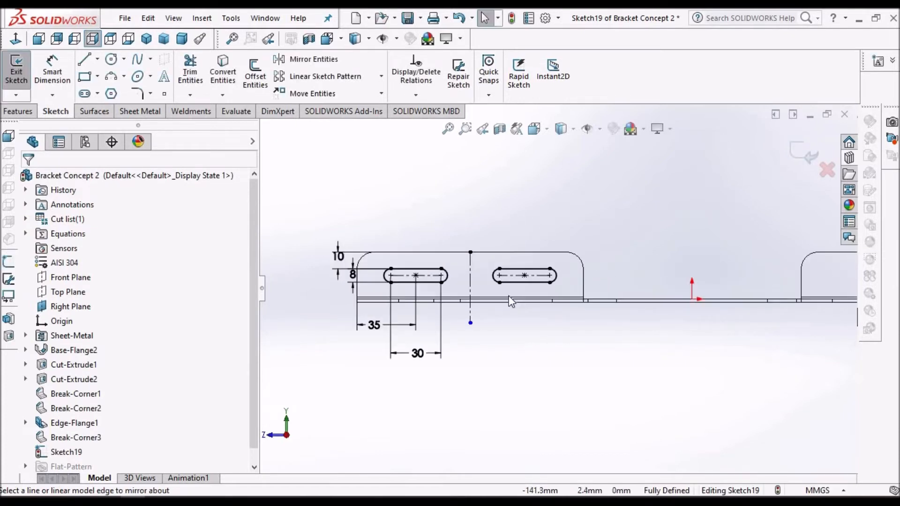
pyautogui.scroll(1, 757, 303)
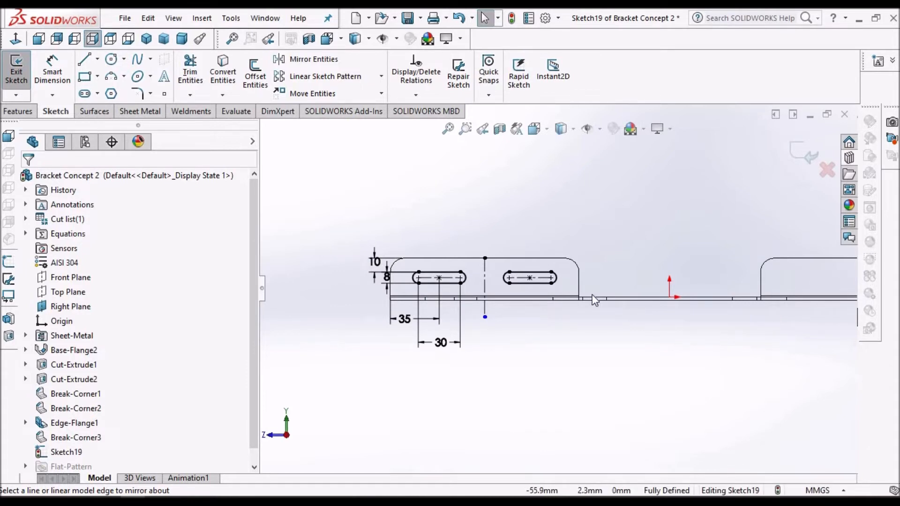
# Cut both sketched slots through the flange as a blind normal cut linked to the sheet thickness, and restore the shaded display
pyautogui.click(796, 153)
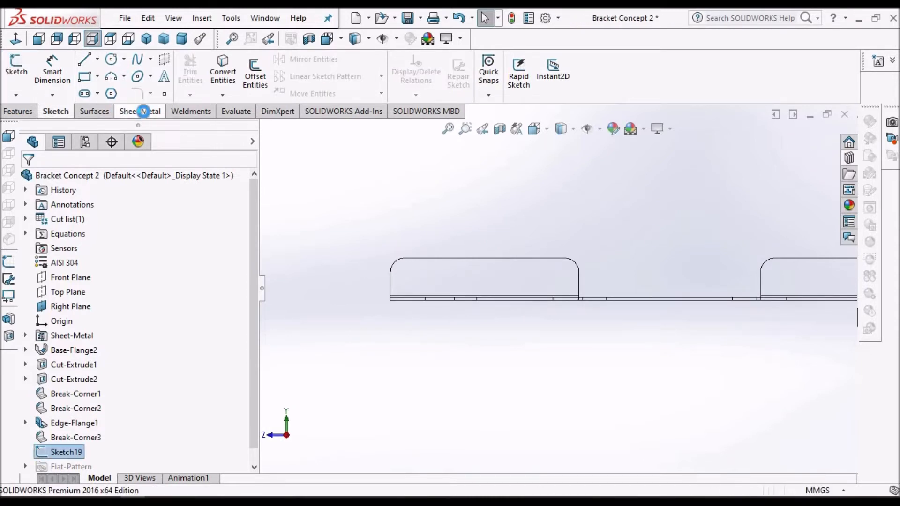
pyautogui.click(144, 113)
pyautogui.click(420, 59)
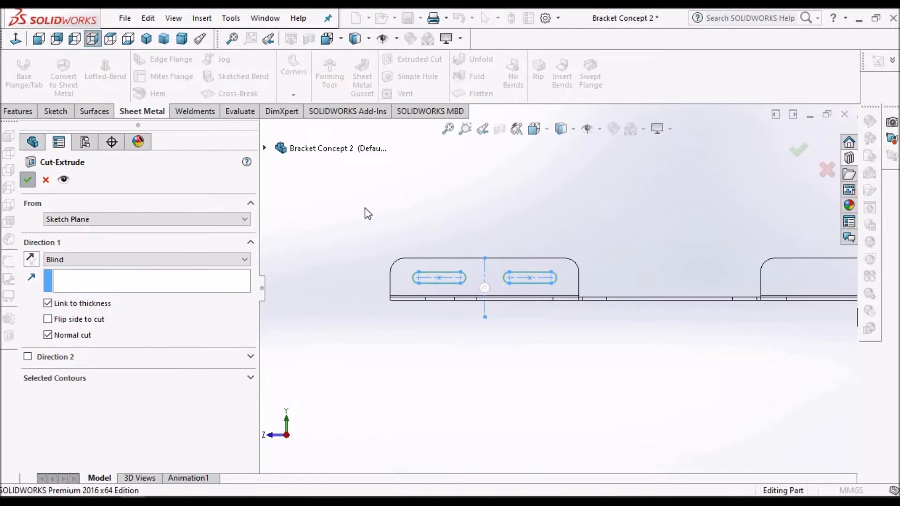
pyautogui.click(571, 131)
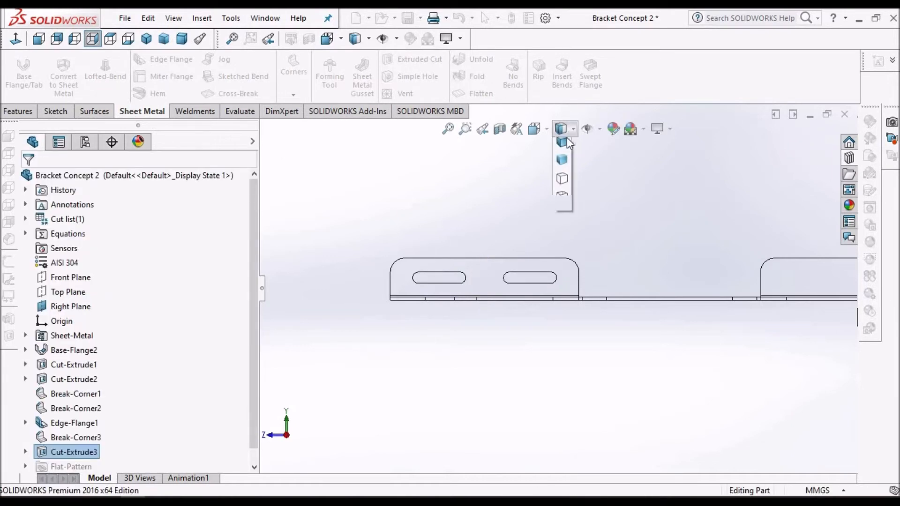
pyautogui.click(565, 165)
# Examine the two slot cuts in the first flange and the surrounding bracket from several angles
pyautogui.scroll(-4, 508, 272)
pyautogui.moveTo(531, 291); pyautogui.dragTo(574, 281, button='middle')
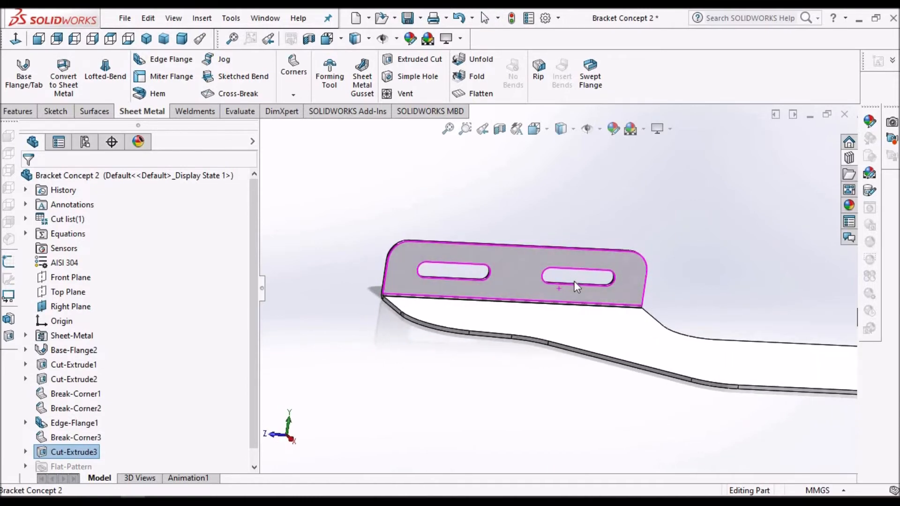
pyautogui.scroll(-3, 548, 286)
pyautogui.moveTo(455, 266)
pyautogui.mouseDown(button='middle')
pyautogui.moveTo(452, 227)
pyautogui.moveTo(518, 227)
pyautogui.moveTo(469, 262)
pyautogui.moveTo(461, 288)
pyautogui.moveTo(463, 270)
pyautogui.mouseUp(button='middle')
pyautogui.scroll(3, 450, 272)
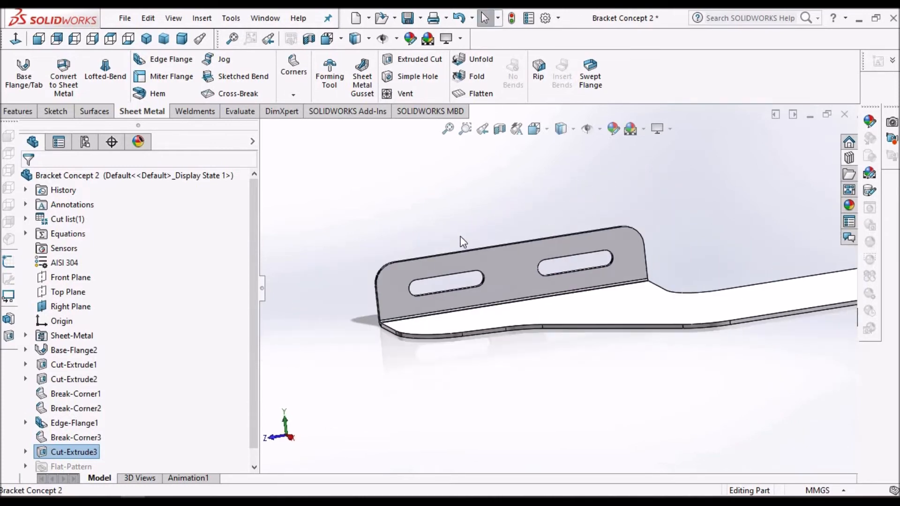
pyautogui.click(466, 233)
pyautogui.scroll(-3, 674, 285)
pyautogui.scroll(1, 531, 256)
pyautogui.moveTo(535, 254); pyautogui.dragTo(519, 266, button='middle')
pyautogui.scroll(1, 519, 266)
pyautogui.scroll(3, 628, 255)
pyautogui.moveTo(617, 294); pyautogui.dragTo(567, 293, button='middle')
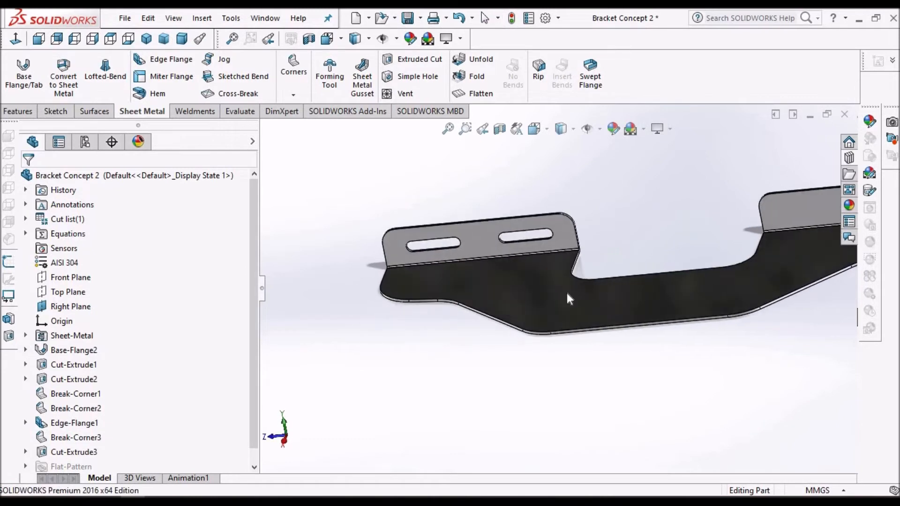
# Mirror the slot cut feature about the Front Plane onto the second flange
pyautogui.click(254, 467)
pyautogui.click(74, 438)
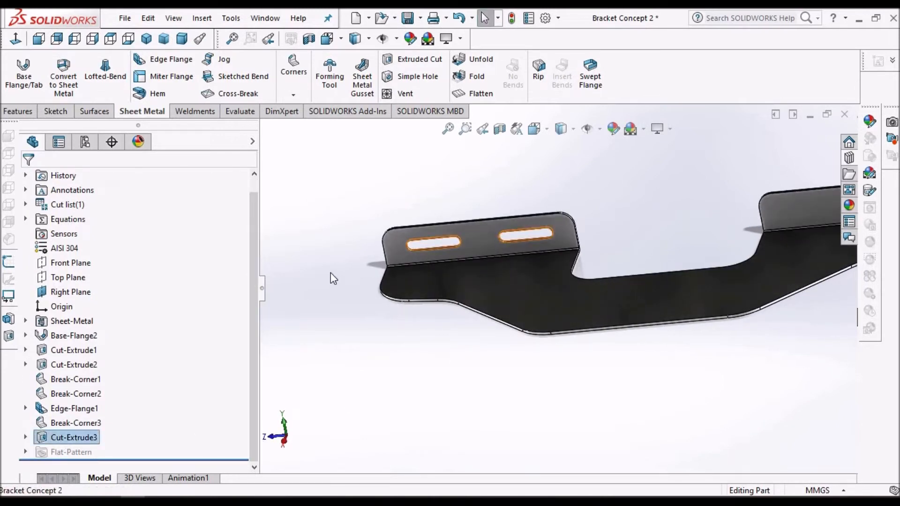
pyautogui.click(14, 111)
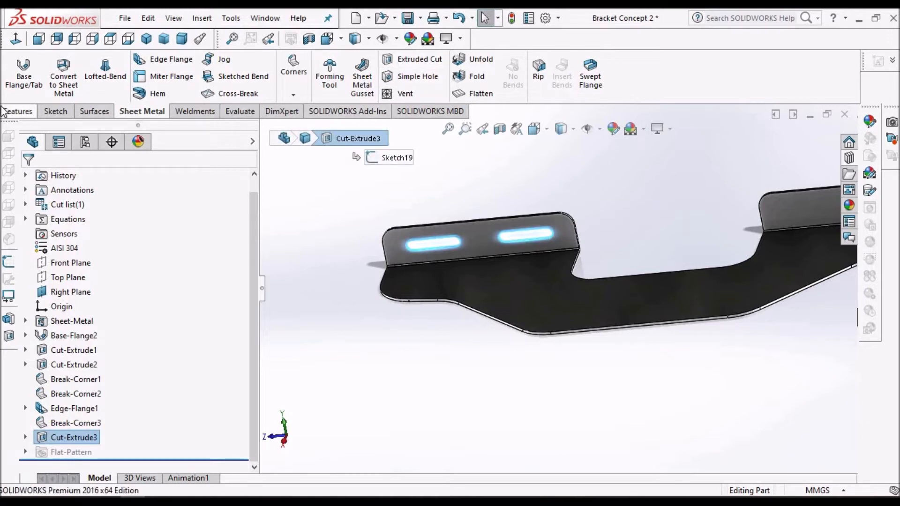
pyautogui.click(392, 95)
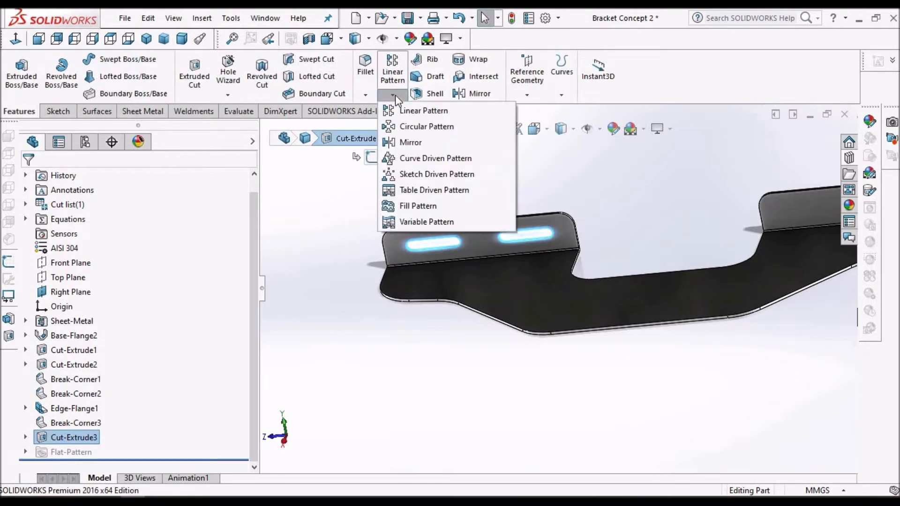
pyautogui.click(410, 142)
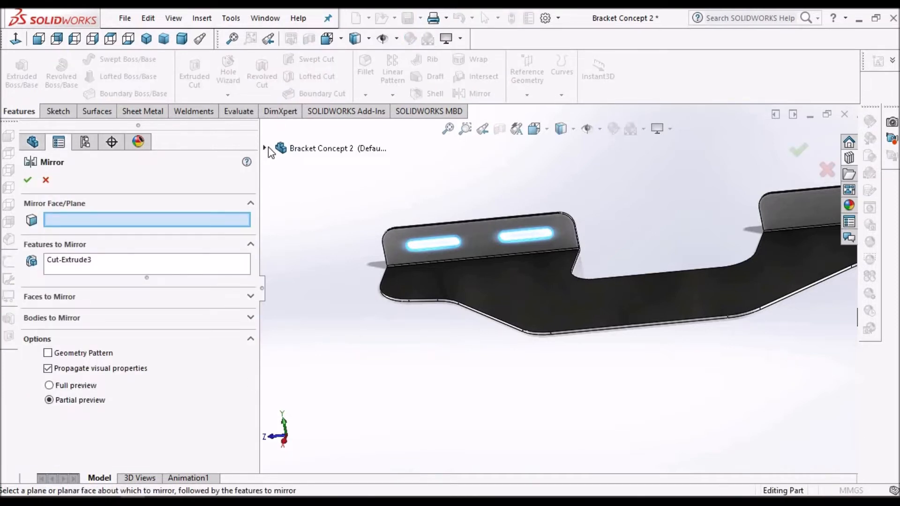
pyautogui.click(265, 149)
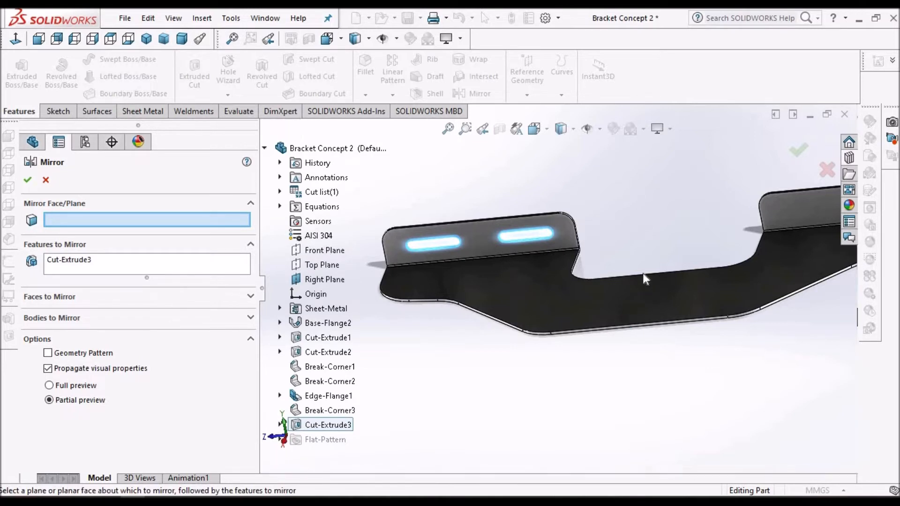
pyautogui.scroll(4, 321, 266)
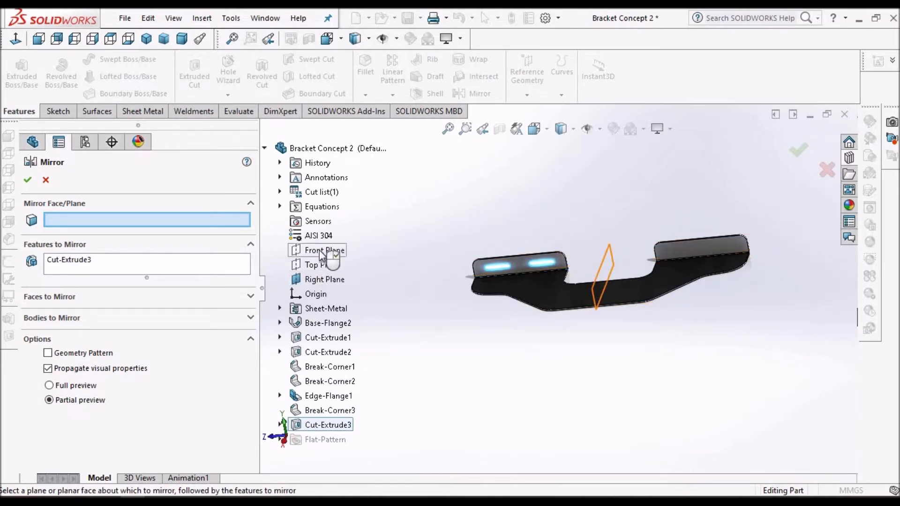
pyautogui.click(322, 256)
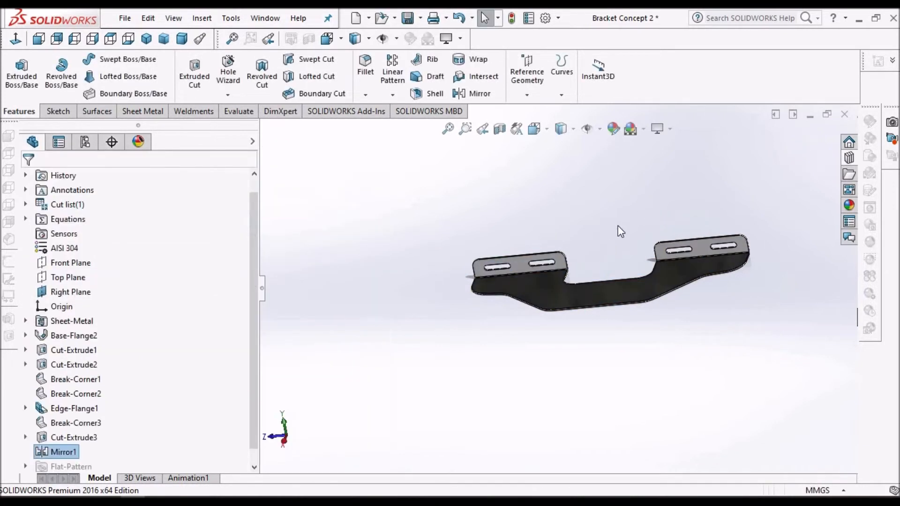
# Save the bracket part and inspect the slots on both flanges, starting from the isometric view
pyautogui.scroll(-2, 594, 276)
pyautogui.hotkey('ctrl', '7')
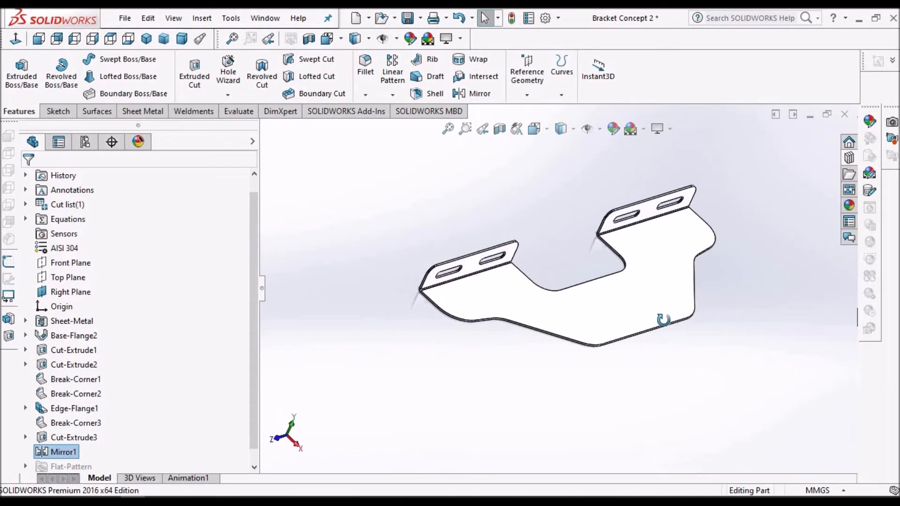
pyautogui.moveTo(616, 325); pyautogui.dragTo(633, 345, button='middle')
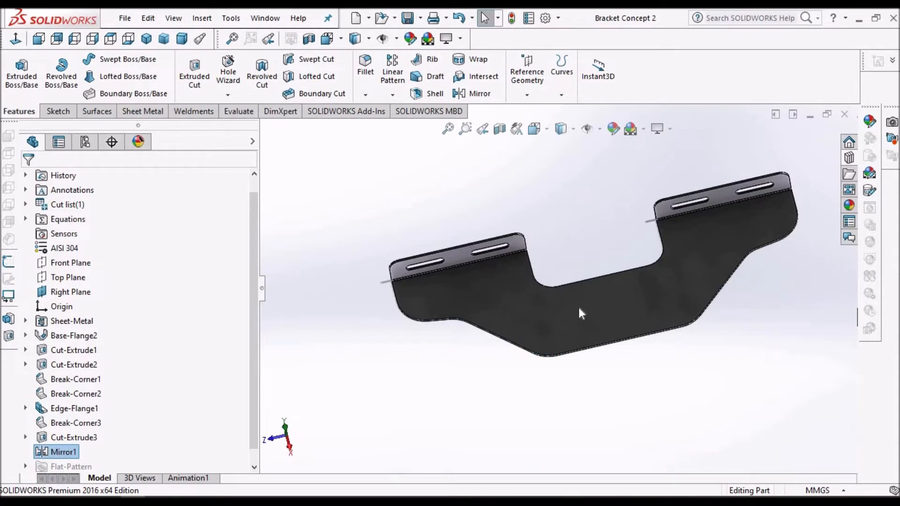
pyautogui.scroll(-5, 551, 325)
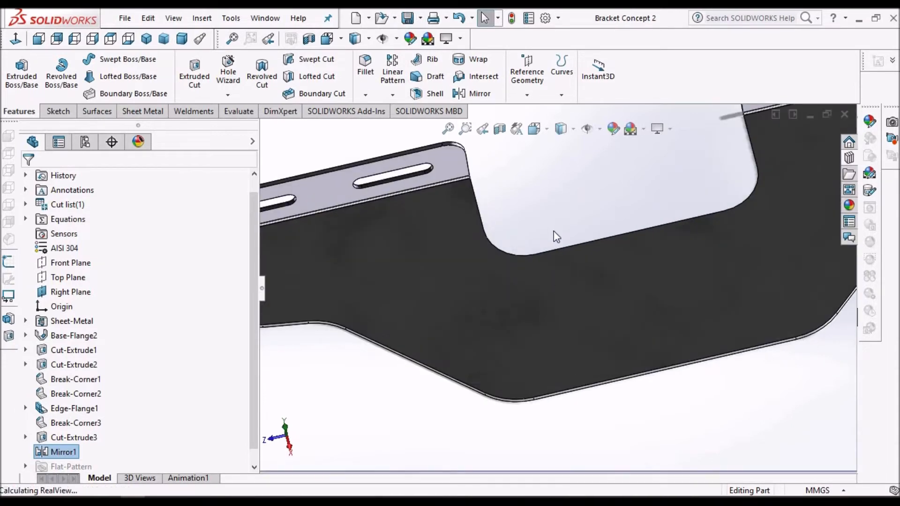
pyautogui.scroll(2, 542, 323)
pyautogui.moveTo(543, 303); pyautogui.dragTo(541, 332, button='middle')
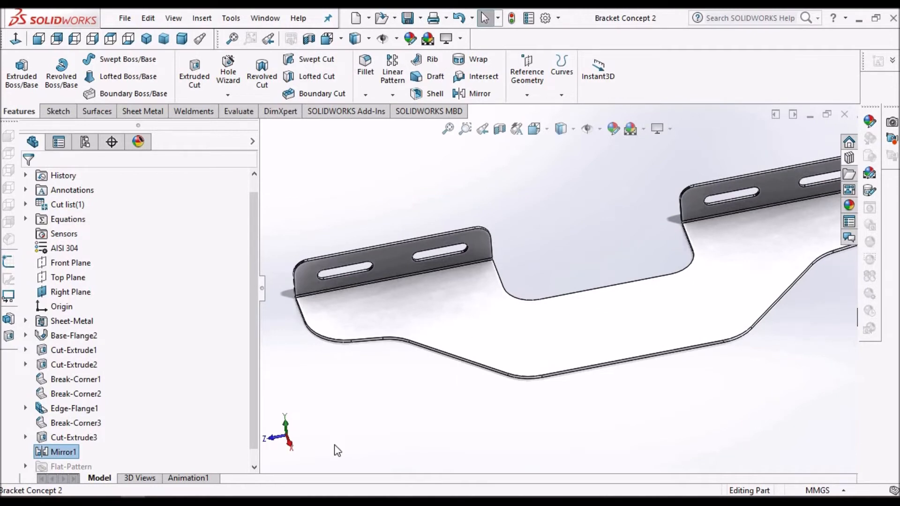
# Switch to the Asmbly assembly and examine how the slotted Bracket Concept 2 sits against the sound bar
pyautogui.click(266, 18)
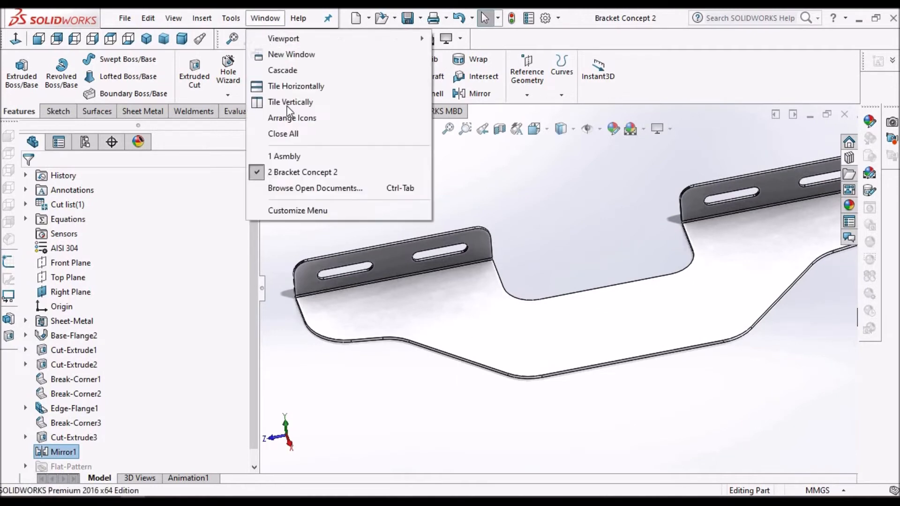
pyautogui.click(286, 156)
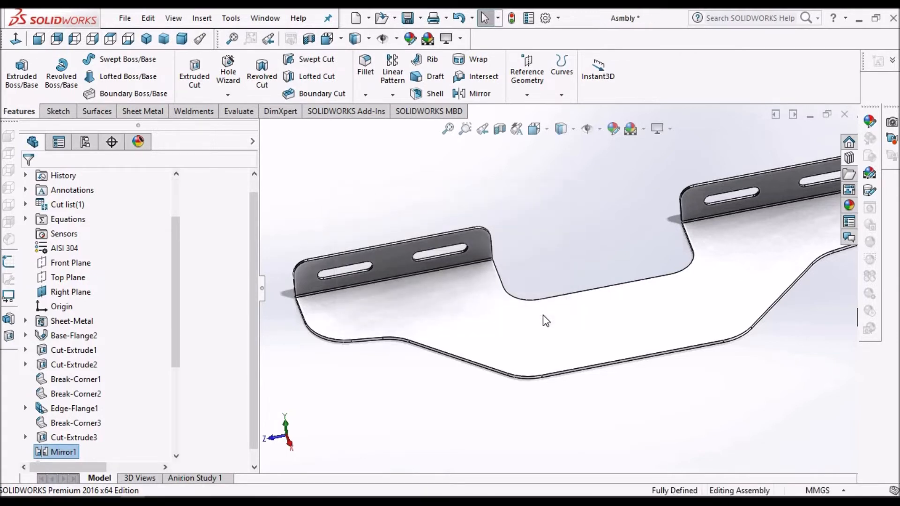
pyautogui.scroll(5, 516, 346)
pyautogui.moveTo(491, 266); pyautogui.dragTo(334, 143, button='middle')
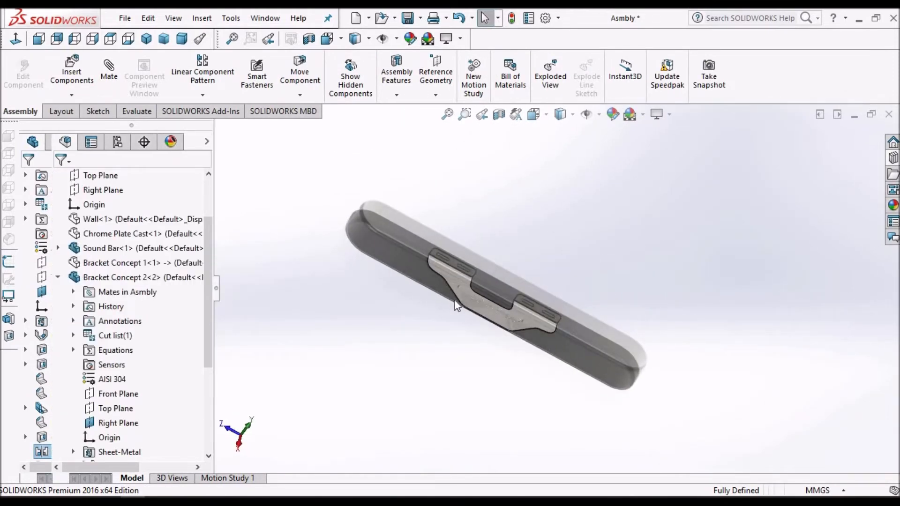
pyautogui.scroll(-5, 465, 291)
pyautogui.scroll(-3, 436, 310)
pyautogui.moveTo(425, 308); pyautogui.dragTo(448, 239, button='middle')
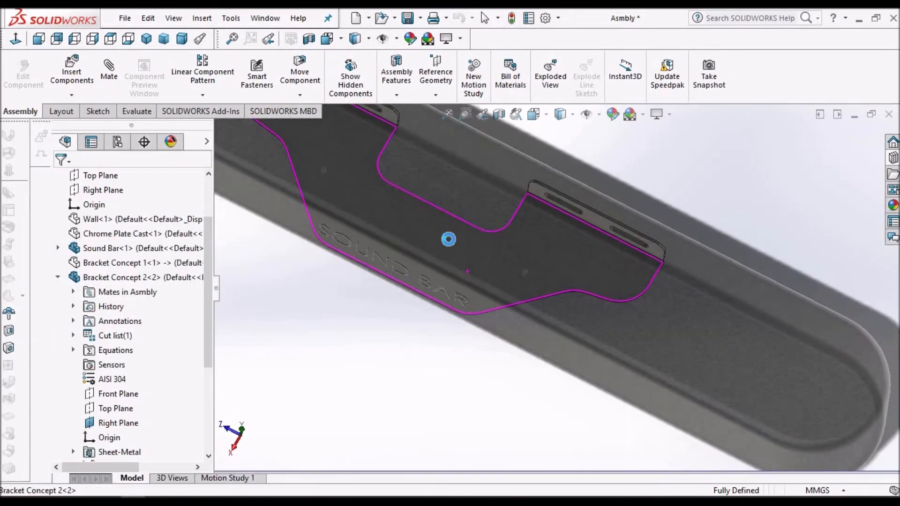
# Examine the sound bar's screw hole behind the bracket and the area of the base flange covering it
pyautogui.scroll(-2, 527, 286)
pyautogui.moveTo(528, 290); pyautogui.dragTo(549, 276, button='middle')
pyautogui.scroll(-3, 547, 281)
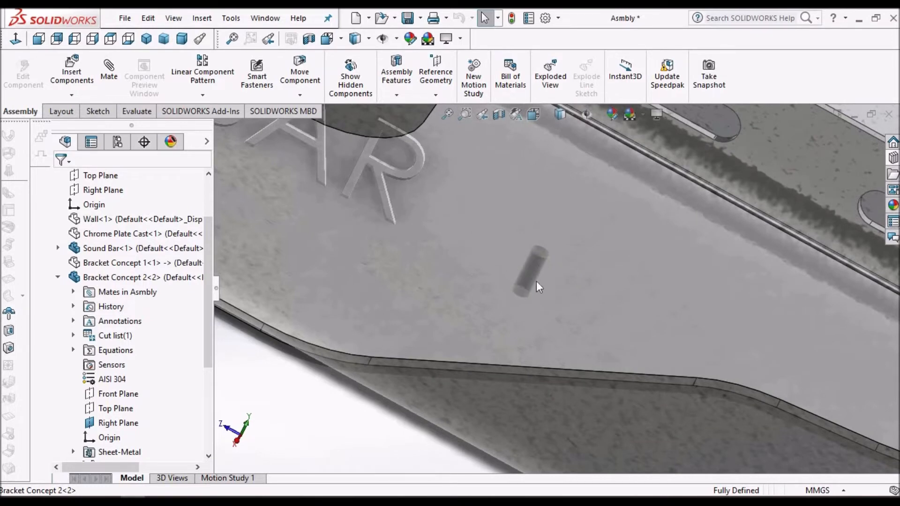
pyautogui.scroll(5, 527, 276)
pyautogui.moveTo(559, 265); pyautogui.dragTo(565, 313, button='middle')
pyautogui.scroll(-2, 545, 287)
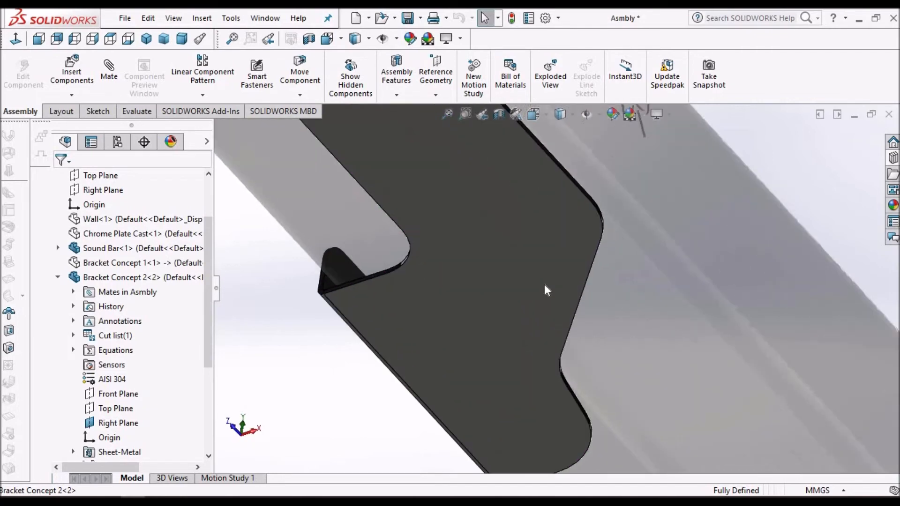
pyautogui.scroll(2, 524, 293)
pyautogui.moveTo(524, 291); pyautogui.dragTo(536, 265, button='middle')
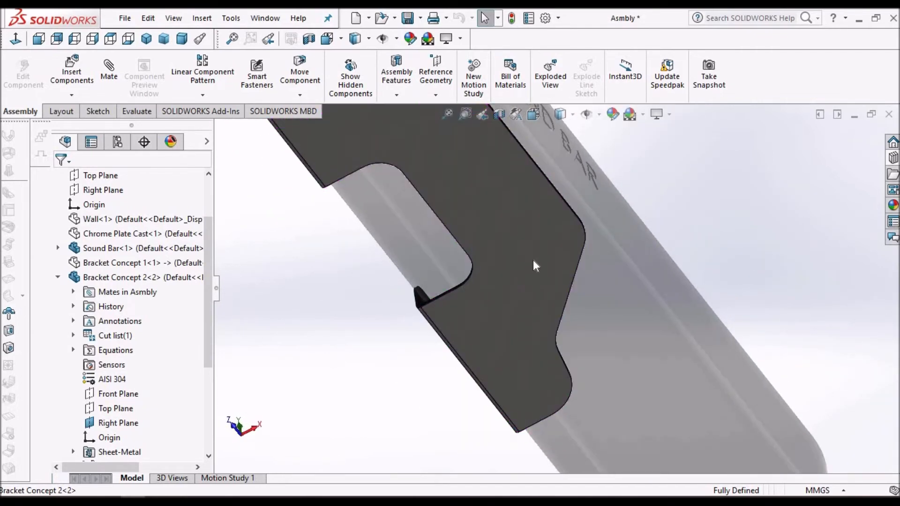
# Open the Bracket Concept 2 part and add a blind 10 mm simple hole, linked to thickness, on the base flange face
pyautogui.click(535, 262)
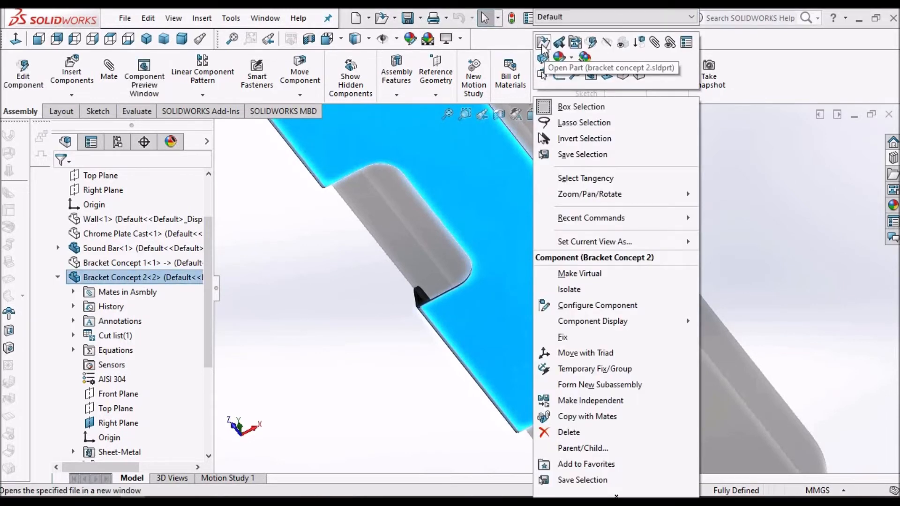
pyautogui.click(542, 45)
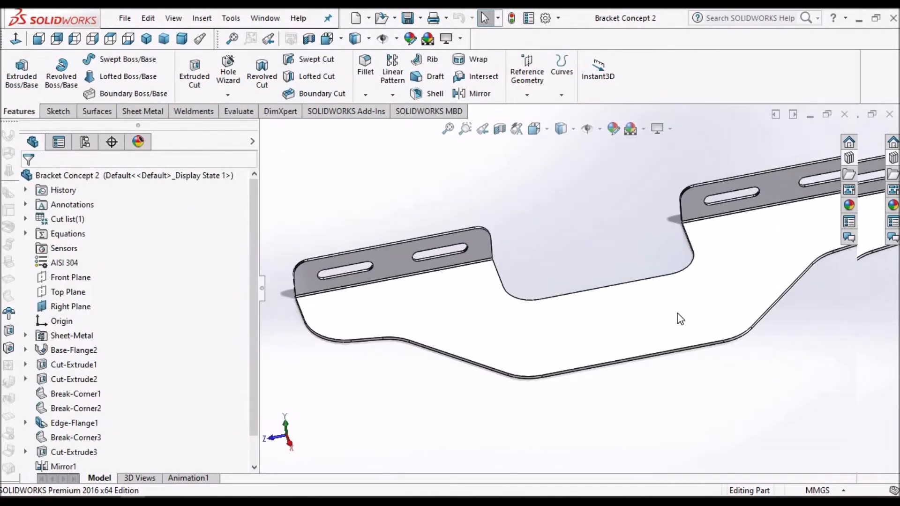
pyautogui.click(677, 313)
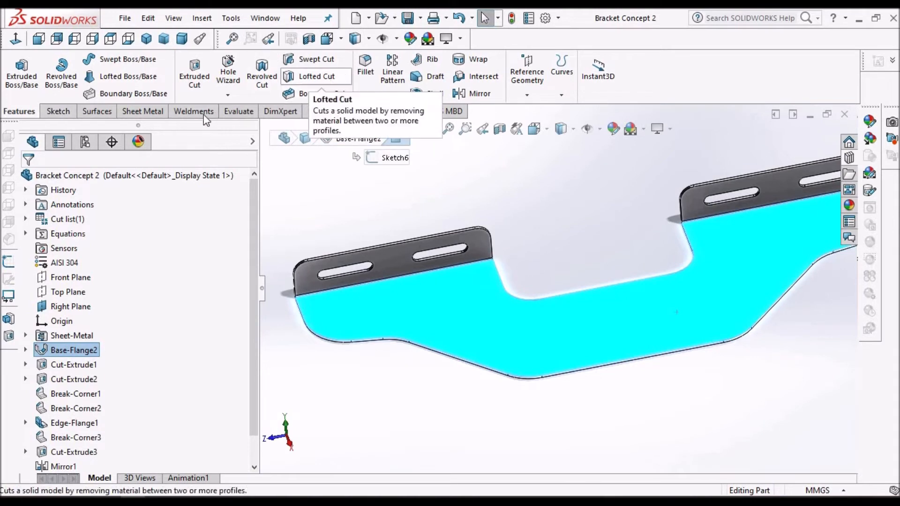
pyautogui.click(149, 111)
pyautogui.click(415, 81)
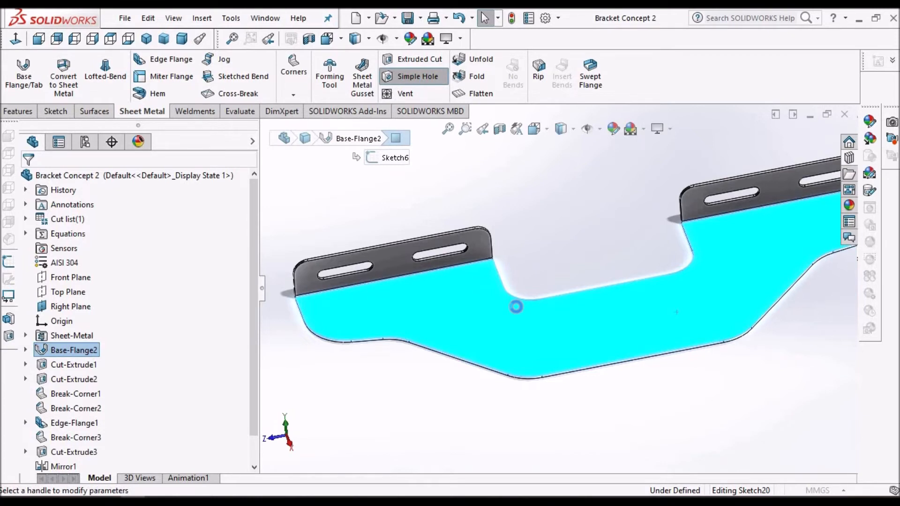
pyautogui.click(517, 307)
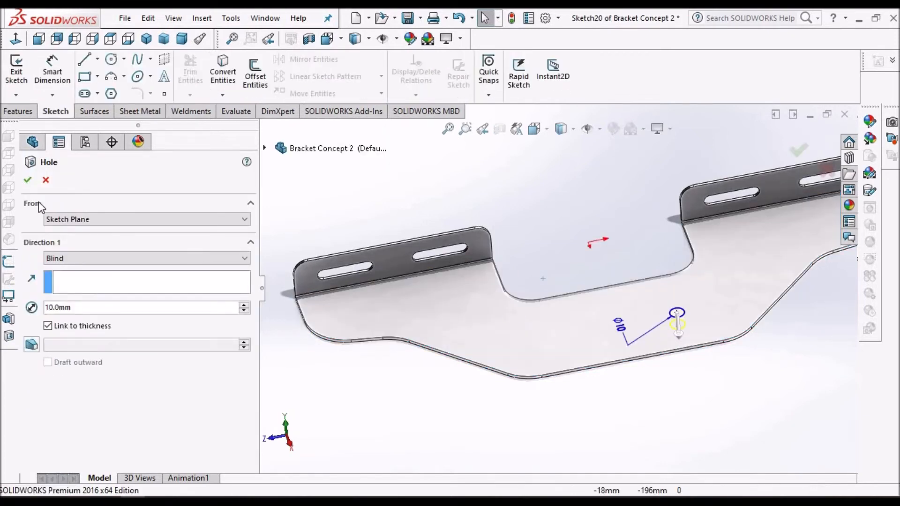
pyautogui.click(27, 182)
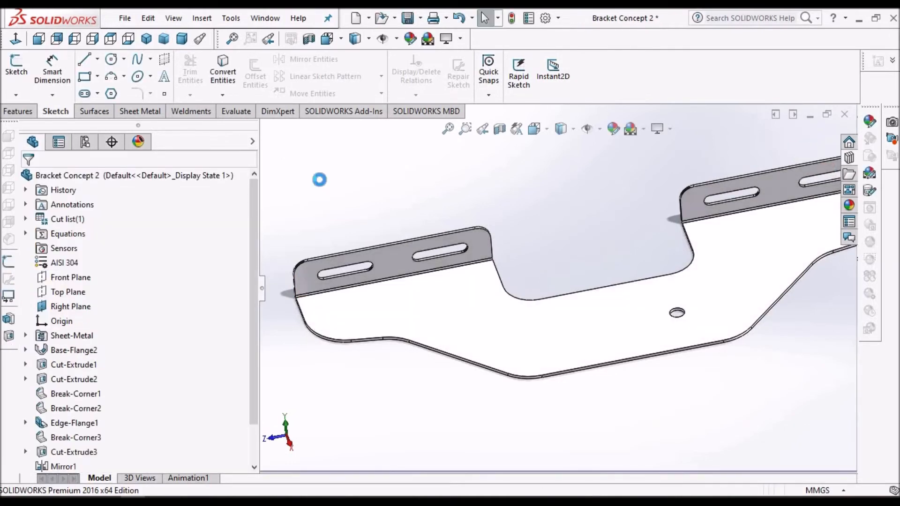
# Return to the Asmbly assembly and rebuild it with the changed bracket
pyautogui.scroll(-2, 717, 308)
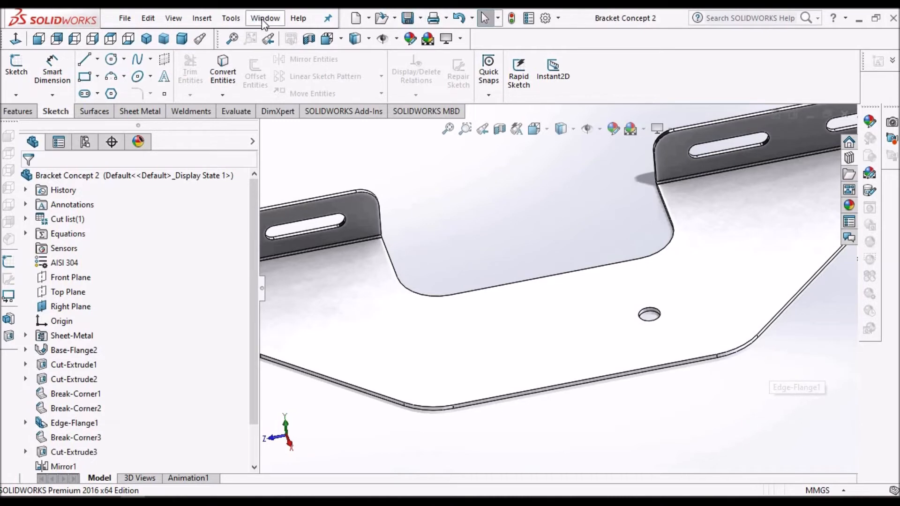
pyautogui.click(295, 159)
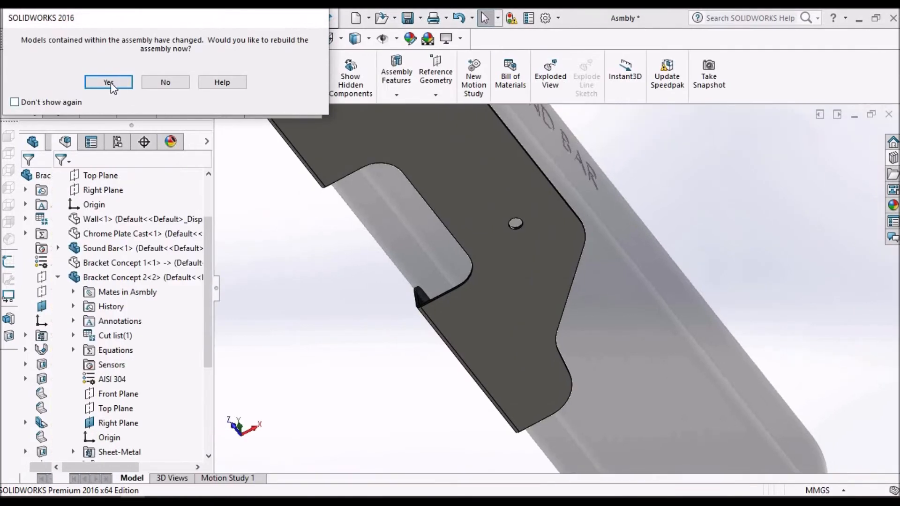
pyautogui.click(109, 83)
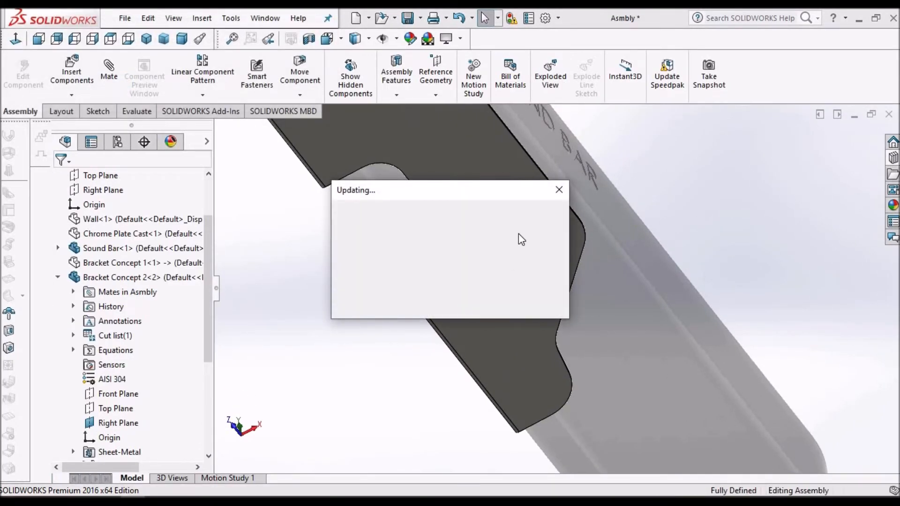
pyautogui.scroll(-3, 527, 234)
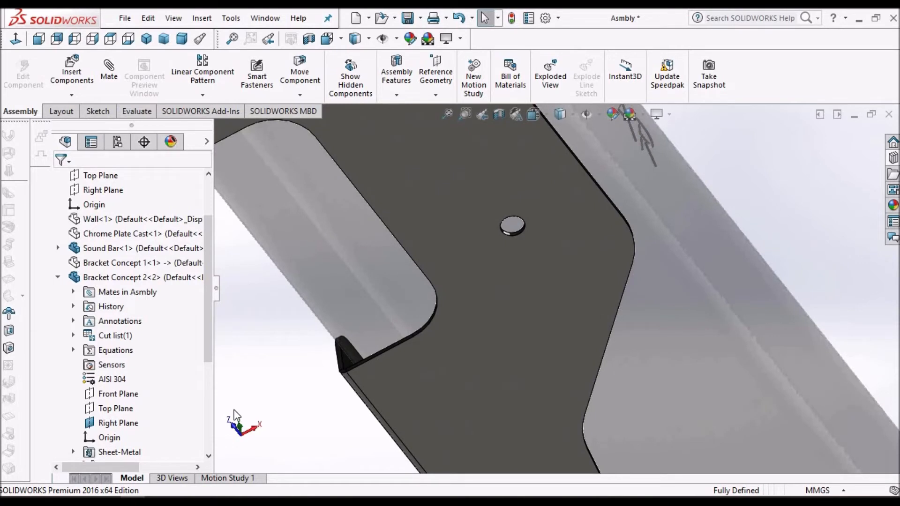
# Edit the sketch of the bracket's new hole in the assembly context and delete its 10 mm circle
pyautogui.moveTo(210, 361); pyautogui.dragTo(210, 447)
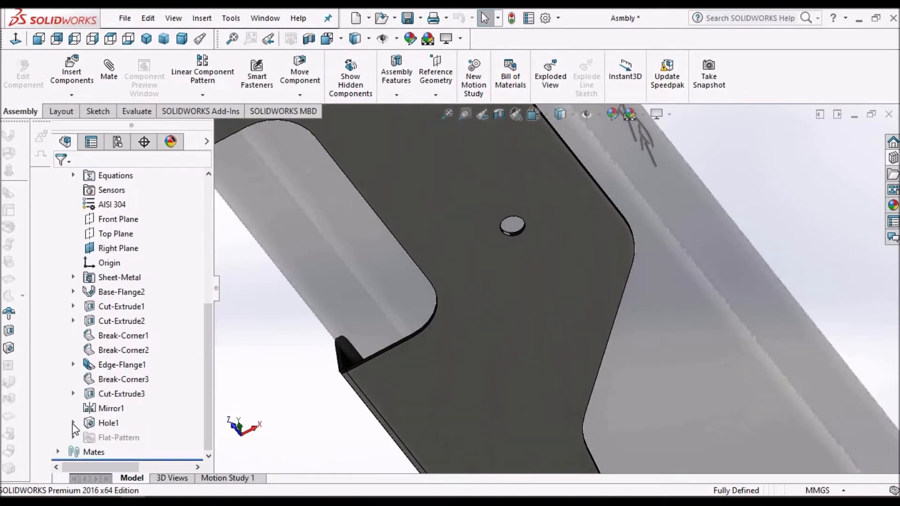
pyautogui.click(73, 423)
pyautogui.rightClick(121, 437)
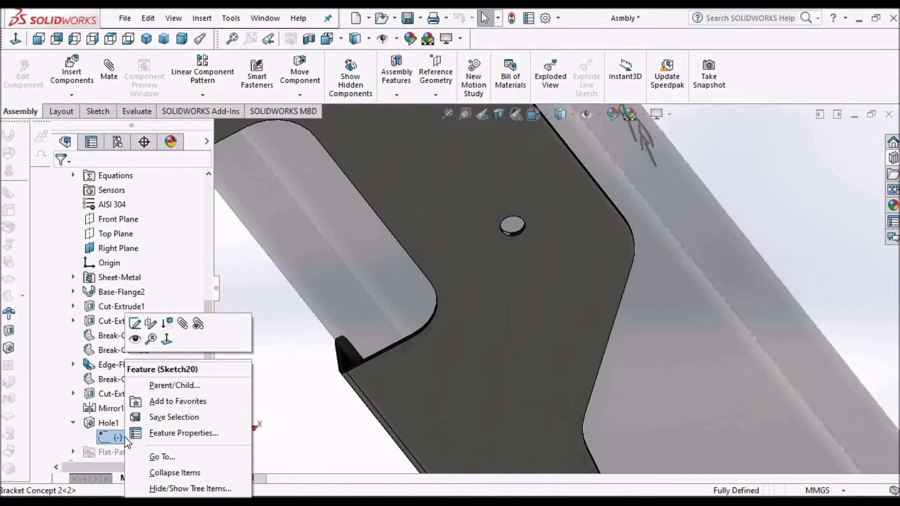
pyautogui.click(137, 323)
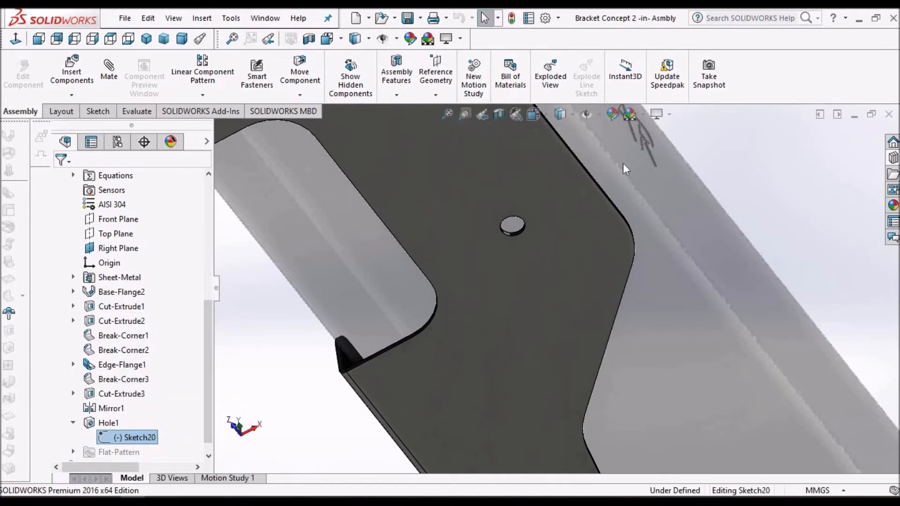
pyautogui.click(570, 130)
pyautogui.click(562, 222)
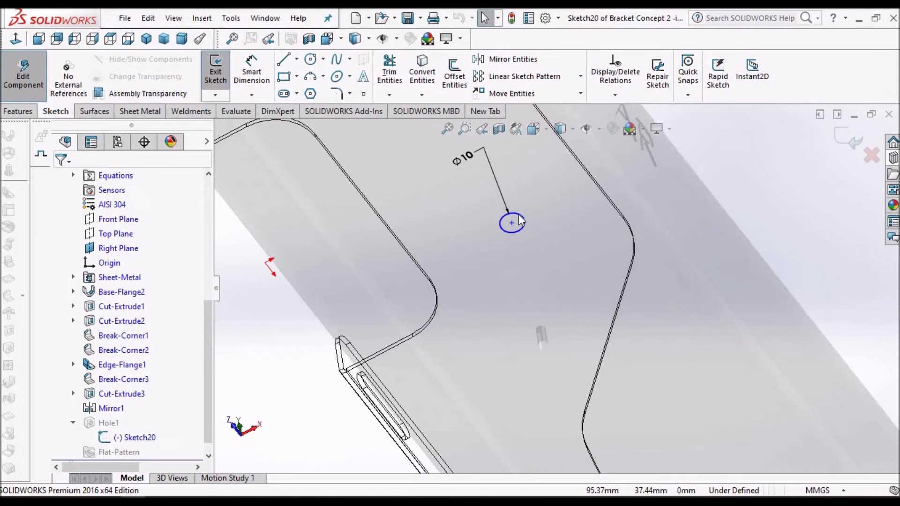
pyautogui.click(520, 220)
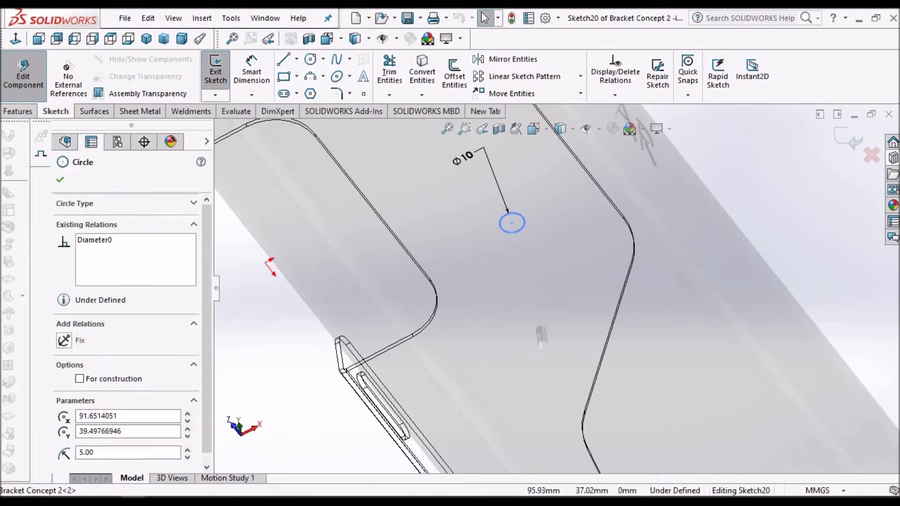
pyautogui.press('Delete')
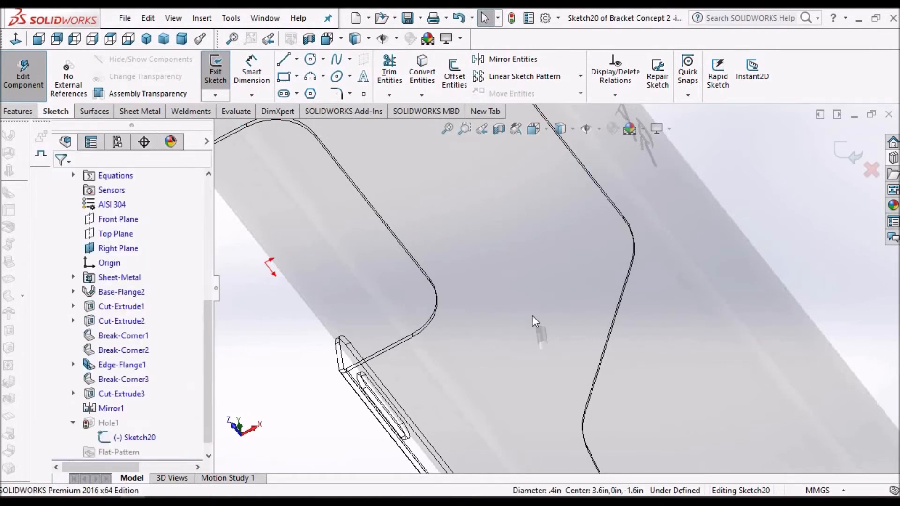
# Convert the circular edges of the sound bar's two screw holes into circles in the hole sketch
pyautogui.scroll(-6, 543, 344)
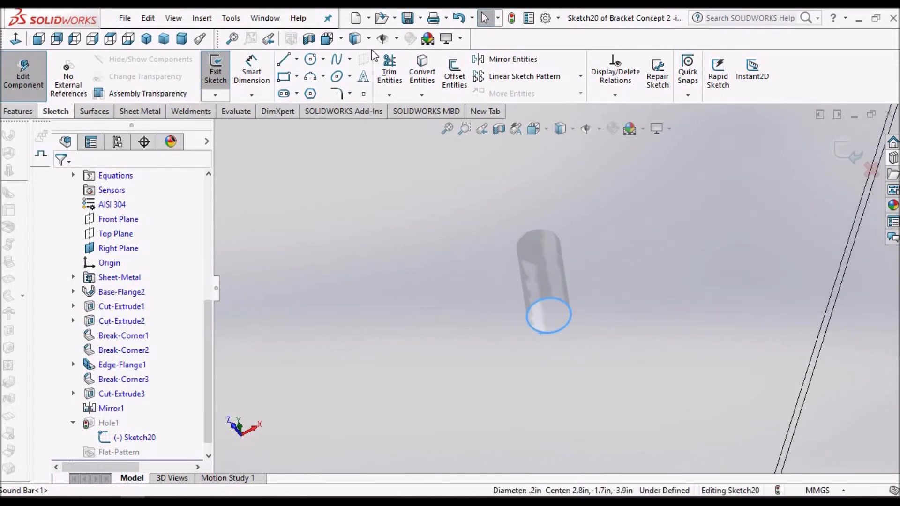
pyautogui.click(422, 70)
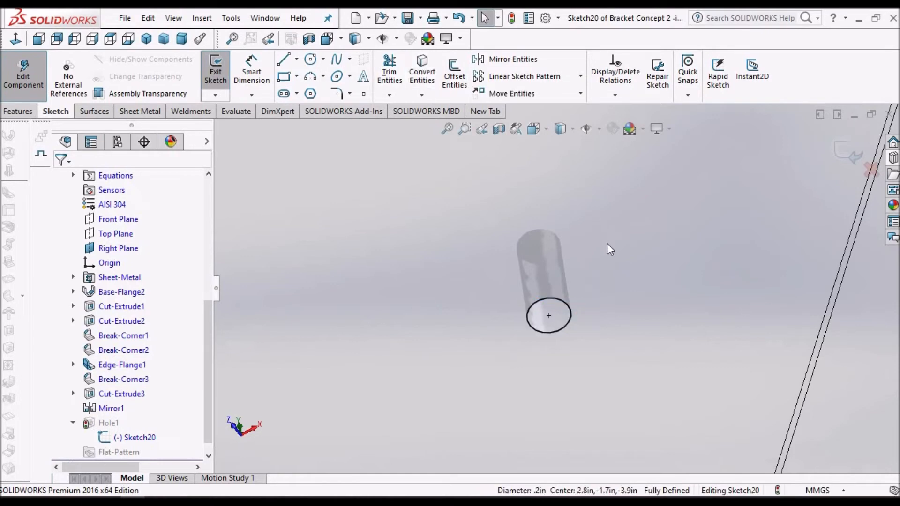
pyautogui.scroll(6, 606, 244)
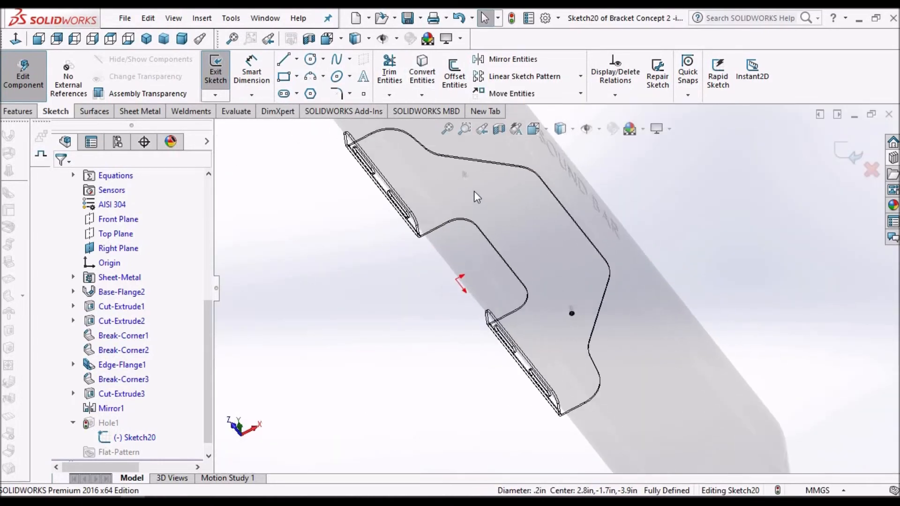
pyautogui.scroll(-10, 496, 207)
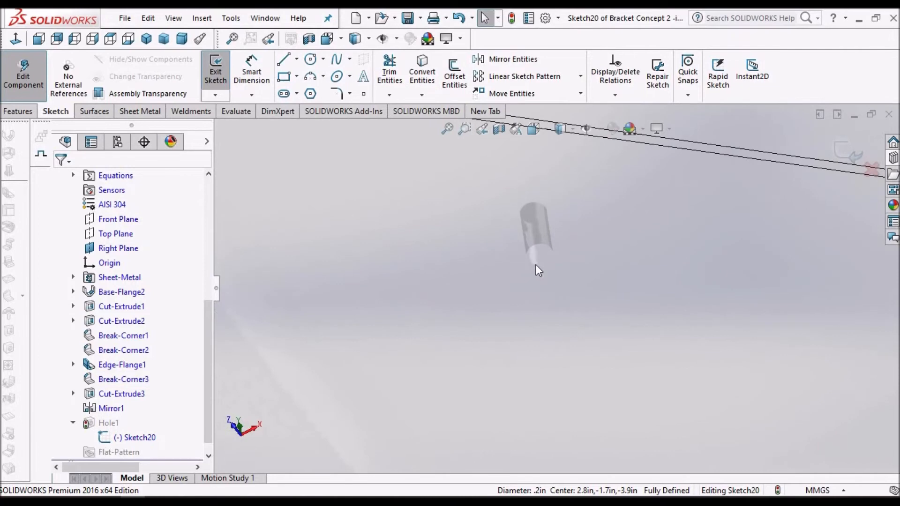
pyautogui.click(536, 264)
pyautogui.click(419, 74)
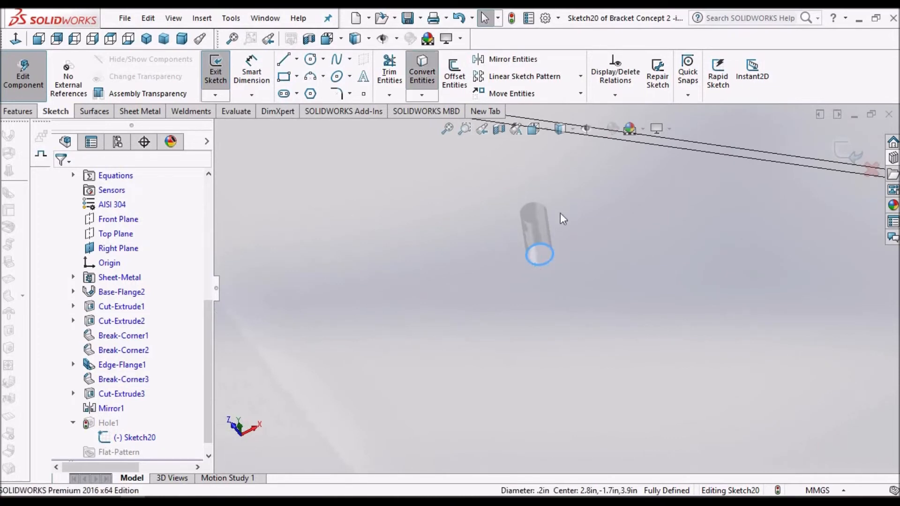
pyautogui.scroll(5, 563, 216)
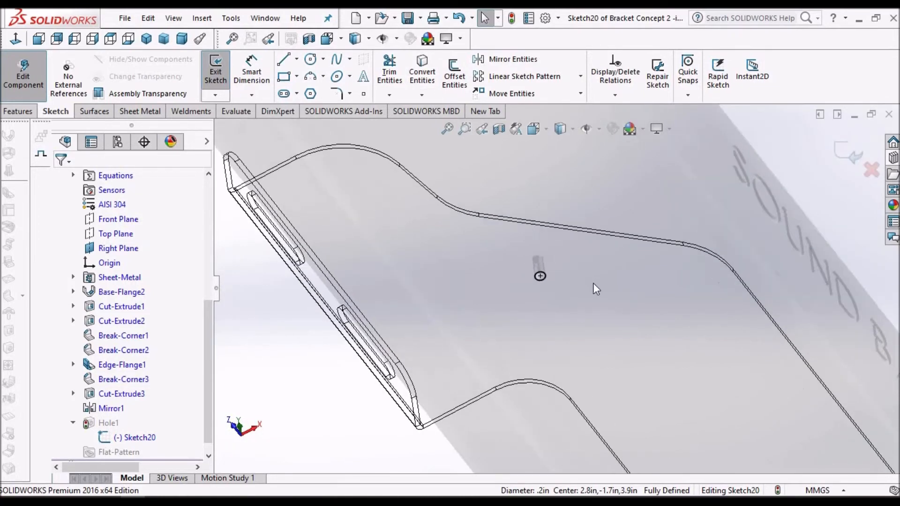
# Change the two converted screw-hole circles in the bracket's hole sketch to construction geometry
pyautogui.scroll(-3, 772, 259)
pyautogui.click(16, 40)
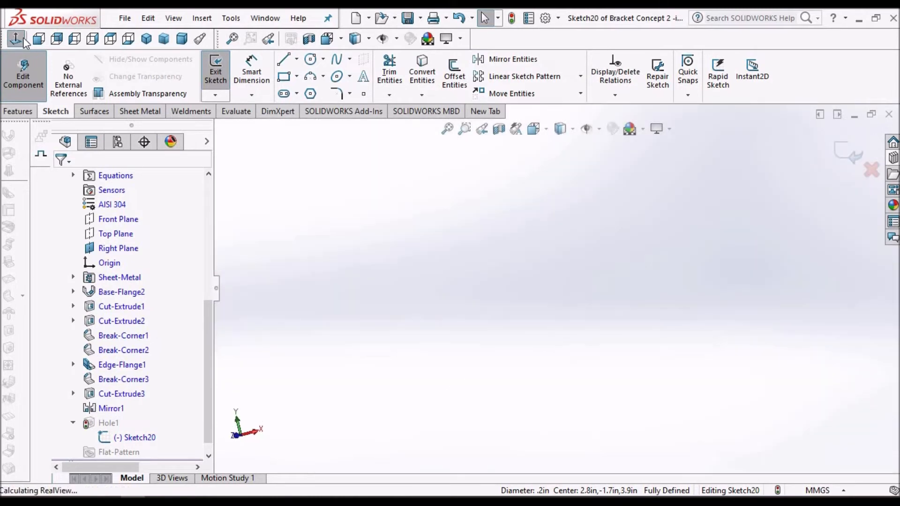
pyautogui.scroll(-6, 511, 232)
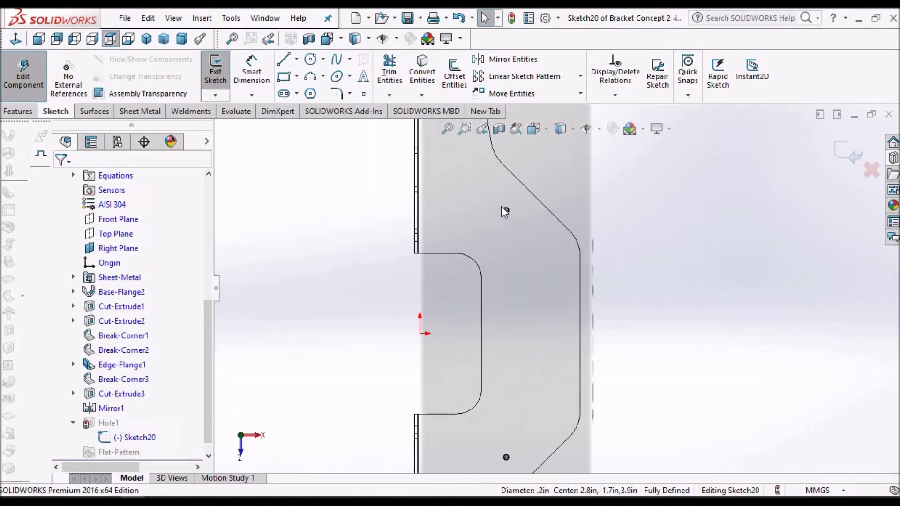
pyautogui.scroll(-4, 524, 227)
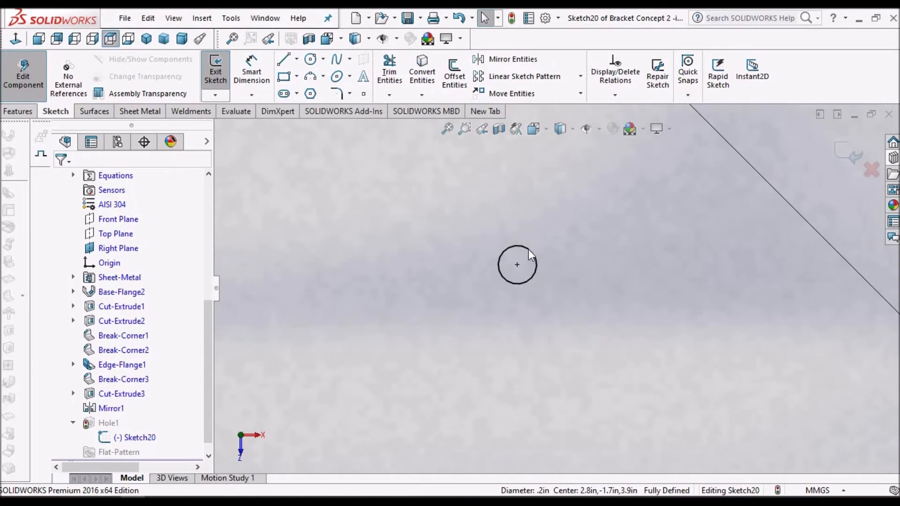
pyautogui.click(529, 250)
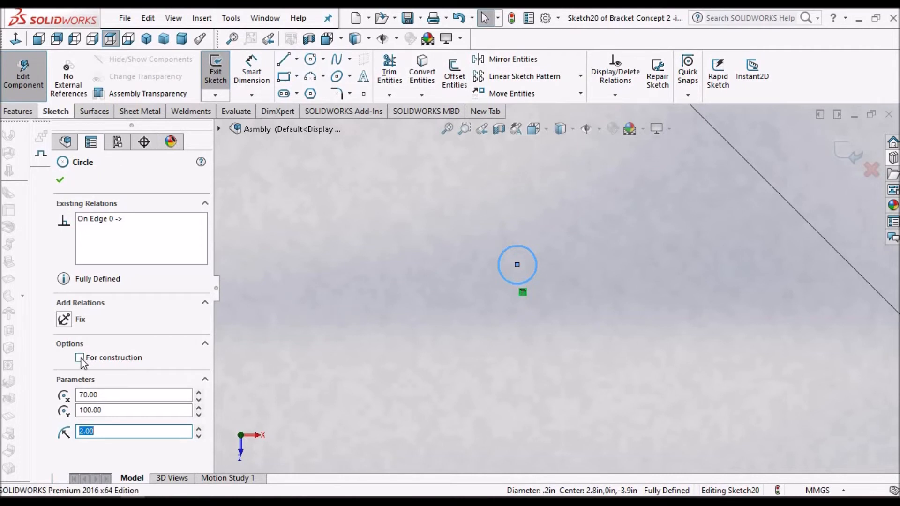
pyautogui.hotkey('ctrl', '8')
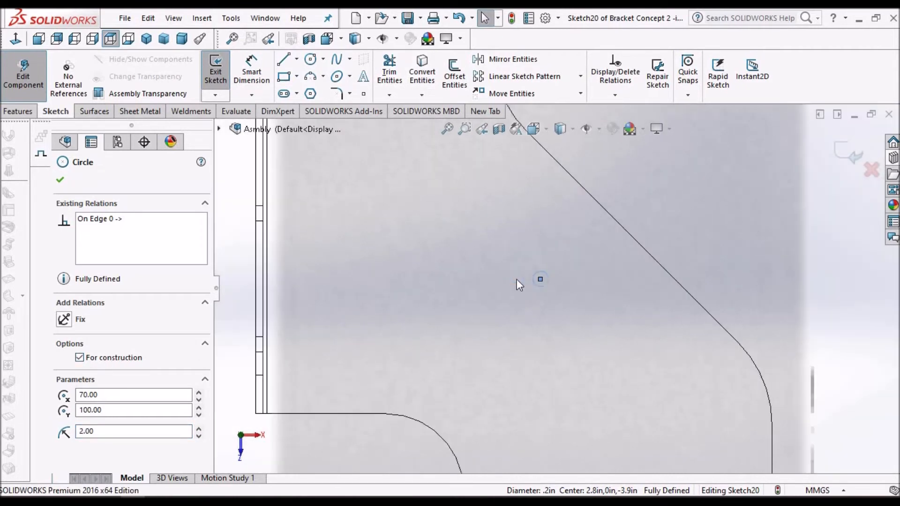
pyautogui.scroll(-8, 561, 391)
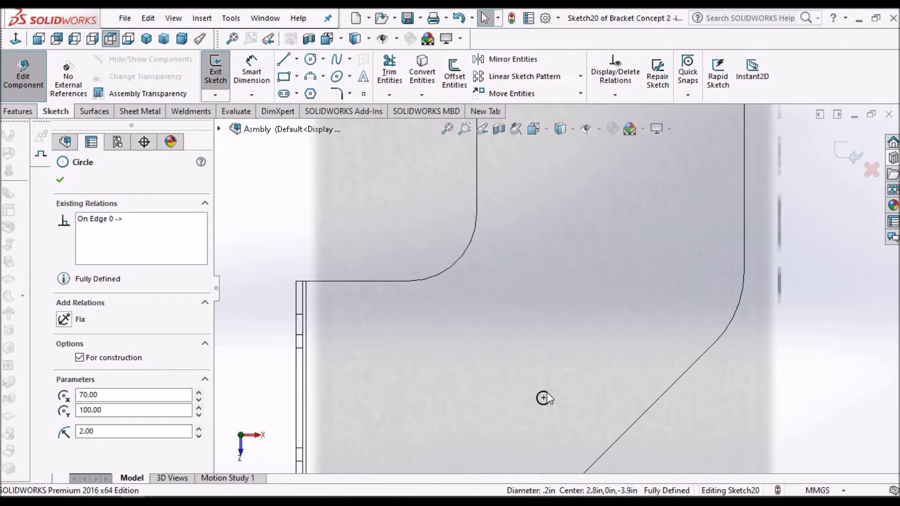
pyautogui.click(544, 398)
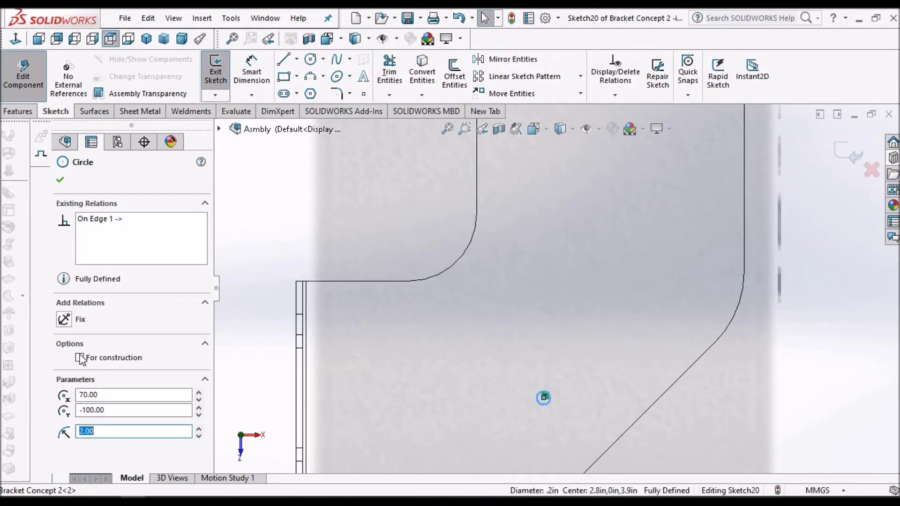
pyautogui.click(589, 386)
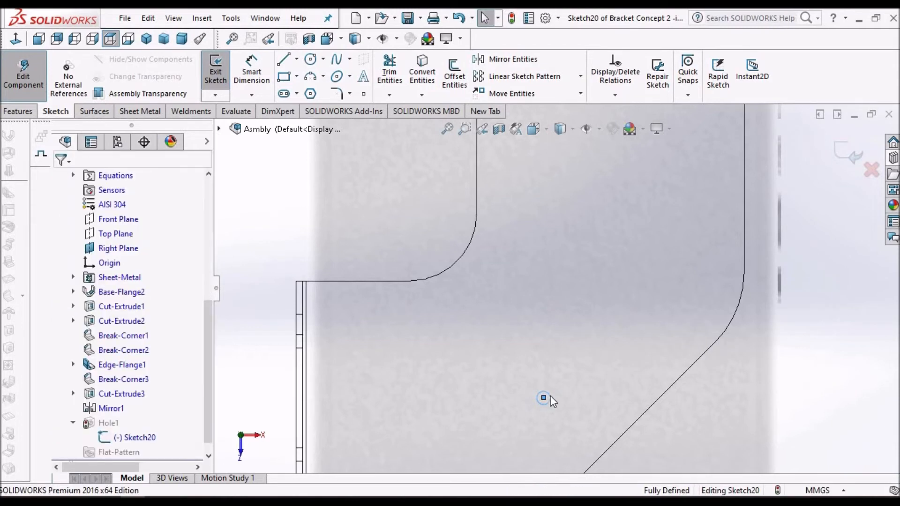
# Offset the construction circle at X 70, Y -100 outward and set the offset dimension to 1 mm
pyautogui.scroll(-4, 544, 392)
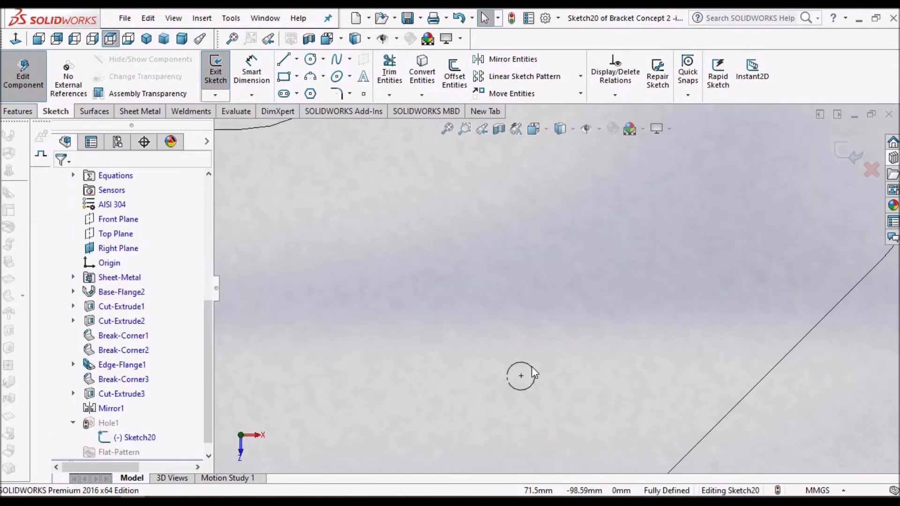
pyautogui.click(532, 367)
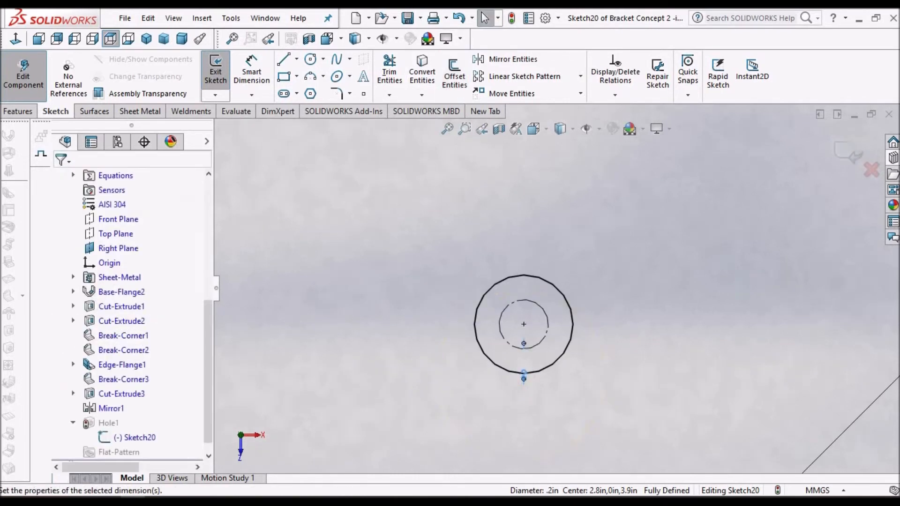
pyautogui.doubleClick(524, 377)
pyautogui.write('5')
pyautogui.press('Return')
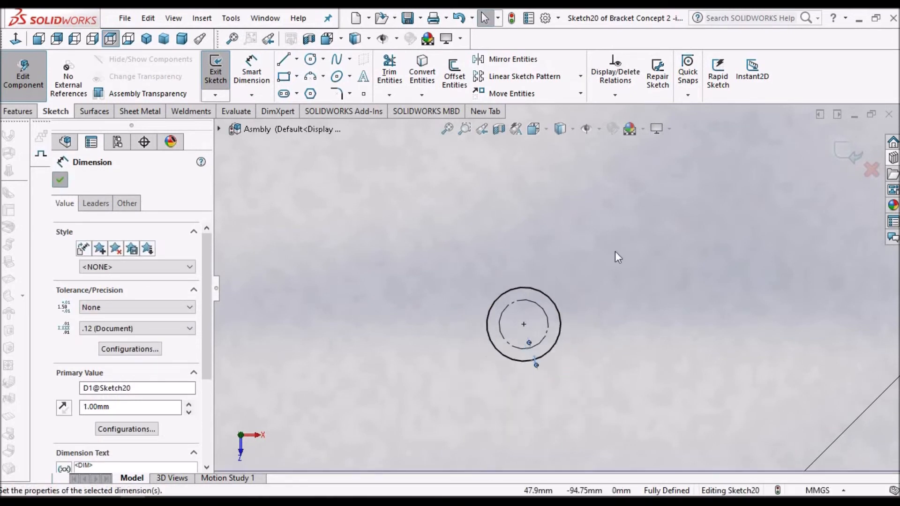
pyautogui.click(615, 252)
pyautogui.scroll(8, 615, 252)
pyautogui.scroll(4, 615, 252)
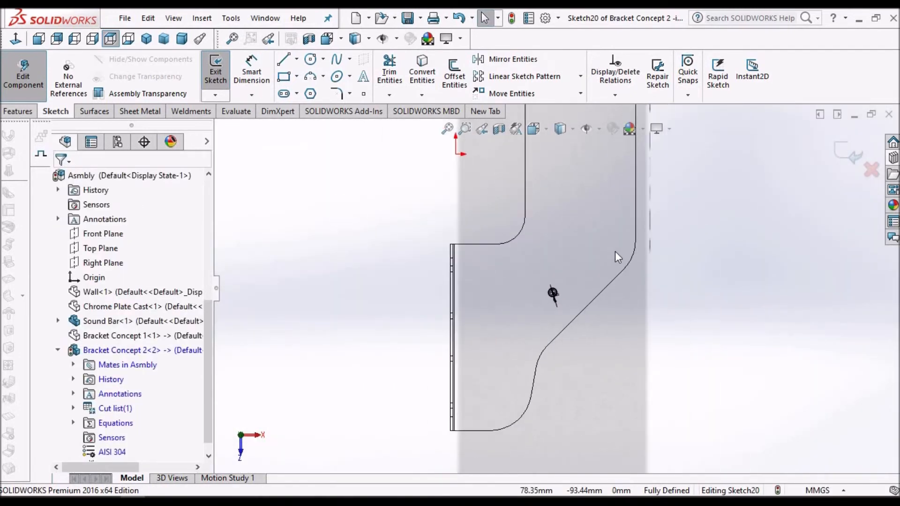
# Offset the construction circle at X 70, Y 100 outward by 1 mm and close the hole sketch
pyautogui.scroll(-2, 558, 218)
pyautogui.scroll(-10, 558, 219)
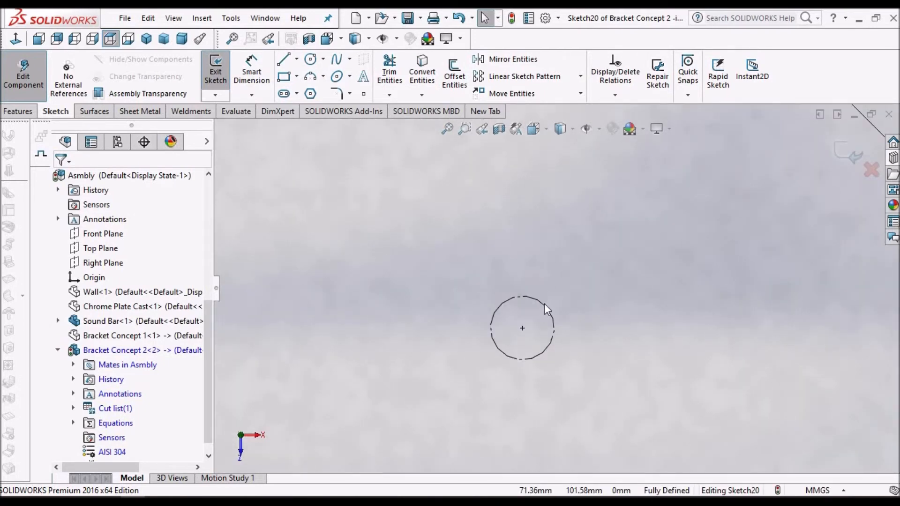
pyautogui.click(544, 305)
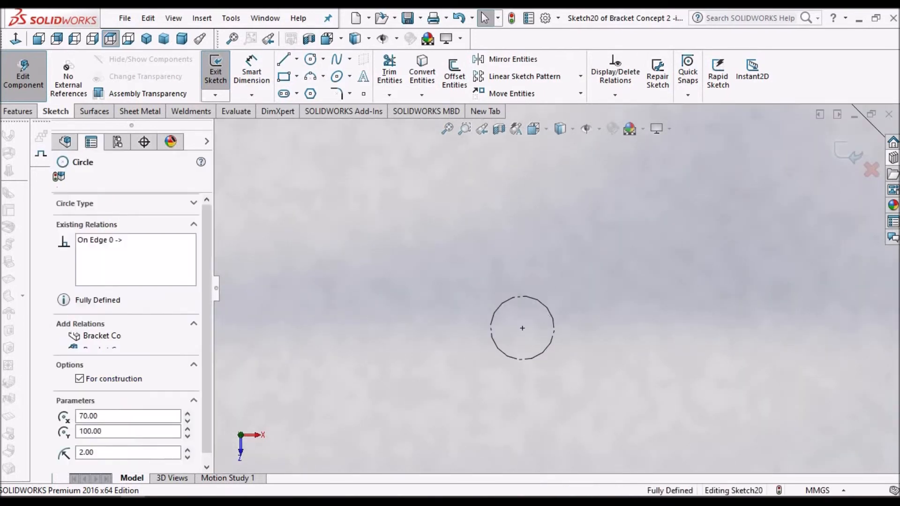
pyautogui.click(451, 77)
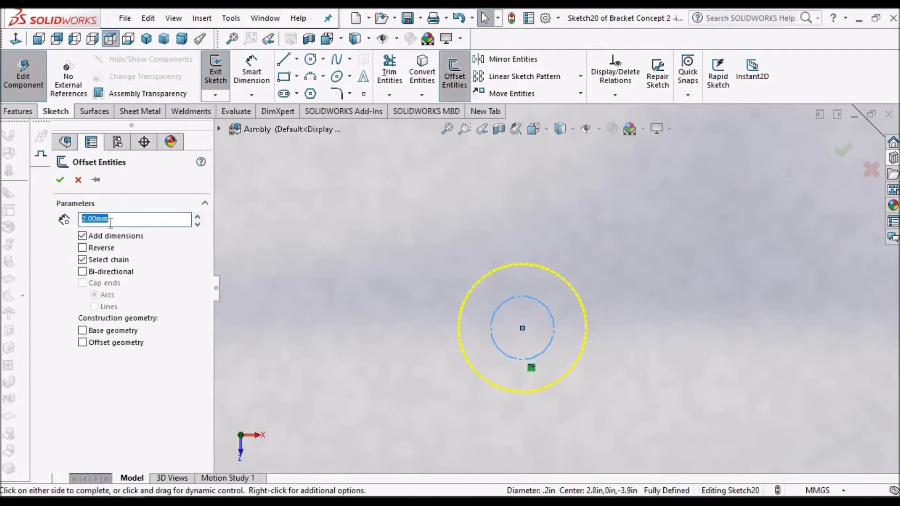
pyautogui.write('1')
pyautogui.press('Return')
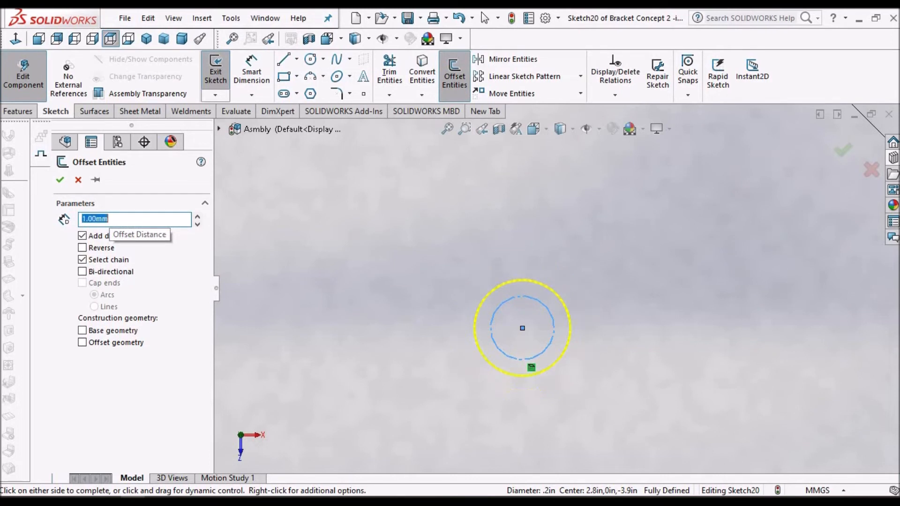
pyautogui.click(59, 181)
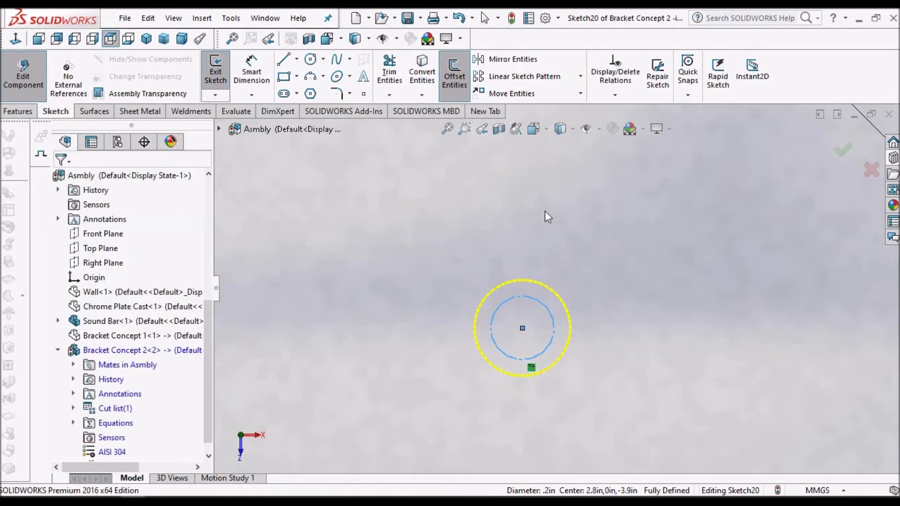
pyautogui.scroll(2, 547, 217)
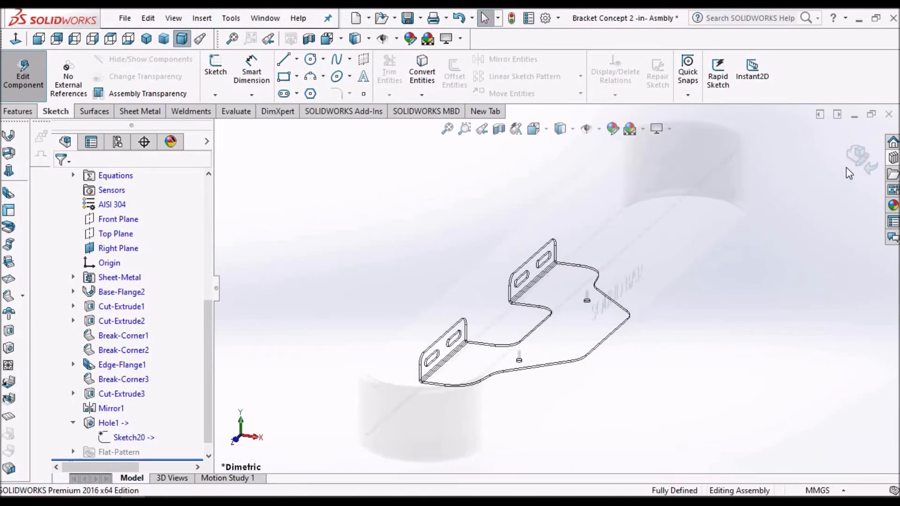
# Finish editing the bracket in context and show the assembly shaded to inspect its two holes against the sound bar's screw holes
pyautogui.click(859, 157)
pyautogui.moveTo(595, 298); pyautogui.dragTo(564, 316, button='middle')
pyautogui.scroll(-4, 564, 315)
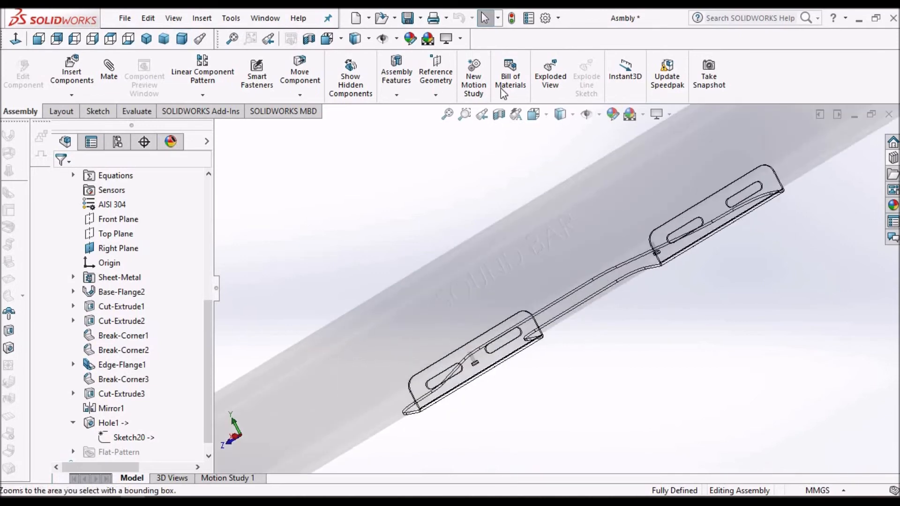
pyautogui.click(572, 115)
pyautogui.click(559, 137)
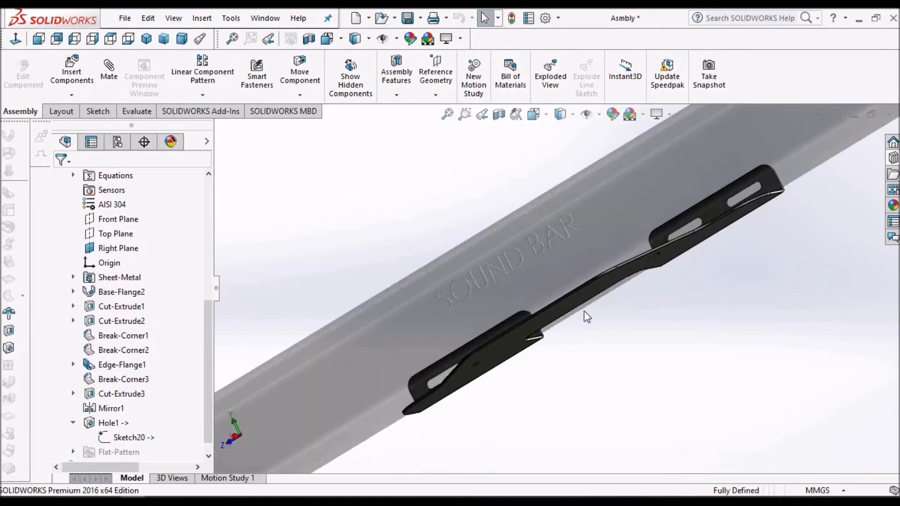
pyautogui.moveTo(569, 216); pyautogui.dragTo(663, 286, button='middle')
pyautogui.scroll(-9, 643, 298)
pyautogui.scroll(8, 710, 359)
pyautogui.moveTo(710, 353); pyautogui.dragTo(580, 361, button='middle')
pyautogui.scroll(1, 577, 356)
pyautogui.scroll(1, 310, 75)
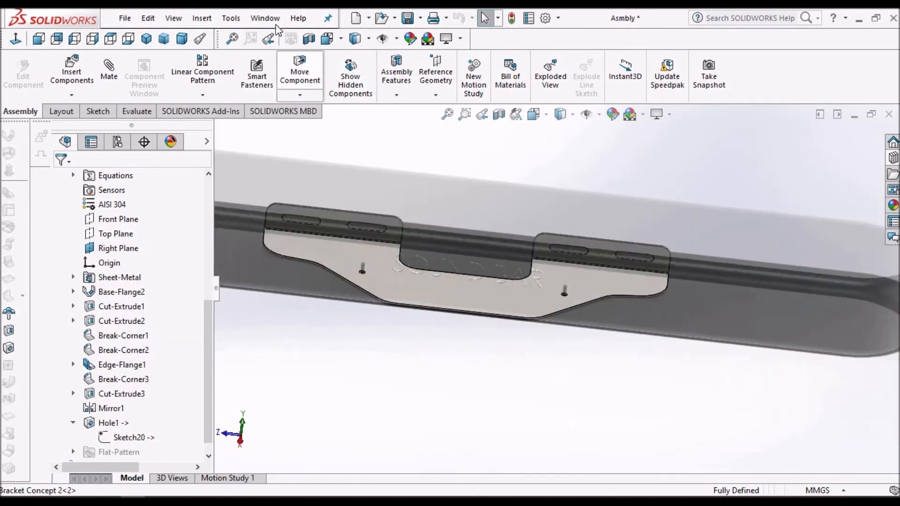
# Switch to the Bracket Concept 2 part and save it with the new holes
pyautogui.click(271, 22)
pyautogui.click(316, 175)
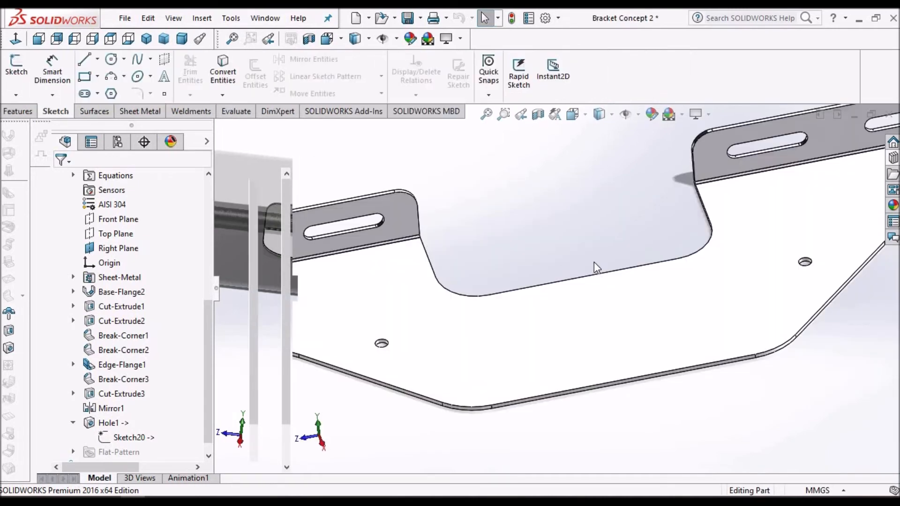
pyautogui.scroll(5, 595, 262)
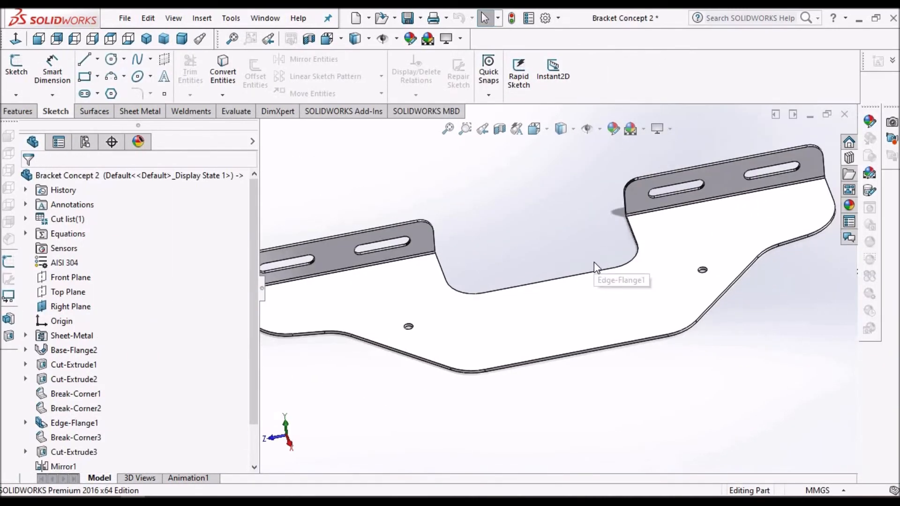
pyautogui.click(409, 19)
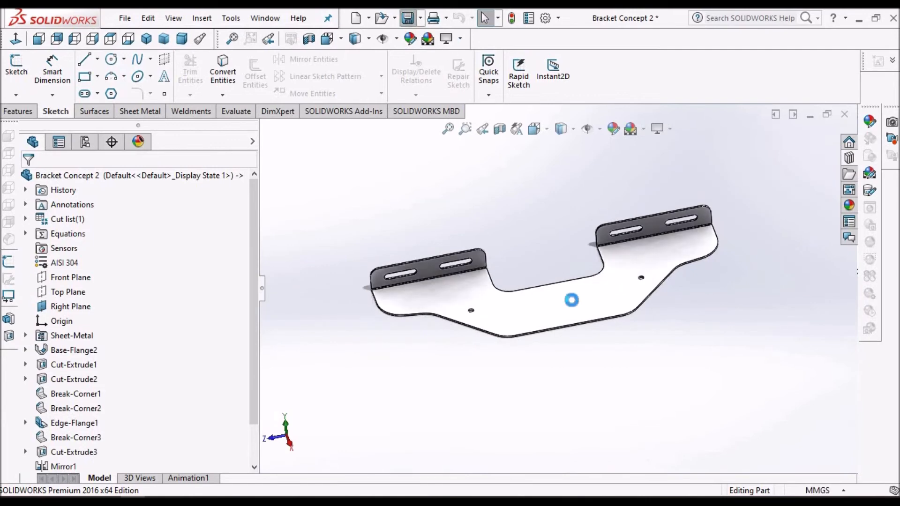
# Inspect a round hole in the base flange up close and suppress the bracket's Hole1 feature
pyautogui.scroll(-5, 472, 315)
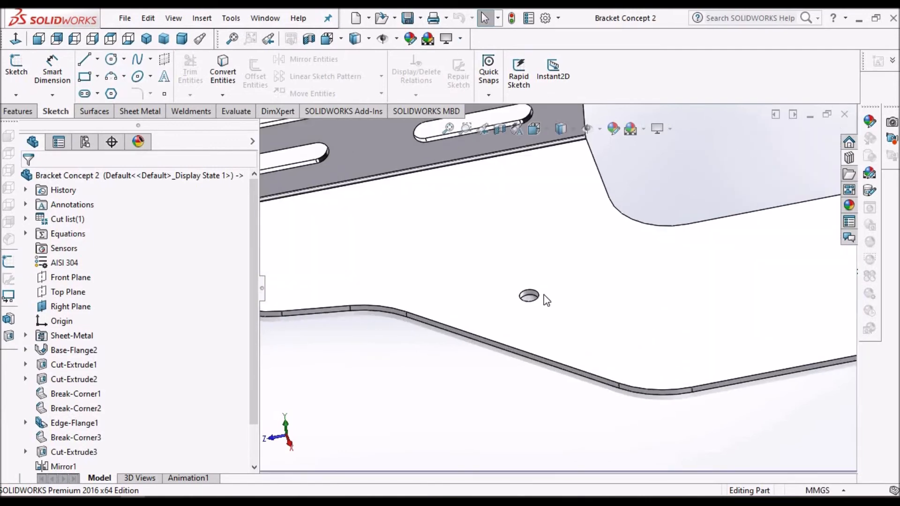
pyautogui.scroll(-4, 540, 298)
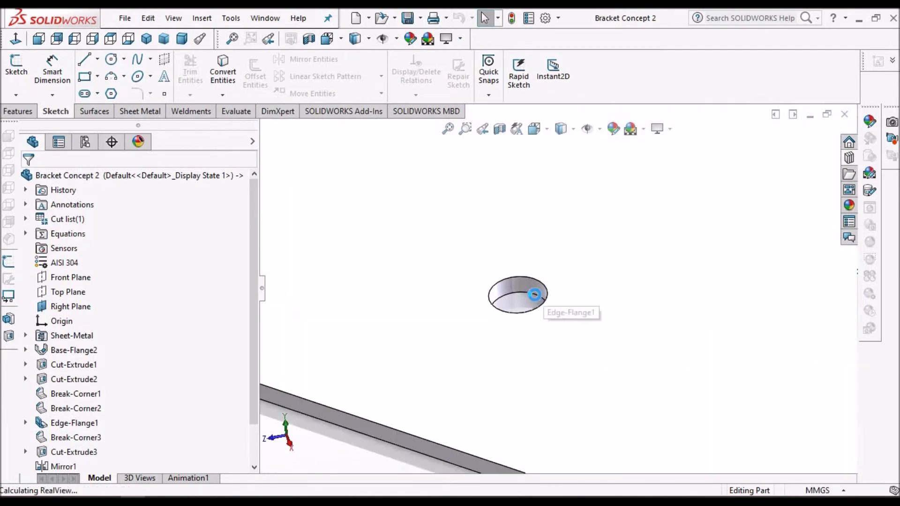
pyautogui.scroll(-1, 536, 295)
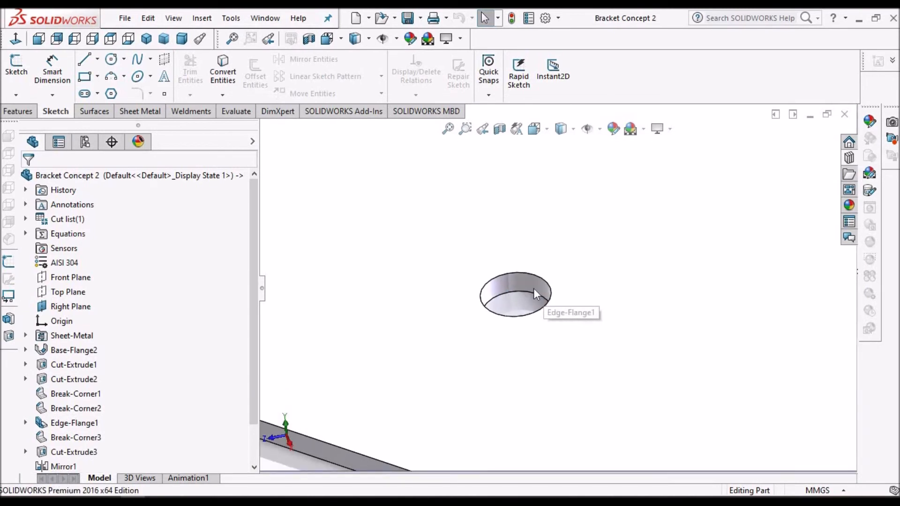
pyautogui.scroll(3, 535, 291)
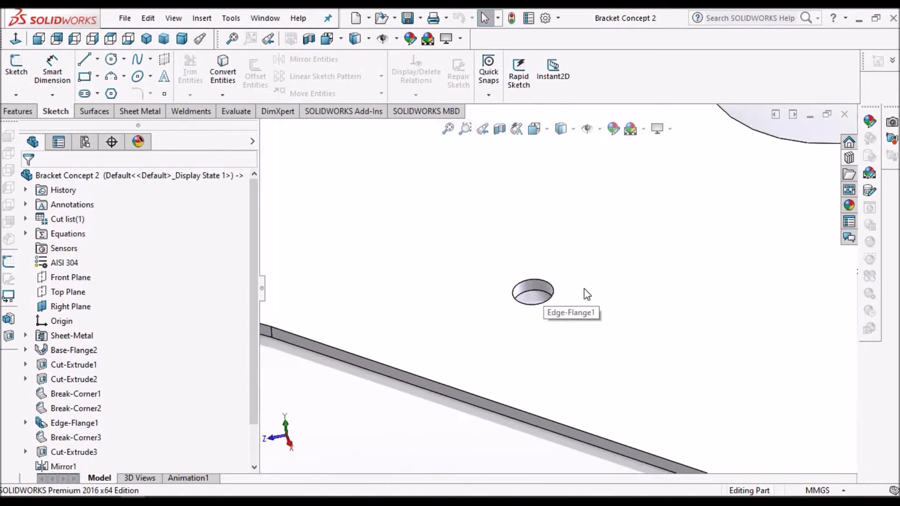
pyautogui.scroll(5, 585, 290)
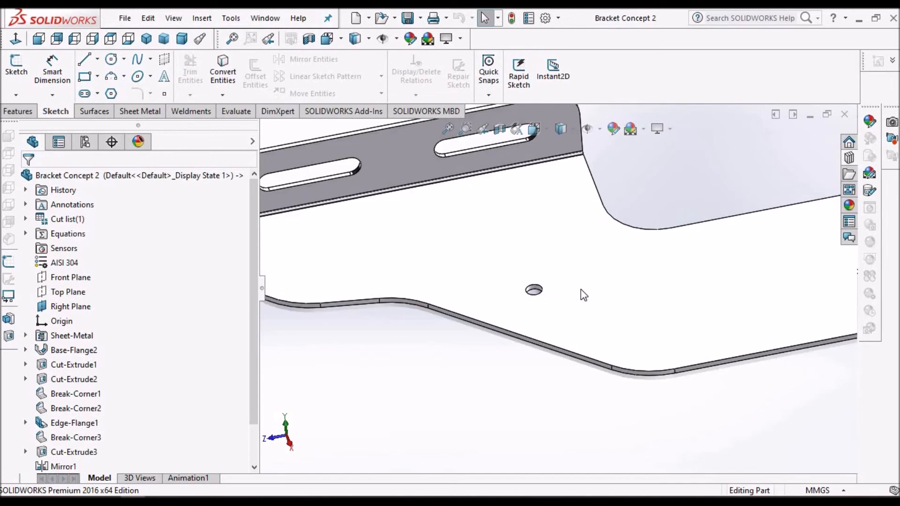
pyautogui.scroll(-2, 581, 287)
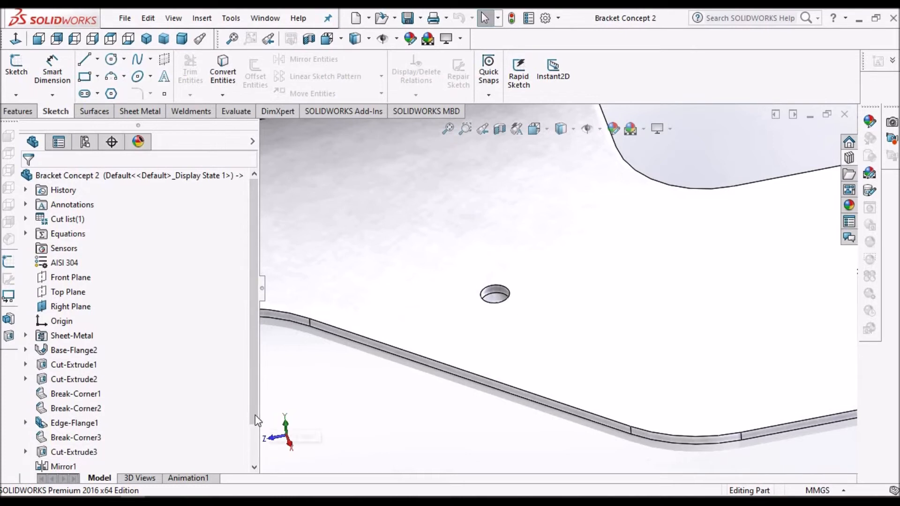
pyautogui.scroll(-1, 257, 469)
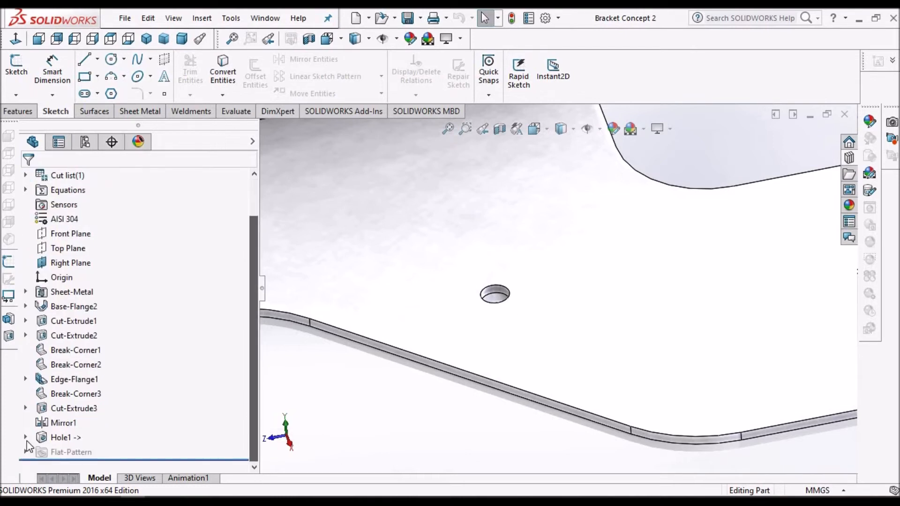
pyautogui.rightClick(59, 438)
pyautogui.click(112, 173)
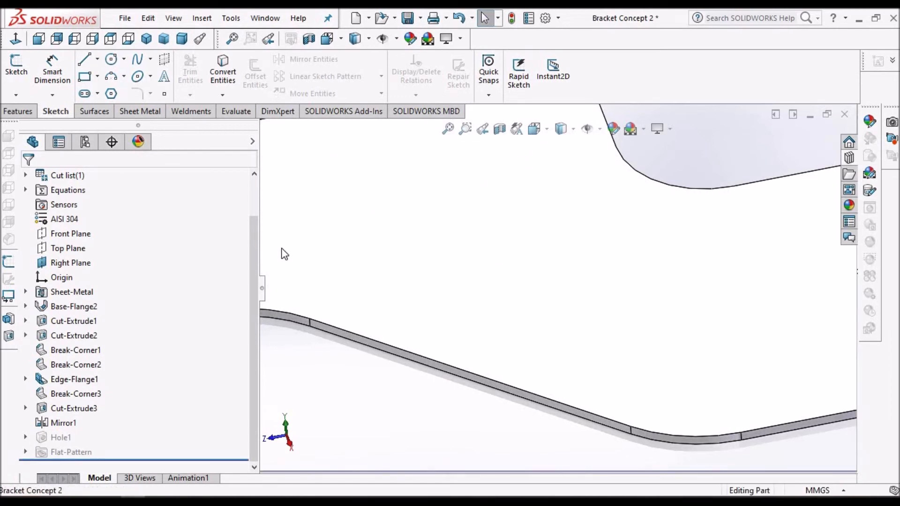
# Sketch a straight slot about 17.7 mm wide on the base-flange face below the central cutout
pyautogui.click(612, 253)
pyautogui.scroll(3, 610, 253)
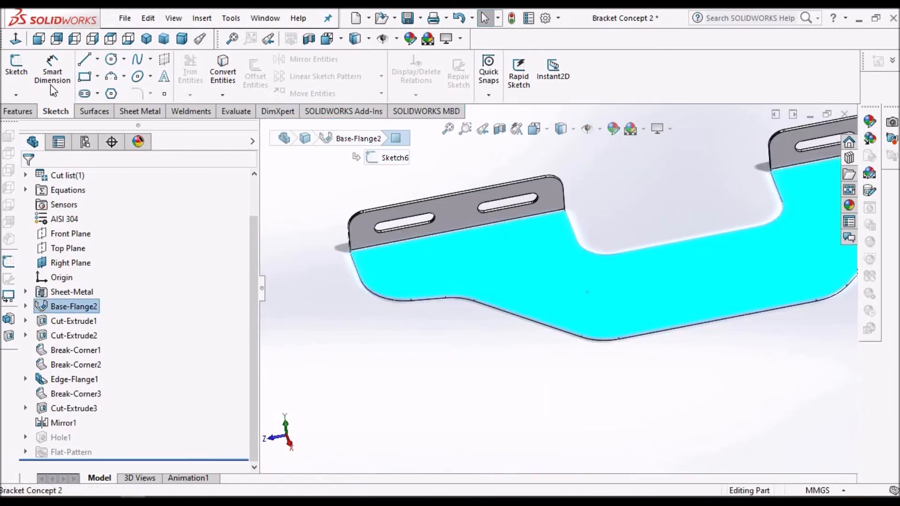
pyautogui.click(17, 70)
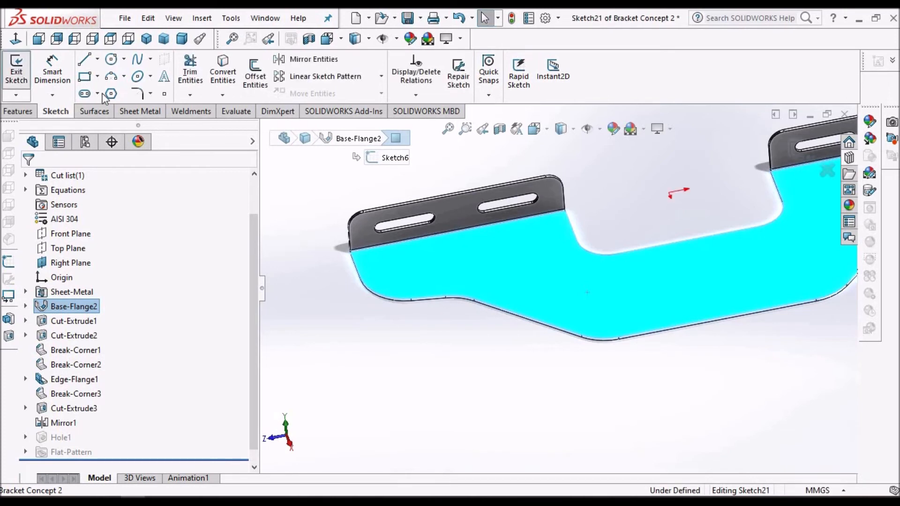
pyautogui.click(85, 94)
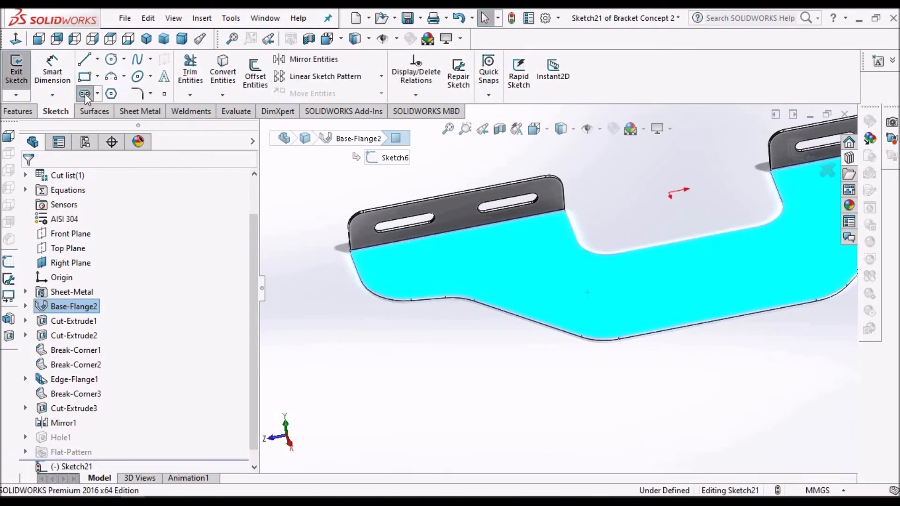
pyautogui.click(645, 288)
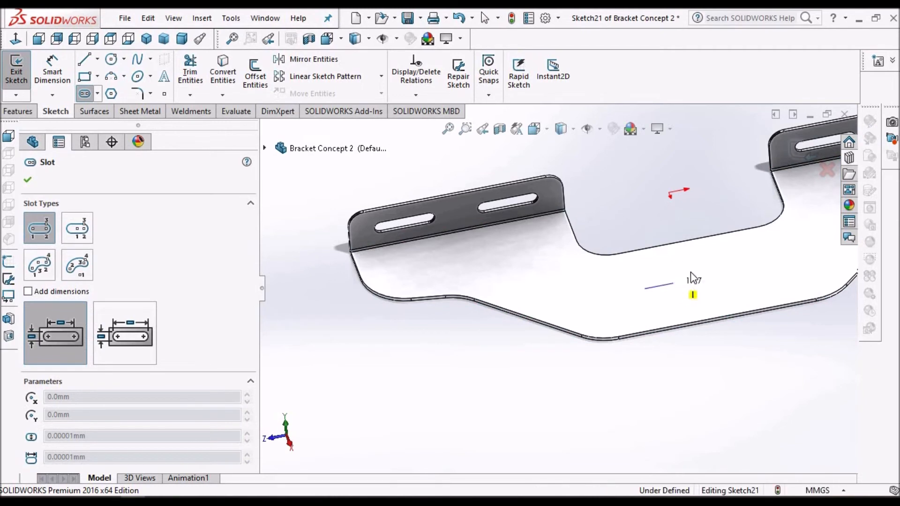
pyautogui.click(689, 280)
pyautogui.rightClick(315, 182)
pyautogui.click(331, 186)
# Cut the sketched slot through the base flange as a blind normal cut linked to the sheet thickness
pyautogui.click(133, 112)
pyautogui.click(413, 62)
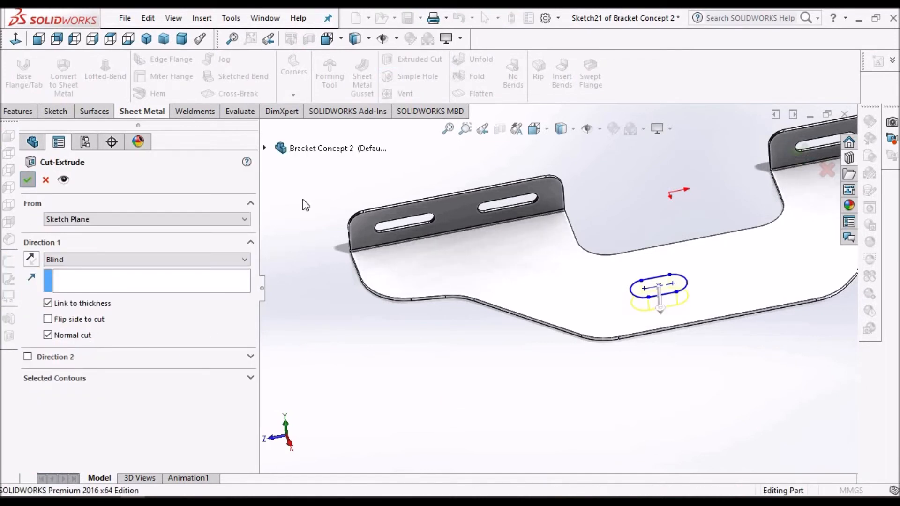
pyautogui.press('Return')
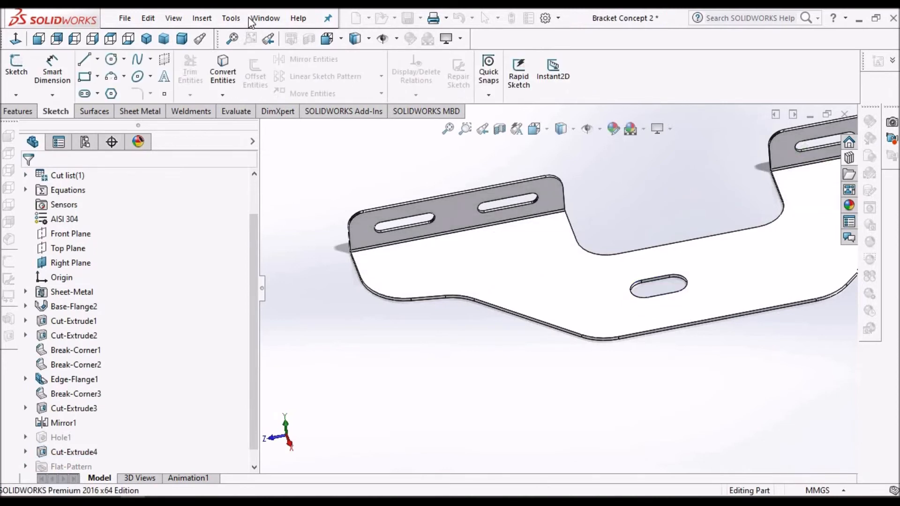
# Switch to the Asmbly assembly and rebuild it with the changed bracket
pyautogui.click(262, 19)
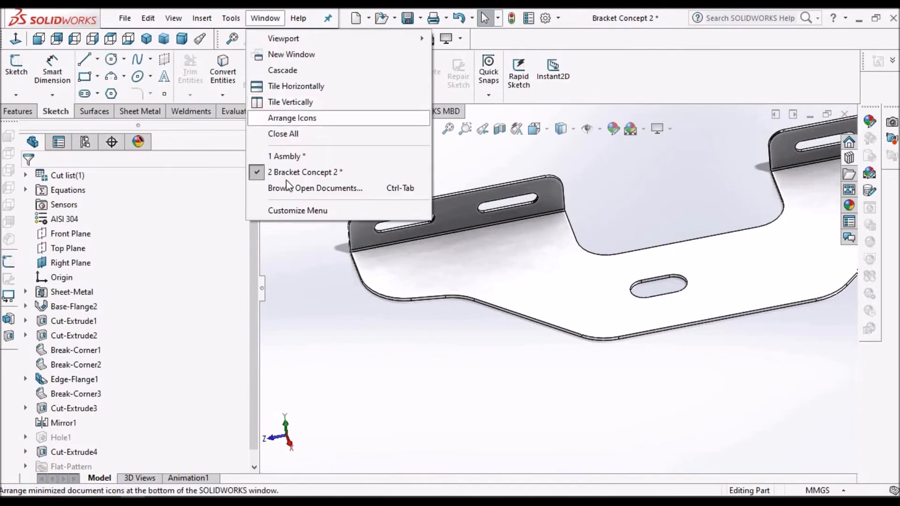
pyautogui.click(284, 157)
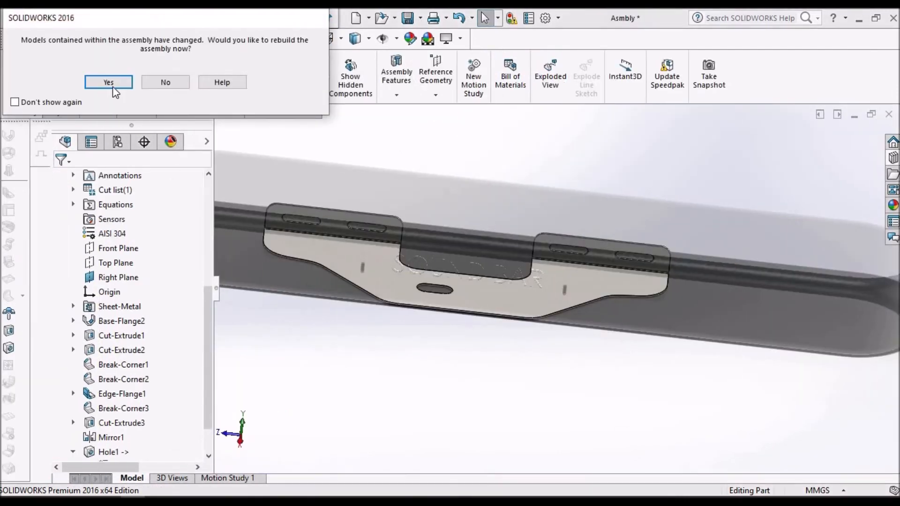
pyautogui.click(113, 87)
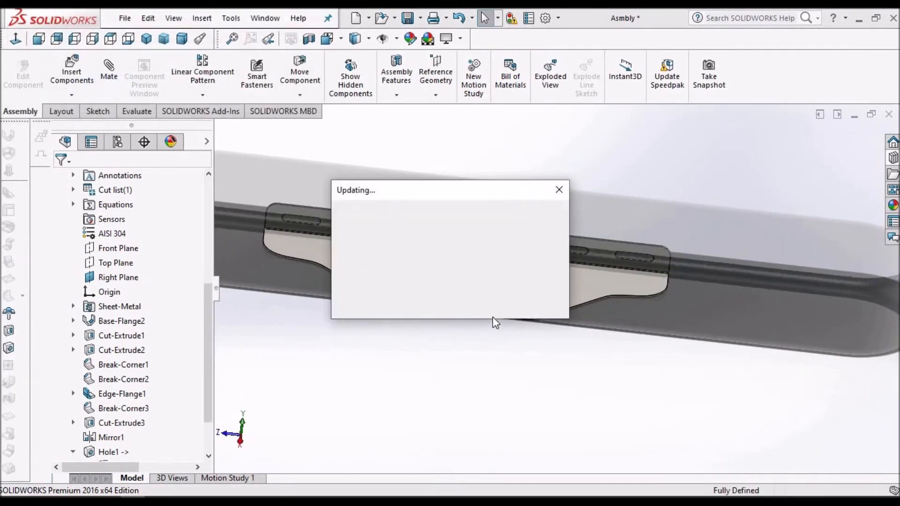
# Edit the bracket's slot-cut sketch in the context of the assembly and set the display style to wireframe
pyautogui.moveTo(533, 223); pyautogui.dragTo(549, 253, button='middle')
pyautogui.scroll(-6, 551, 267)
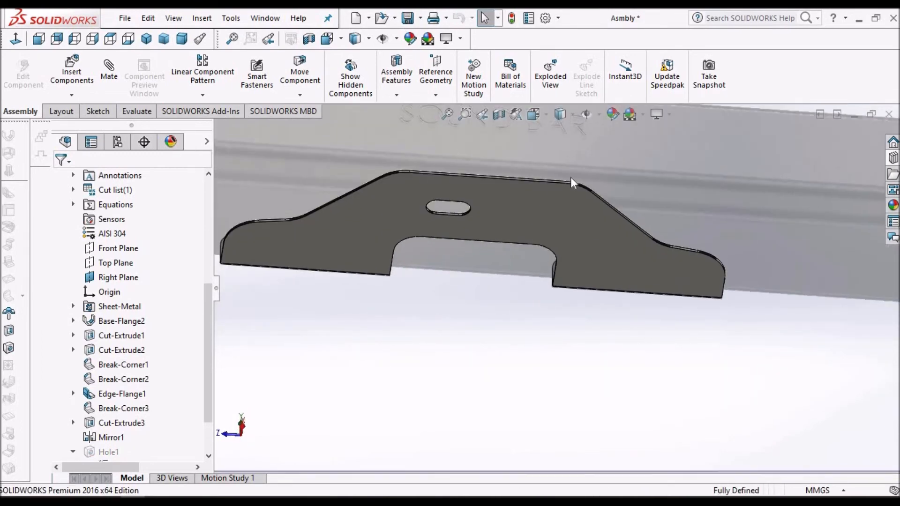
pyautogui.moveTo(622, 243); pyautogui.dragTo(609, 278, button='middle')
pyautogui.scroll(2, 609, 277)
pyautogui.scroll(-3, 617, 227)
pyautogui.moveTo(599, 230); pyautogui.dragTo(549, 211, button='middle')
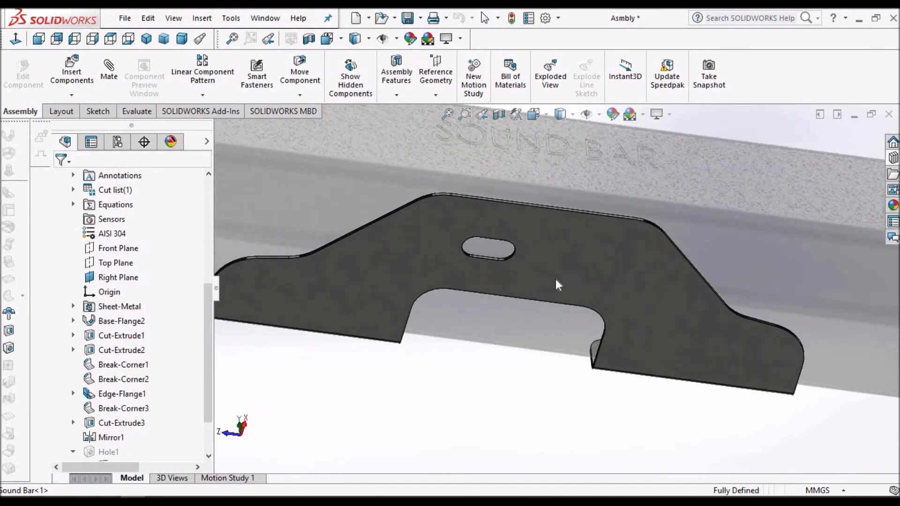
pyautogui.scroll(-2, 82, 432)
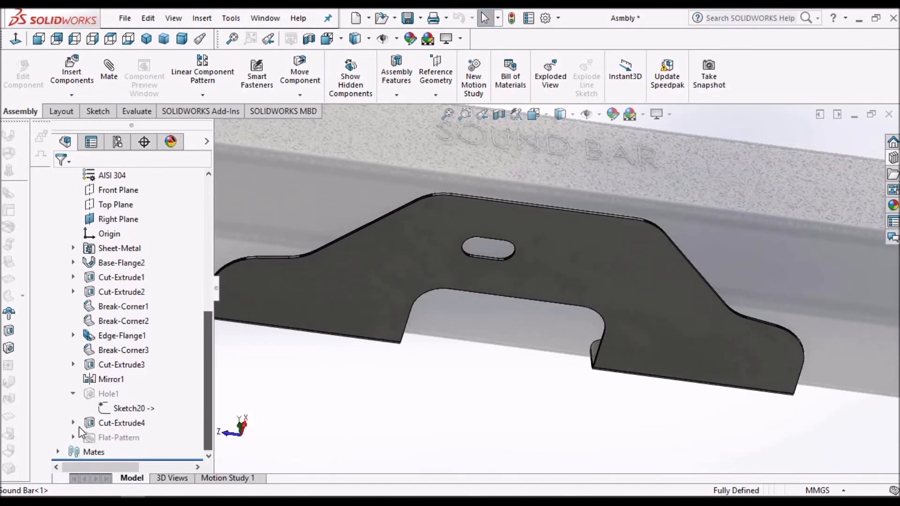
pyautogui.click(73, 423)
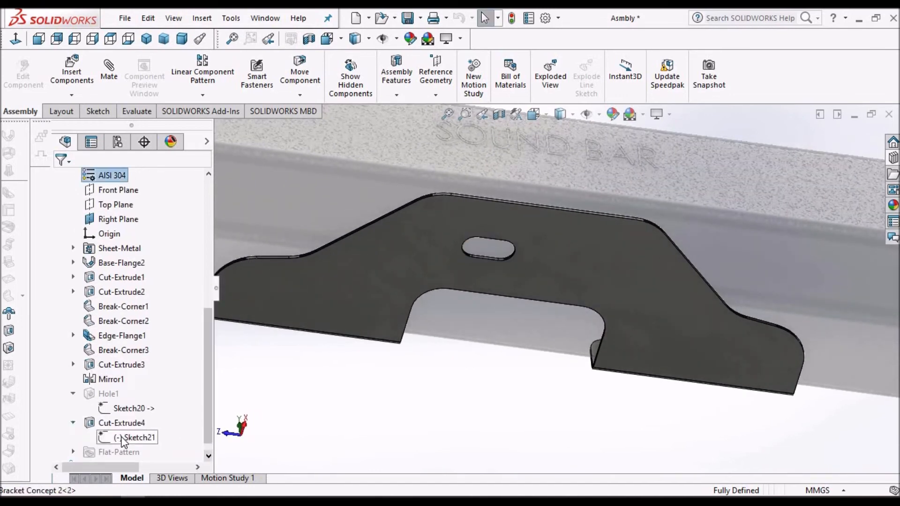
pyautogui.rightClick(120, 438)
pyautogui.click(132, 324)
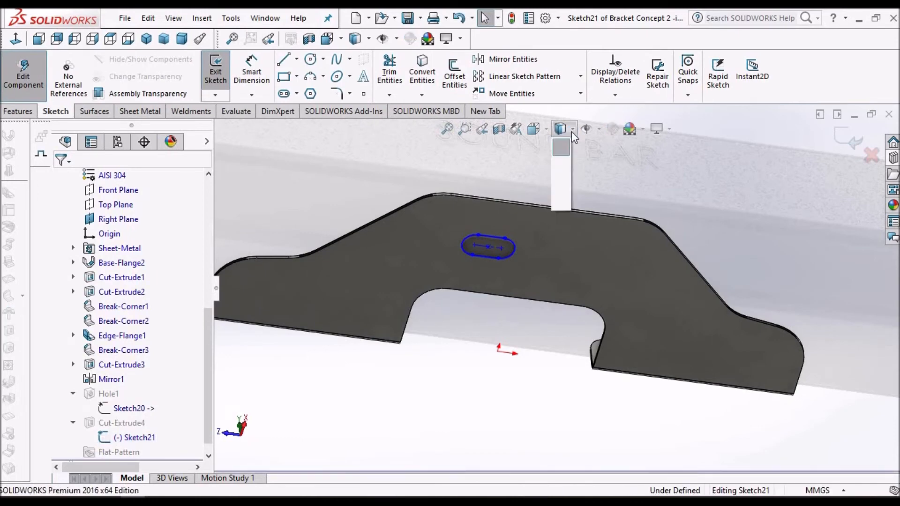
pyautogui.click(563, 225)
# Convert the circular edge of the sound bar's nearby screw hole into the slot sketch and make it construction geometry
pyautogui.scroll(-10, 383, 267)
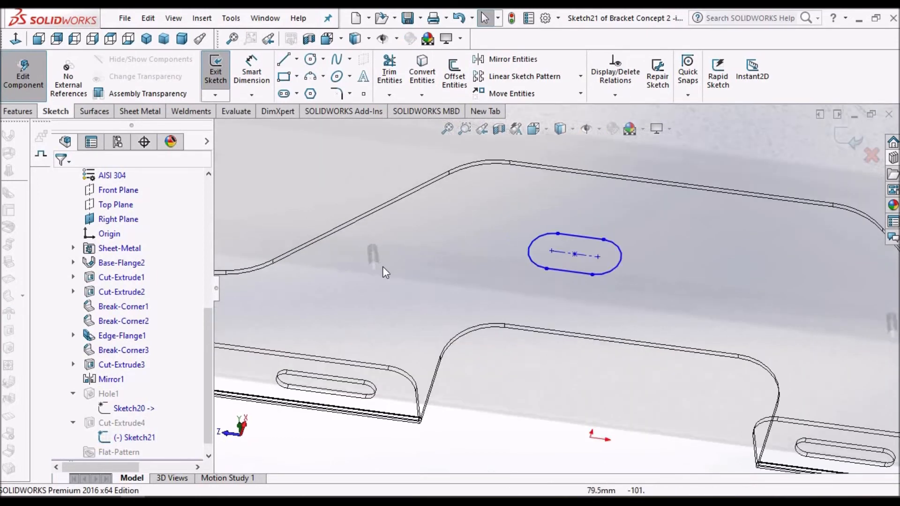
pyautogui.moveTo(428, 201); pyautogui.dragTo(397, 305, button='middle')
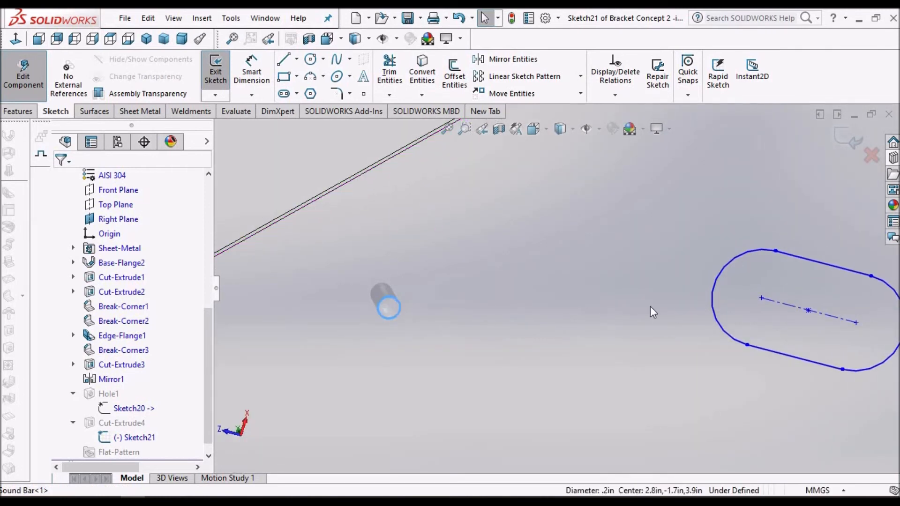
pyautogui.scroll(3, 651, 306)
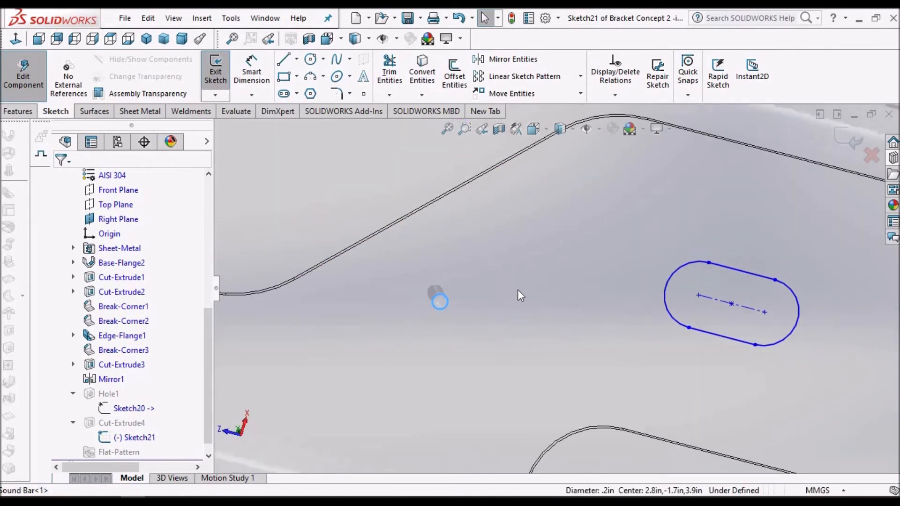
pyautogui.click(429, 66)
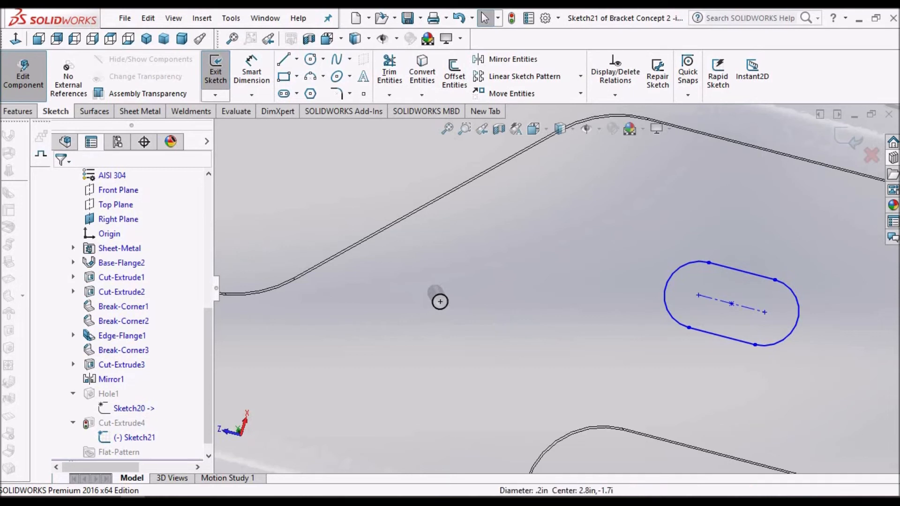
pyautogui.click(441, 301)
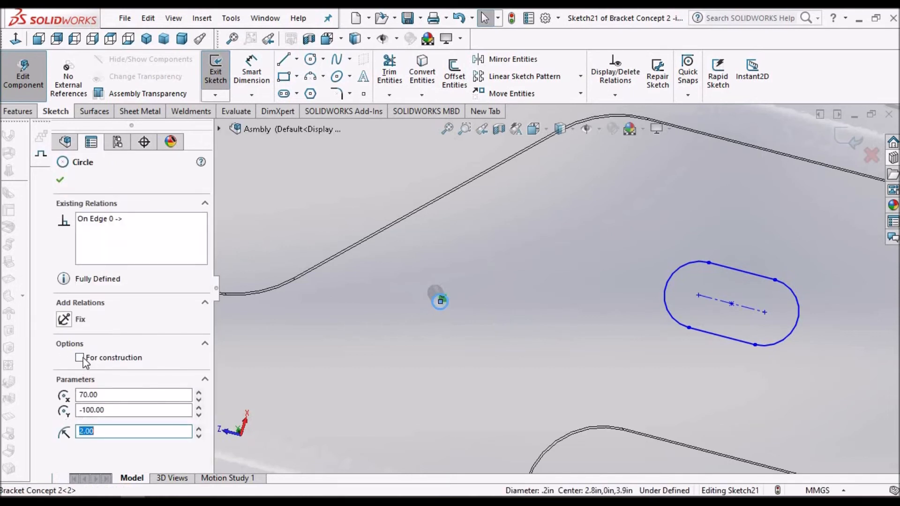
pyautogui.click(61, 181)
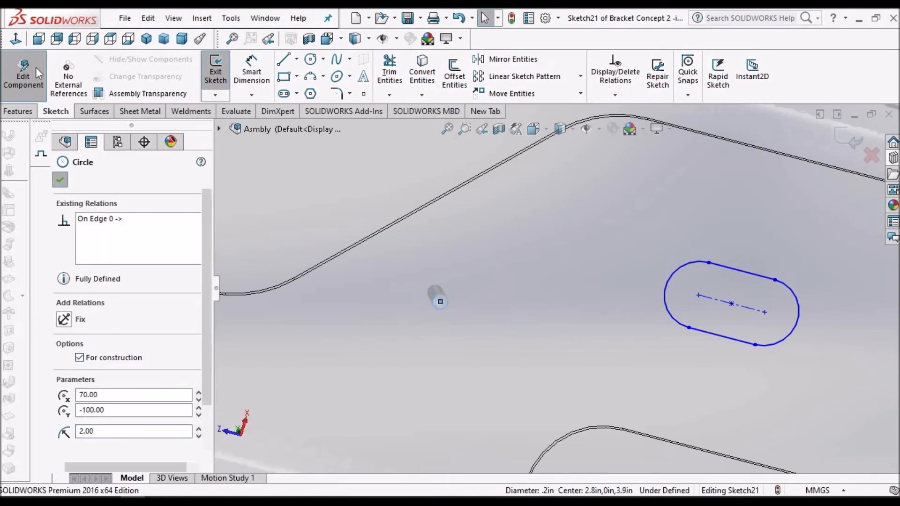
# Make the slot's center point coincident with the center of the converted screw-hole circle
pyautogui.click(16, 39)
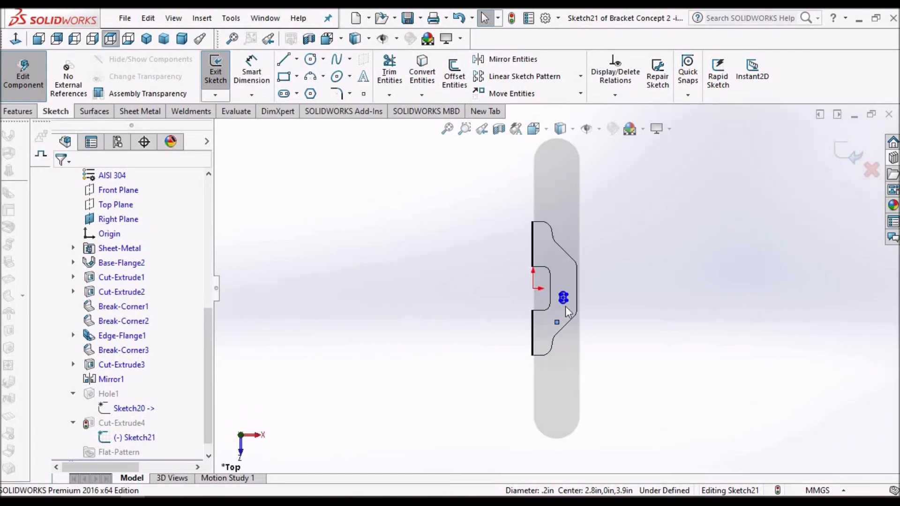
pyautogui.scroll(-5, 558, 322)
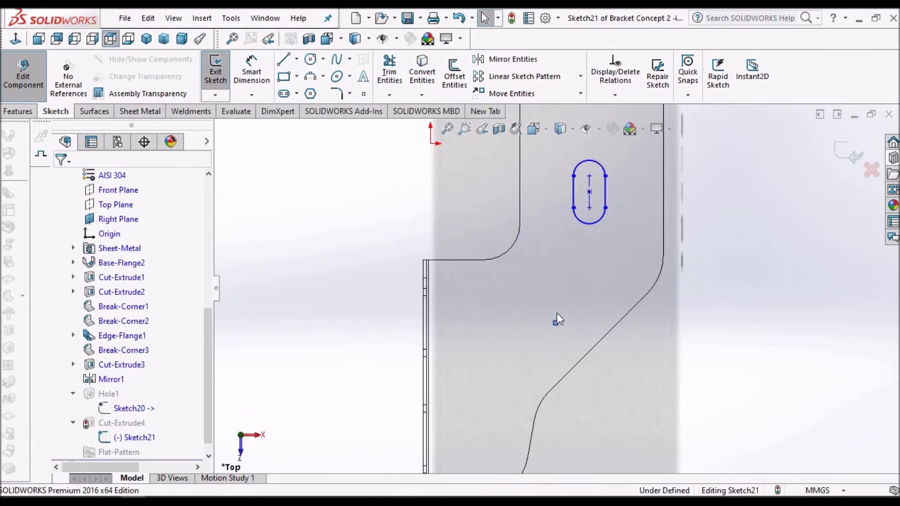
pyautogui.scroll(-4, 557, 314)
pyautogui.scroll(6, 657, 328)
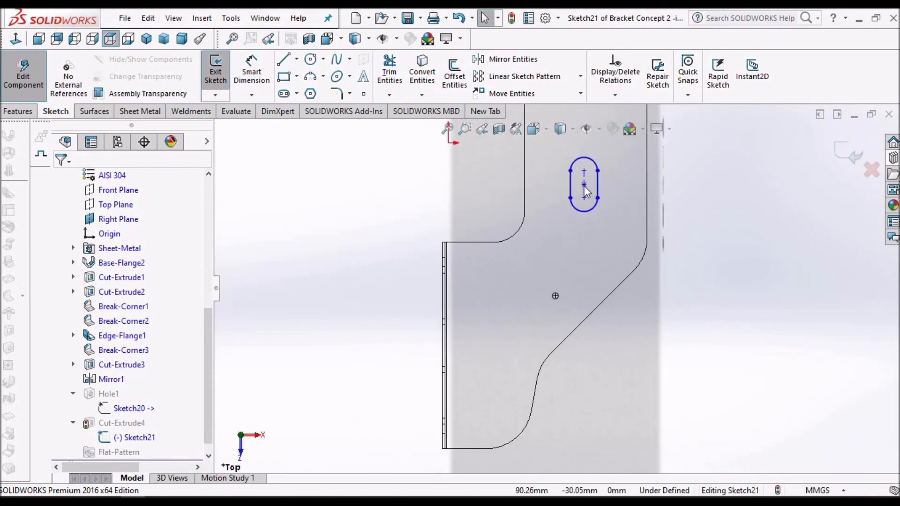
pyautogui.click(586, 191)
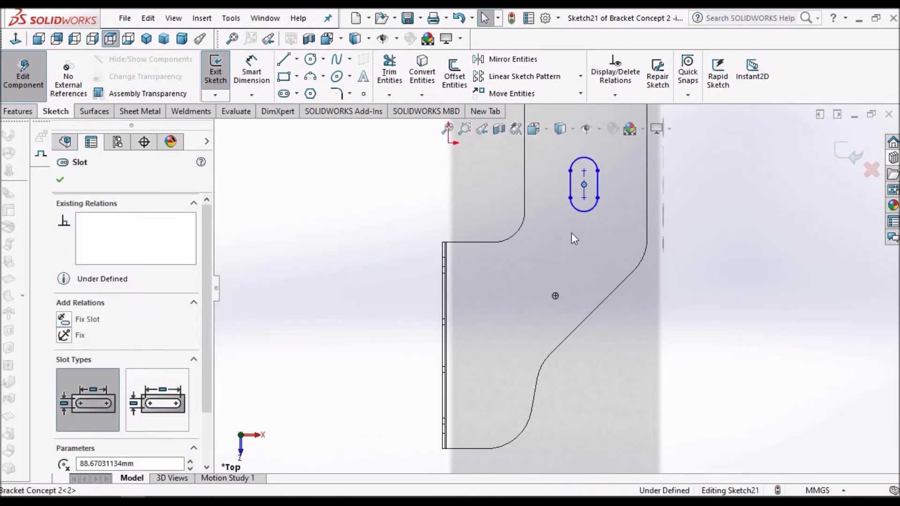
pyautogui.scroll(-3, 559, 294)
pyautogui.scroll(-3, 555, 296)
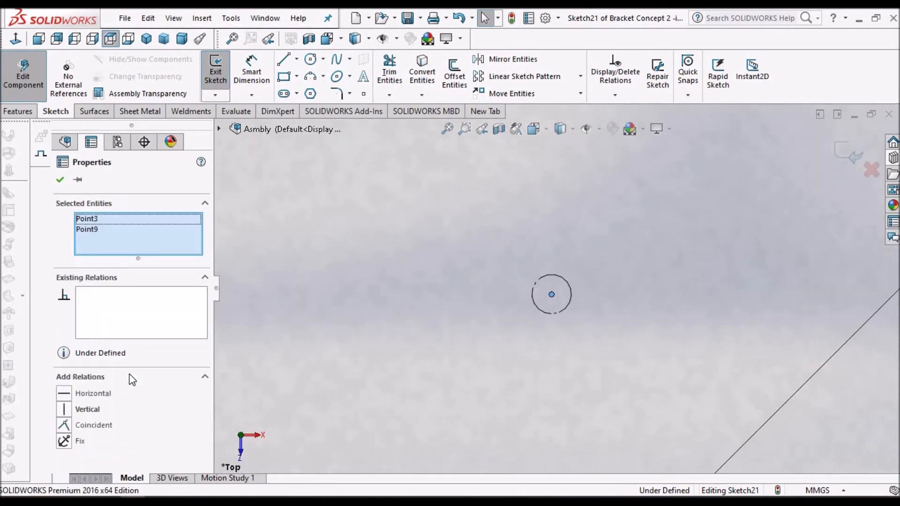
pyautogui.click(65, 427)
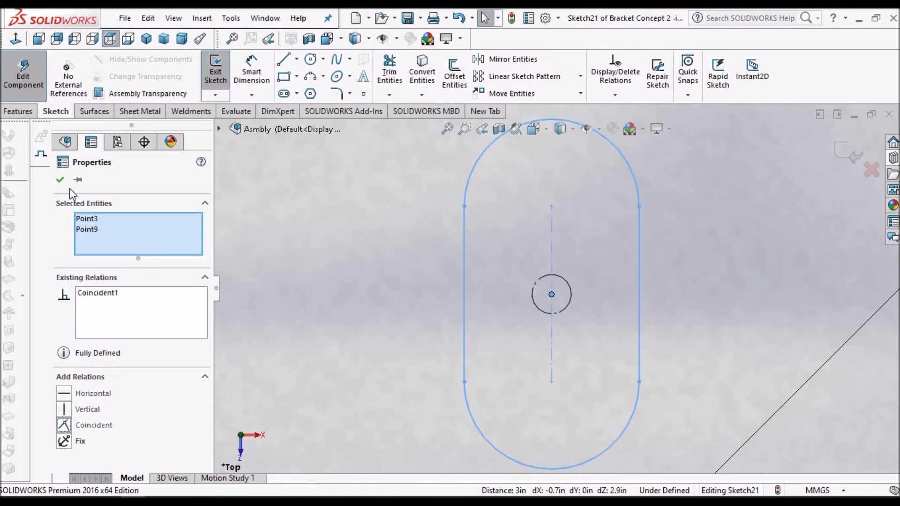
pyautogui.click(60, 180)
# Dimension the slot with 8 mm between its arc centers and a width of 6 mm
pyautogui.scroll(8, 536, 266)
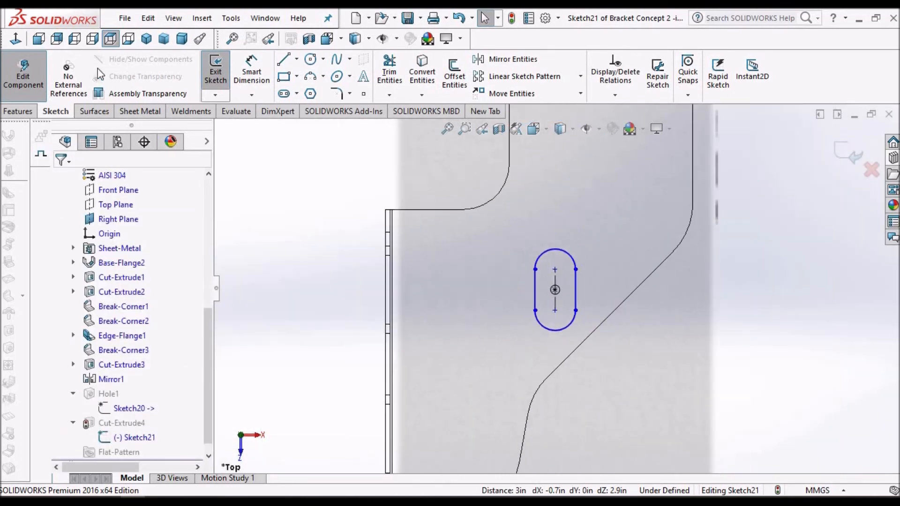
pyautogui.click(252, 75)
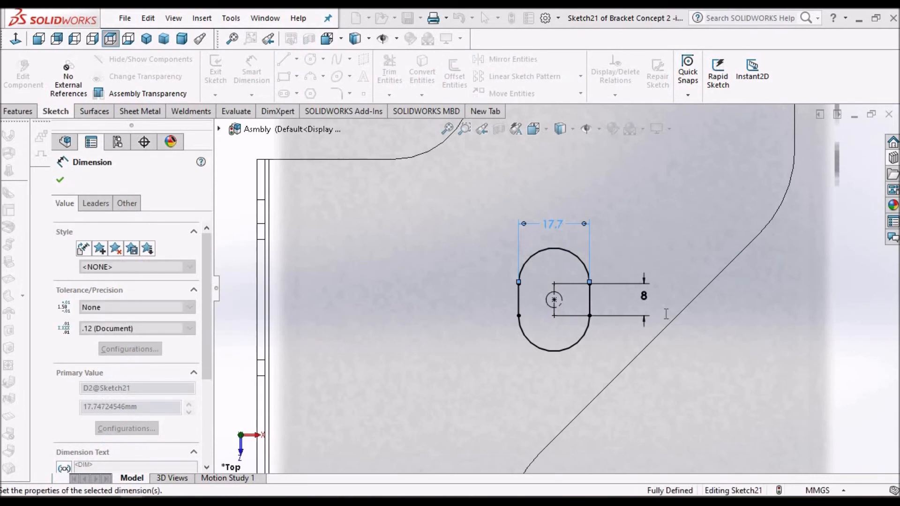
pyautogui.write('6')
pyautogui.press('Return')
pyautogui.click(62, 182)
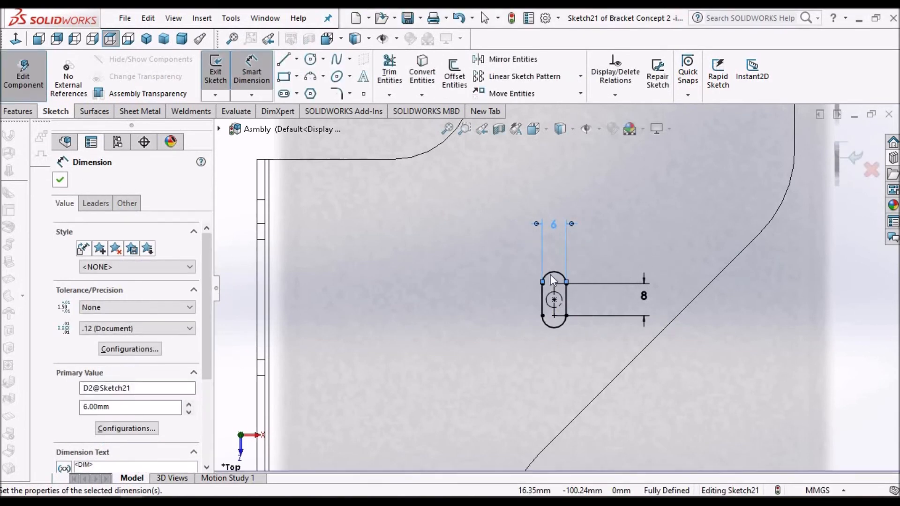
pyautogui.scroll(-1, 545, 263)
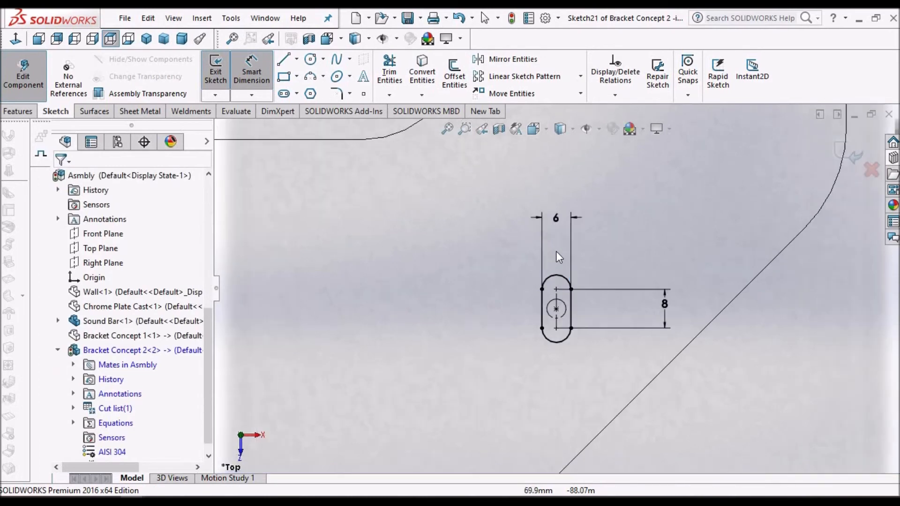
pyautogui.press('Escape')
# Draw a horizontal centerline about 178 mm long from the sketch origin across the bracket
pyautogui.scroll(3, 553, 286)
pyautogui.scroll(-4, 595, 287)
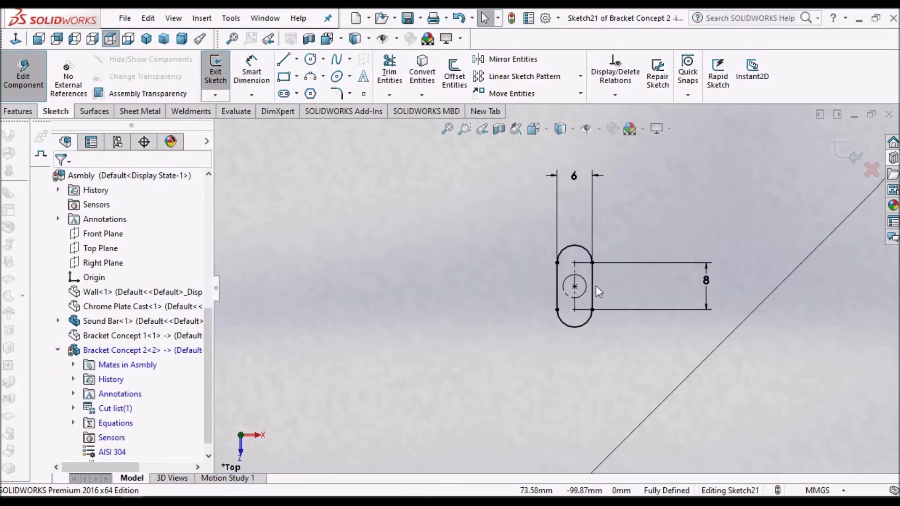
pyautogui.scroll(2, 598, 292)
pyautogui.scroll(3, 595, 286)
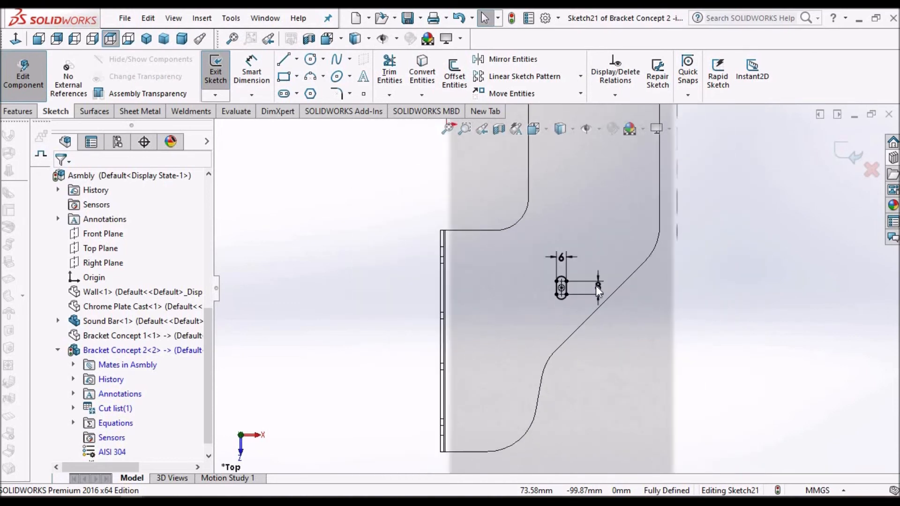
pyautogui.click(297, 60)
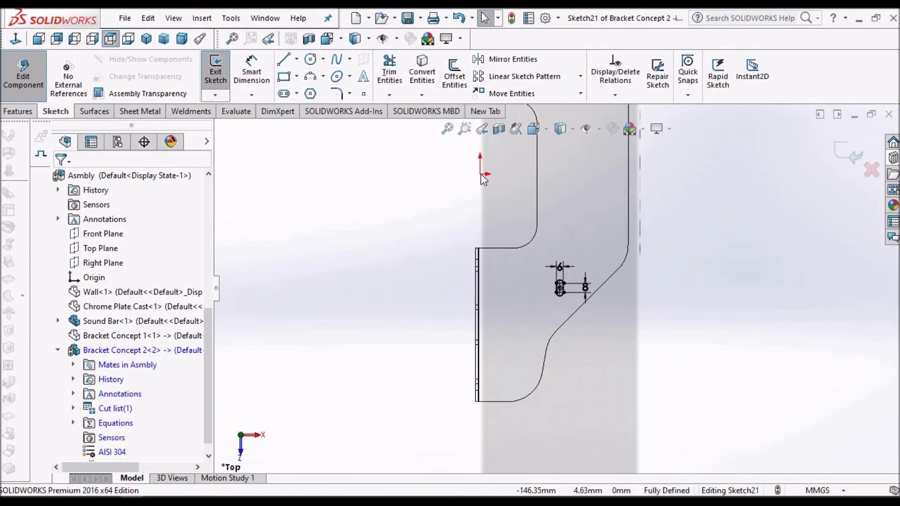
pyautogui.press('l')
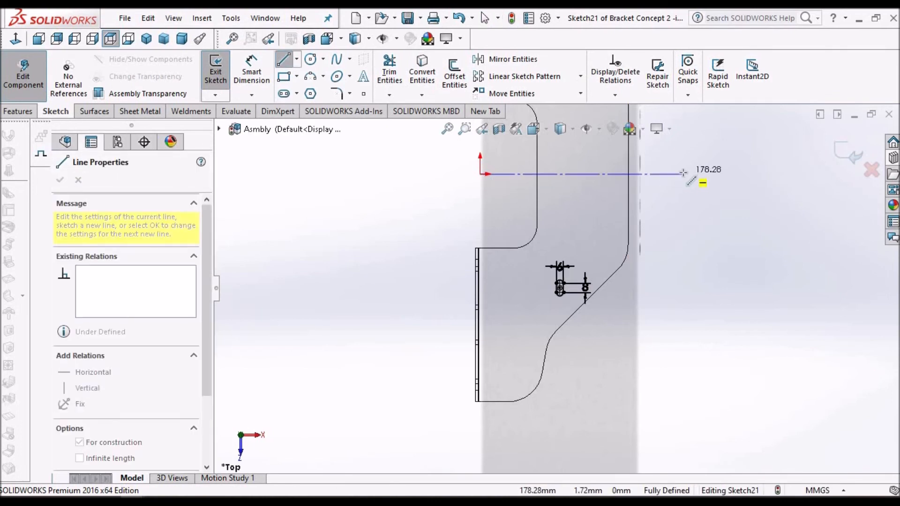
pyautogui.click(683, 174)
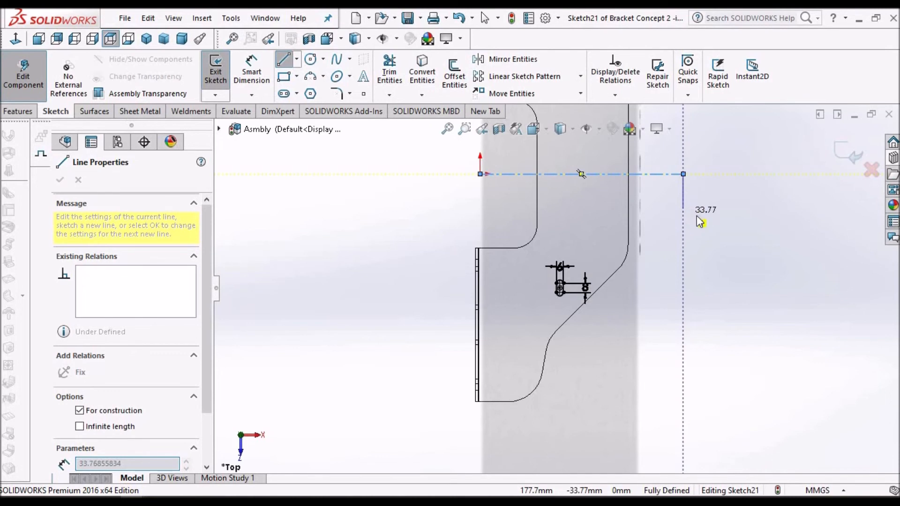
# Mirror the dimensioned slot and its construction circle about the horizontal centerline, keeping the original
pyautogui.rightClick(699, 222)
pyautogui.click(718, 223)
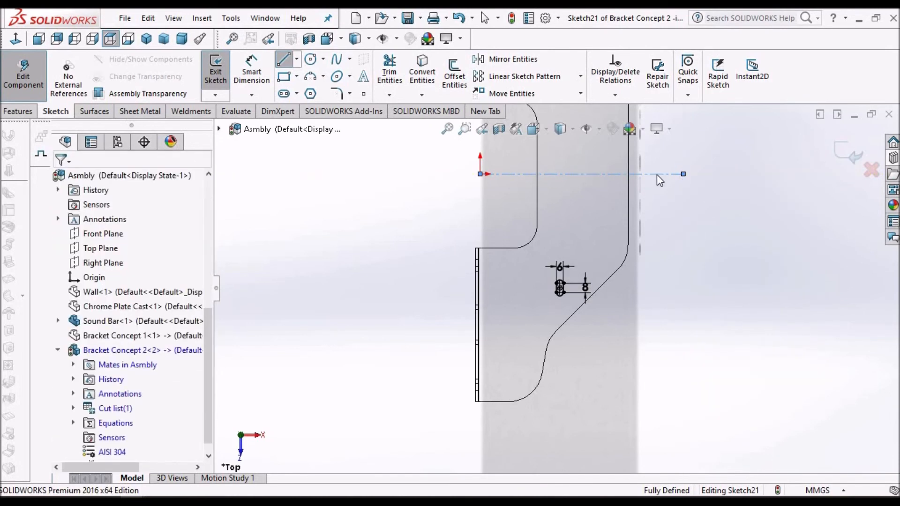
pyautogui.click(658, 174)
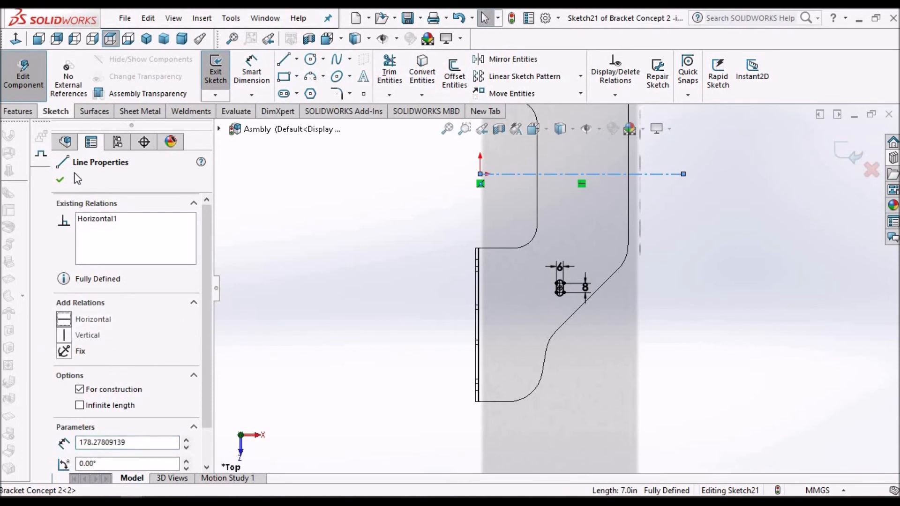
pyautogui.click(309, 210)
pyautogui.scroll(-2, 635, 255)
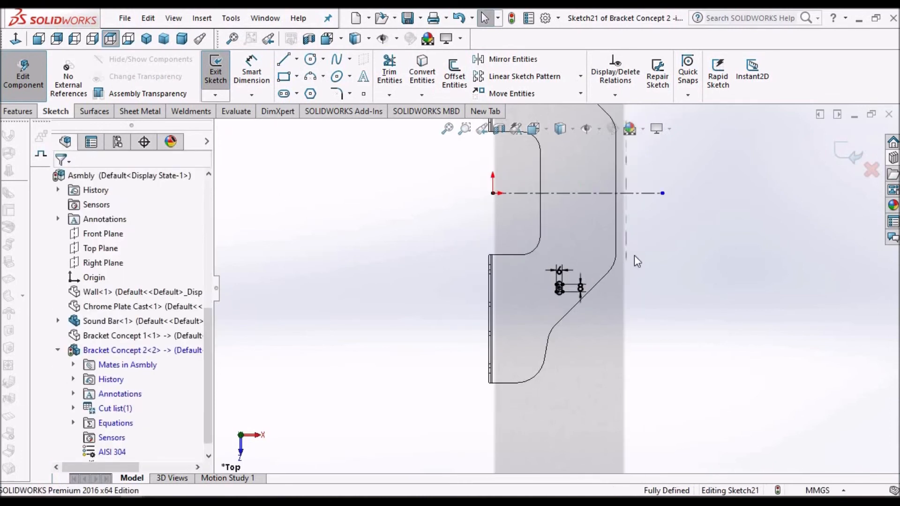
pyautogui.moveTo(665, 244); pyautogui.dragTo(454, 372)
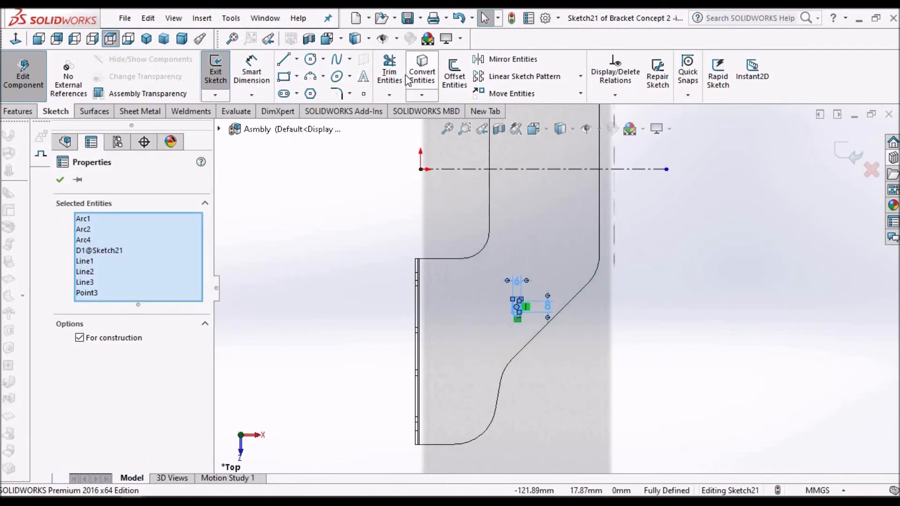
pyautogui.click(514, 60)
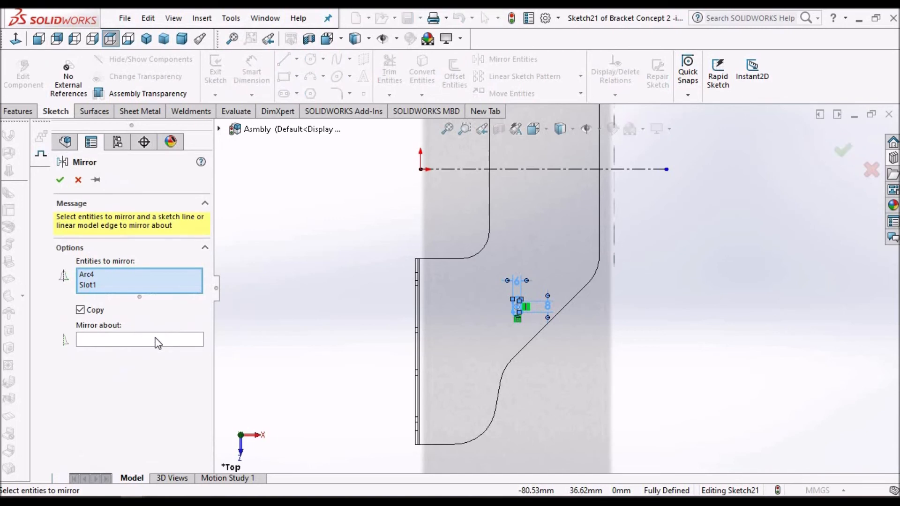
pyautogui.click(156, 341)
pyautogui.click(531, 169)
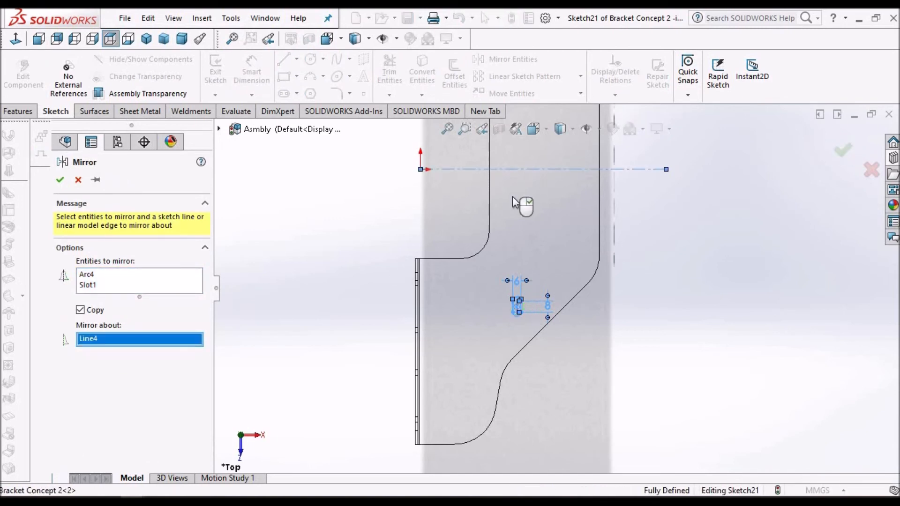
pyautogui.scroll(5, 510, 262)
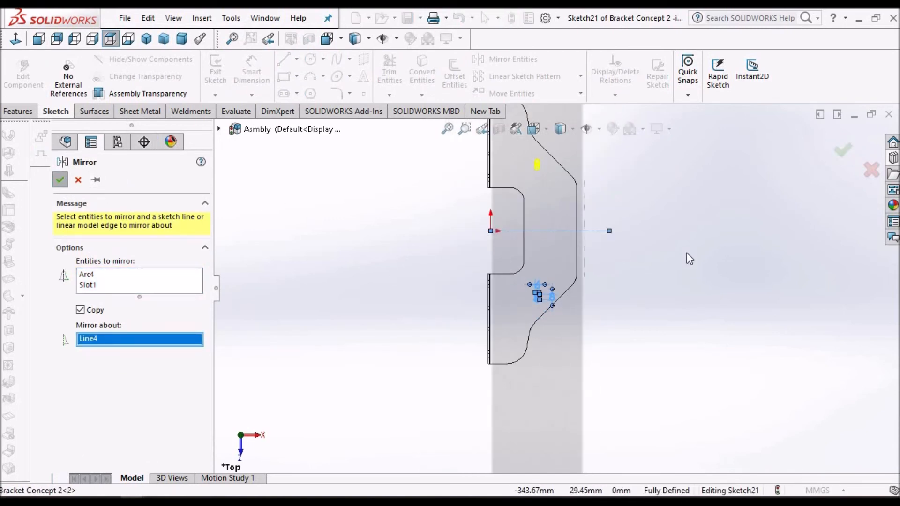
pyautogui.press('Return')
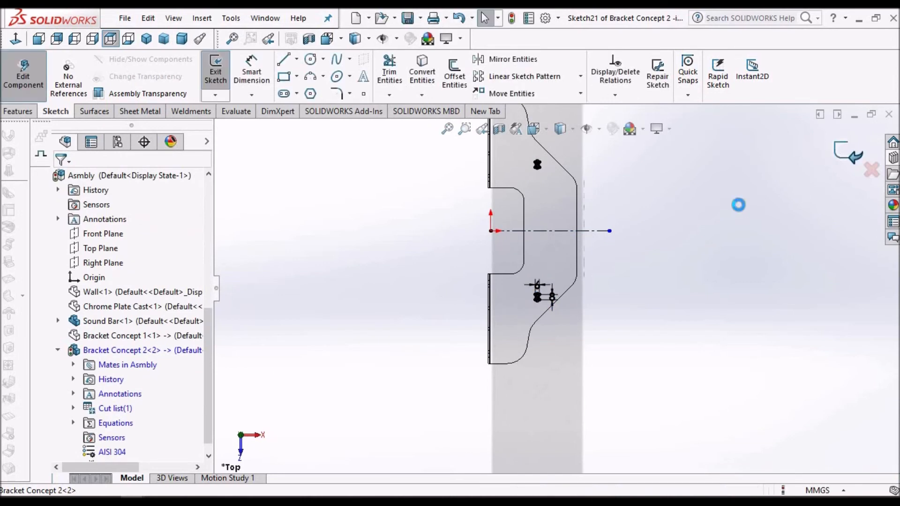
# Exit the slot sketch and in-context bracket editing, and show the assembly shaded with edges in the dimetric view
pyautogui.click(850, 154)
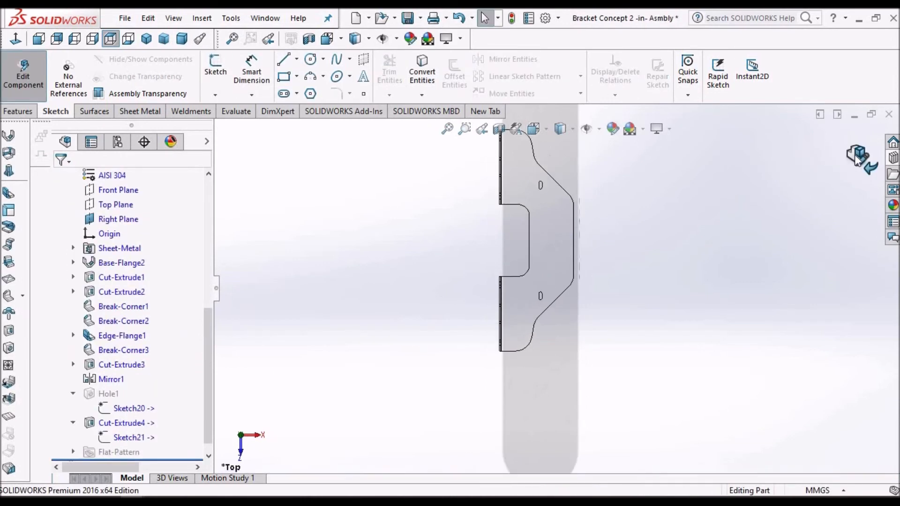
pyautogui.scroll(4, 652, 262)
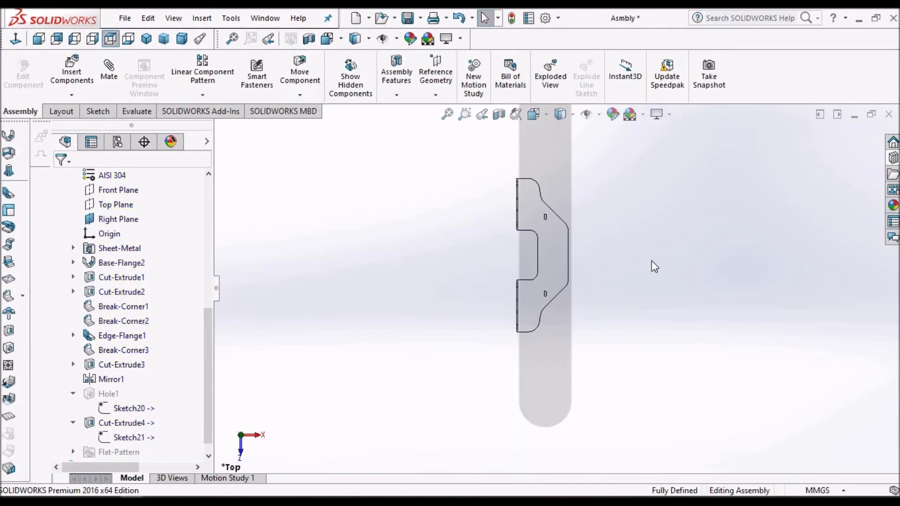
pyautogui.moveTo(566, 229); pyautogui.dragTo(537, 380, button='middle')
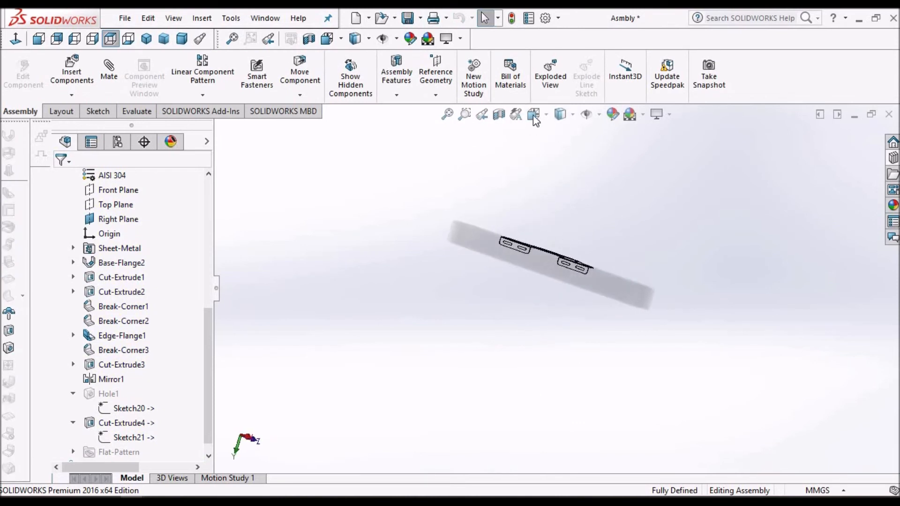
pyautogui.click(572, 116)
pyautogui.click(565, 139)
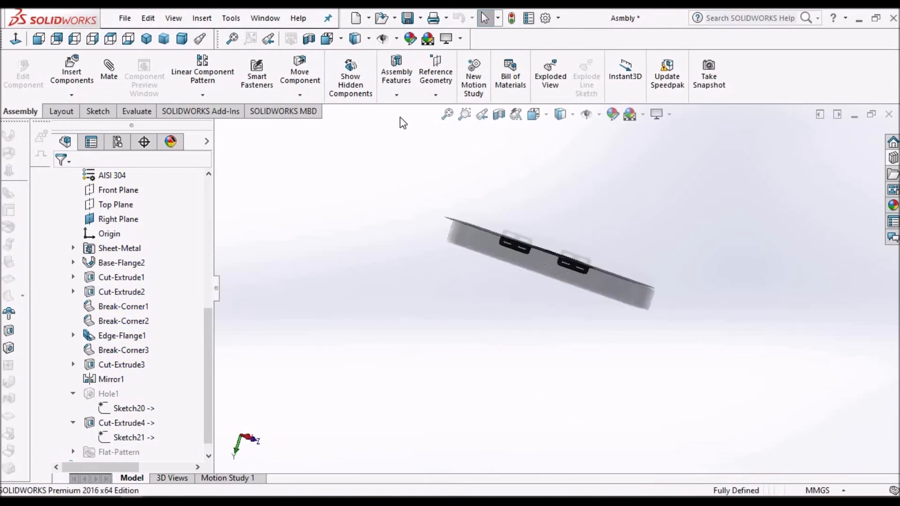
pyautogui.click(183, 39)
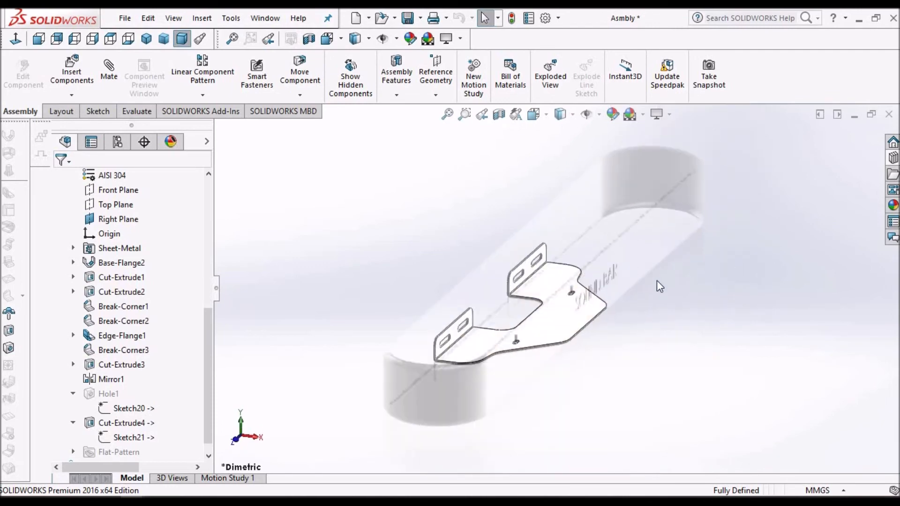
# Examine from below how the bracket's base-flange slots line up with the sound bar's screw holes
pyautogui.moveTo(534, 302); pyautogui.dragTo(521, 197, button='middle')
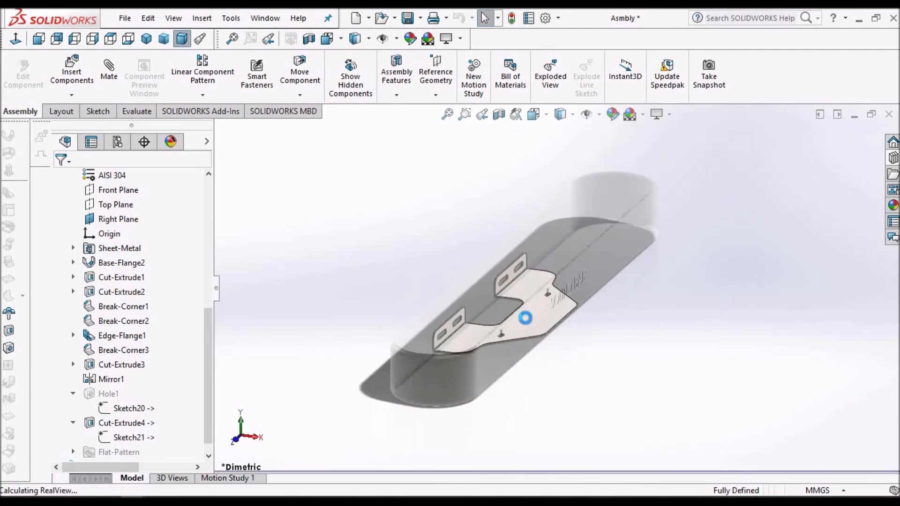
pyautogui.scroll(-2, 530, 317)
pyautogui.scroll(-5, 513, 284)
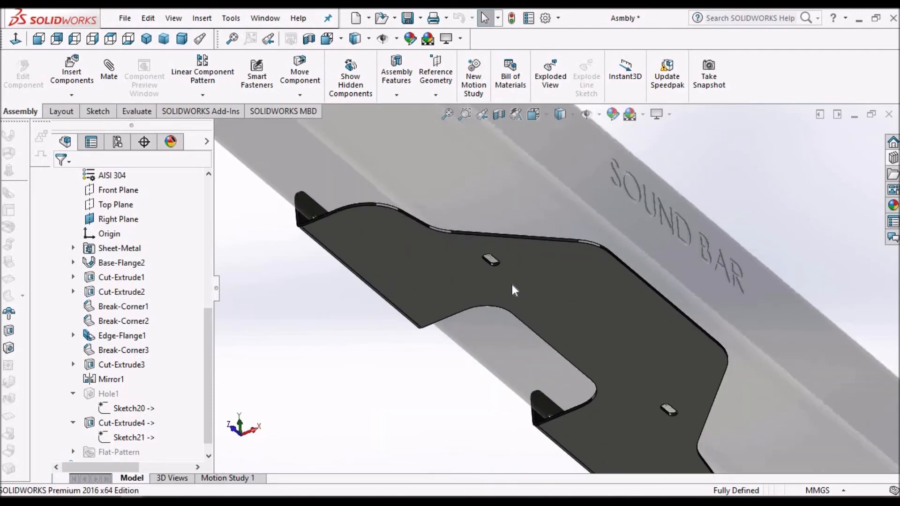
pyautogui.scroll(-4, 512, 247)
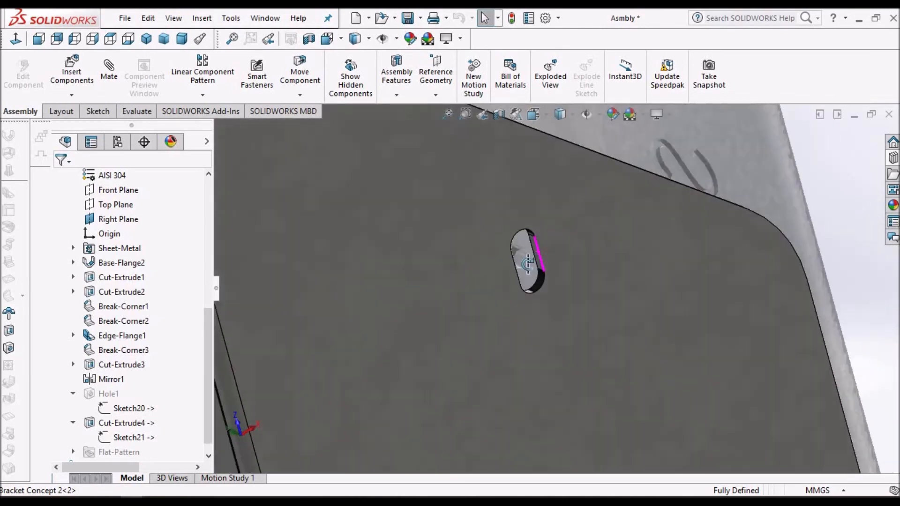
pyautogui.moveTo(529, 264); pyautogui.dragTo(515, 186, button='middle')
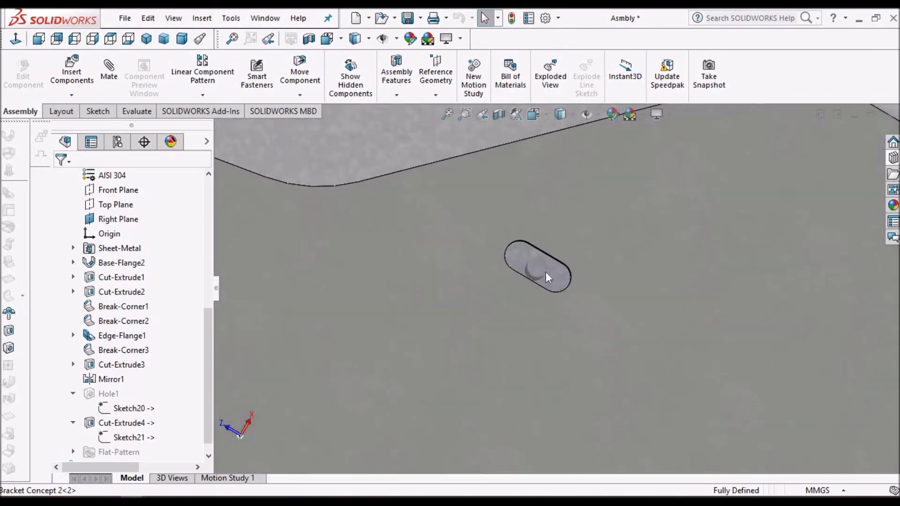
pyautogui.scroll(-4, 547, 277)
pyautogui.moveTo(545, 286); pyautogui.dragTo(580, 331, button='middle')
pyautogui.scroll(8, 531, 297)
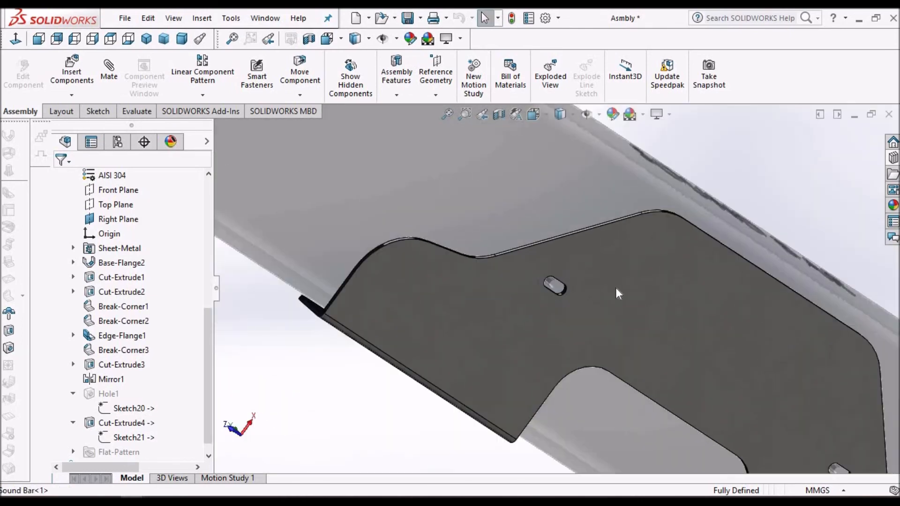
pyautogui.moveTo(614, 383)
pyautogui.mouseDown(button='middle')
pyautogui.moveTo(572, 352)
pyautogui.moveTo(557, 390)
pyautogui.moveTo(633, 345)
pyautogui.mouseUp(button='middle')
pyautogui.scroll(4, 641, 337)
pyautogui.moveTo(731, 286)
pyautogui.mouseDown(button='middle')
pyautogui.moveTo(743, 283)
pyautogui.moveTo(731, 277)
pyautogui.mouseUp(button='middle')
# Switch to the open Bracket Concept 2 part document and bring a slotted edge flange and its bend into view
pyautogui.click(265, 18)
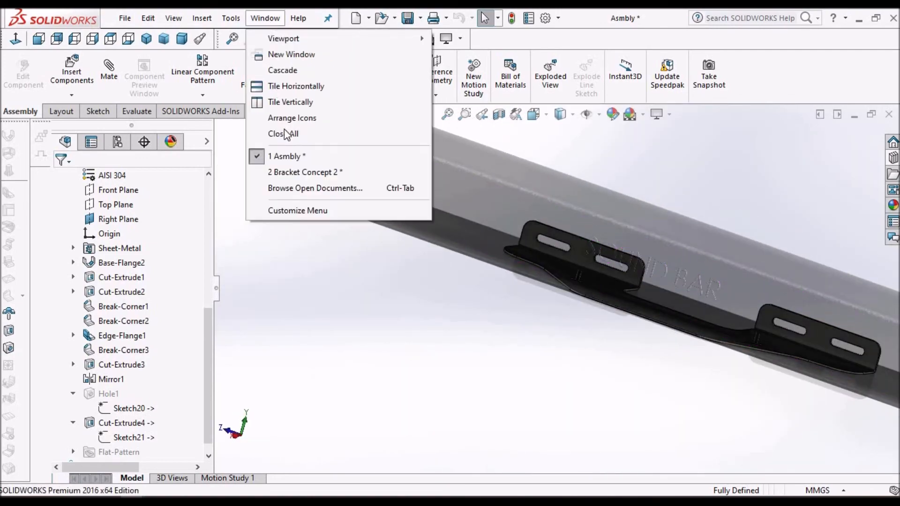
pyautogui.click(305, 173)
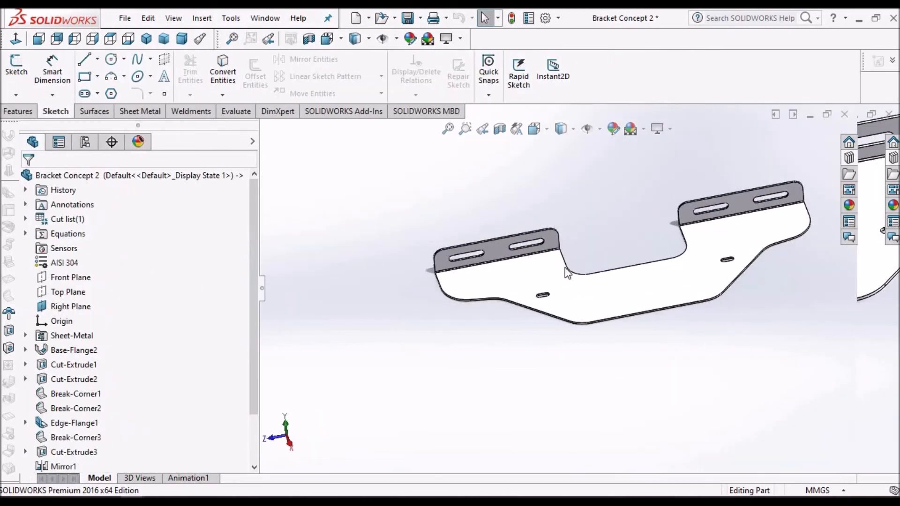
pyautogui.scroll(3, 516, 291)
pyautogui.moveTo(545, 277); pyautogui.dragTo(668, 299, button='middle')
pyautogui.scroll(-4, 668, 299)
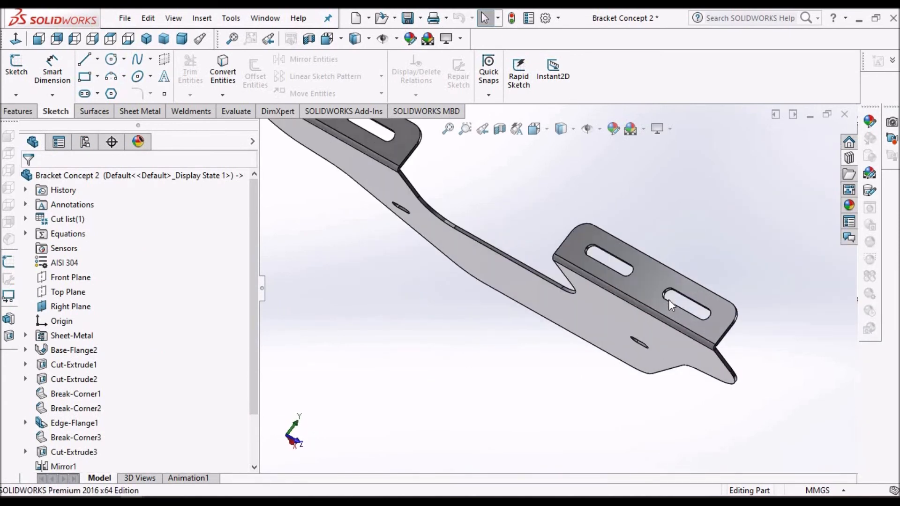
# Start a Sheet Metal Gusset between the base face and the adjoining slotted edge-flange face, offset 70 mm along the bend
pyautogui.click(140, 113)
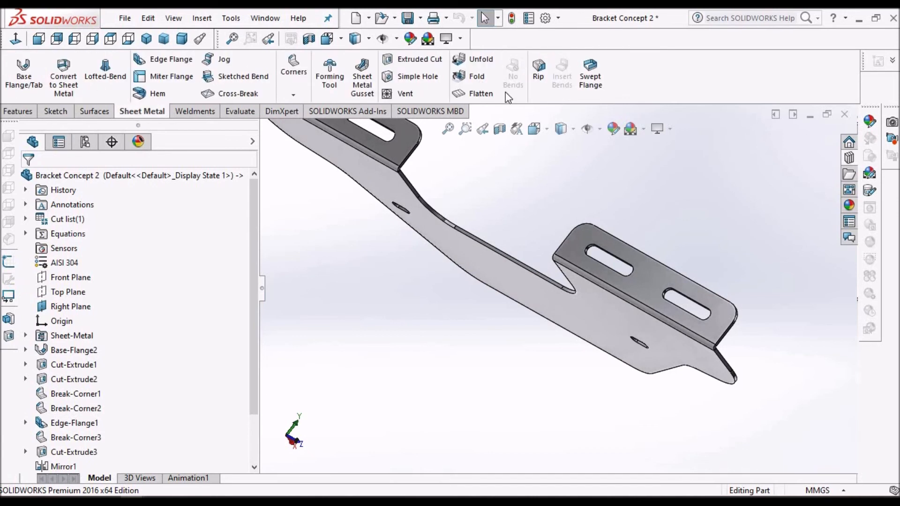
pyautogui.click(365, 77)
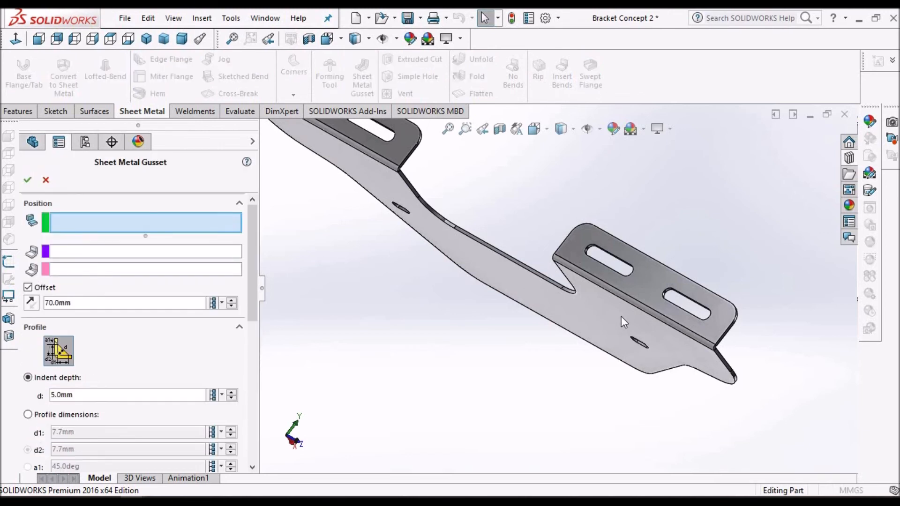
pyautogui.scroll(-2, 624, 322)
pyautogui.click(608, 309)
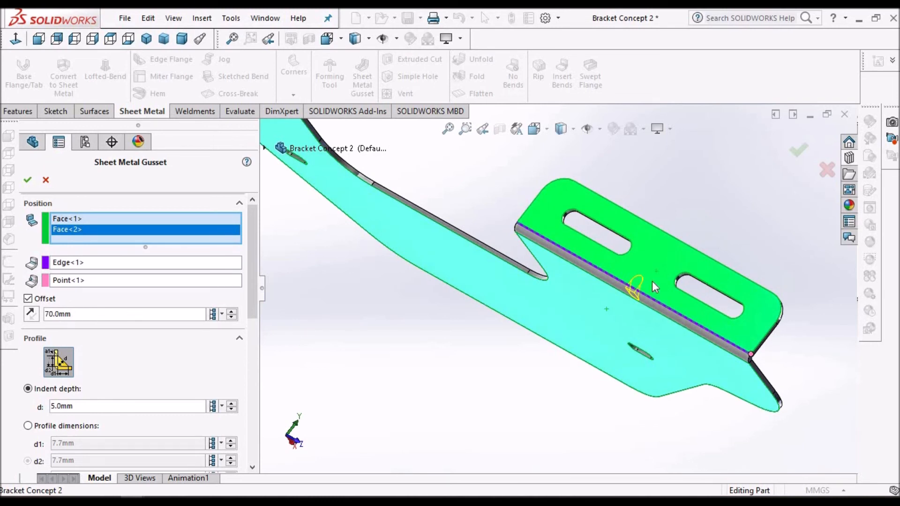
# Review the gusset settings and create the rounded gusset with 5 mm indent depth, 5 mm indent width and 2 mm indent thickness
pyautogui.moveTo(256, 318); pyautogui.dragTo(270, 442)
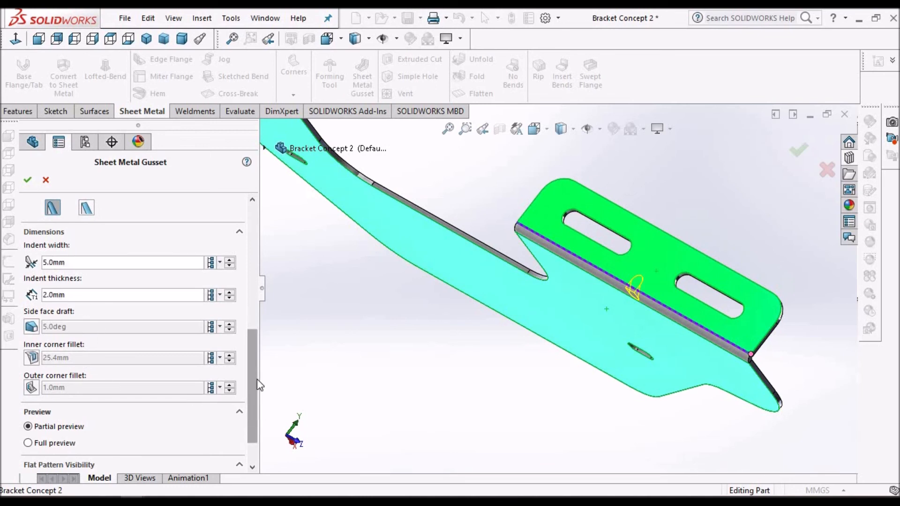
pyautogui.scroll(5, 248, 356)
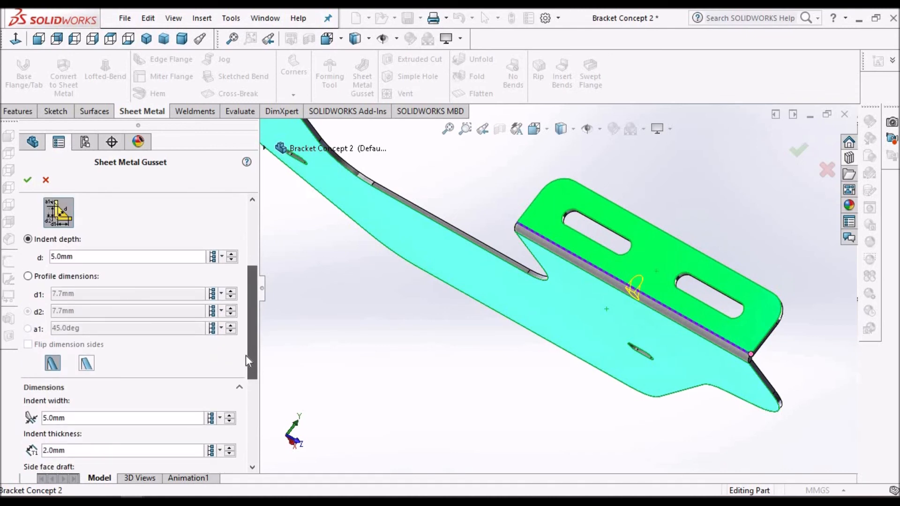
pyautogui.scroll(1, 241, 353)
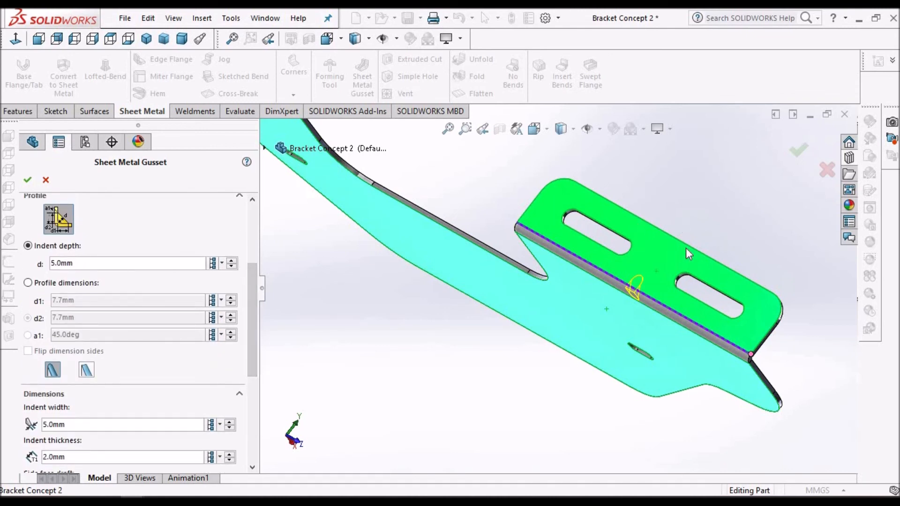
pyautogui.scroll(-3, 635, 280)
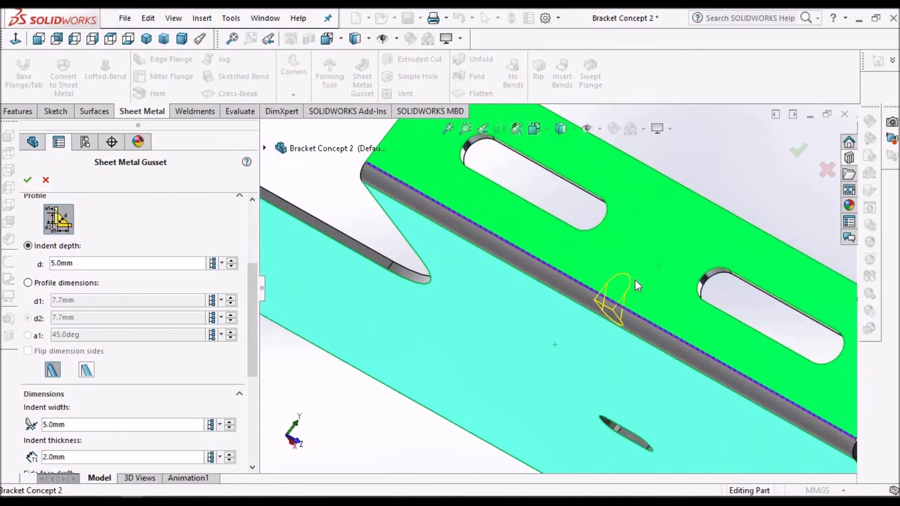
pyautogui.moveTo(662, 269); pyautogui.dragTo(546, 217, button='middle')
pyautogui.scroll(-4, 710, 315)
pyautogui.moveTo(714, 321); pyautogui.dragTo(696, 296, button='middle')
pyautogui.scroll(6, 695, 291)
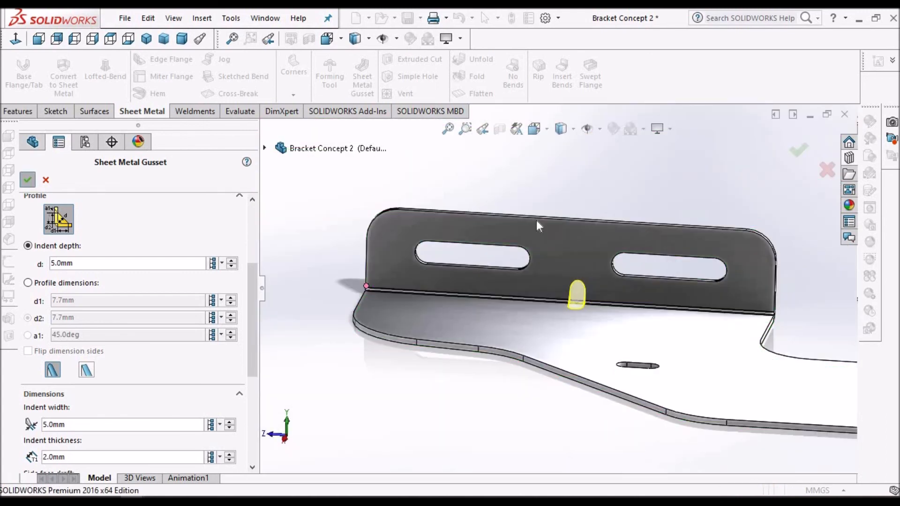
pyautogui.press('Return')
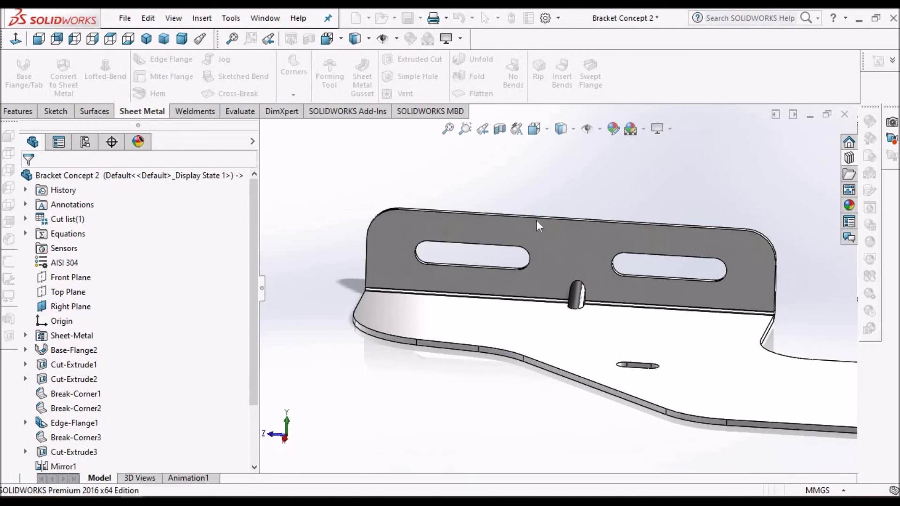
# Examine the new gusset at the bend and compare the two slotted edge flanges
pyautogui.scroll(-2, 596, 309)
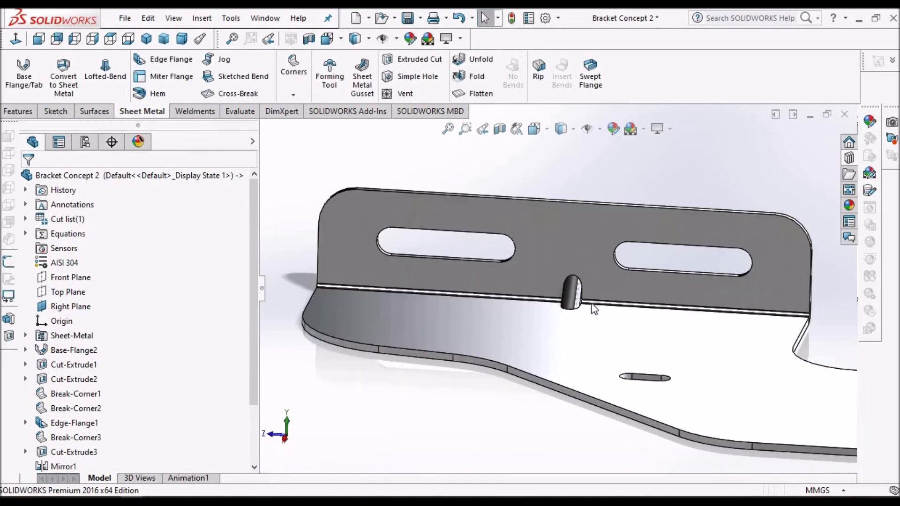
pyautogui.scroll(-2, 596, 309)
pyautogui.moveTo(582, 298); pyautogui.dragTo(603, 336, button='middle')
pyautogui.scroll(3, 604, 336)
pyautogui.scroll(2, 747, 258)
pyautogui.scroll(-2, 810, 331)
pyautogui.scroll(3, 810, 332)
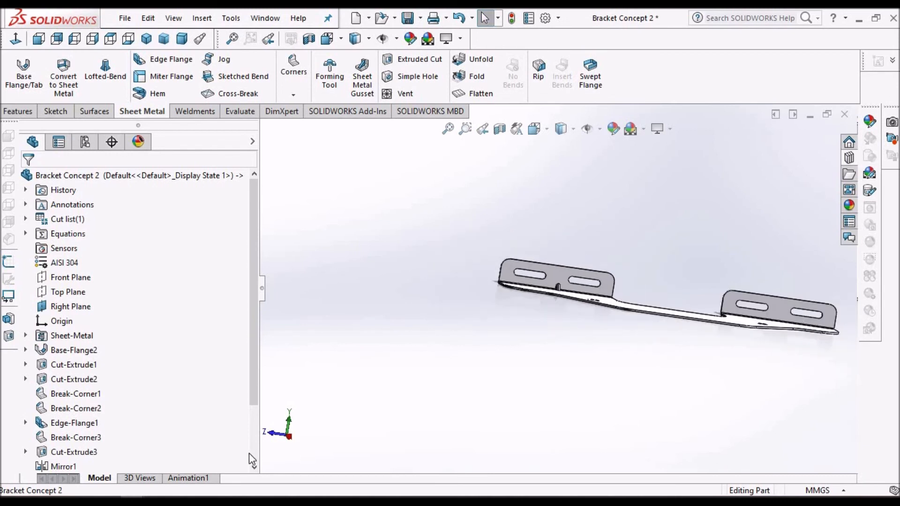
# Mirror the sheet metal gusset about the Front Plane onto the other slotted edge flange
pyautogui.scroll(-2, 73, 465)
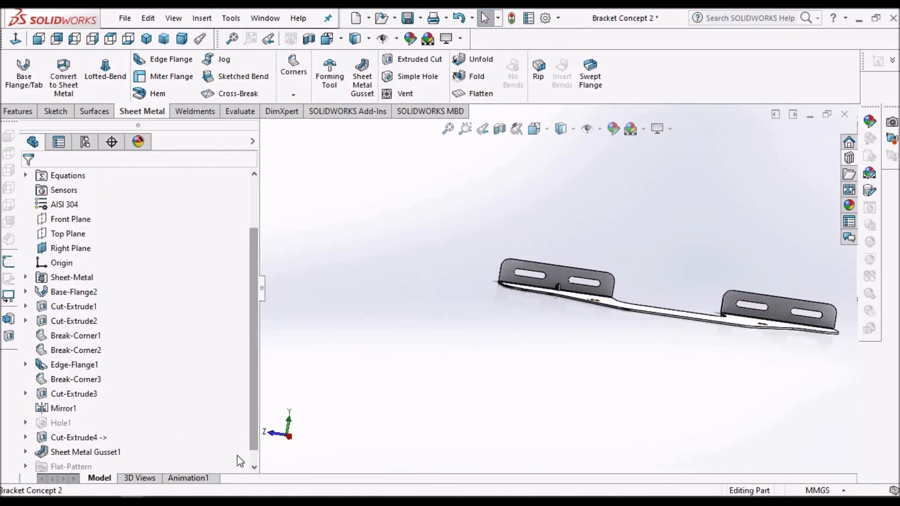
pyautogui.scroll(-1, 240, 462)
pyautogui.click(75, 437)
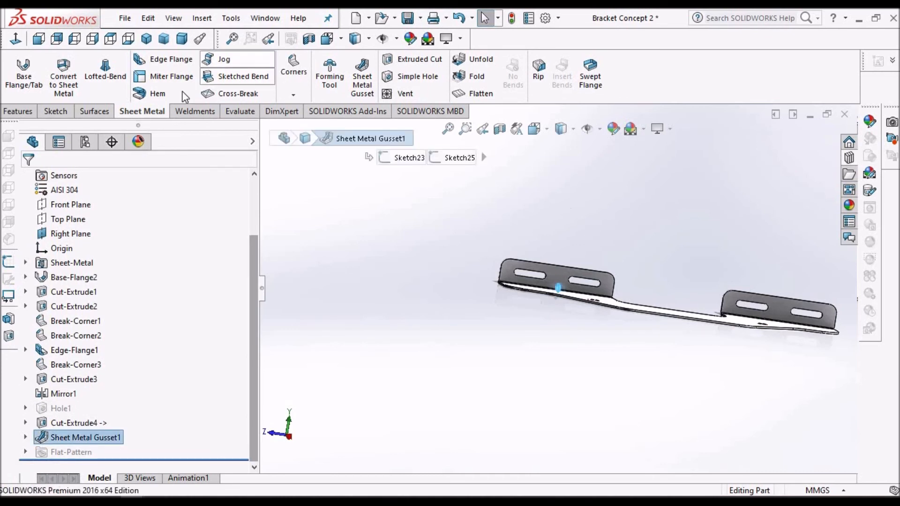
pyautogui.click(21, 113)
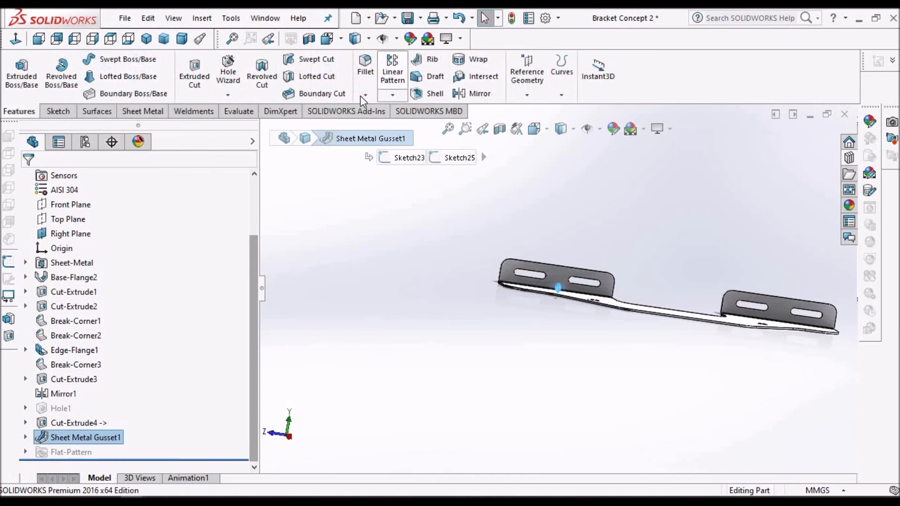
pyautogui.click(392, 96)
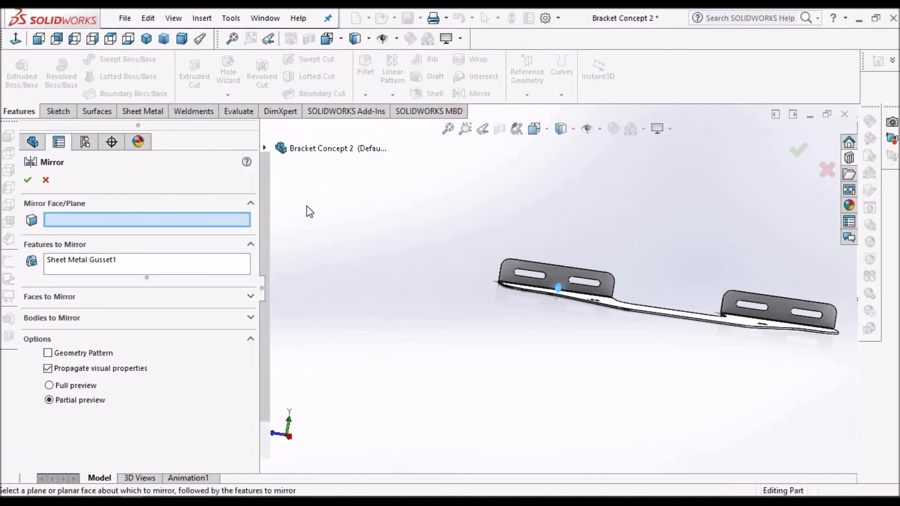
pyautogui.press('c')
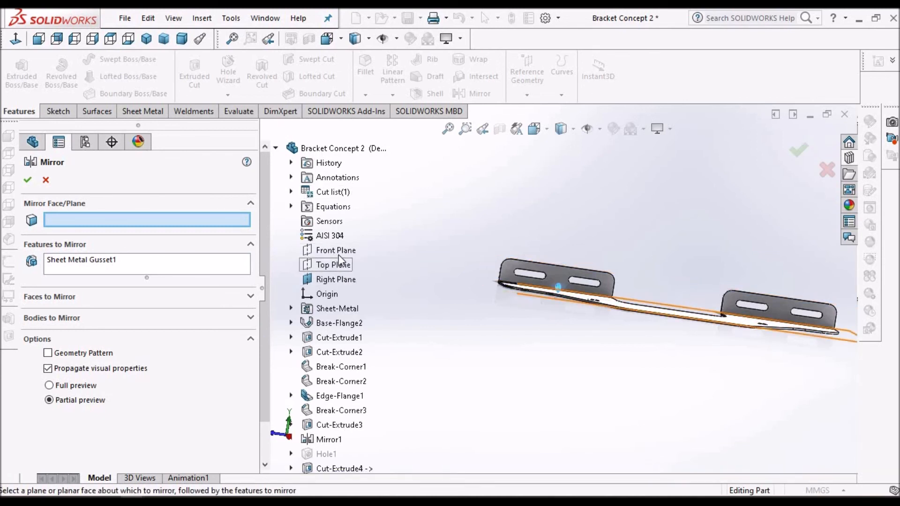
pyautogui.click(338, 251)
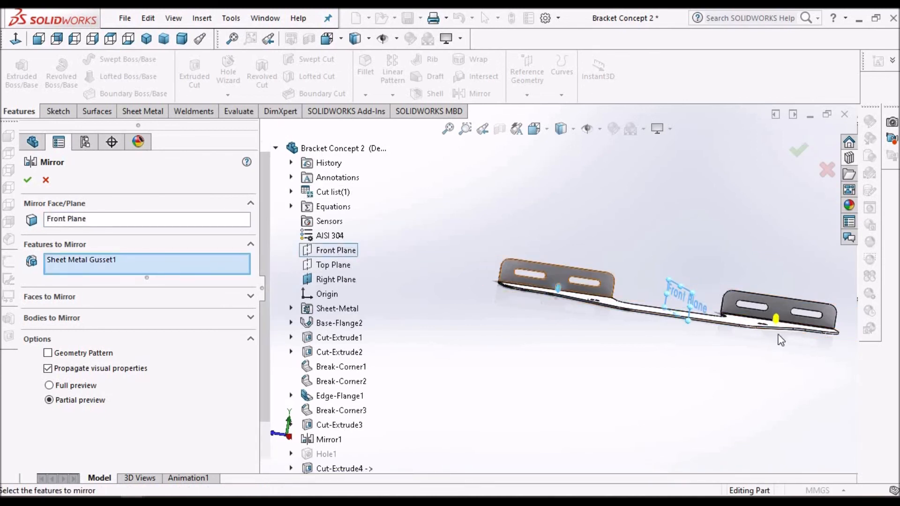
pyautogui.scroll(-8, 759, 314)
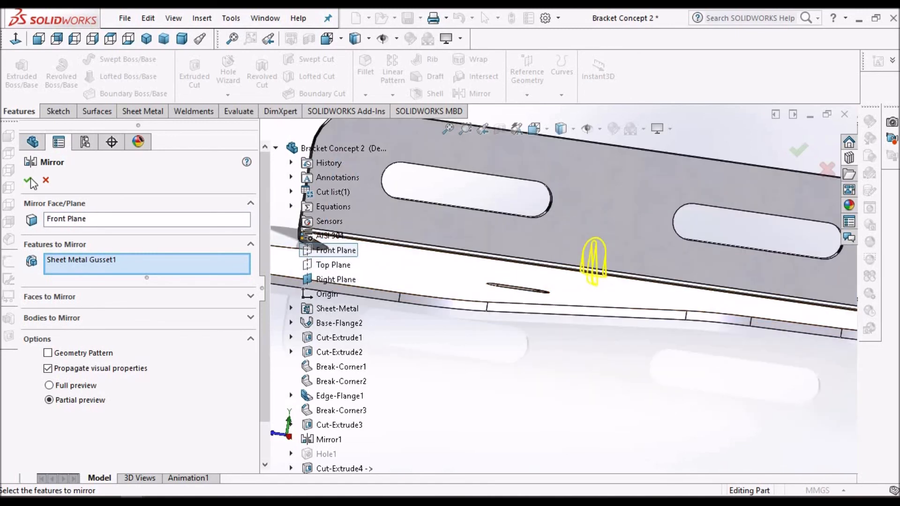
pyautogui.click(30, 181)
pyautogui.scroll(6, 698, 322)
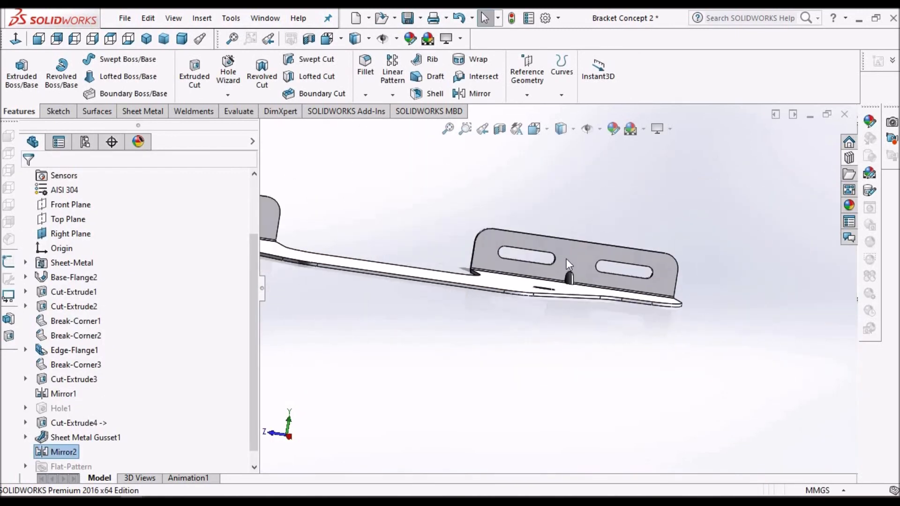
# Examine both gussets in the dimetric view of the part and inside the sound bar in the open Asmbly document
pyautogui.click(182, 38)
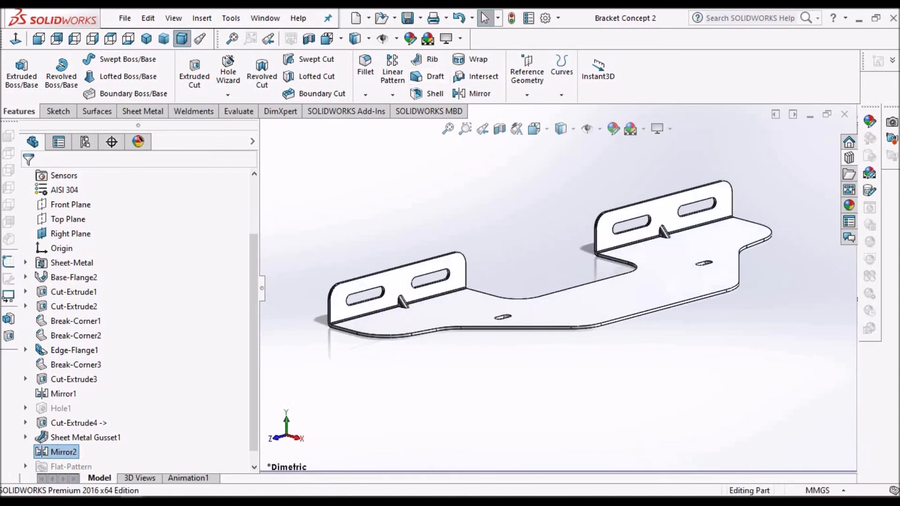
pyautogui.moveTo(623, 306); pyautogui.dragTo(516, 338, button='middle')
pyautogui.scroll(2, 516, 338)
pyautogui.scroll(-2, 521, 313)
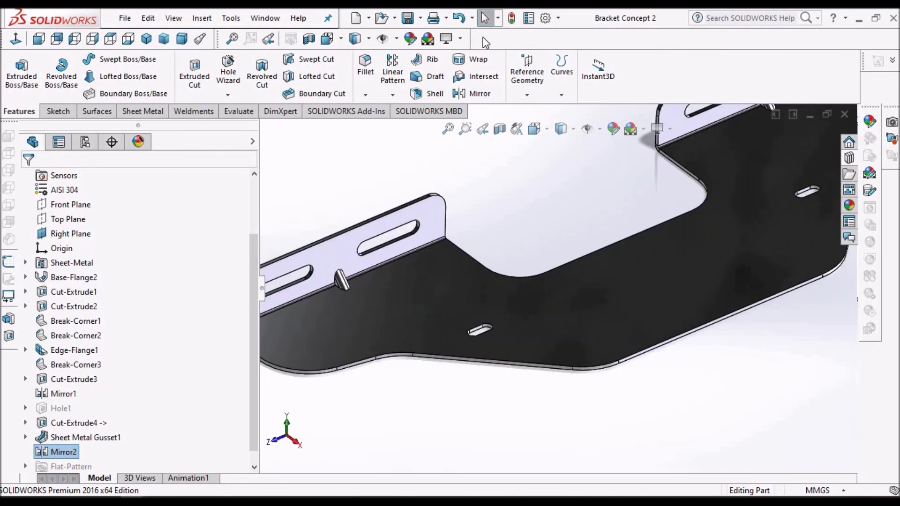
pyautogui.click(256, 19)
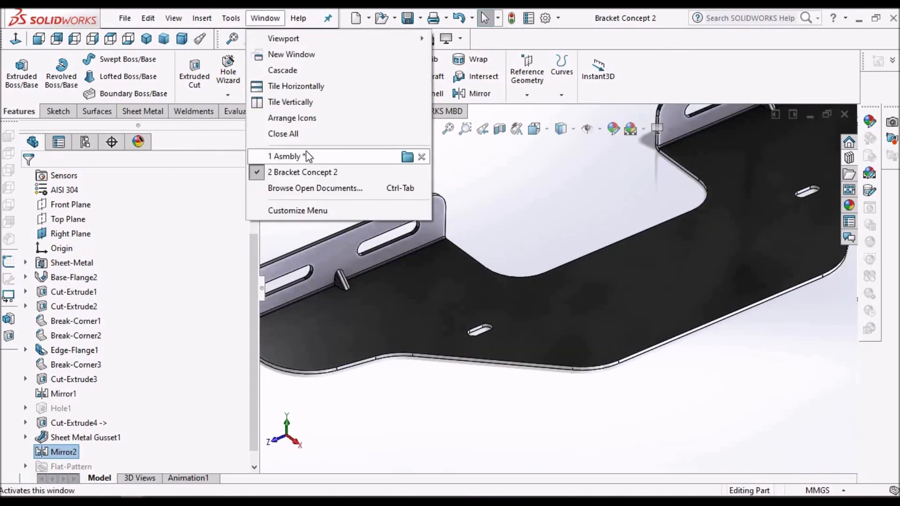
pyautogui.click(309, 157)
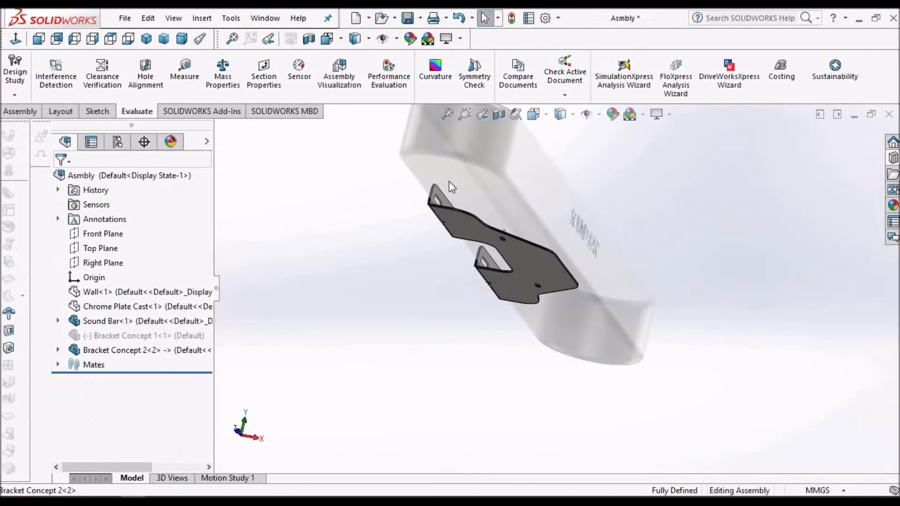
pyautogui.scroll(-10, 488, 207)
pyautogui.moveTo(513, 222); pyautogui.dragTo(493, 234, button='middle')
pyautogui.scroll(-3, 510, 201)
pyautogui.scroll(-4, 499, 197)
pyautogui.scroll(2, 634, 259)
pyautogui.scroll(3, 634, 260)
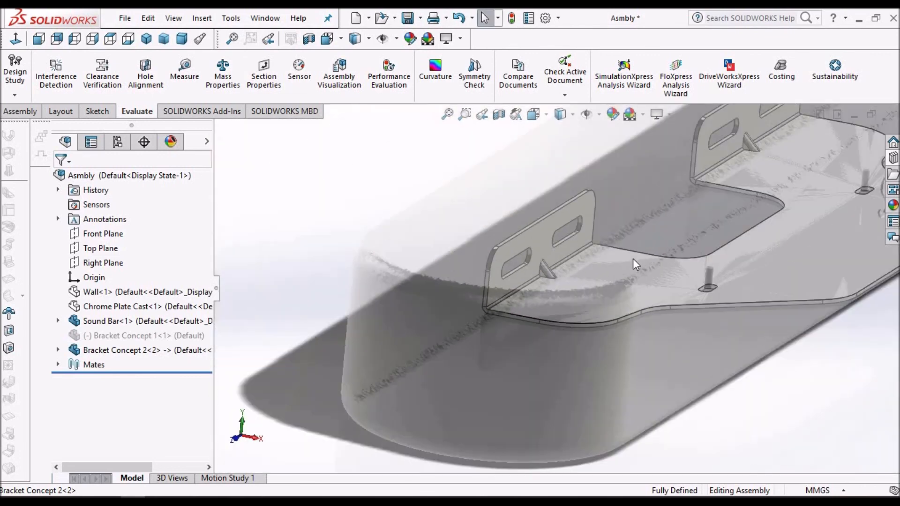
# Run Interference Detection on the whole Asmbly assembly and close the check
pyautogui.click(56, 73)
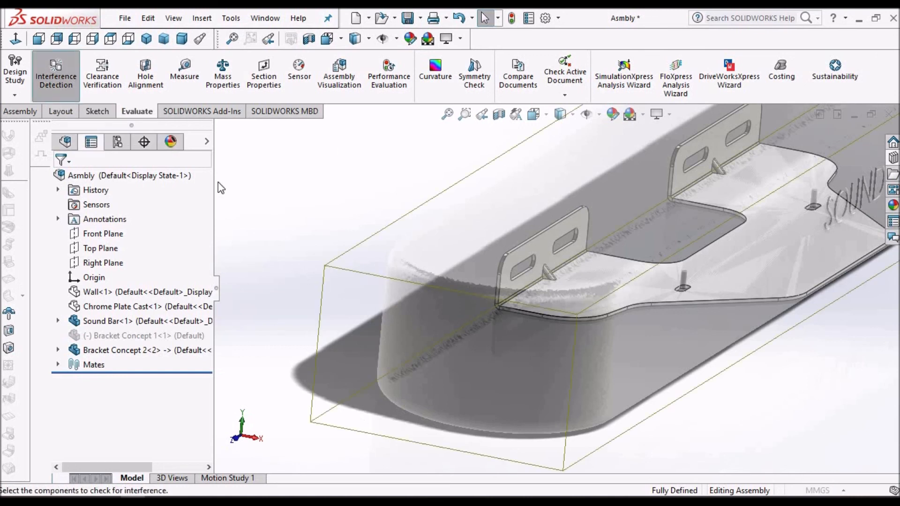
pyautogui.click(130, 250)
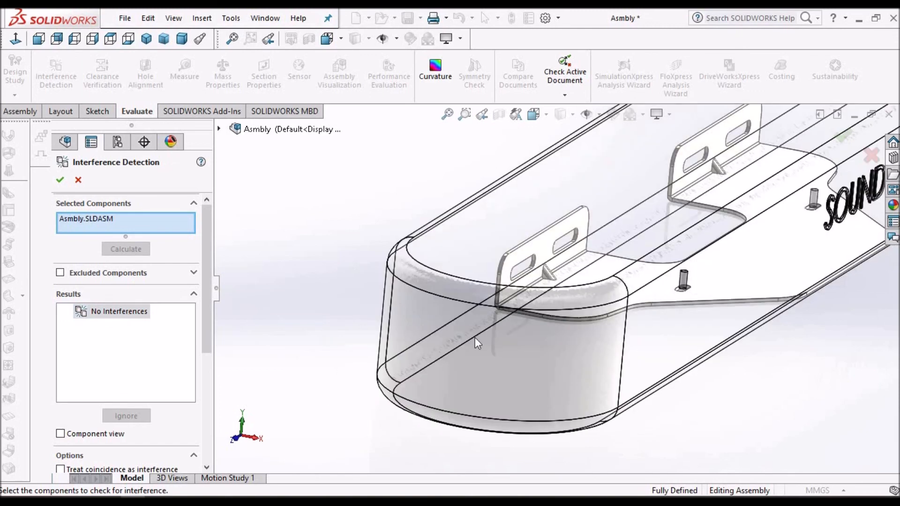
pyautogui.scroll(-5, 552, 258)
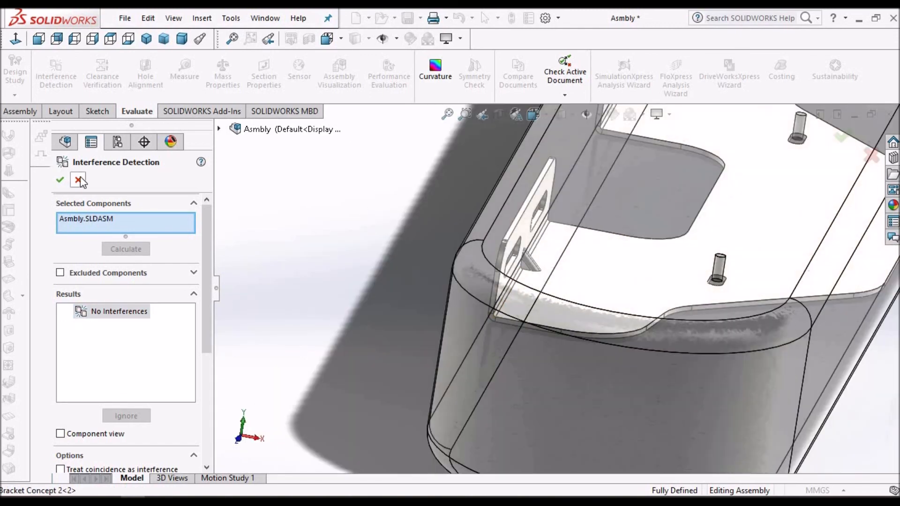
pyautogui.click(78, 180)
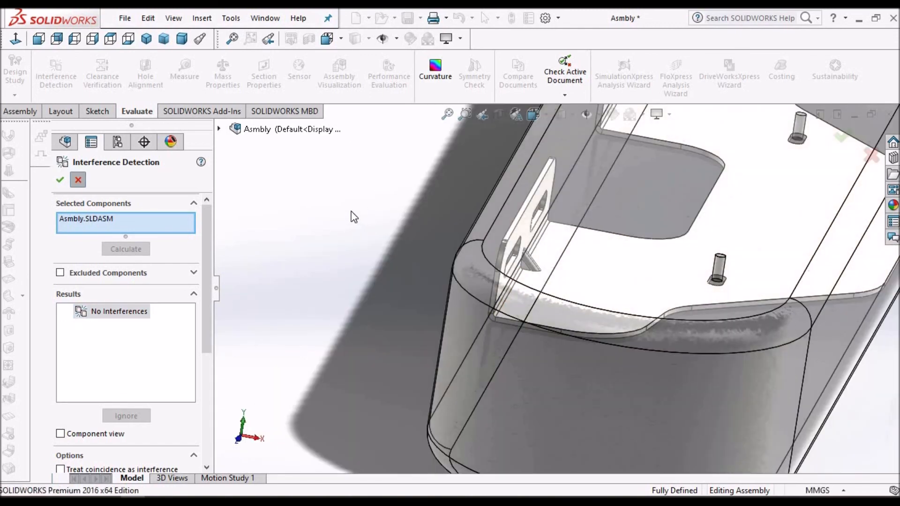
# Section the assembly at the gusset's flat side face, examine the clearance between gusset and sound bar, and discard the section view
pyautogui.scroll(-4, 523, 289)
pyautogui.moveTo(516, 241); pyautogui.dragTo(525, 326, button='middle')
pyautogui.scroll(-5, 527, 287)
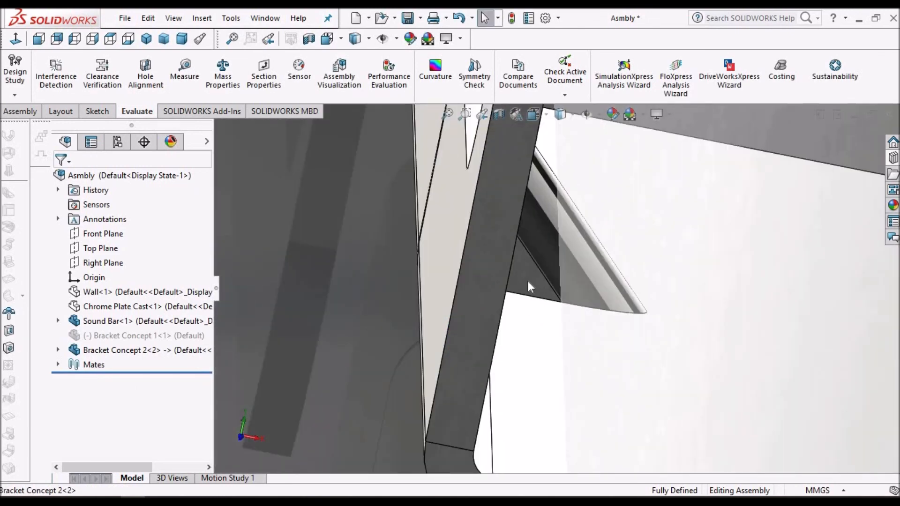
pyautogui.click(528, 277)
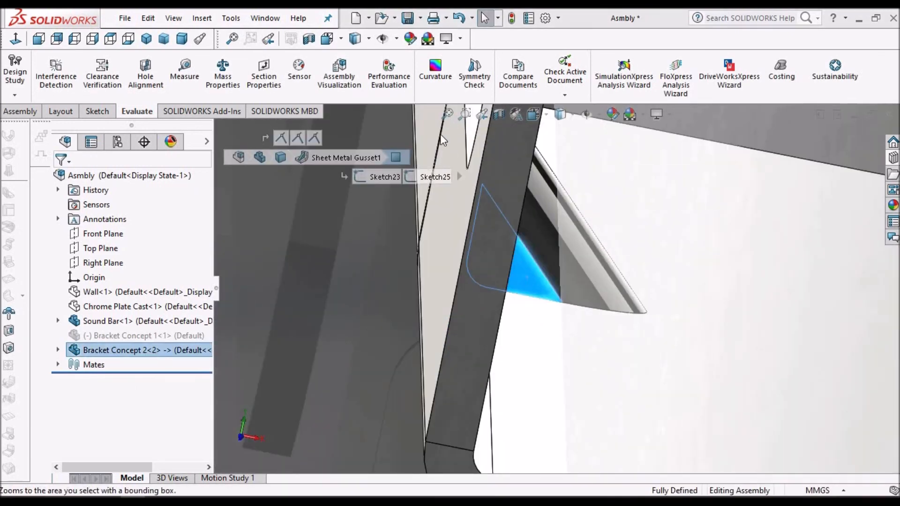
pyautogui.click(447, 114)
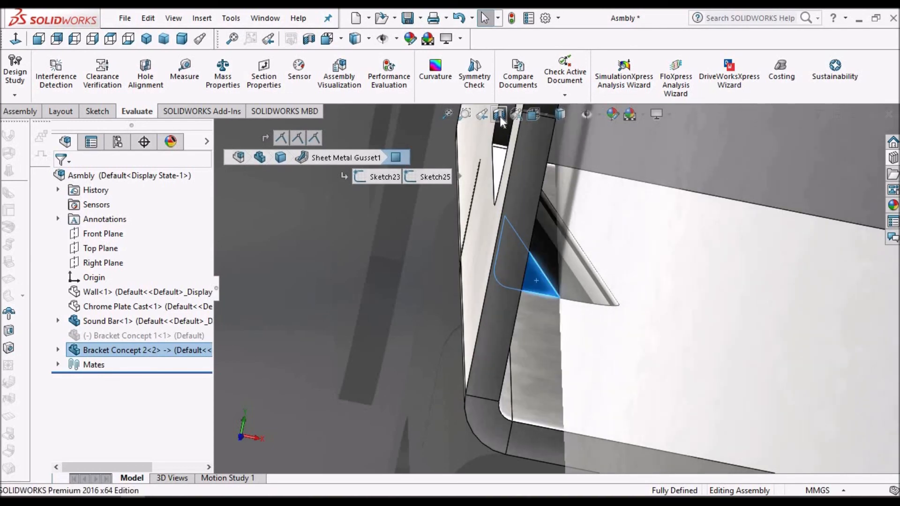
pyautogui.click(500, 116)
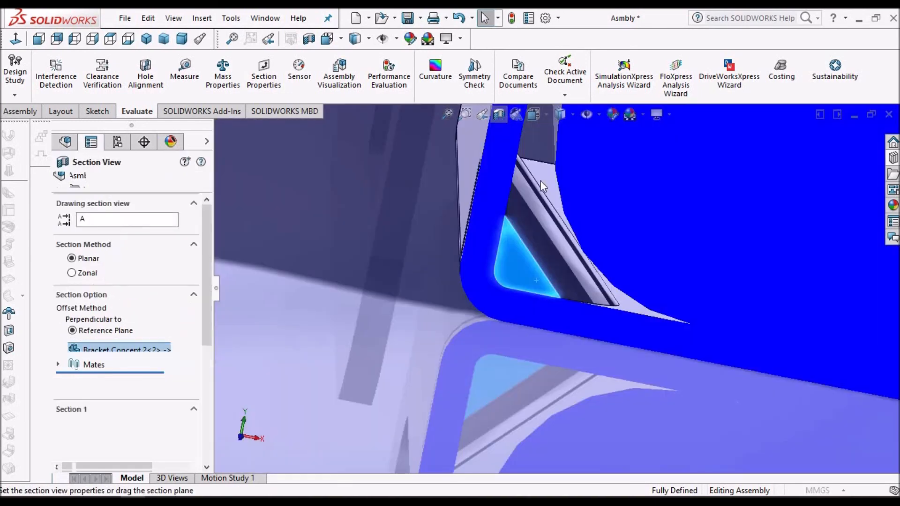
pyautogui.scroll(-3, 547, 267)
pyautogui.moveTo(547, 266); pyautogui.dragTo(543, 252, button='middle')
pyautogui.scroll(5, 546, 280)
pyautogui.scroll(-5, 464, 220)
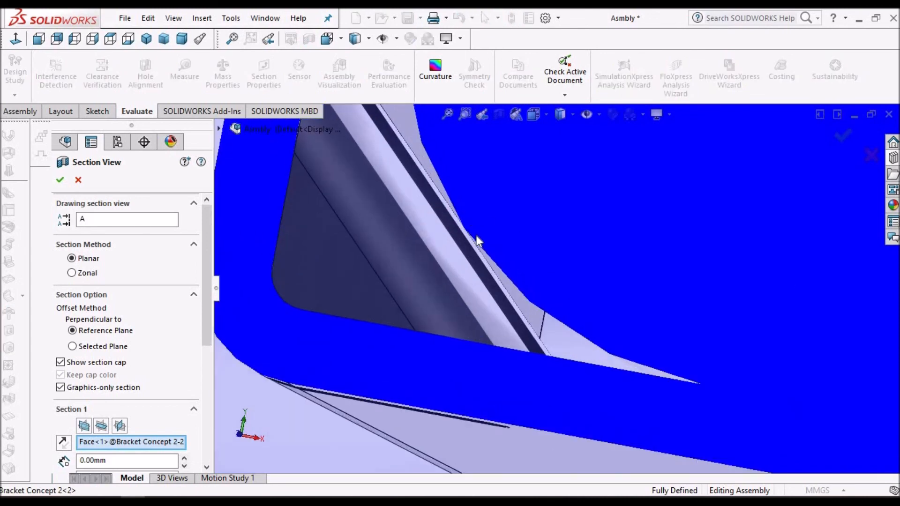
pyautogui.moveTo(492, 254); pyautogui.dragTo(115, 277, button='middle')
pyautogui.press('Escape')
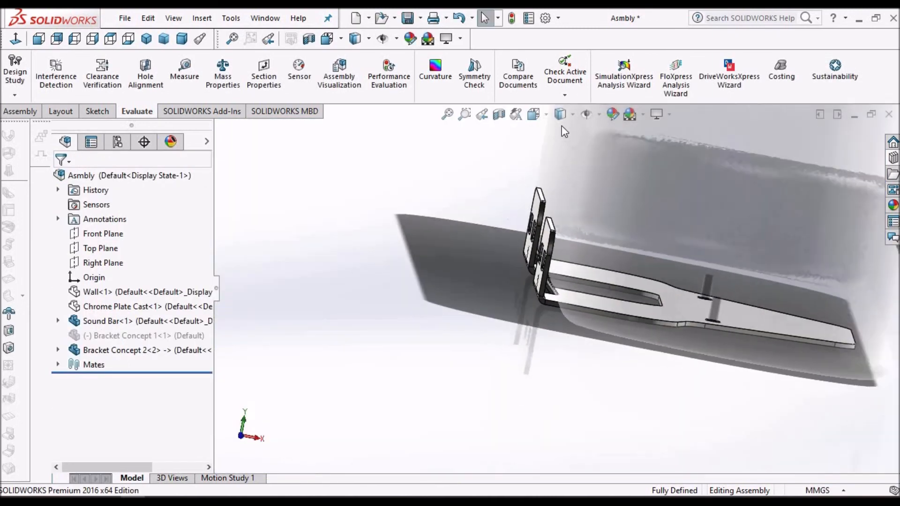
# Return to the Bracket Concept 2 part and examine the finished bracket in dimetric view and from its underside
pyautogui.click(565, 112)
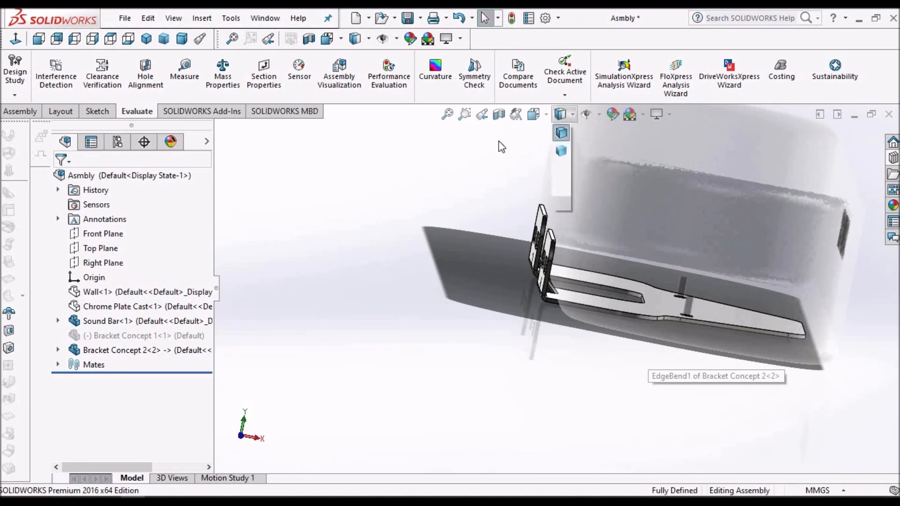
pyautogui.click(183, 40)
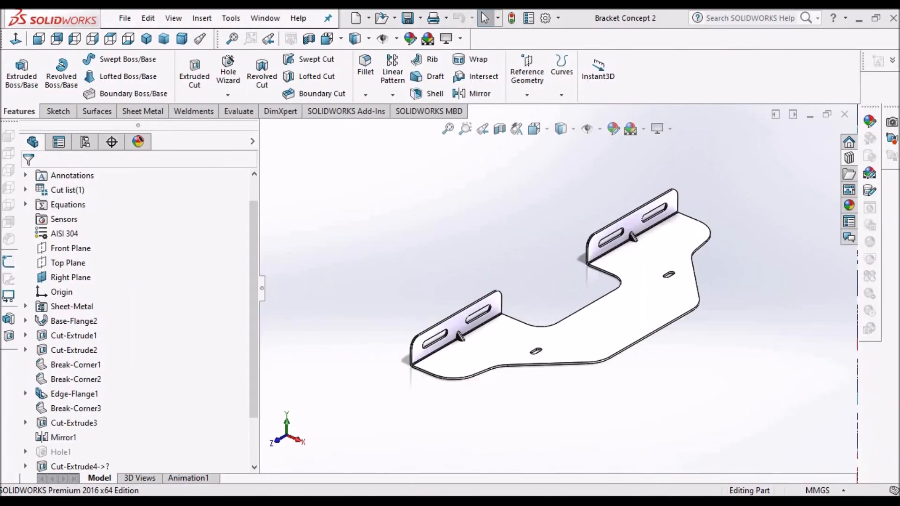
pyautogui.moveTo(530, 285); pyautogui.dragTo(580, 254, button='middle')
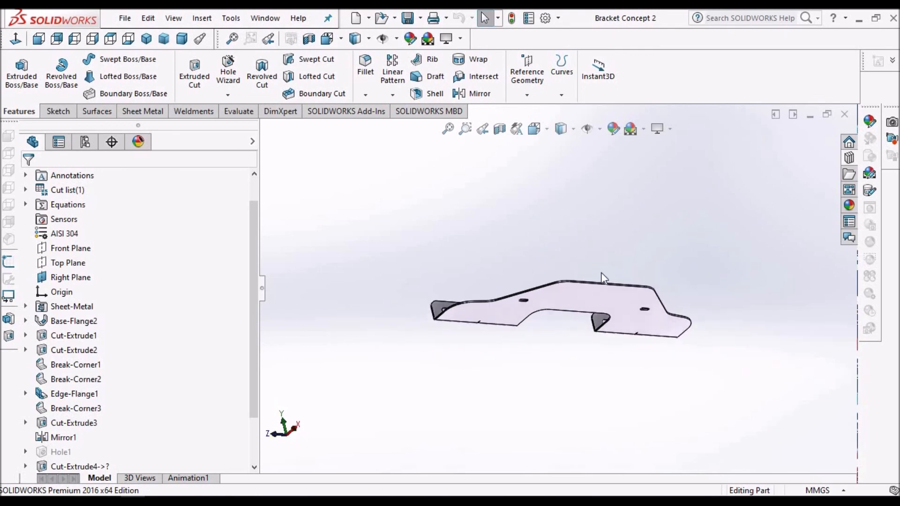
pyautogui.moveTo(600, 292)
pyautogui.mouseDown(button='middle')
pyautogui.moveTo(586, 342)
pyautogui.moveTo(627, 408)
pyautogui.moveTo(635, 394)
pyautogui.moveTo(595, 394)
pyautogui.moveTo(570, 335)
pyautogui.moveTo(576, 205)
pyautogui.moveTo(603, 238)
pyautogui.moveTo(635, 366)
pyautogui.moveTo(632, 301)
pyautogui.moveTo(612, 280)
pyautogui.mouseUp(button='middle')
pyautogui.scroll(-6, 540, 272)
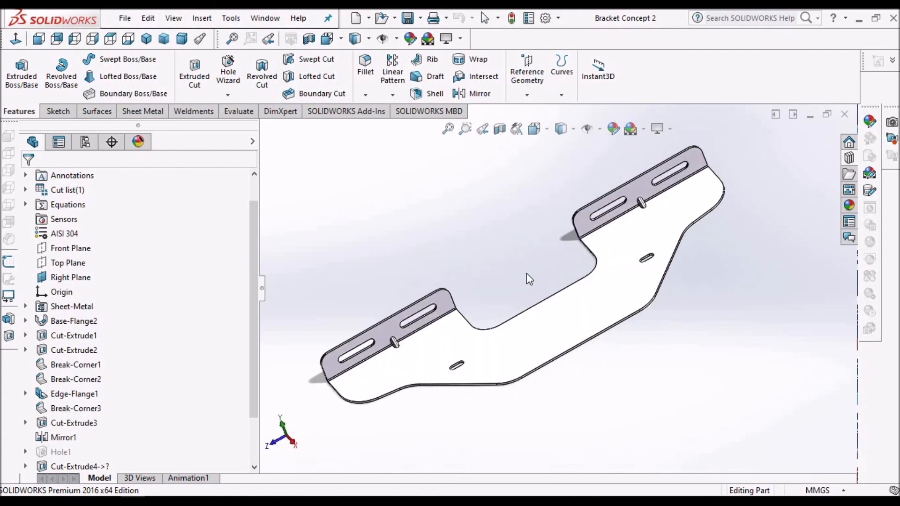